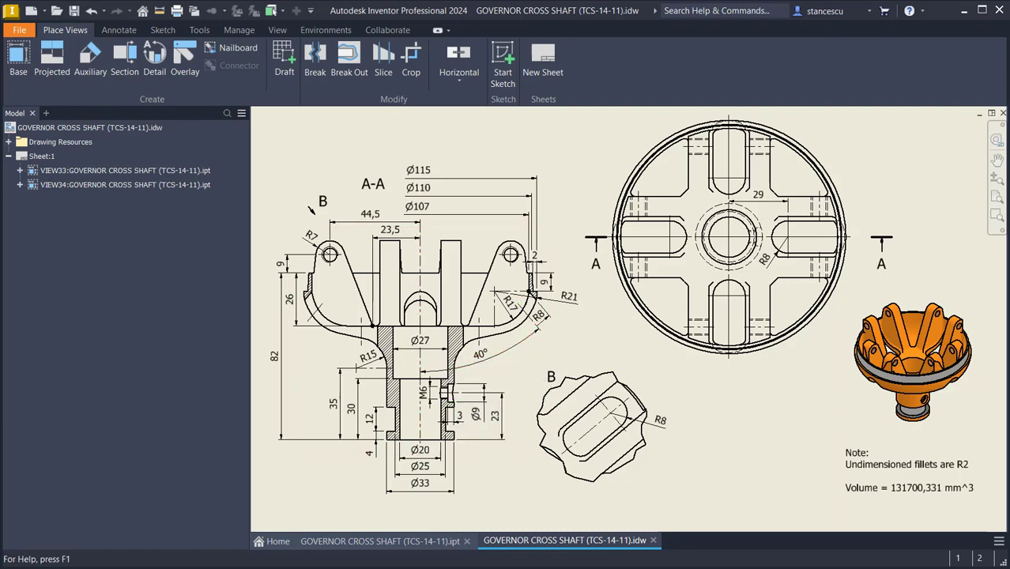
# Step: Create a new part from the Standard (mm).ipt template and start a 2D sketch on the XY plane
pyautogui.click(30, 10)
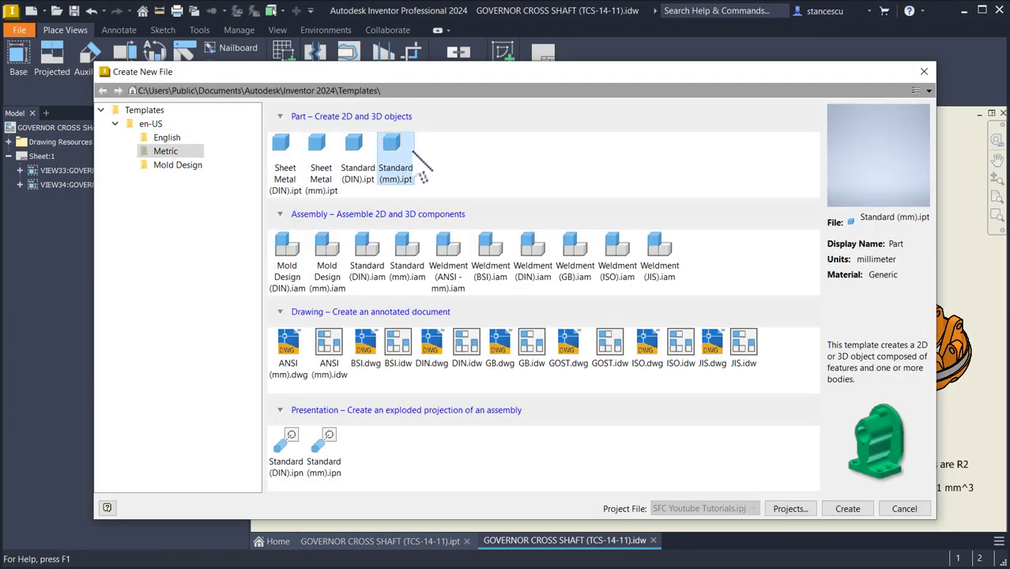
pyautogui.doubleClick(402, 151)
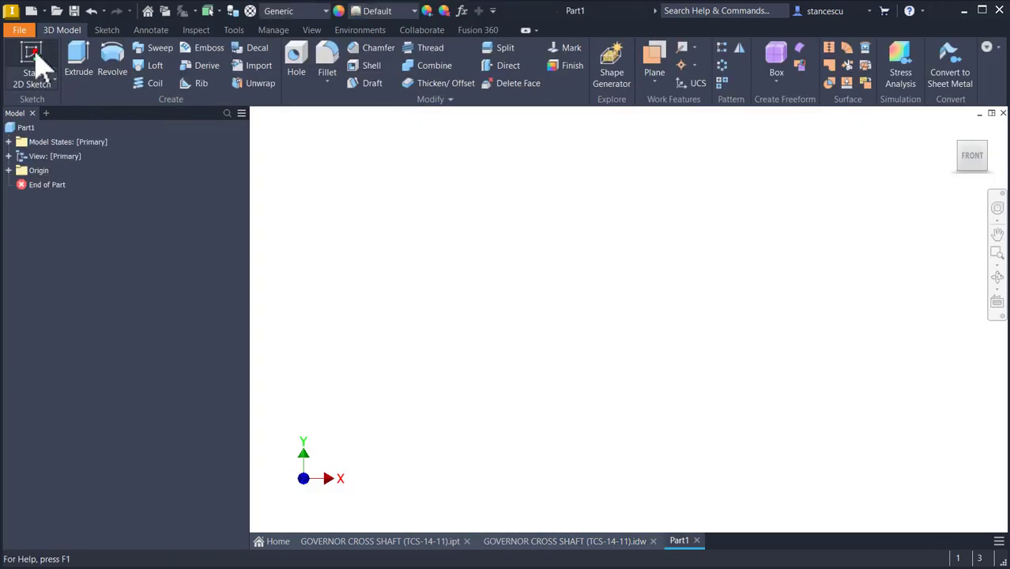
pyautogui.click(36, 62)
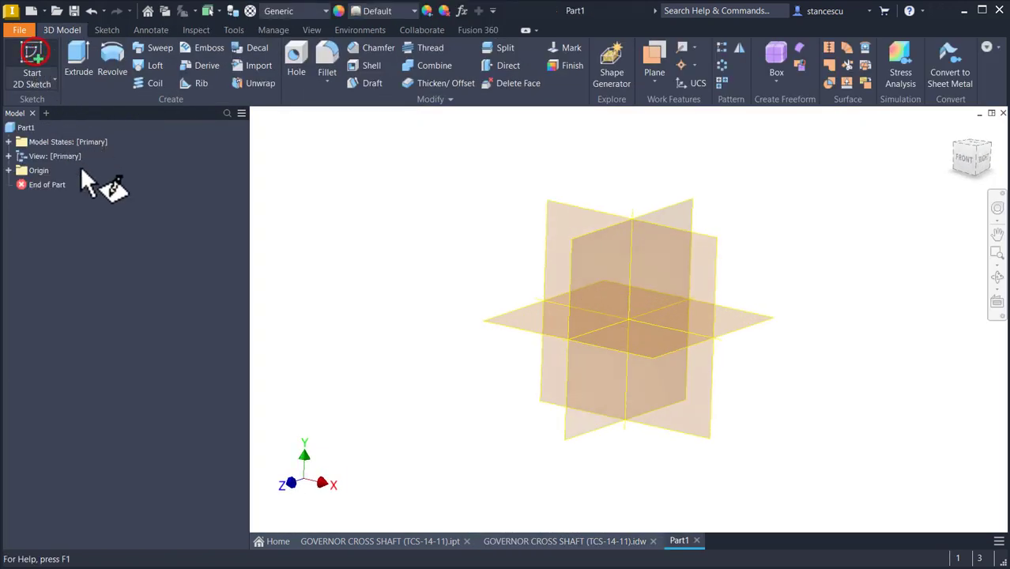
pyautogui.click(573, 186)
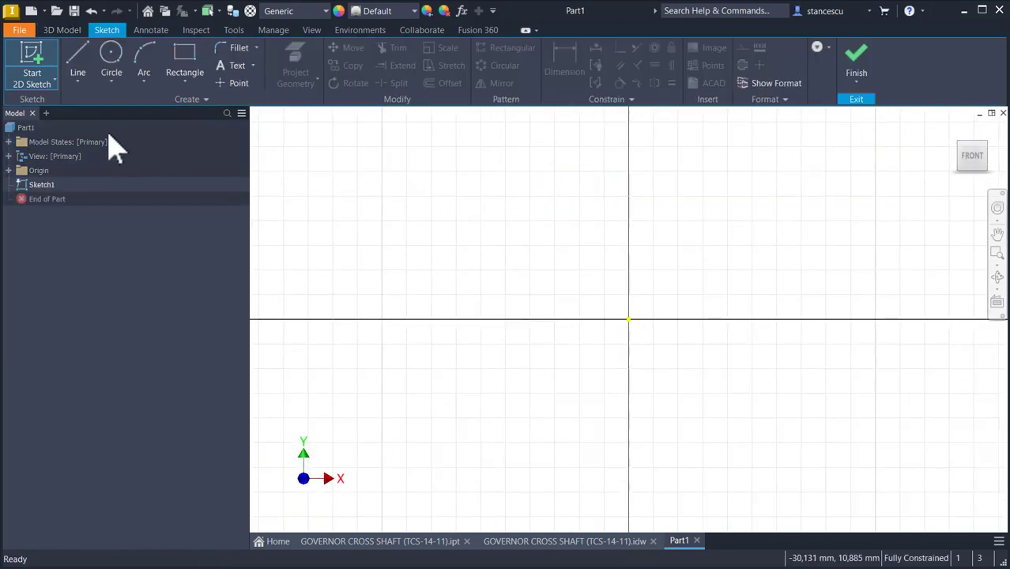
# Step: Draw a vertical line 82 mm long upward from the sketch origin
pyautogui.click(77, 59)
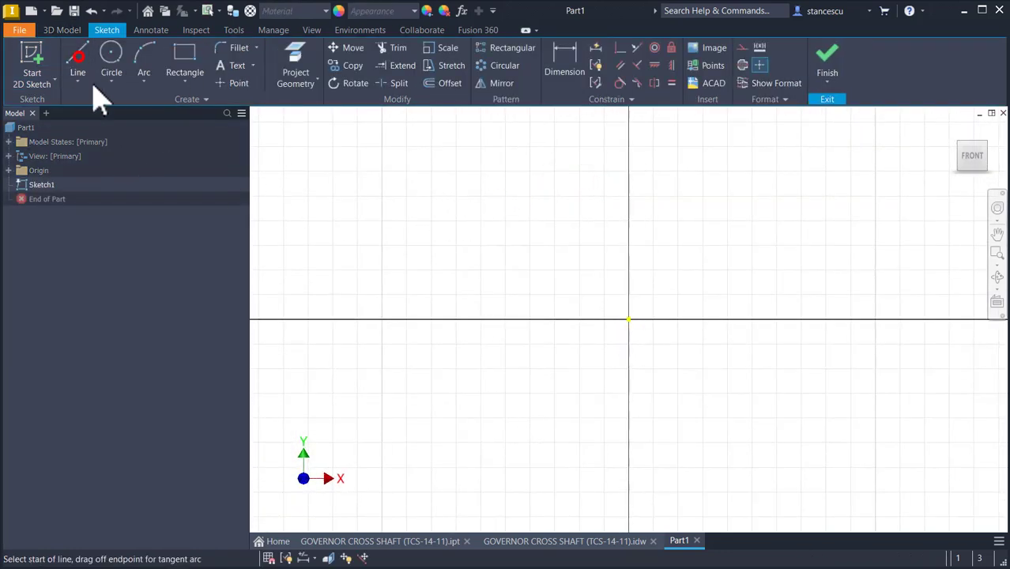
pyautogui.click(628, 319)
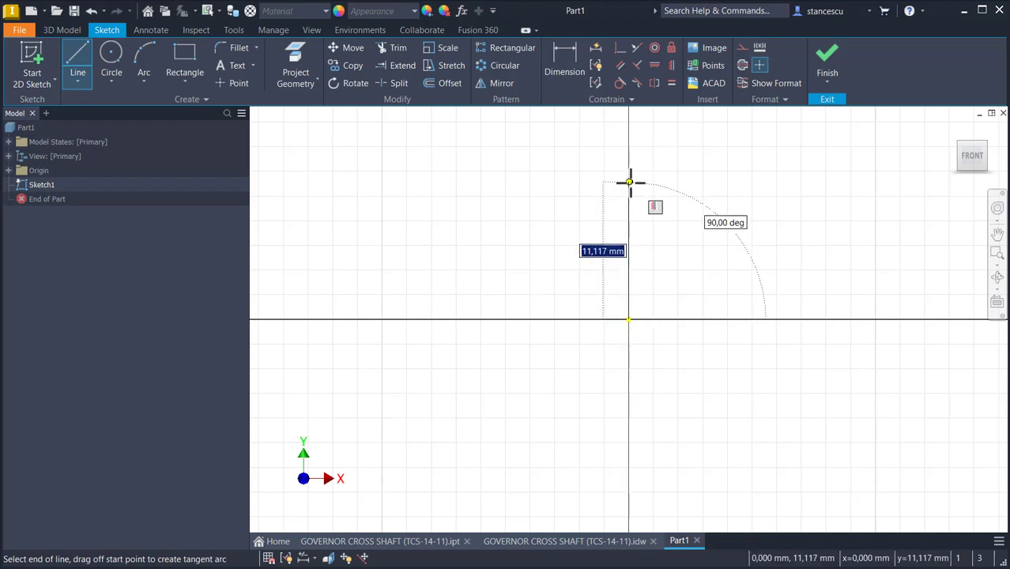
pyautogui.write('82')
pyautogui.press('Return')
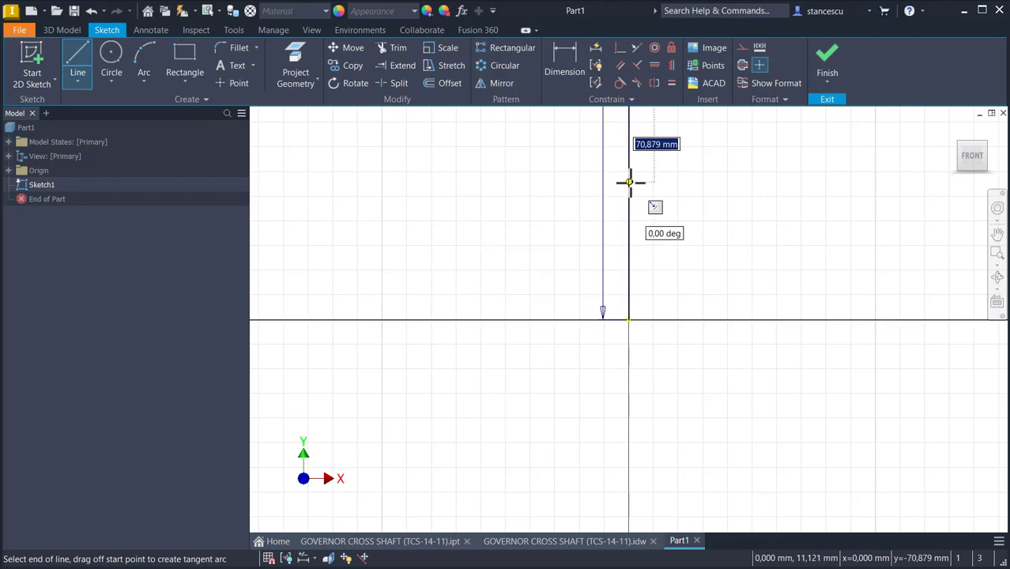
pyautogui.press('Home')
pyautogui.press('Escape')
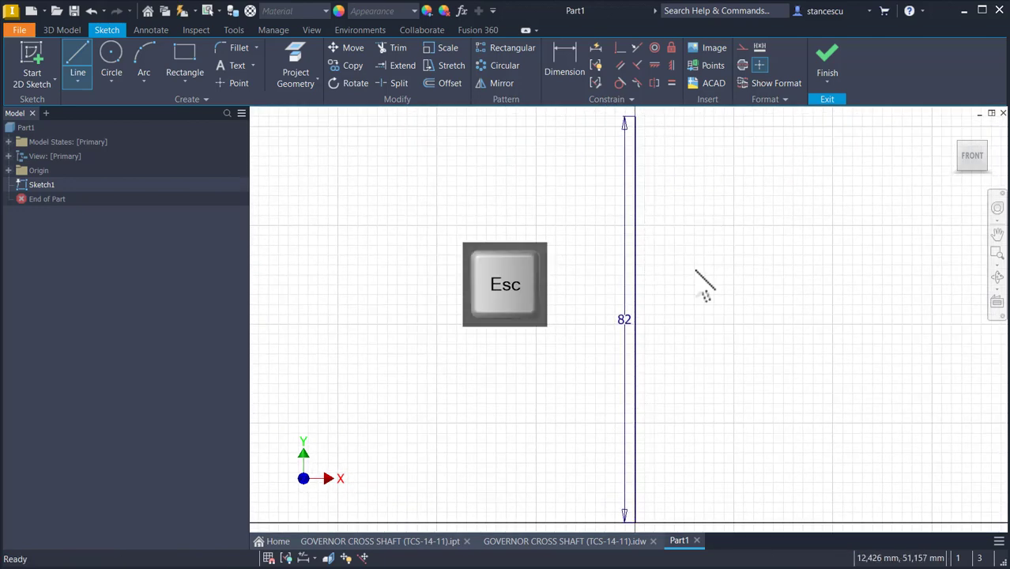
# Step: Convert the vertical line into a centerline and move its 82 dimension off to the left
pyautogui.click(631, 291)
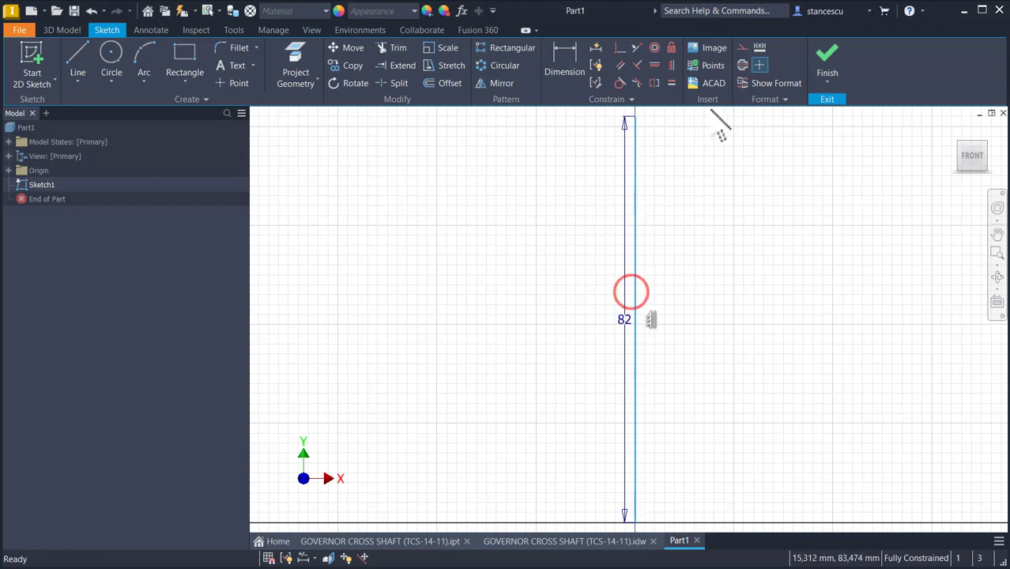
pyautogui.click(742, 65)
pyautogui.press('Escape')
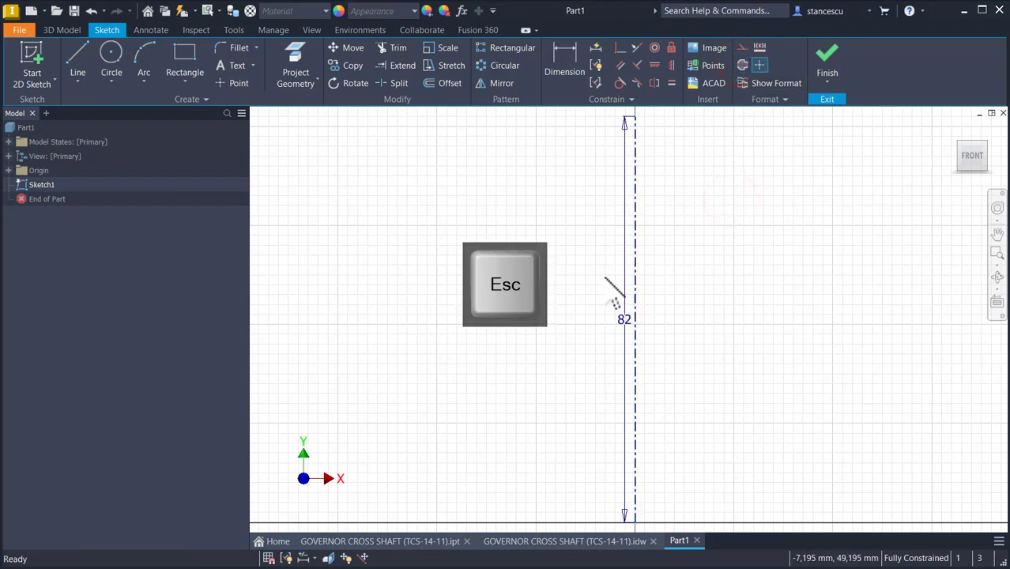
pyautogui.moveTo(624, 332)
pyautogui.mouseDown()
pyautogui.moveTo(563, 323)
pyautogui.moveTo(487, 331)
pyautogui.mouseUp()
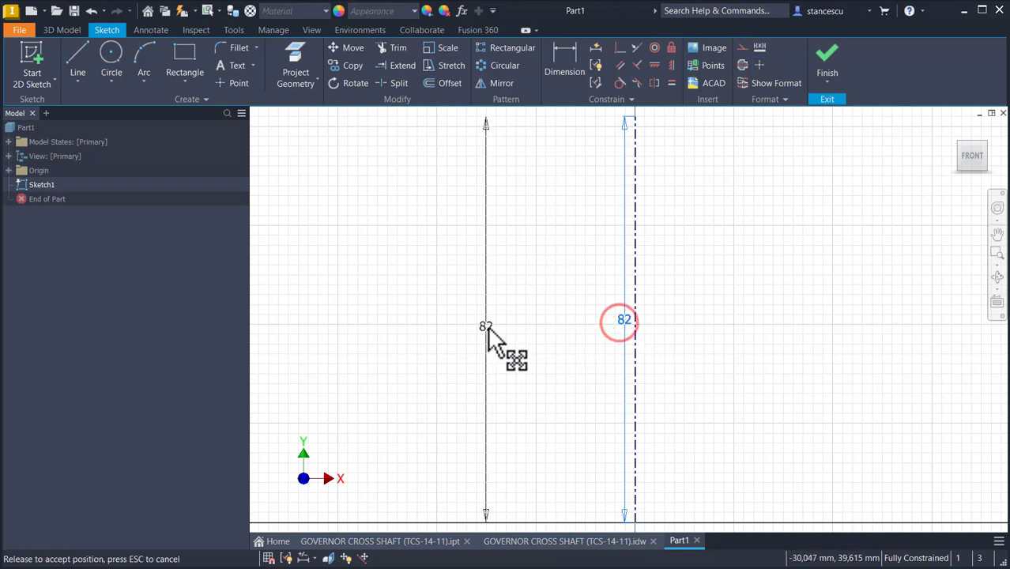
# Step: Sketch the profile's base line from the centerline's bottom end, a small step, and a vertical line upward
pyautogui.click(87, 73)
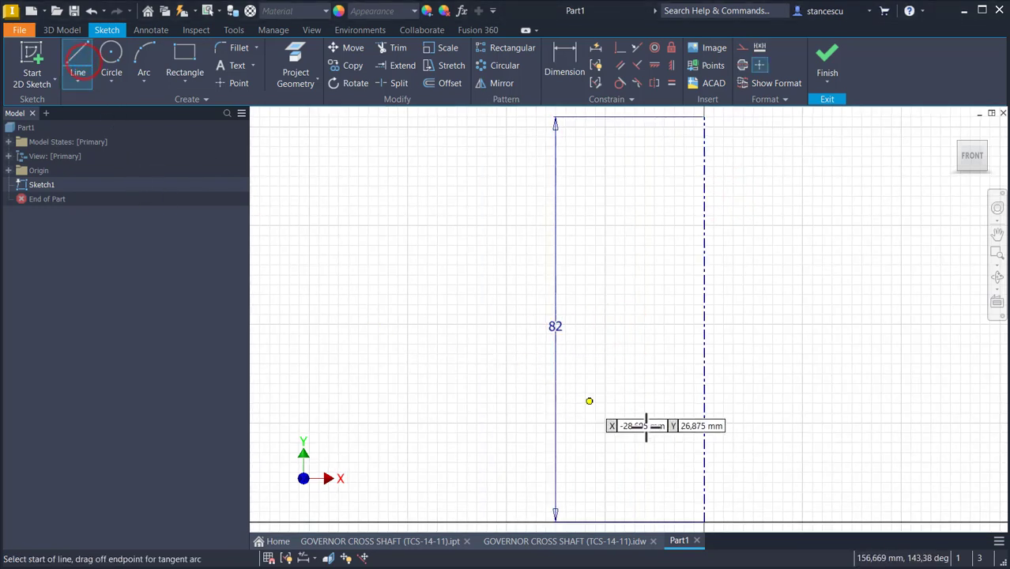
pyautogui.click(704, 522)
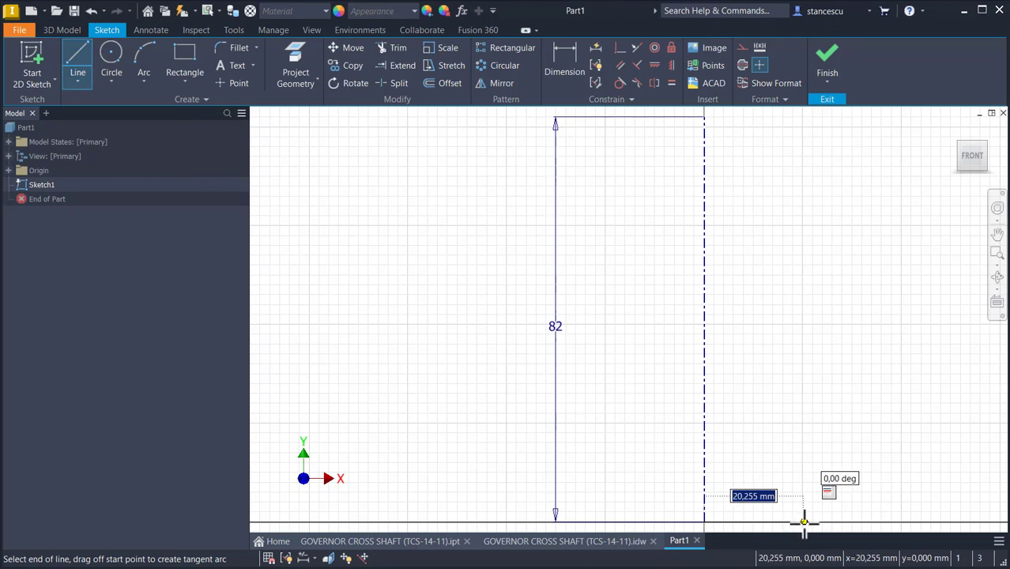
pyautogui.click(799, 522)
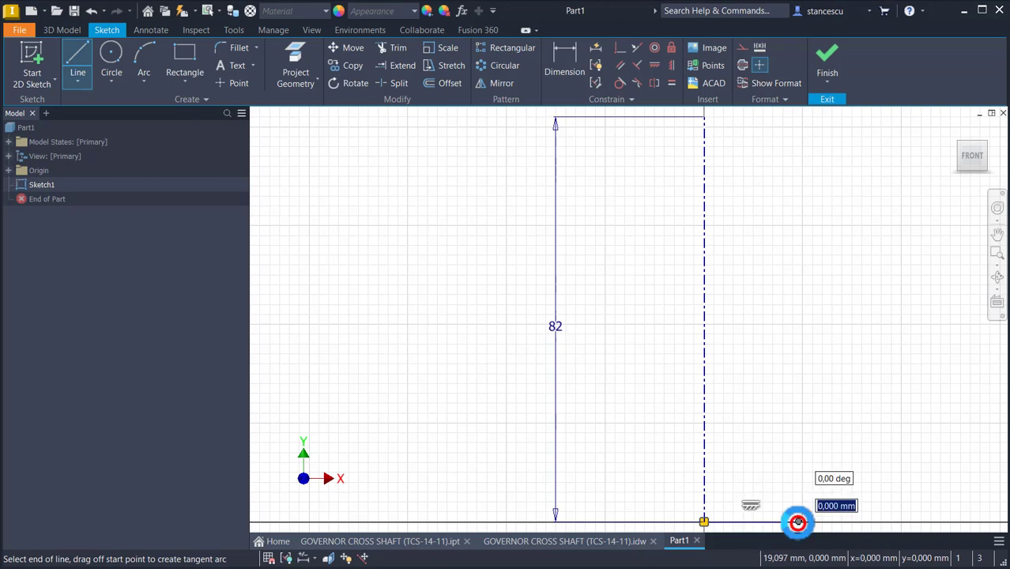
pyautogui.click(785, 474)
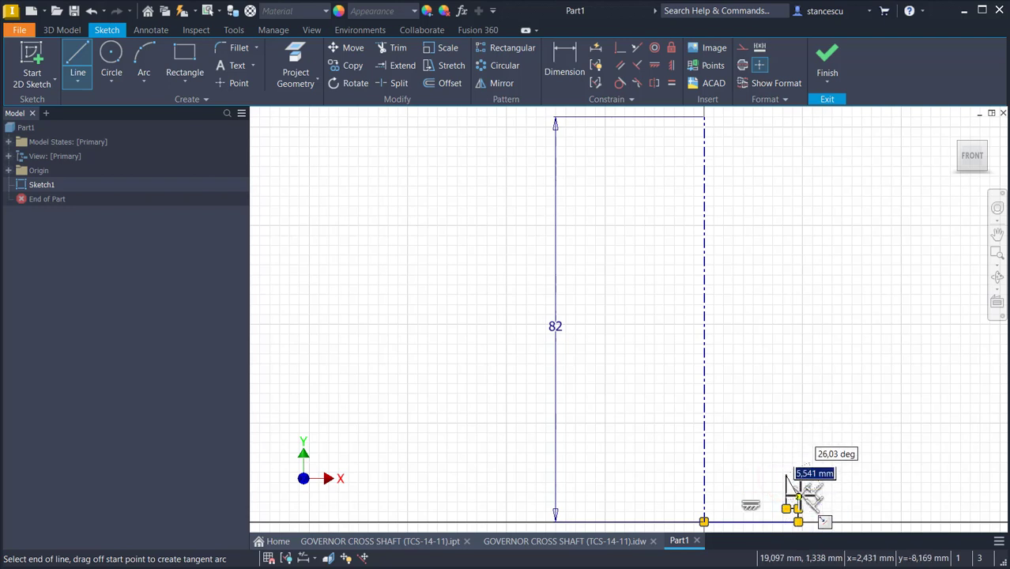
pyautogui.click(798, 473)
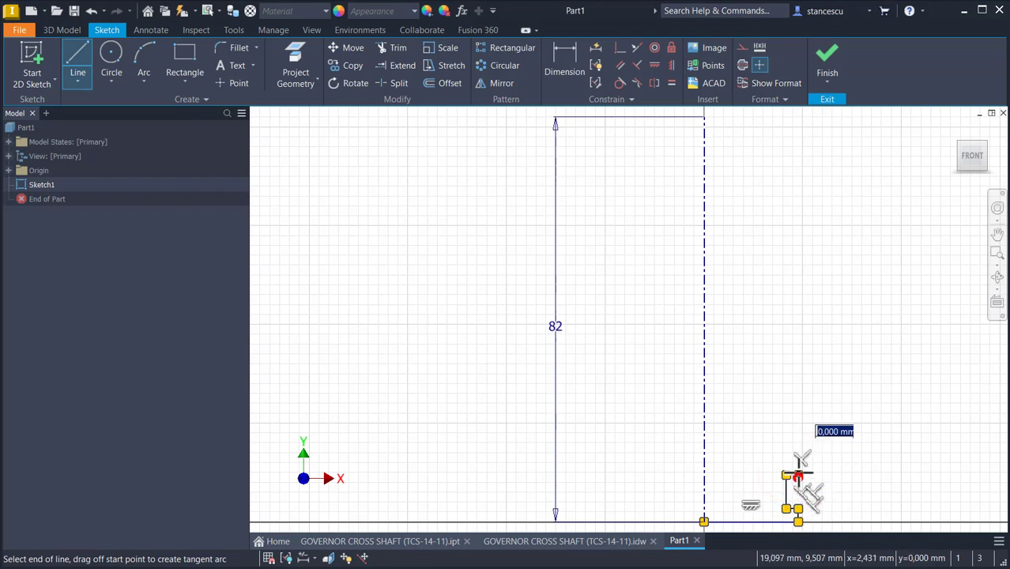
pyautogui.click(798, 378)
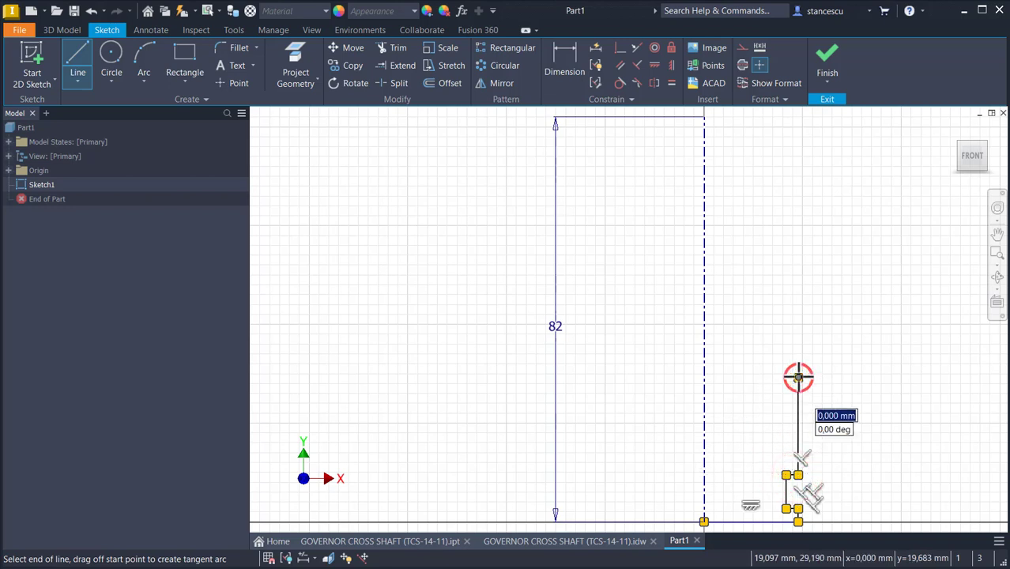
# Step: Continue the profile with tangent arcs curving outward and two short lines forming the flange tip
pyautogui.moveTo(798, 377); pyautogui.dragTo(951, 232)
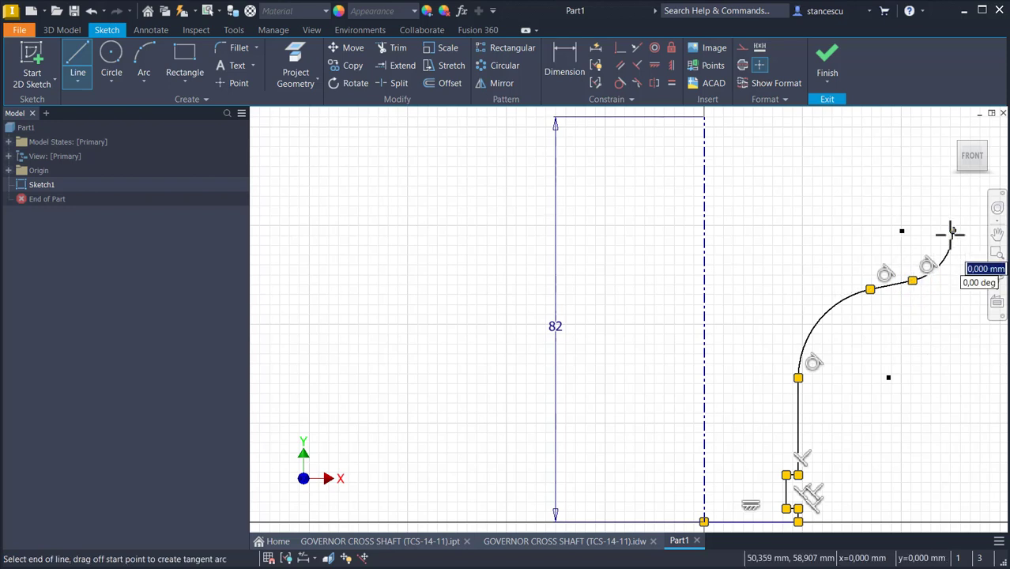
pyautogui.scroll(5, 952, 231)
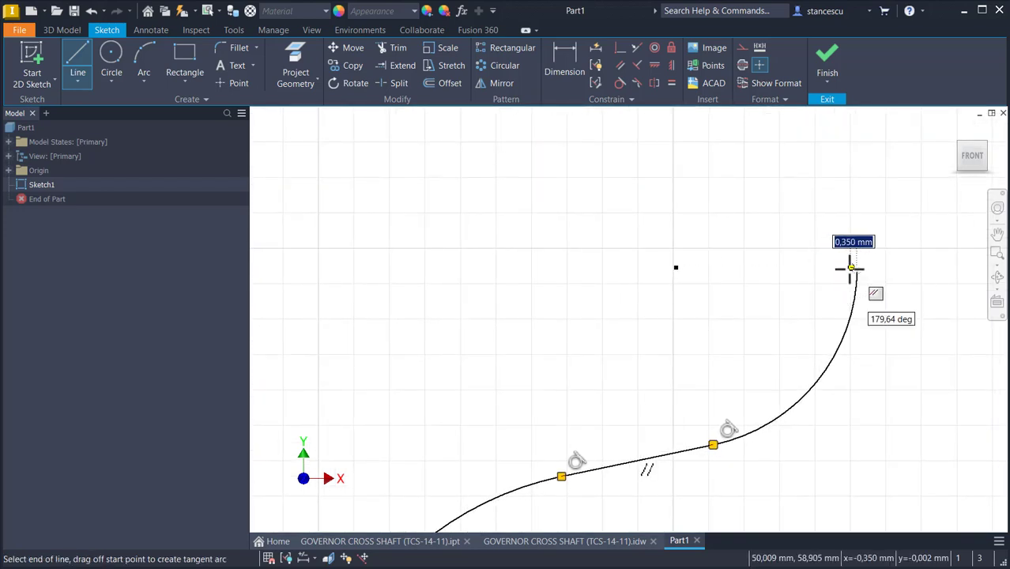
pyautogui.click(802, 153)
pyautogui.press('Num_Lock')
pyautogui.scroll(-5, 801, 155)
pyautogui.click(810, 202)
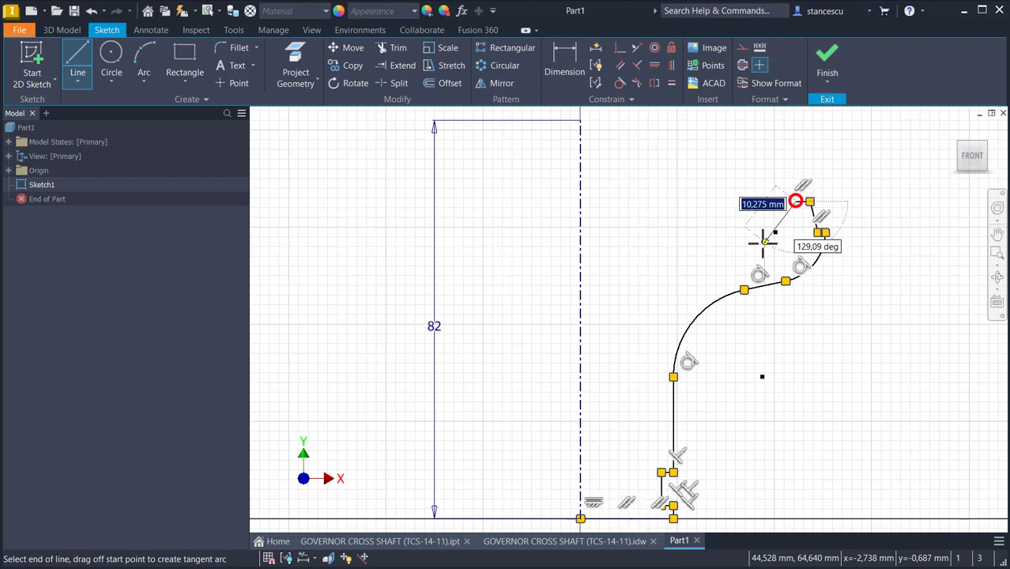
pyautogui.press('Escape')
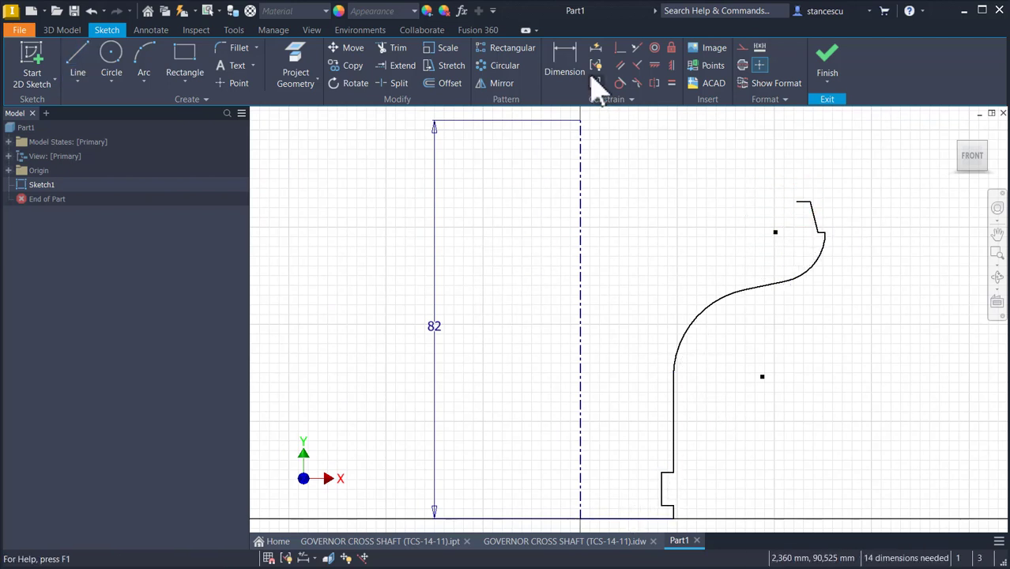
# Step: Dimension the height of the bottom step above the base line as 4 mm
pyautogui.click(570, 57)
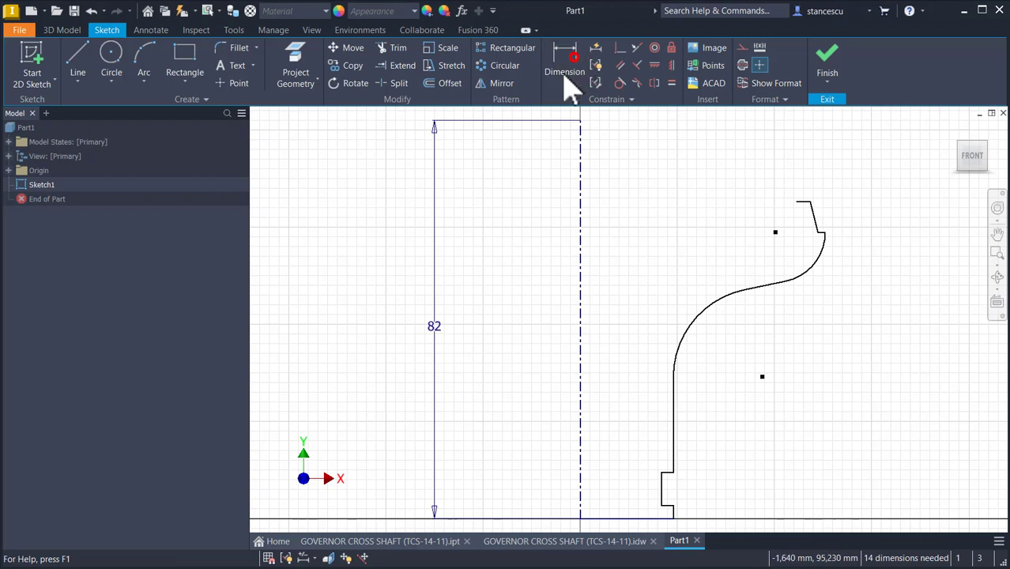
pyautogui.click(661, 519)
pyautogui.scroll(3, 678, 527)
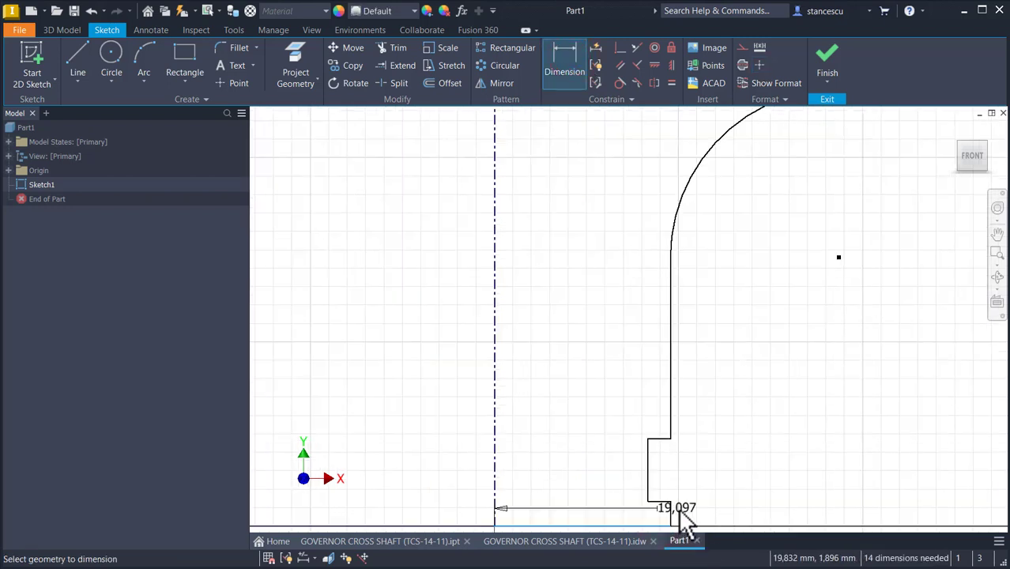
pyautogui.click(664, 501)
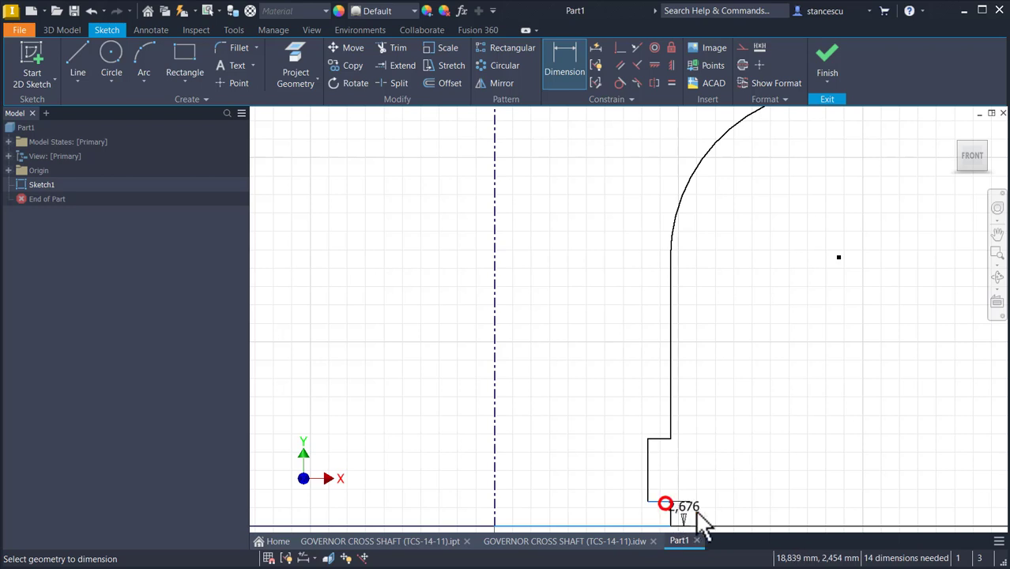
pyautogui.click(700, 515)
pyautogui.write('4')
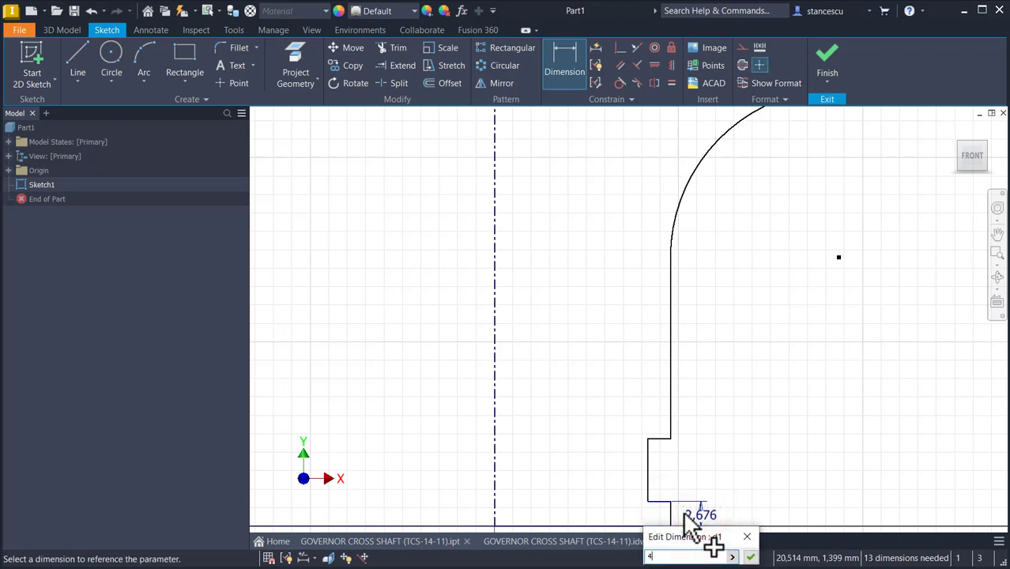
pyautogui.press('Return')
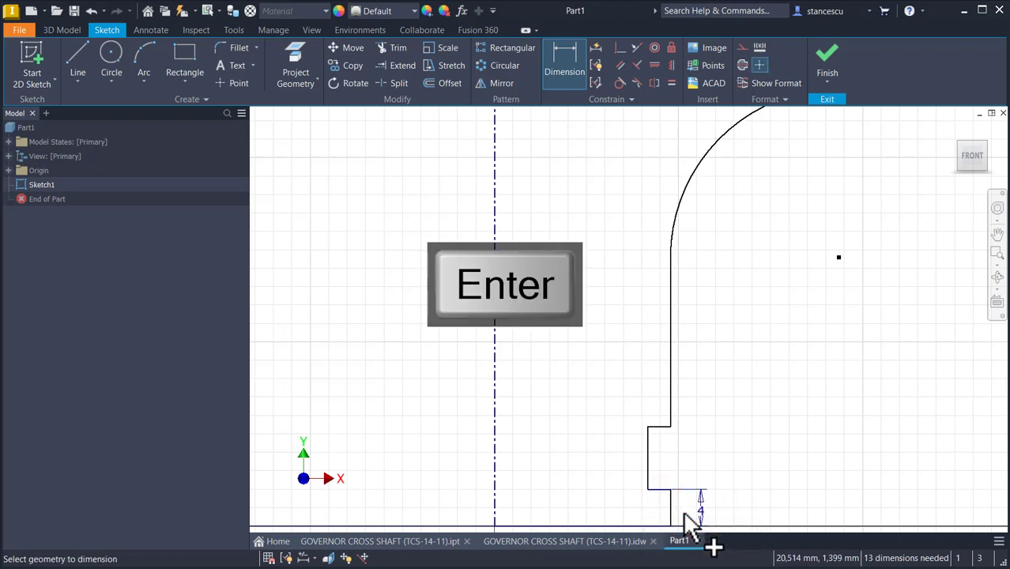
# Step: Dimension the recessed vertical segment of the profile as 12 mm tall
pyautogui.click(649, 447)
pyautogui.click(714, 462)
pyautogui.write('12')
pyautogui.press('Return')
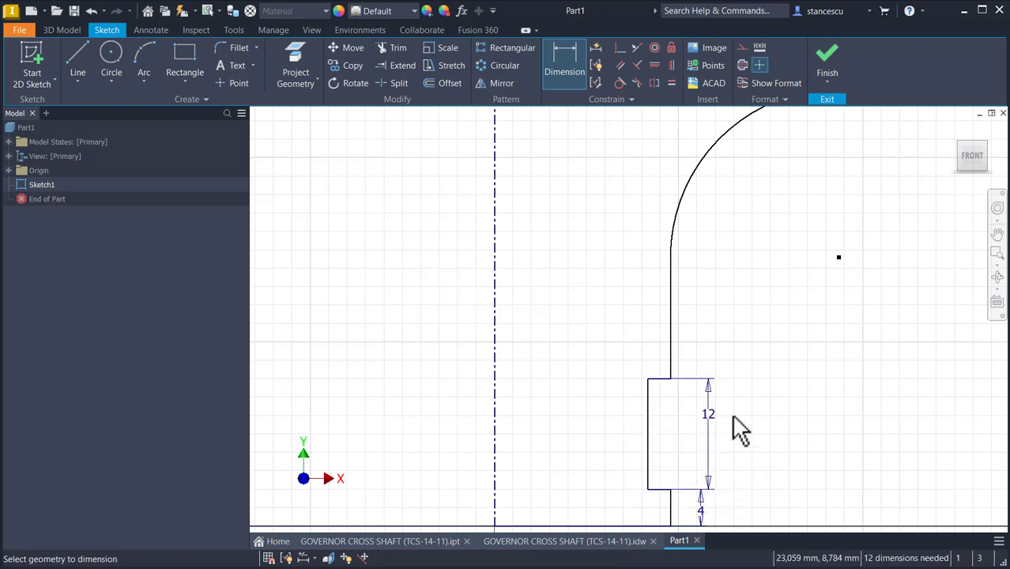
# Step: Dimension the lower arc's center point 35 mm above the base line
pyautogui.click(839, 257)
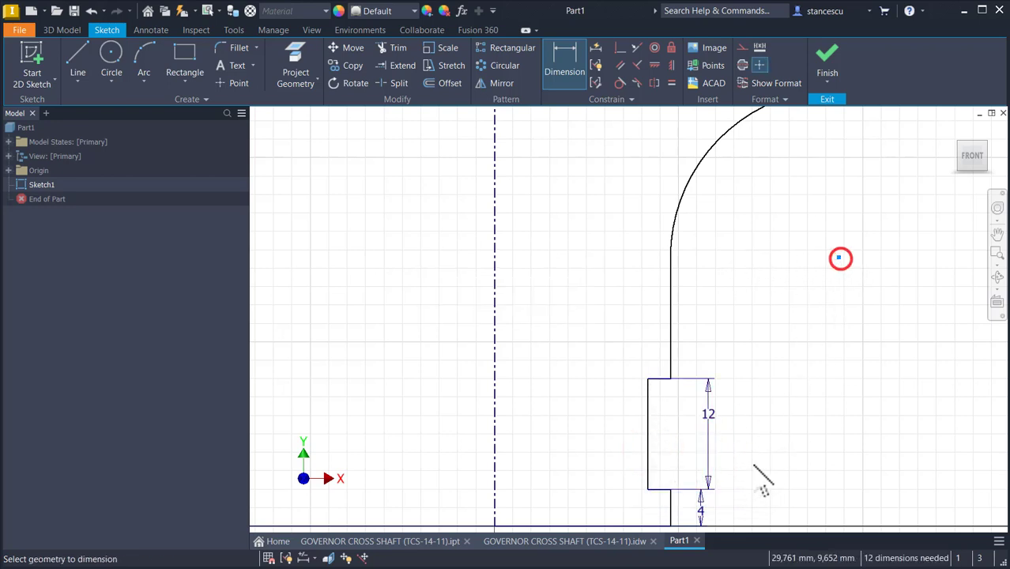
pyautogui.click(642, 525)
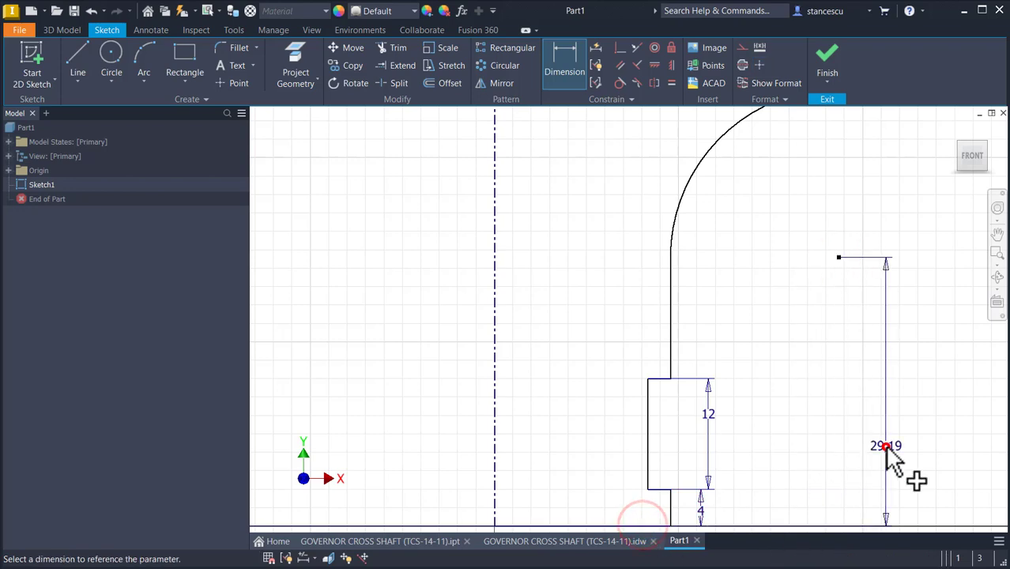
pyautogui.click(884, 449)
pyautogui.write('35')
pyautogui.press('Return')
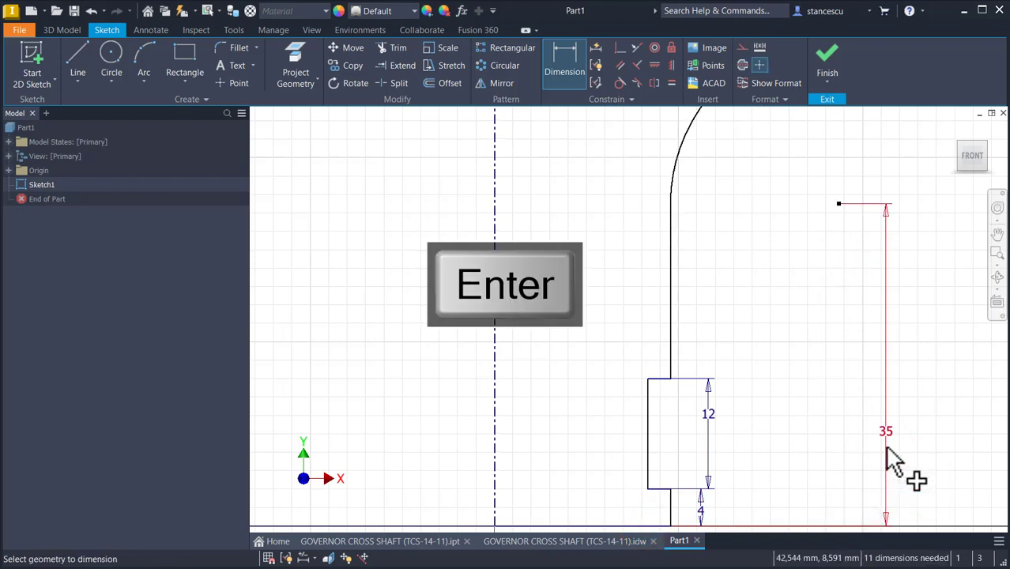
pyautogui.press('Num_Lock')
pyautogui.scroll(-4, 893, 462)
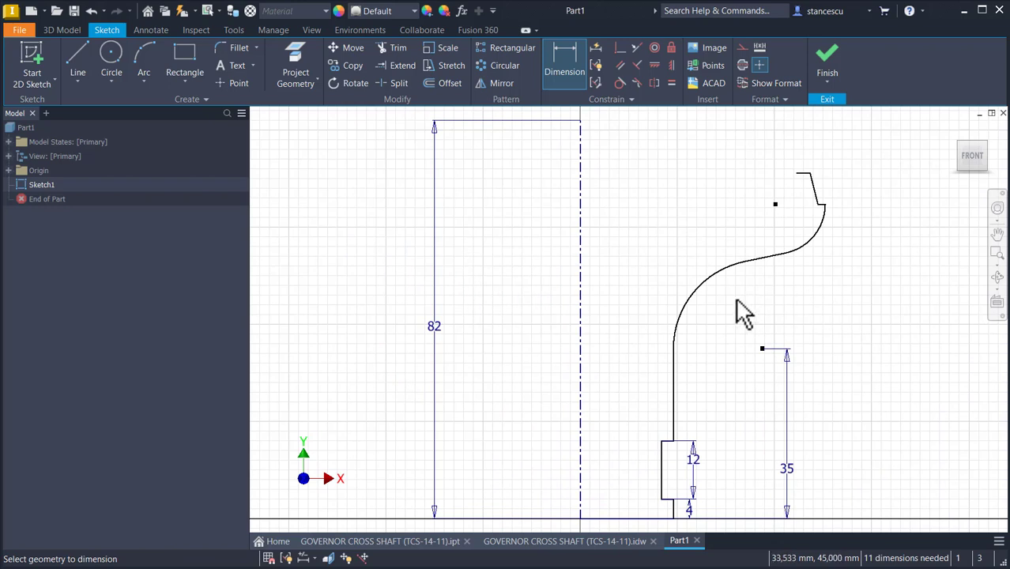
# Step: Set the lower arc's radius to 15 mm
pyautogui.click(689, 298)
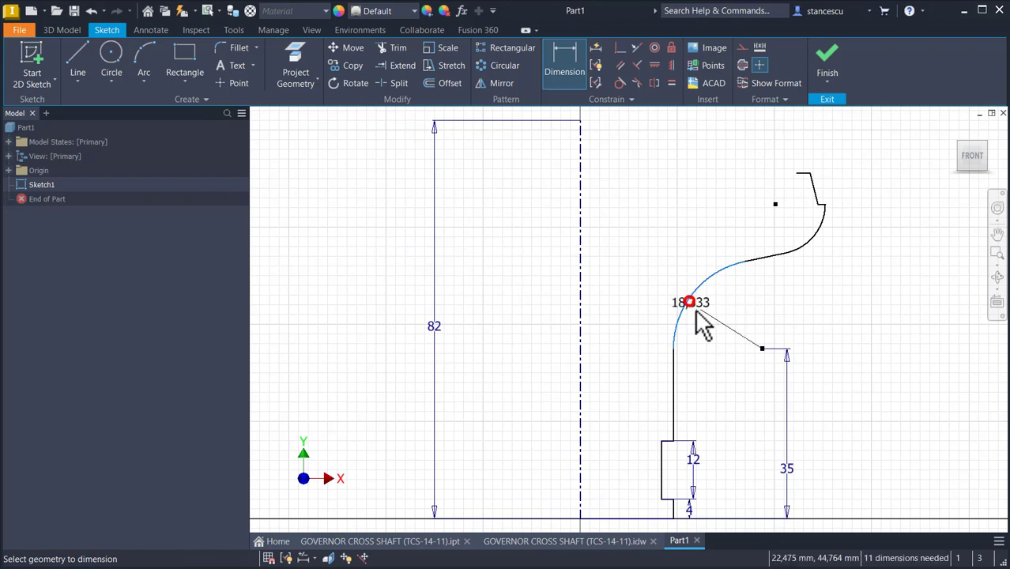
pyautogui.click(703, 318)
pyautogui.write('15')
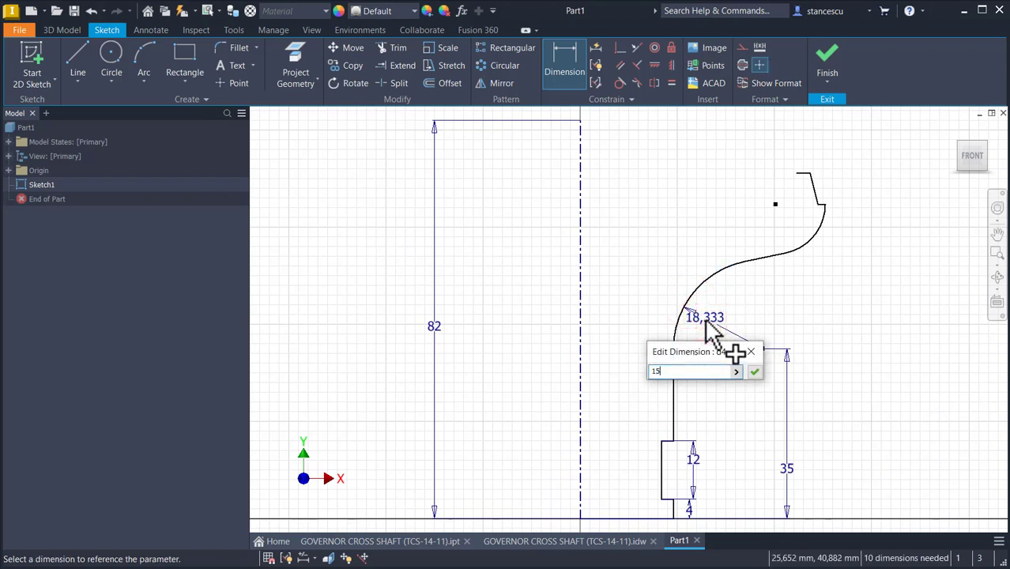
pyautogui.press('Return')
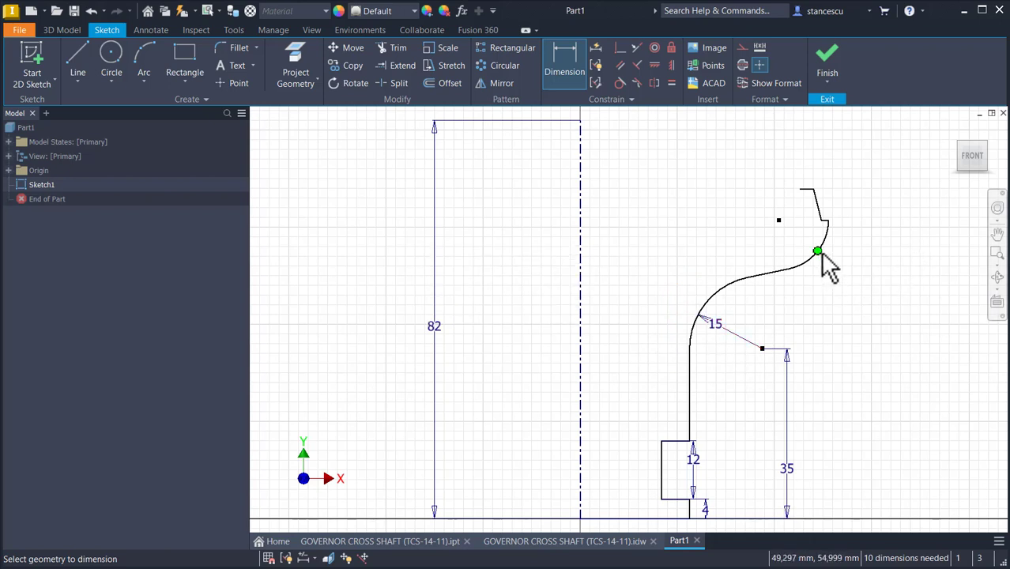
# Step: Set the upper arc's radius to 21 mm
pyautogui.click(822, 246)
pyautogui.click(839, 274)
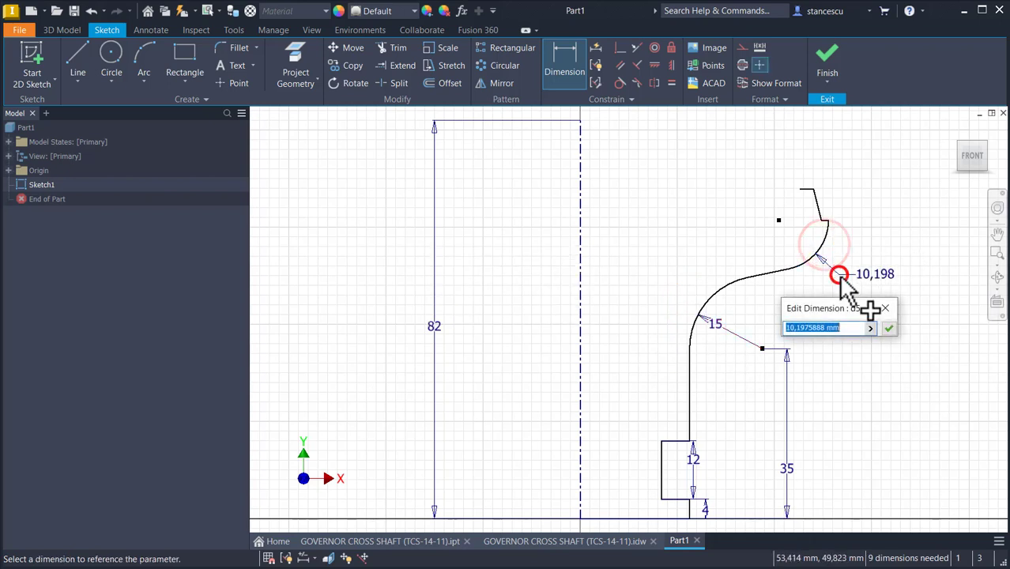
pyautogui.write('21')
pyautogui.press('Return')
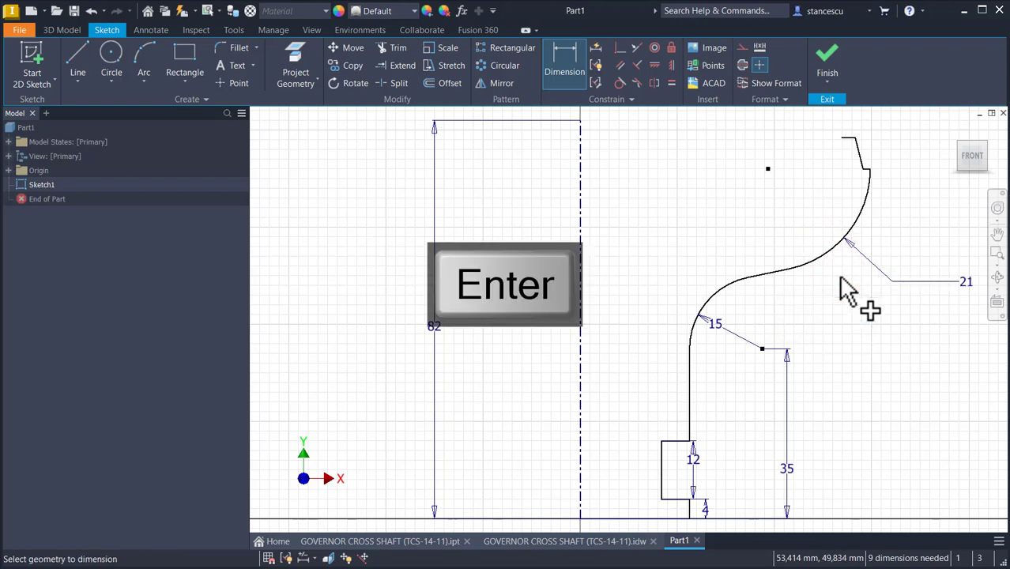
# Step: Constrain the profile's top endpoint horizontally level with the top end of the centerline
pyautogui.moveTo(785, 234); pyautogui.dragTo(771, 266, button='middle')
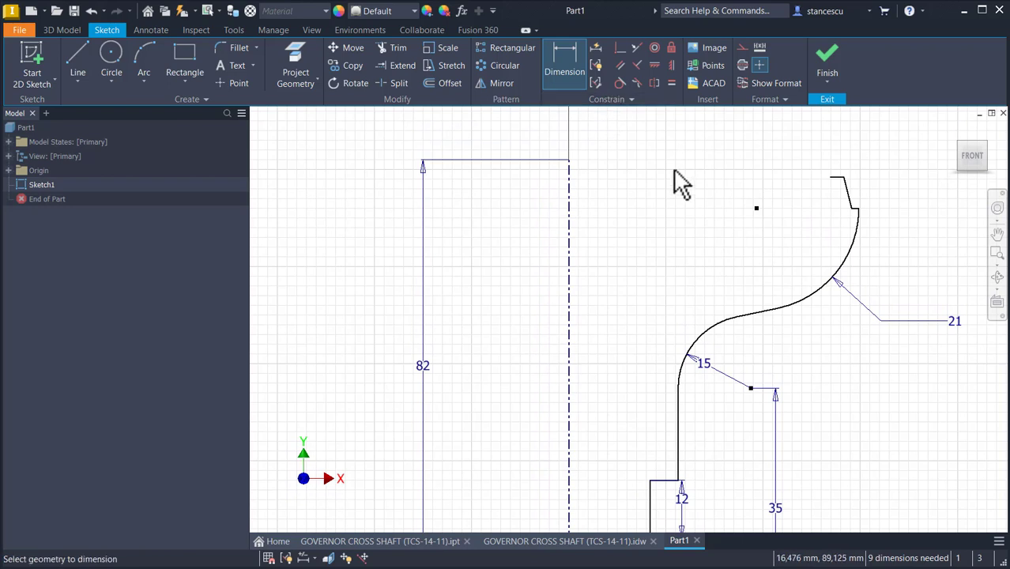
pyautogui.scroll(3, 846, 163)
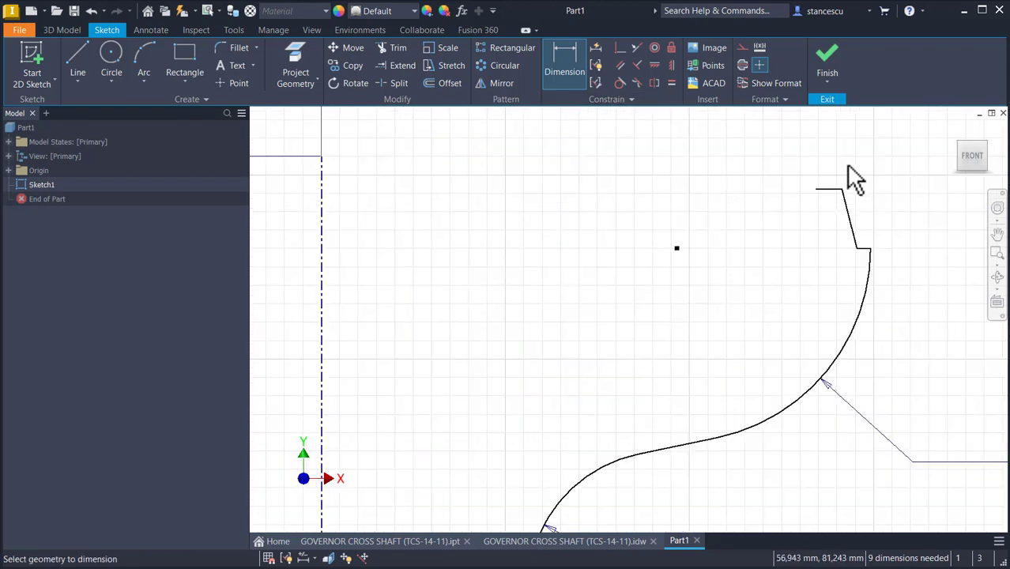
pyautogui.click(619, 49)
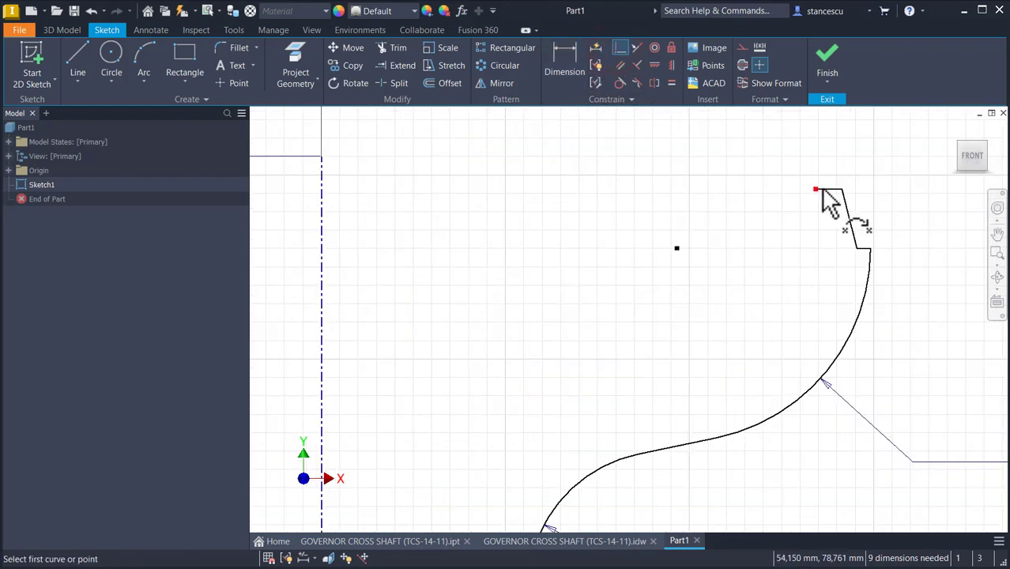
pyautogui.click(822, 191)
pyautogui.click(321, 159)
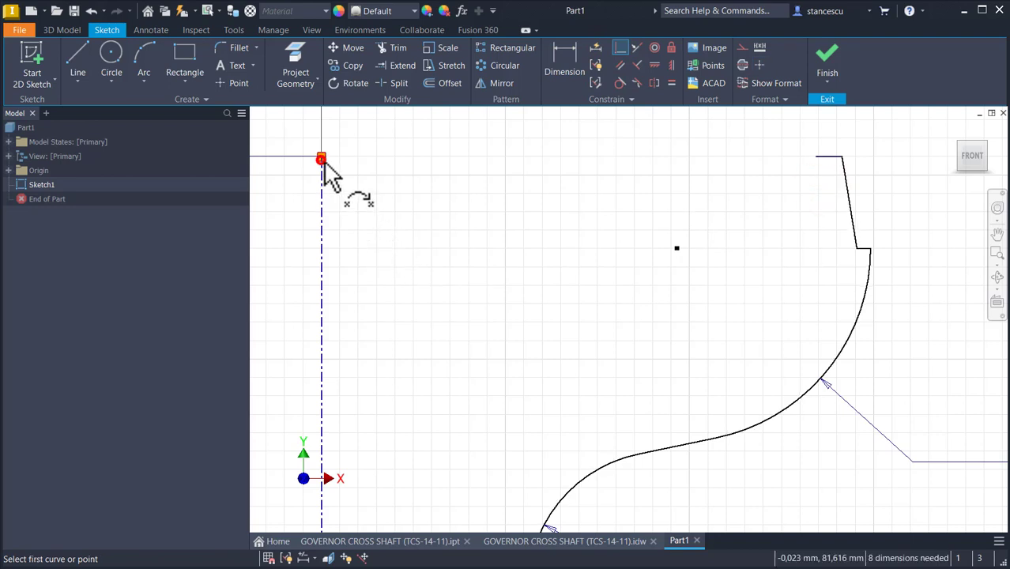
# Step: Dimension the short horizontal ledge near the top of the profile as 2 mm
pyautogui.click(557, 67)
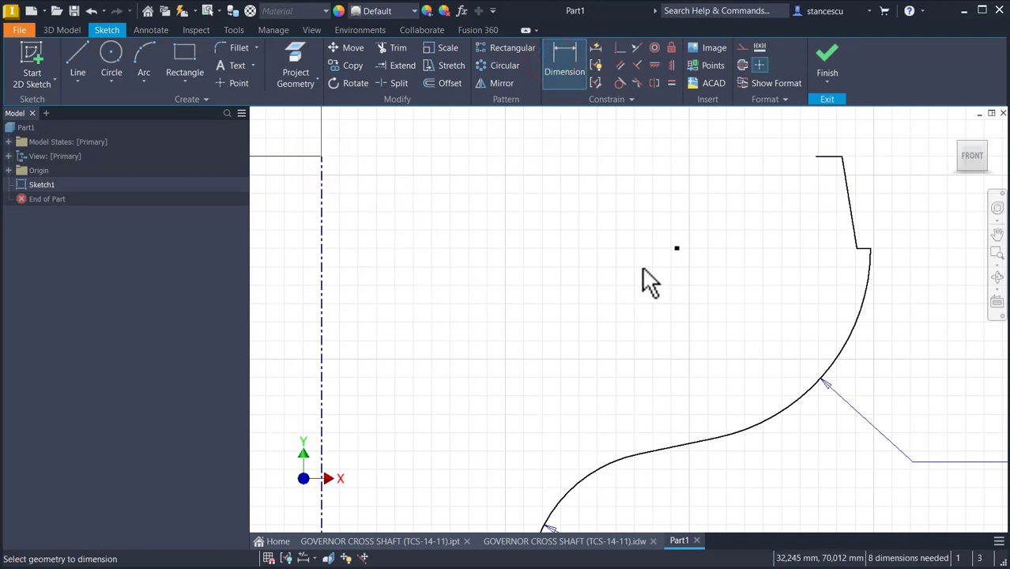
pyautogui.scroll(2, 842, 273)
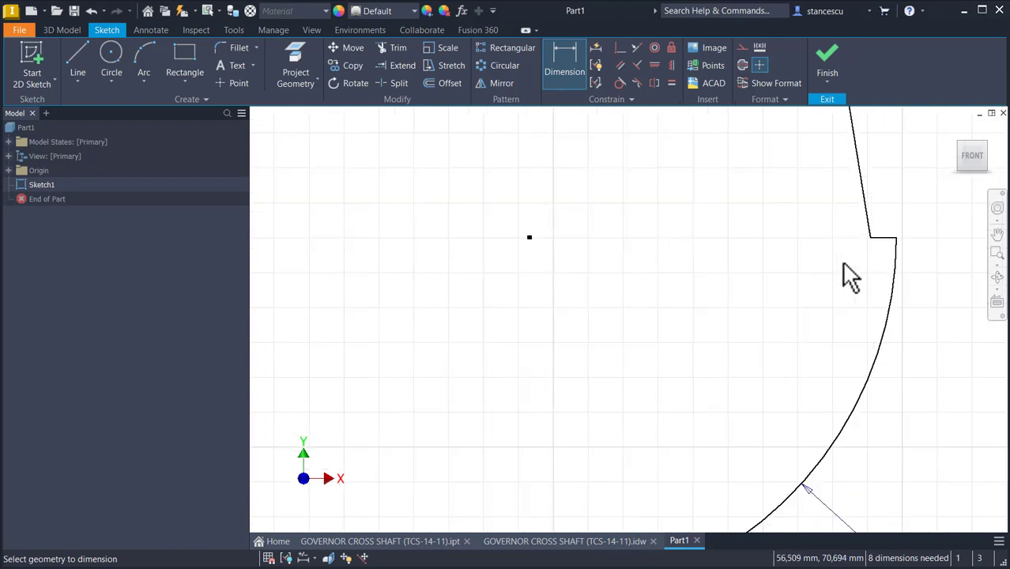
pyautogui.click(877, 238)
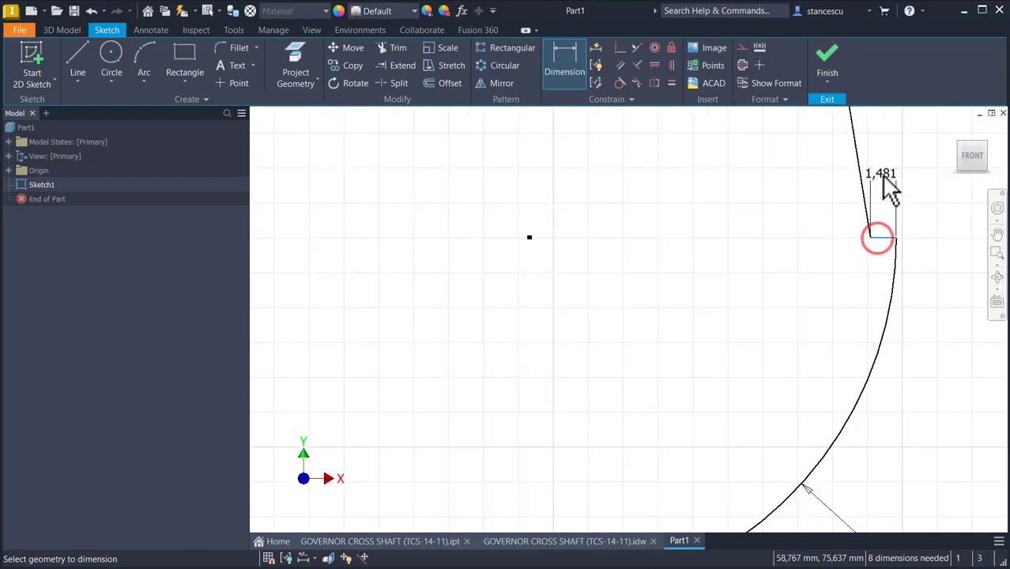
pyautogui.click(879, 172)
pyautogui.press('Return')
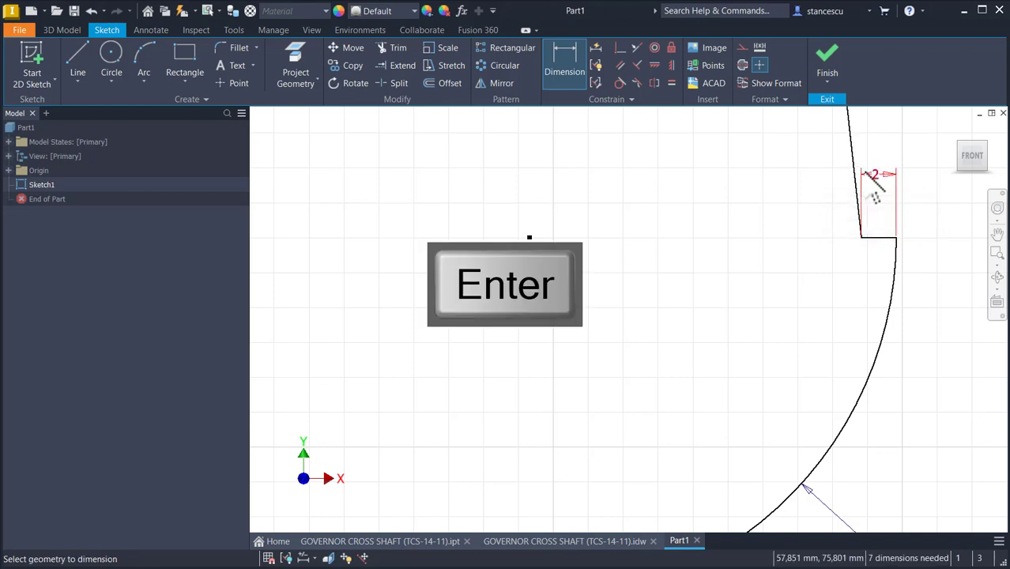
# Step: Dimension the height from the top edge down to the ledge as 9 mm
pyautogui.moveTo(793, 309); pyautogui.dragTo(676, 330, button='middle')
pyautogui.click(717, 225)
pyautogui.click(809, 227)
pyautogui.write('9')
pyautogui.press('Return')
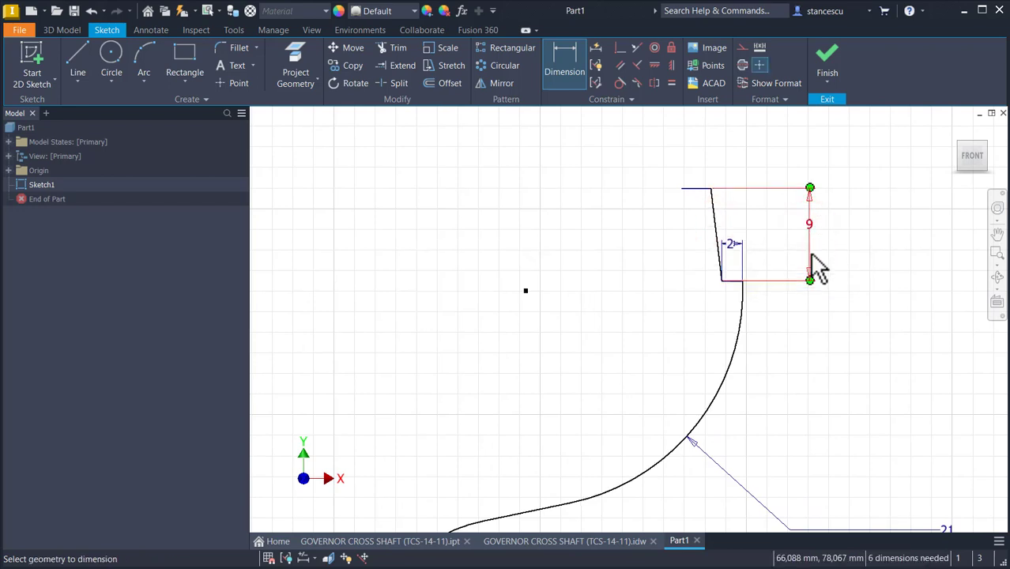
# Step: Draw the inner wall of the profile with lines and tangent arcs following the S-curve down to the base line
pyautogui.press('l')
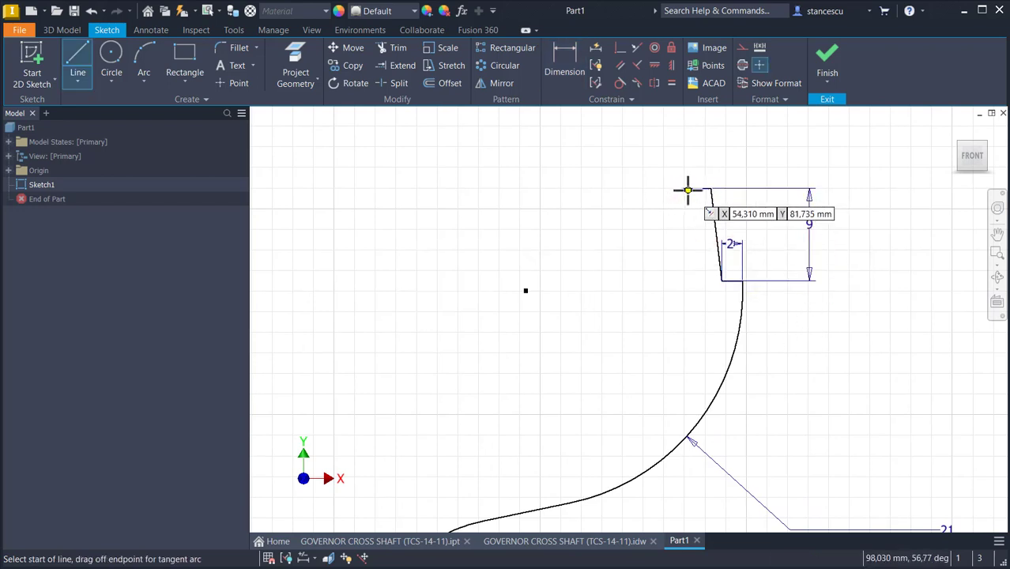
pyautogui.click(680, 189)
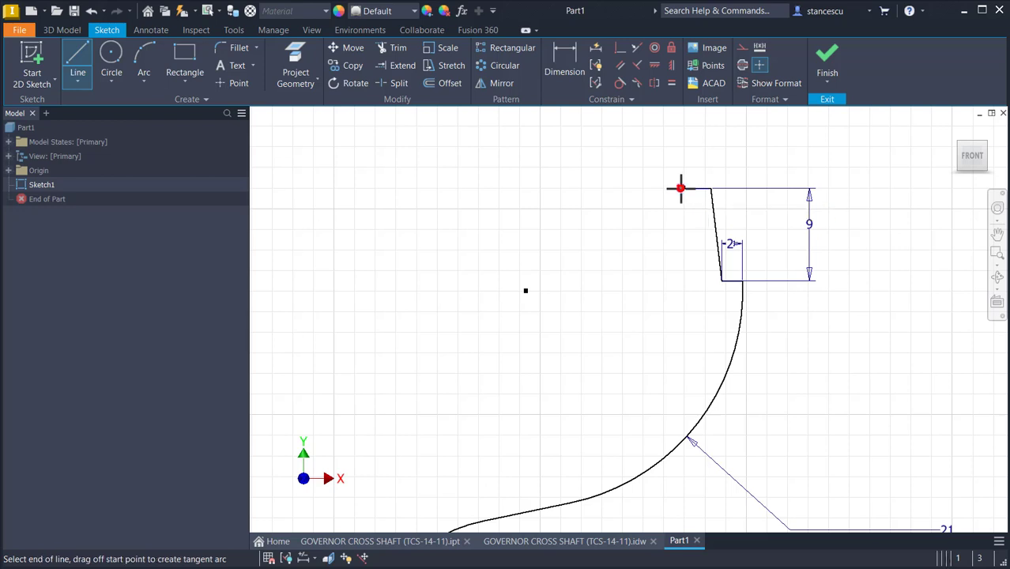
pyautogui.click(681, 308)
pyautogui.moveTo(681, 309); pyautogui.dragTo(527, 448)
pyautogui.moveTo(678, 365); pyautogui.dragTo(732, 266, button='middle')
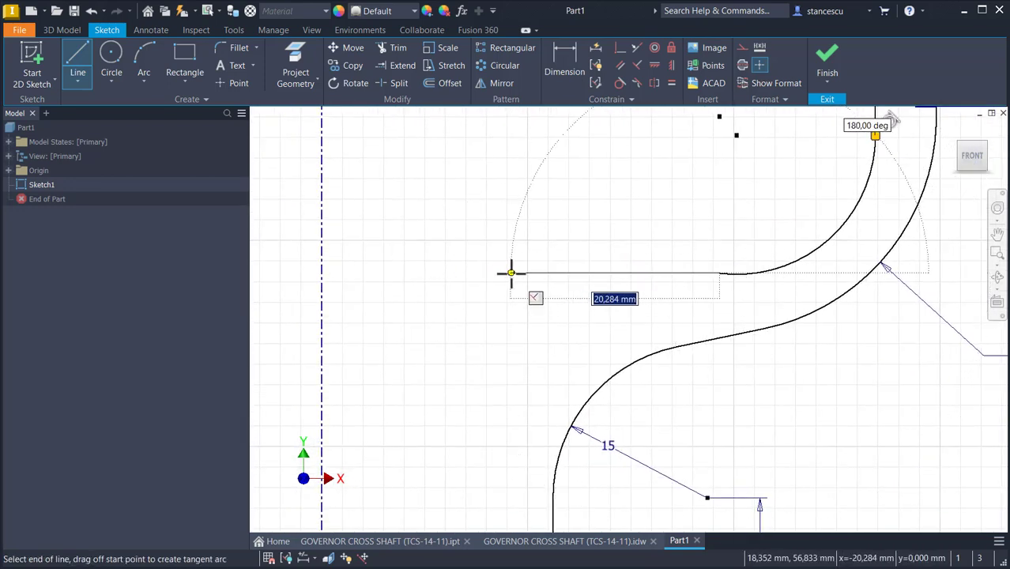
pyautogui.click(511, 273)
pyautogui.moveTo(519, 433); pyautogui.dragTo(532, 295, button='middle')
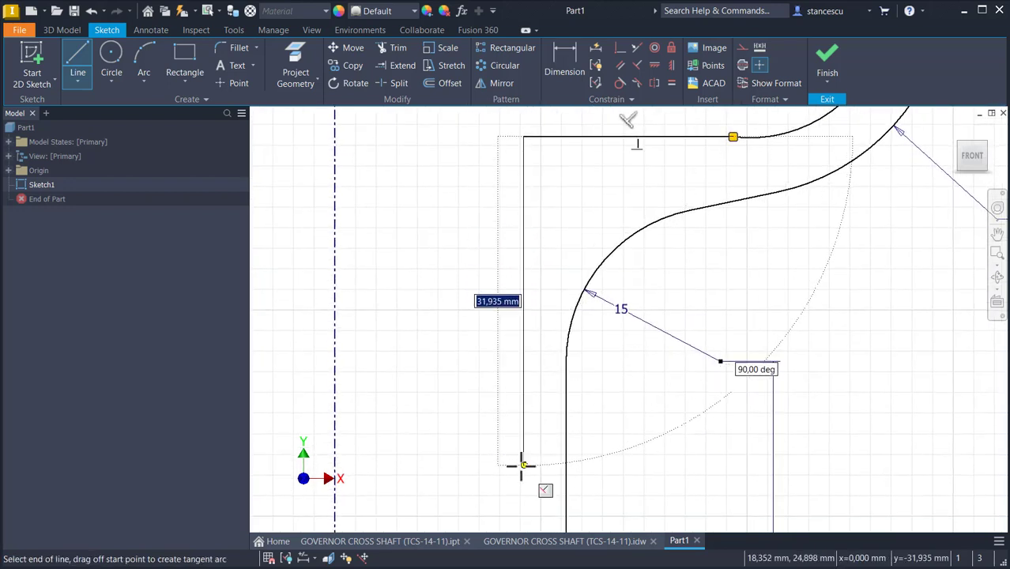
pyautogui.click(521, 466)
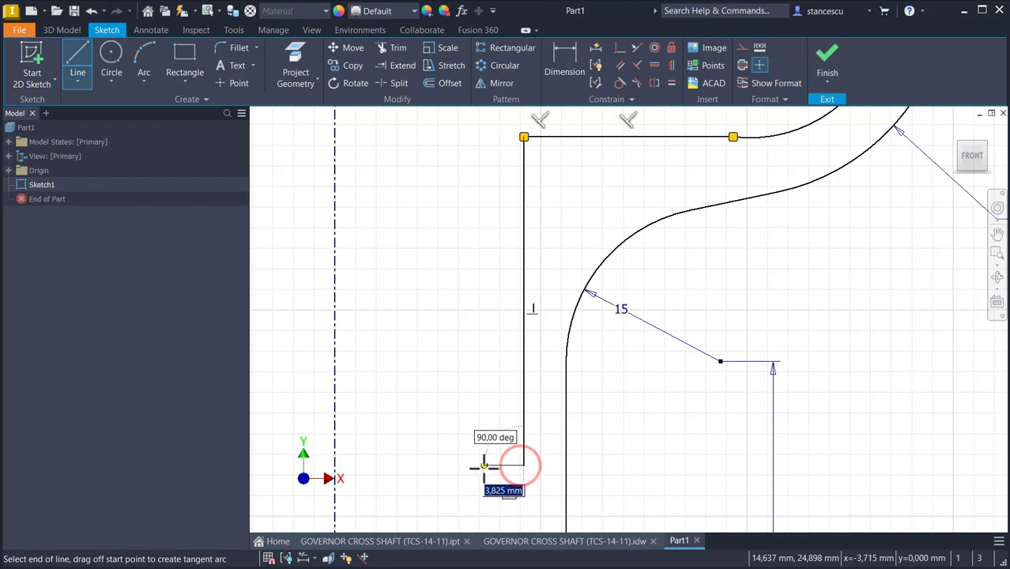
pyautogui.moveTo(484, 467); pyautogui.dragTo(496, 174, button='middle')
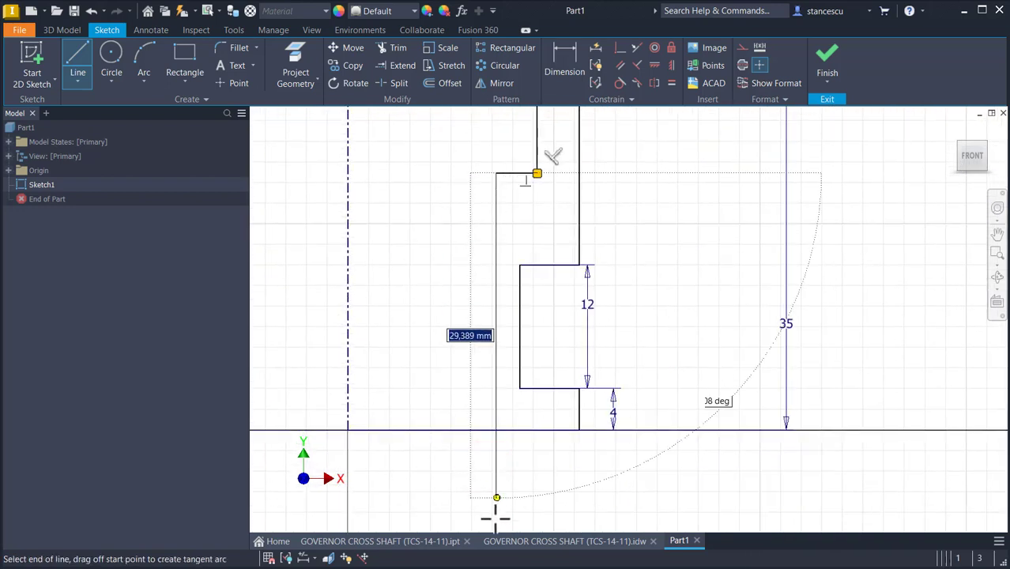
pyautogui.doubleClick(496, 429)
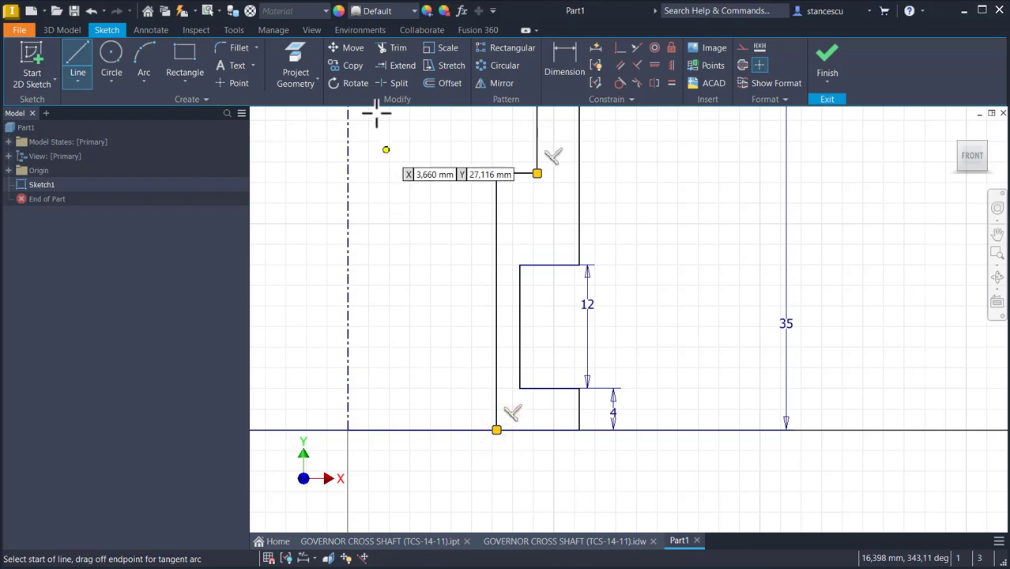
# Step: Split the base line at the inner wall and turn the segment between centerline and inner wall into construction geometry
pyautogui.click(398, 84)
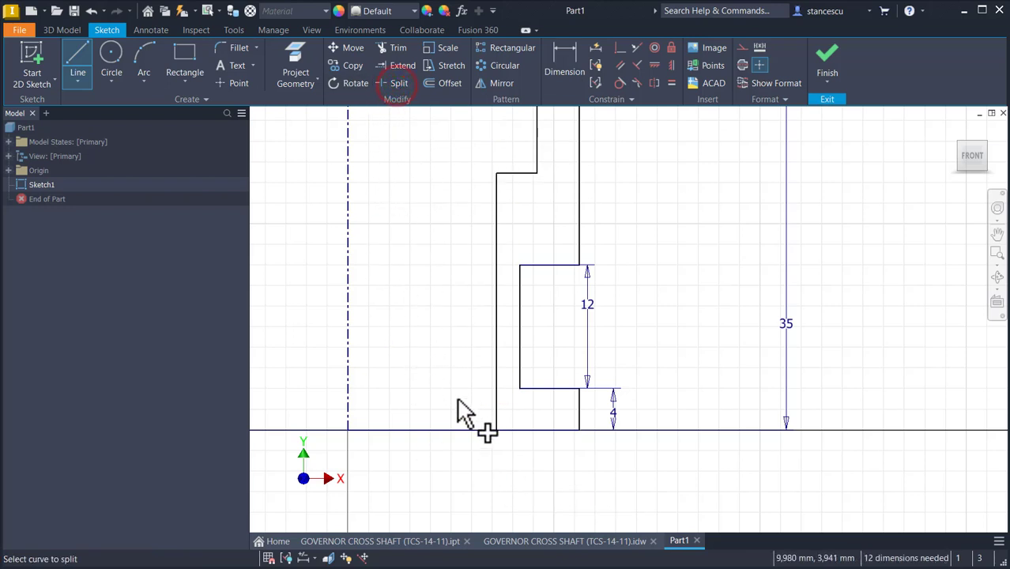
pyautogui.click(469, 430)
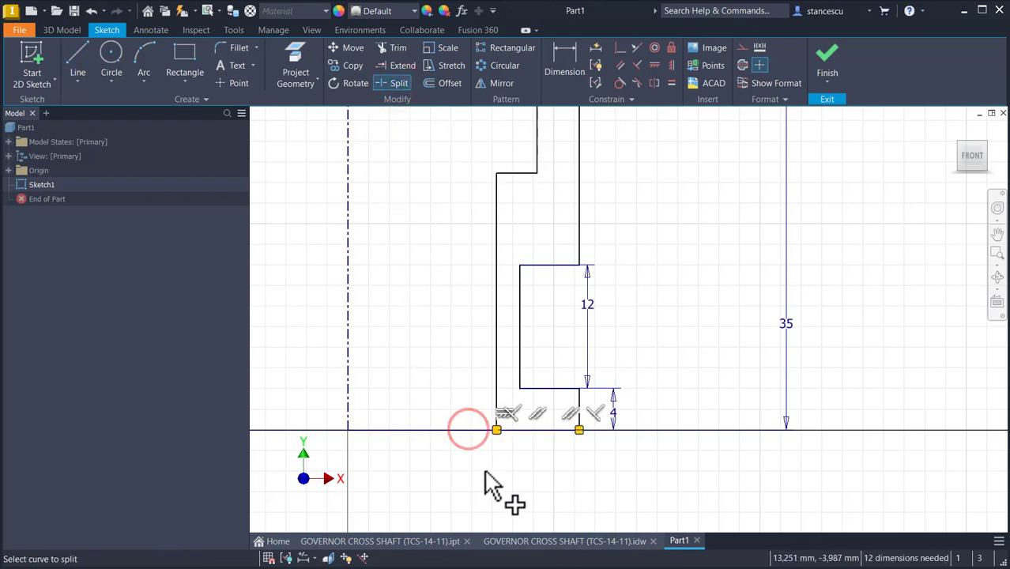
pyautogui.press('Escape')
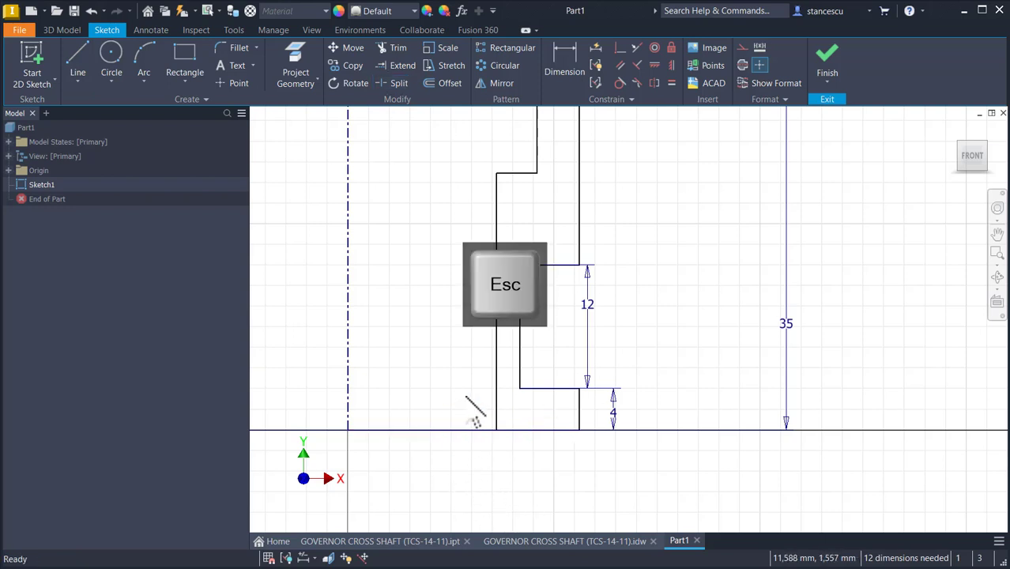
pyautogui.click(462, 430)
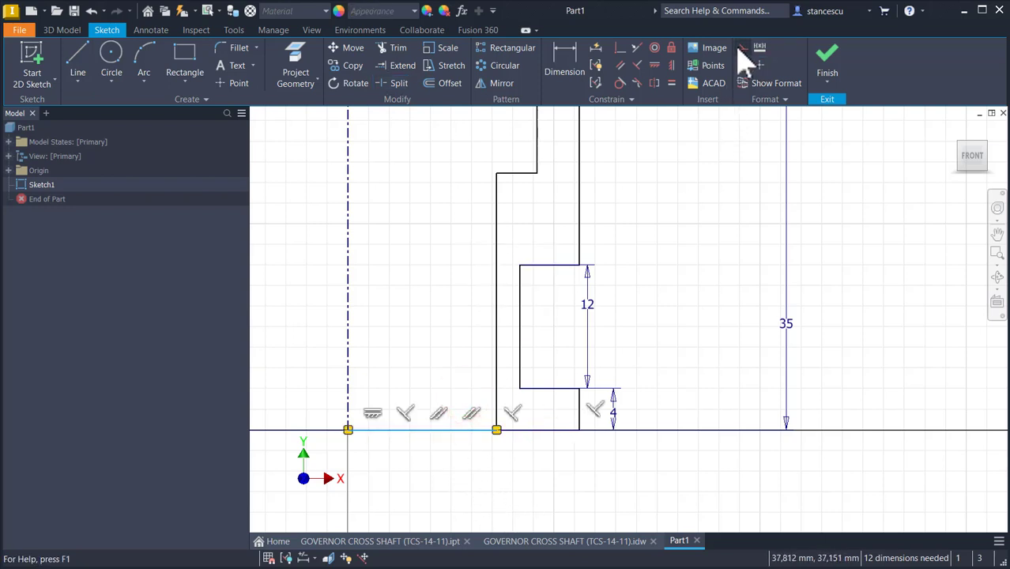
pyautogui.press('Home')
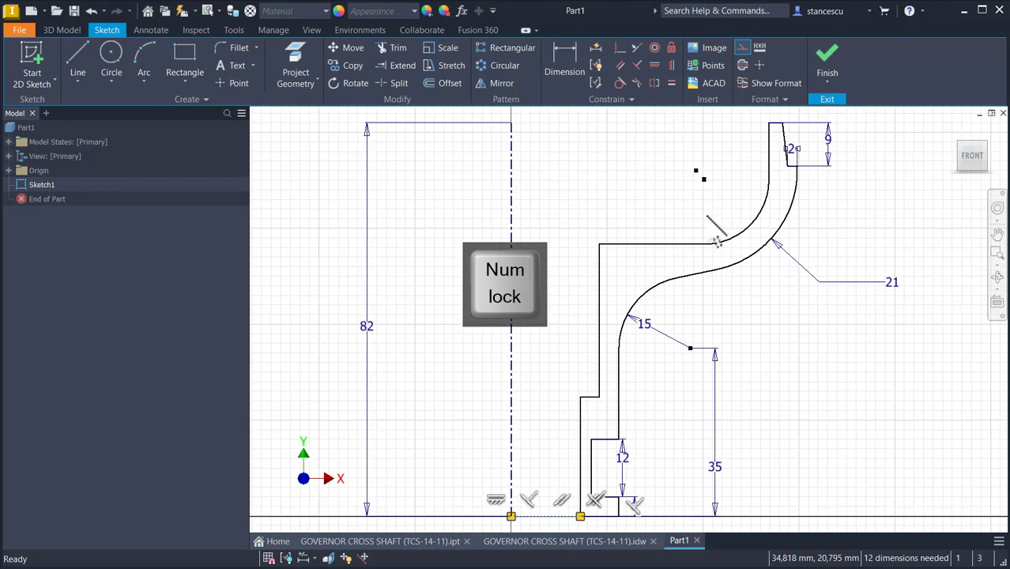
pyautogui.click(770, 309)
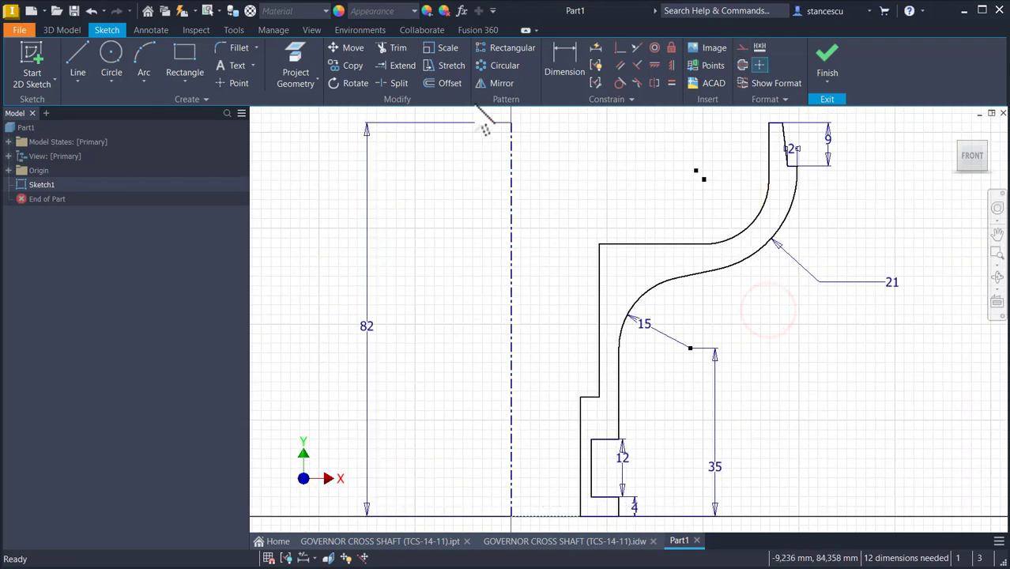
# Step: Set the inner upper arc's radius to 17 mm
pyautogui.click(572, 74)
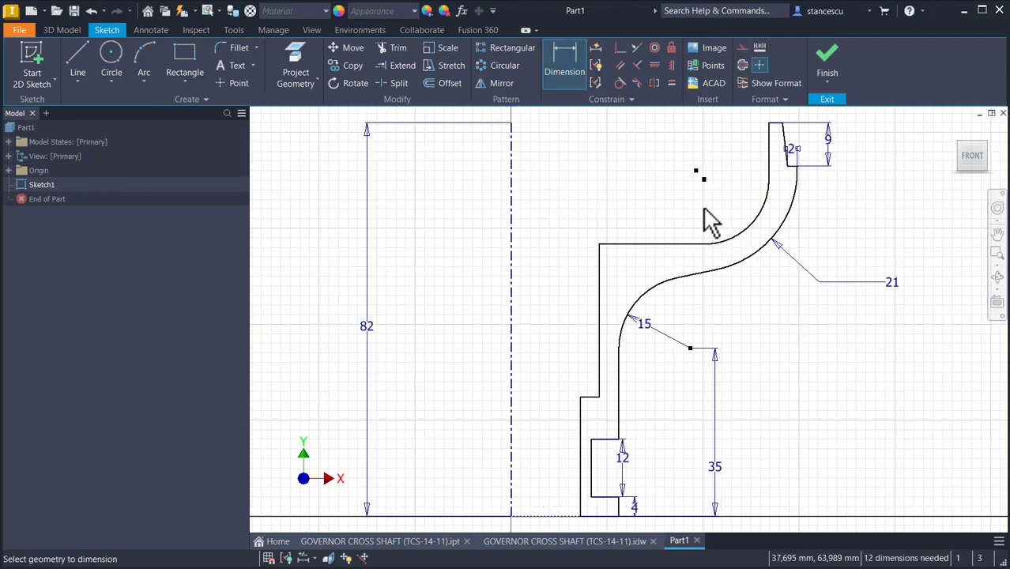
pyautogui.click(761, 229)
pyautogui.click(744, 197)
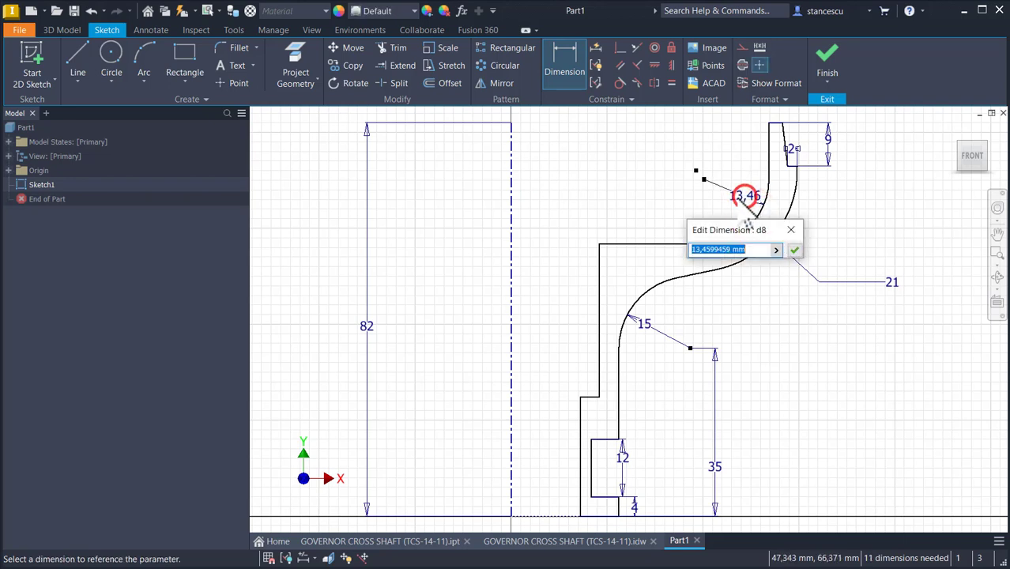
pyautogui.write('17')
pyautogui.press('Return')
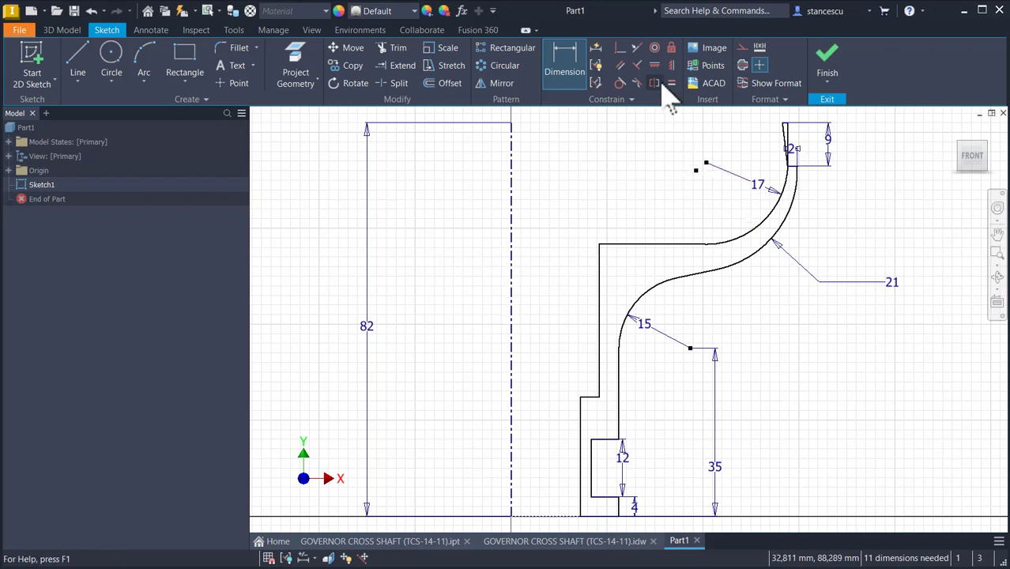
pyautogui.press('Escape')
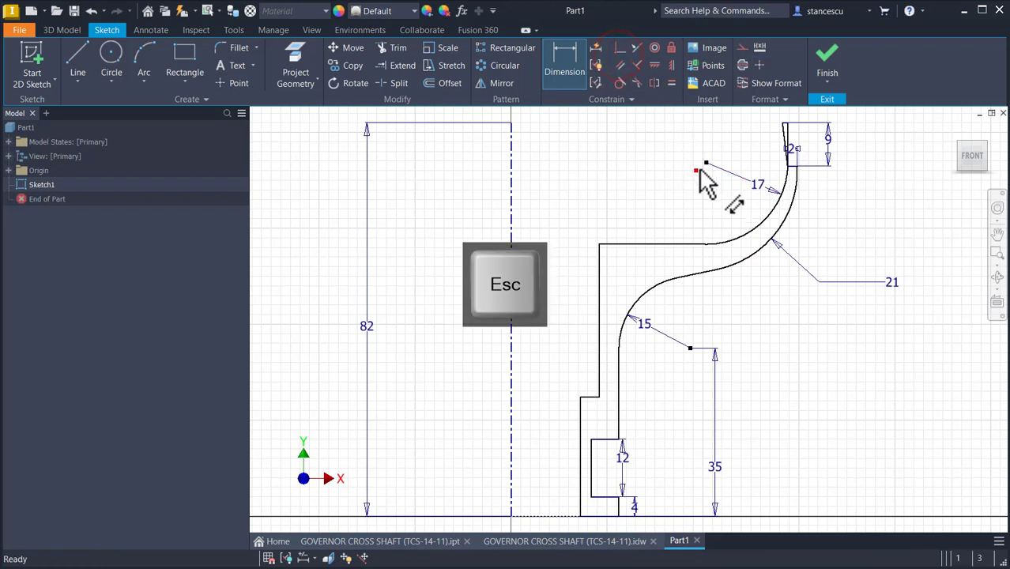
# Step: Constrain the center points of the inner and outer upper arcs to each other
pyautogui.click(620, 48)
pyautogui.click(706, 163)
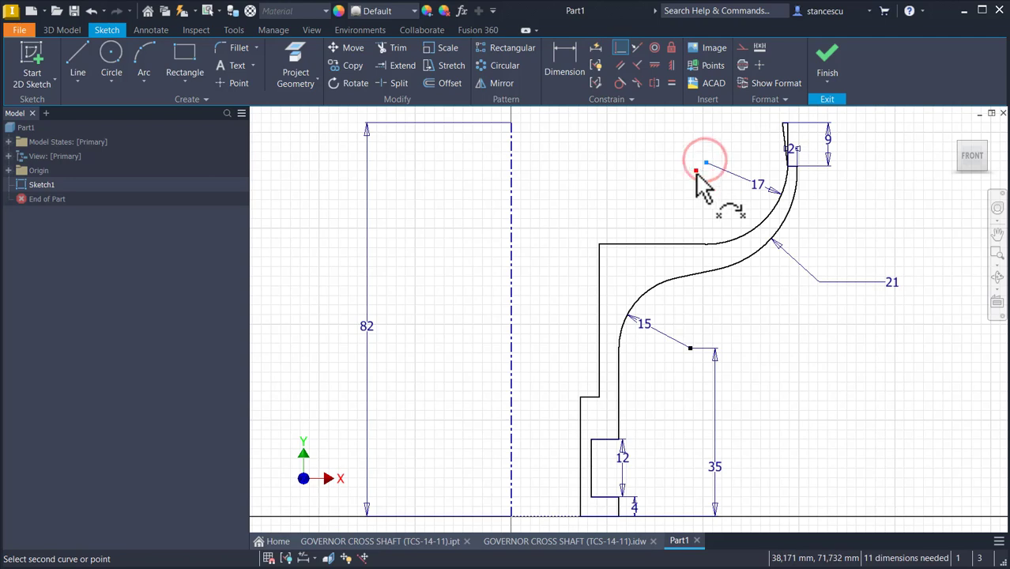
pyautogui.click(693, 171)
pyautogui.moveTo(629, 215); pyautogui.dragTo(642, 299, button='middle')
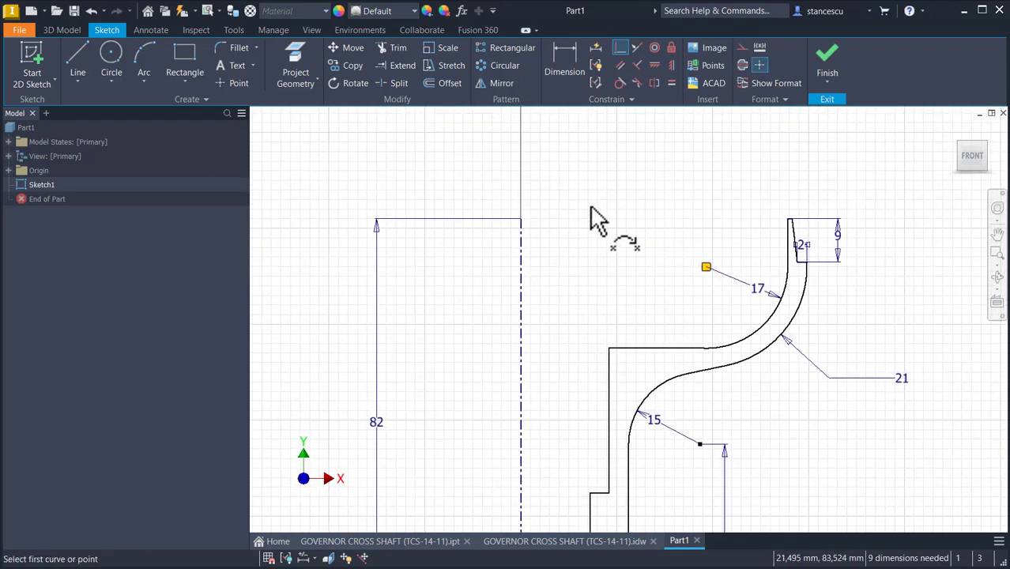
# Step: Dimension the top ledge's outer corner across the centerline as a 115 mm diameter
pyautogui.click(565, 70)
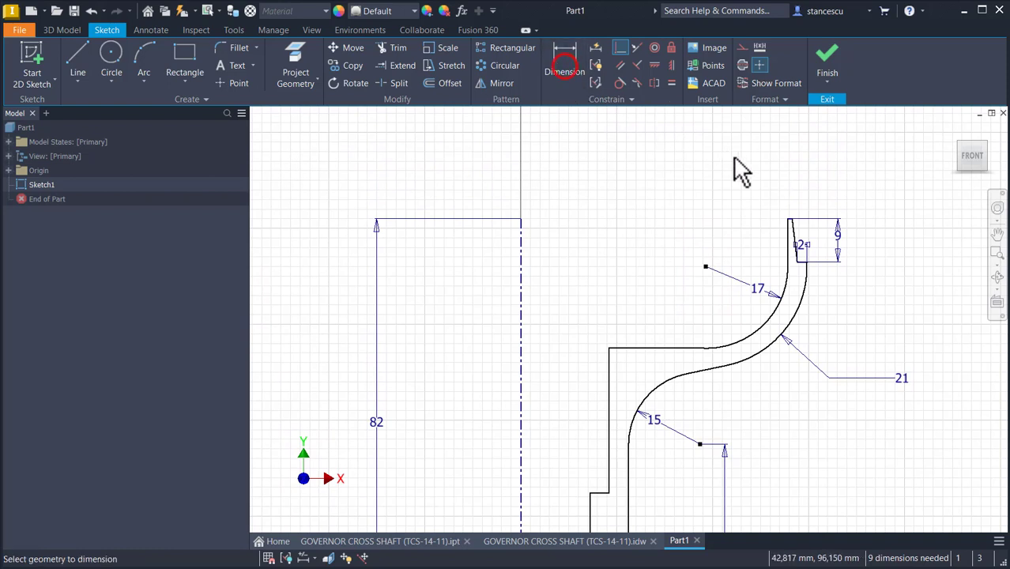
pyautogui.click(806, 257)
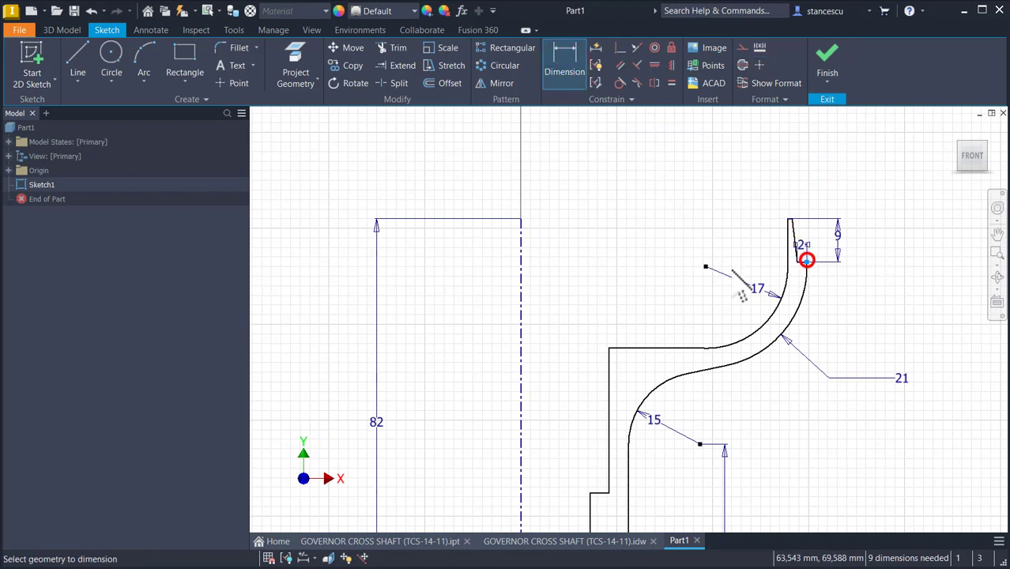
pyautogui.click(514, 254)
pyautogui.click(563, 151)
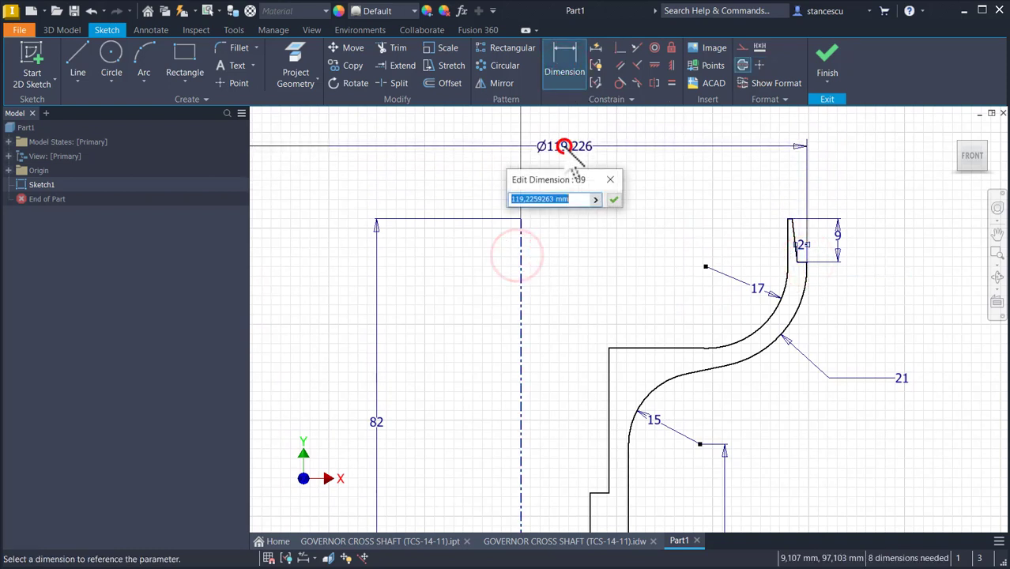
pyautogui.write('11')
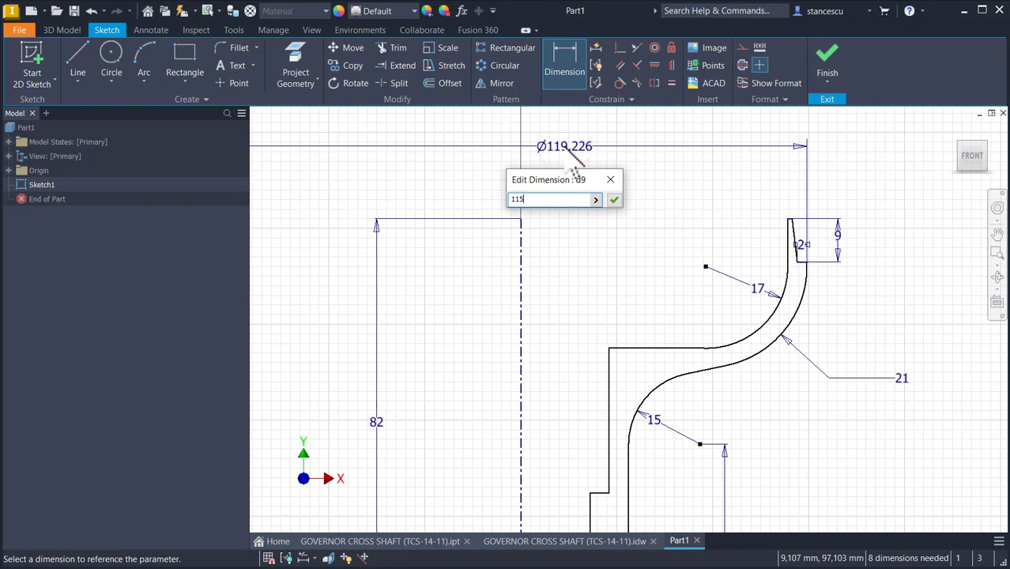
pyautogui.write('5')
pyautogui.press('Return')
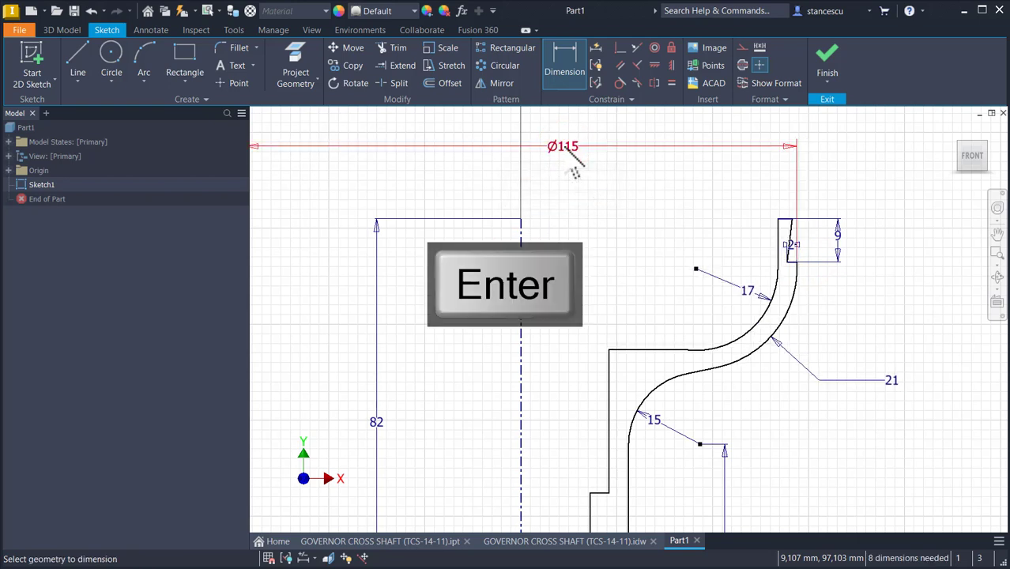
# Step: Dimension the inner wall's top corner across the centerline as a 110 mm diameter
pyautogui.click(794, 228)
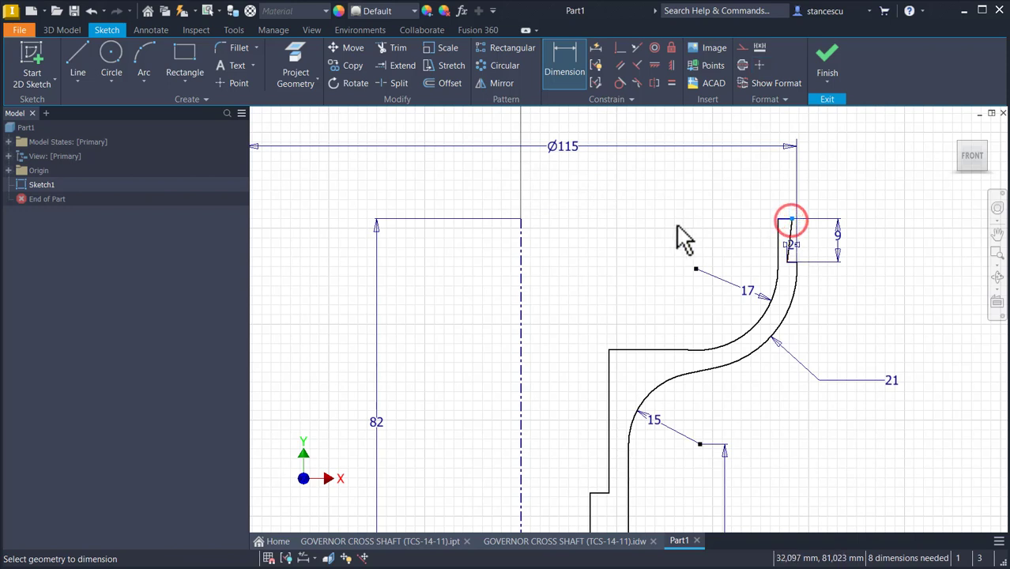
pyautogui.click(521, 226)
pyautogui.click(544, 185)
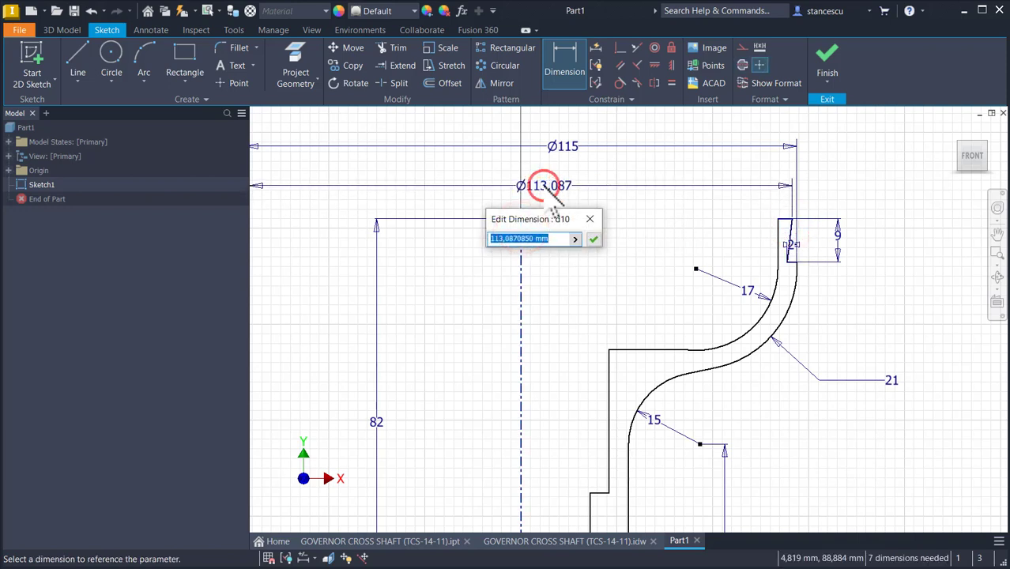
pyautogui.press('Return')
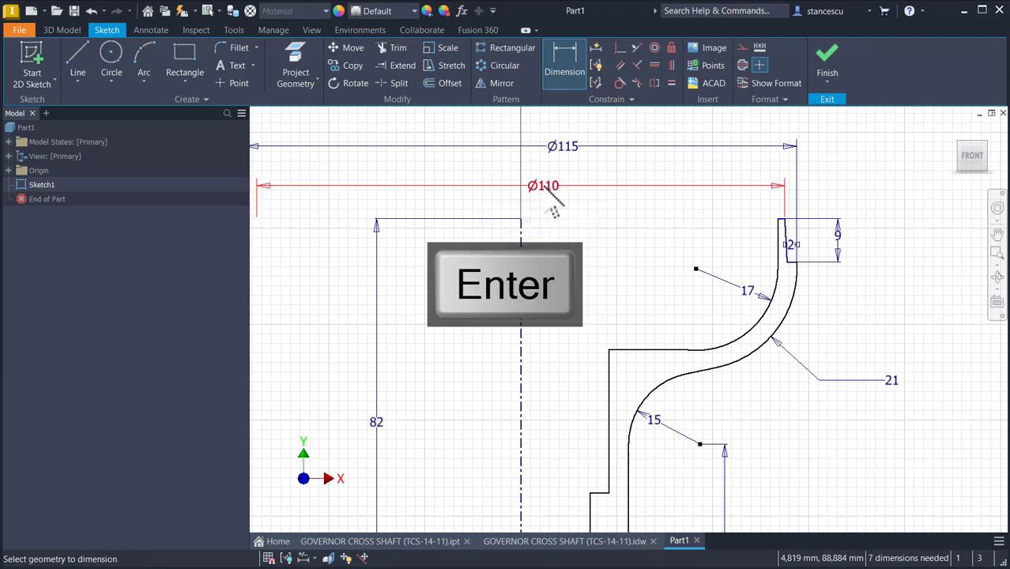
# Step: Dimension the upper bore wall across the centerline as a 27 mm diameter
pyautogui.moveTo(586, 323); pyautogui.dragTo(598, 234, button='middle')
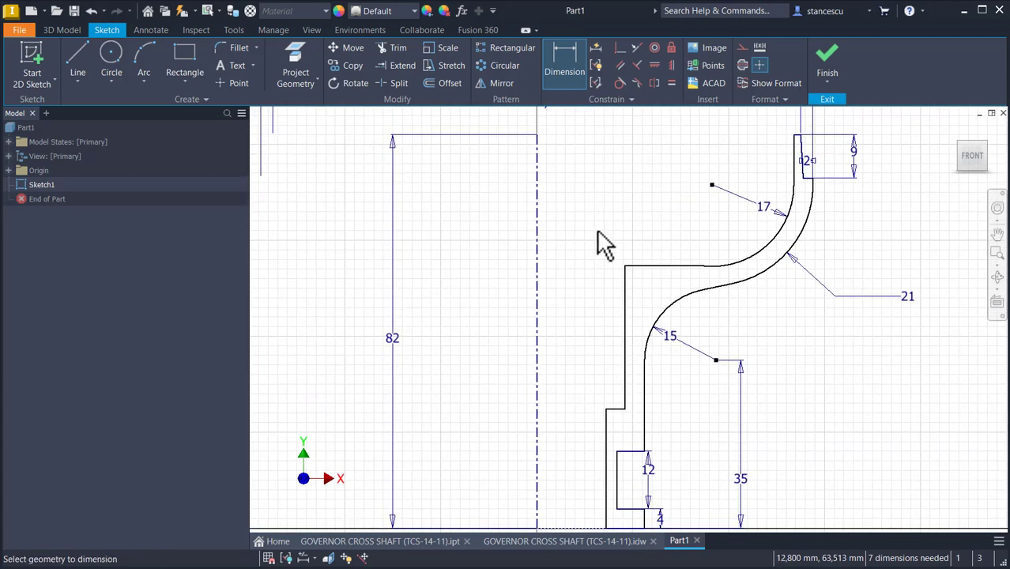
pyautogui.click(623, 309)
pyautogui.click(538, 305)
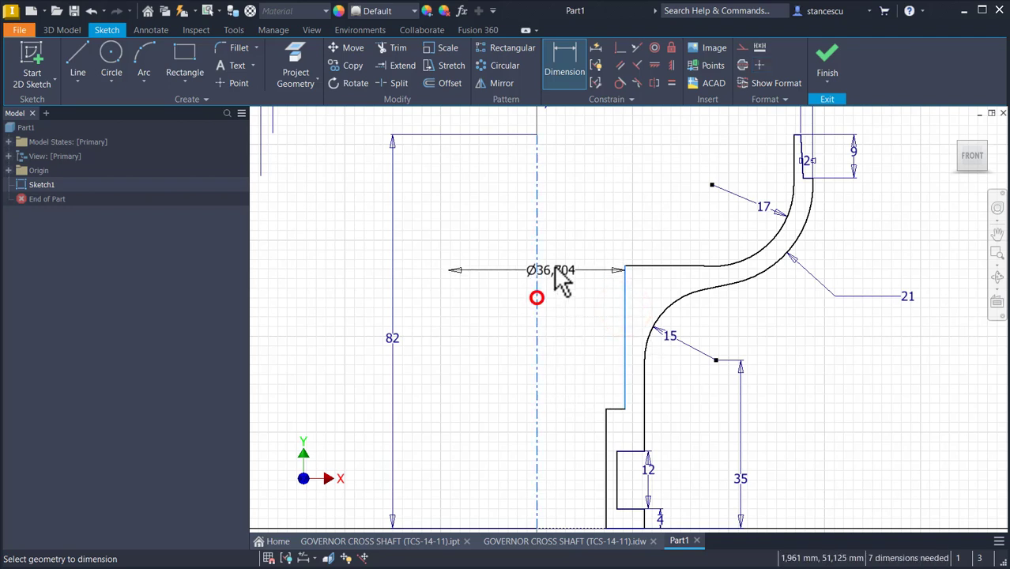
pyautogui.click(562, 228)
pyautogui.write('2')
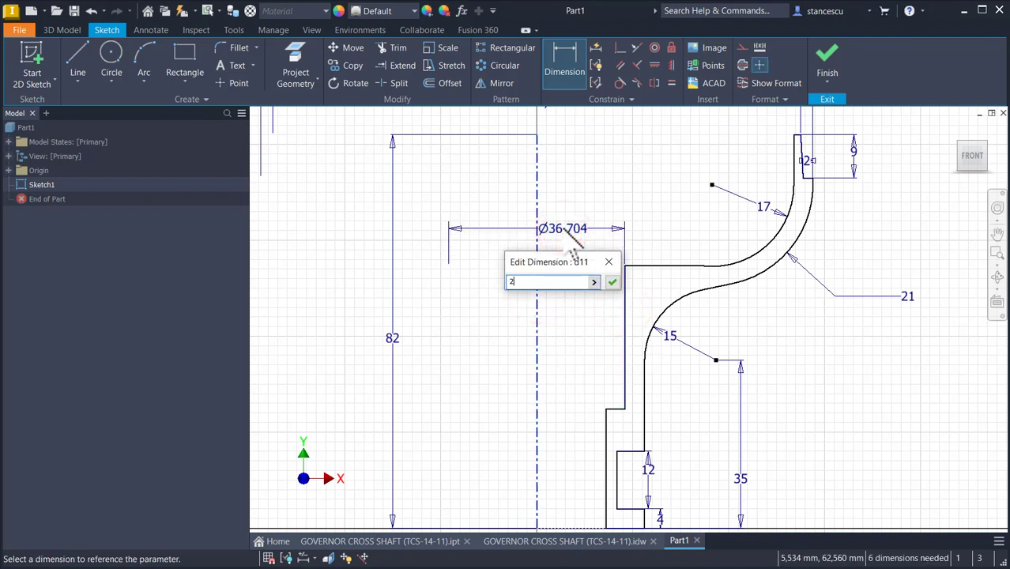
pyautogui.press('Return')
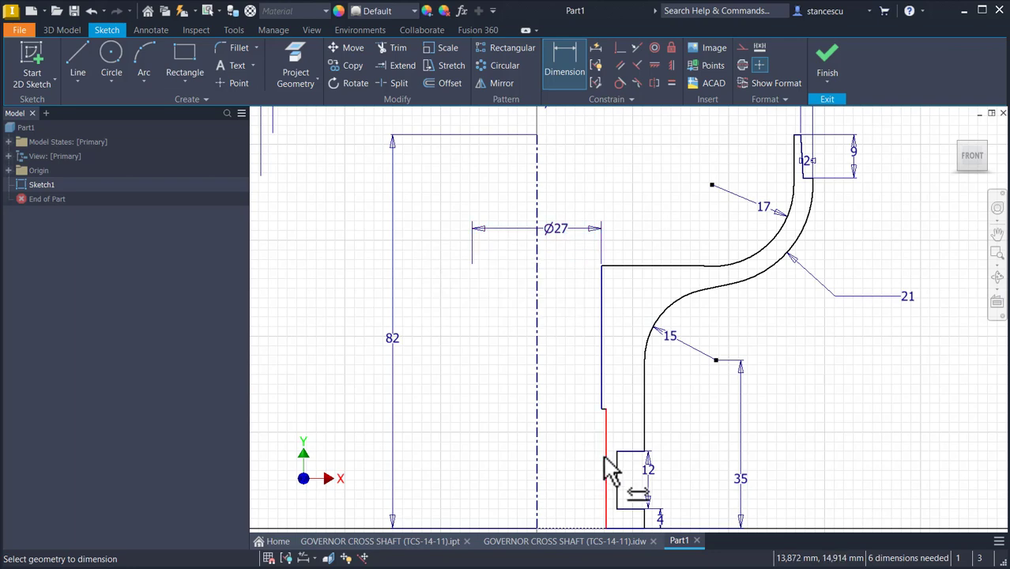
# Step: Dimension the lower bore wall across the centerline as a 20 mm diameter
pyautogui.moveTo(604, 466); pyautogui.dragTo(604, 341, button='middle')
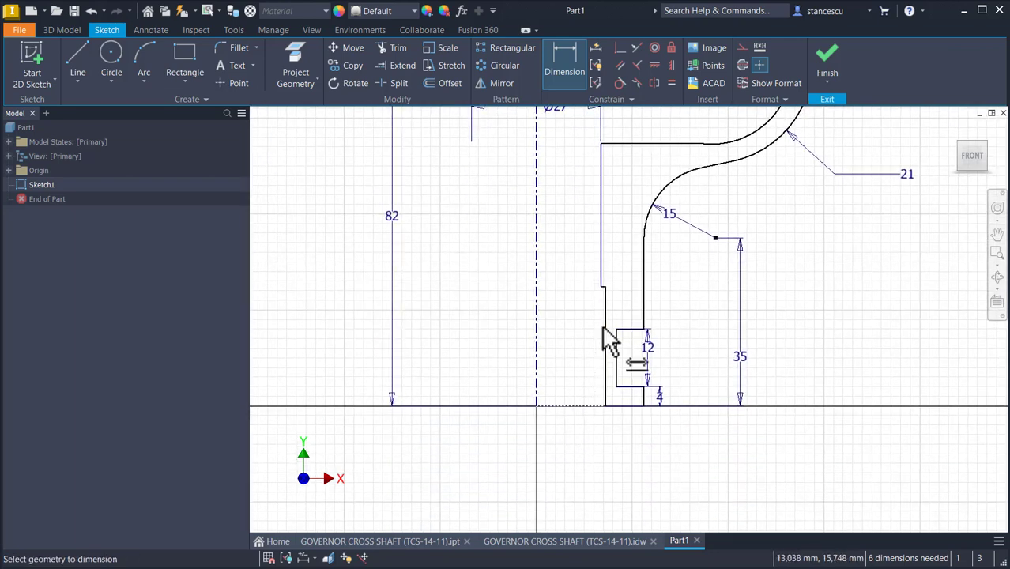
pyautogui.click(603, 328)
pyautogui.click(538, 331)
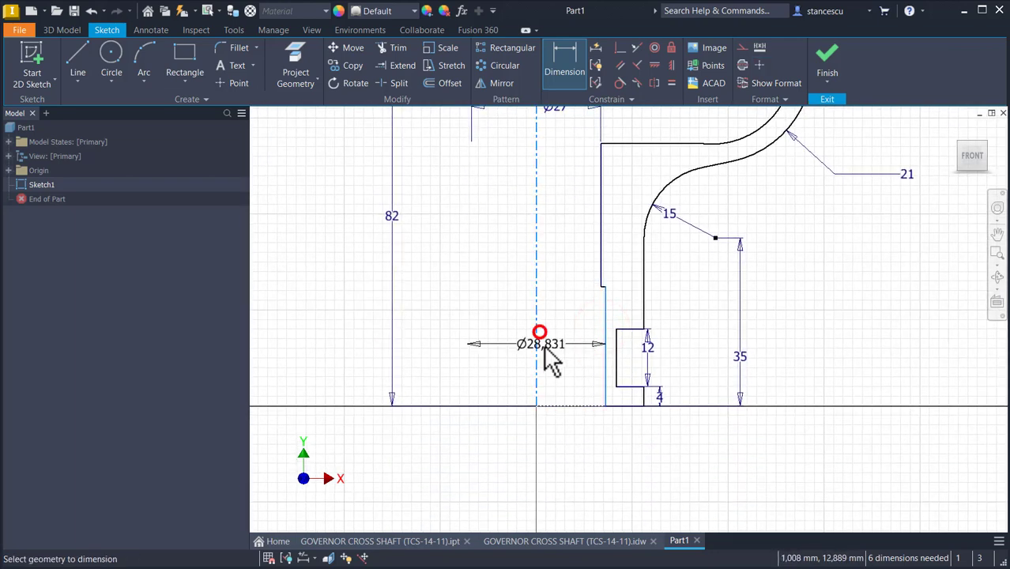
pyautogui.click(553, 329)
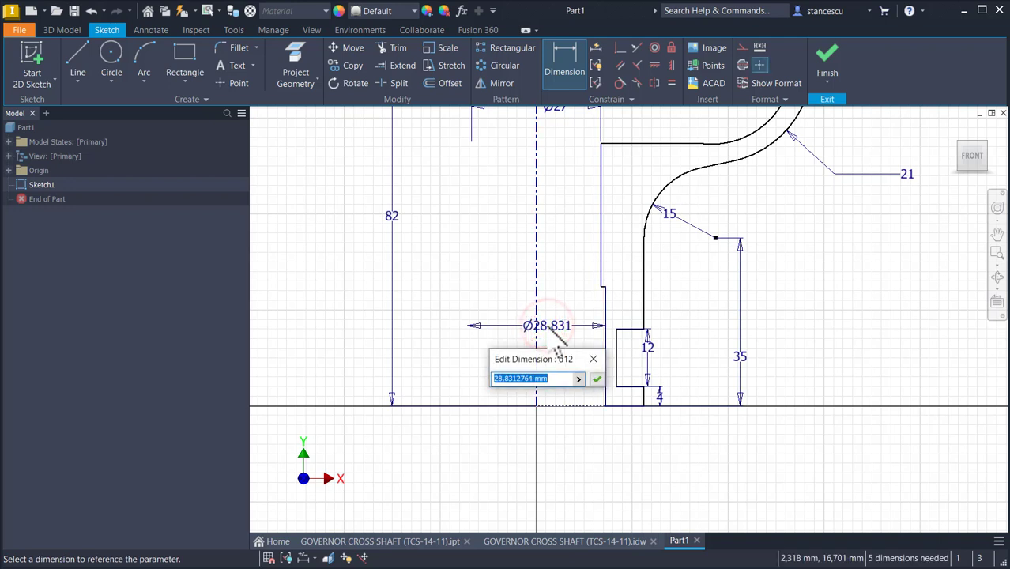
pyautogui.write('20')
pyautogui.press('Return')
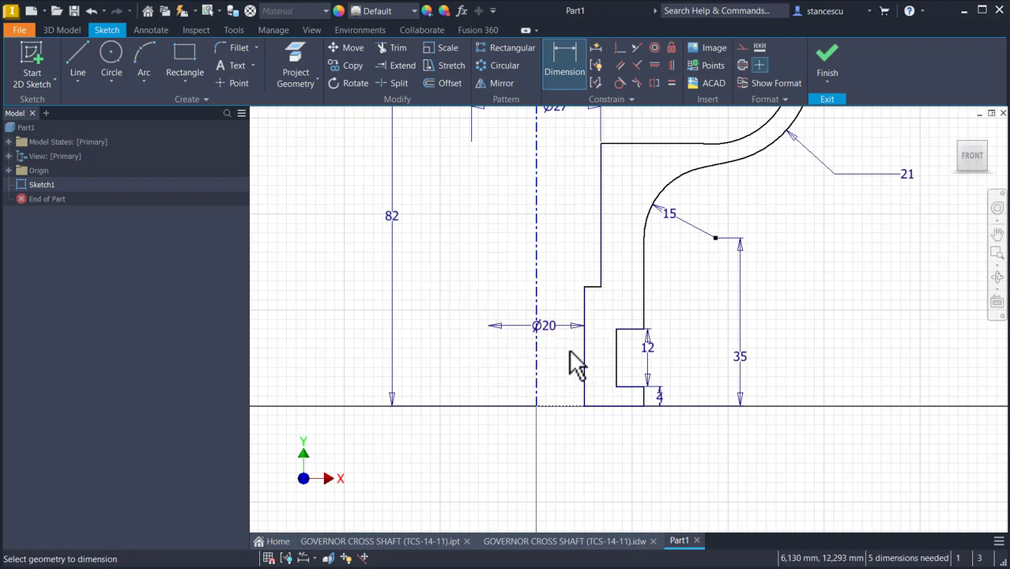
# Step: Dimension the groove's inner wall across the centerline as a 25 mm diameter
pyautogui.click(616, 347)
pyautogui.click(535, 355)
pyautogui.click(548, 367)
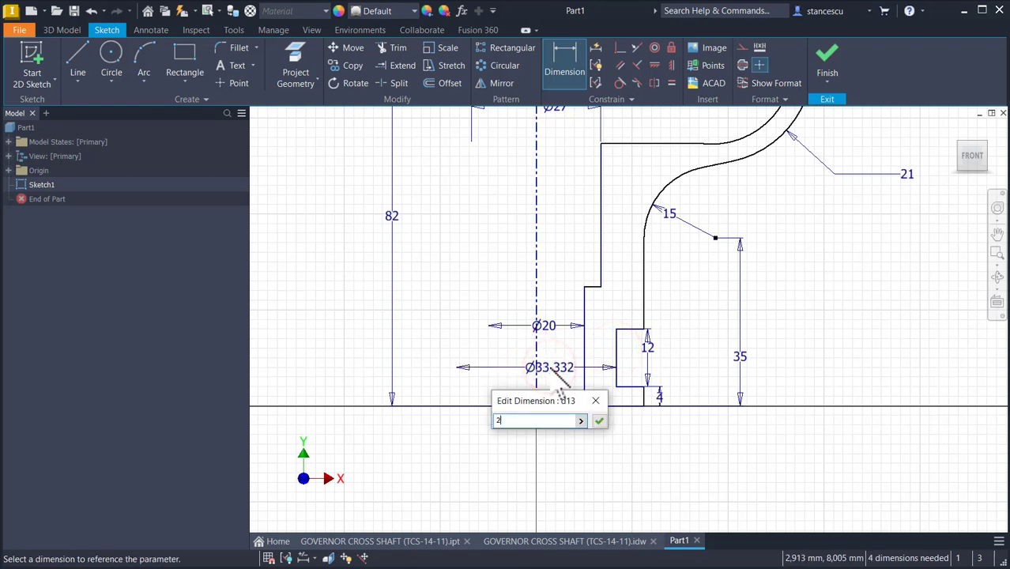
pyautogui.press('Return')
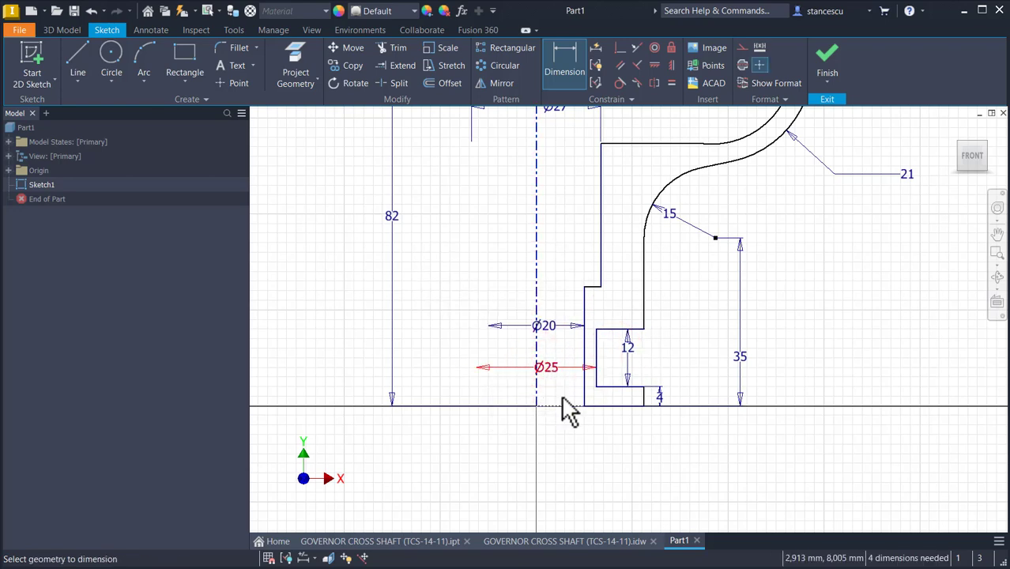
# Step: Dimension the shaft's lower outer wall across the centerline as a 33 mm diameter
pyautogui.scroll(3, 630, 413)
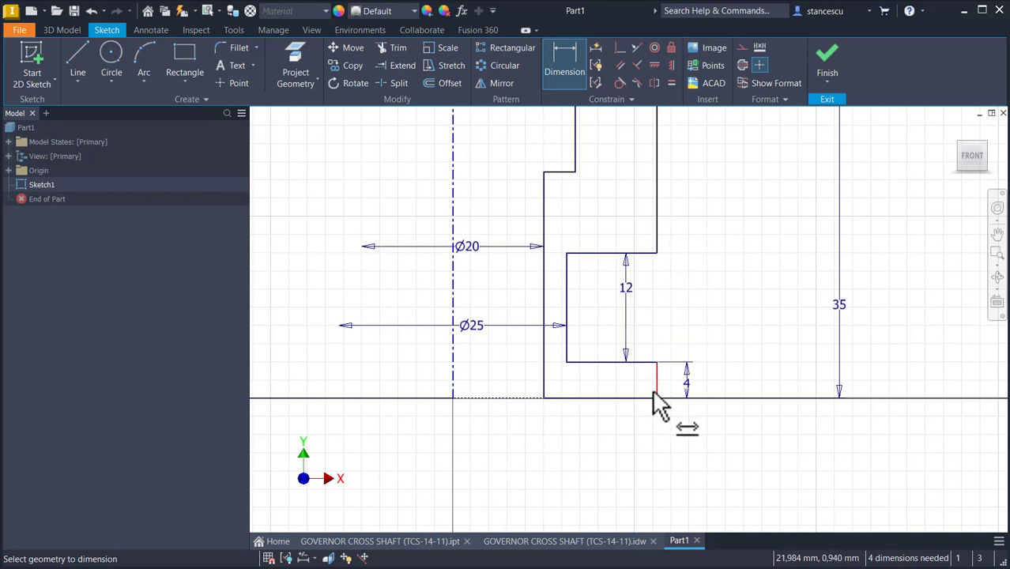
pyautogui.click(455, 387)
pyautogui.click(484, 460)
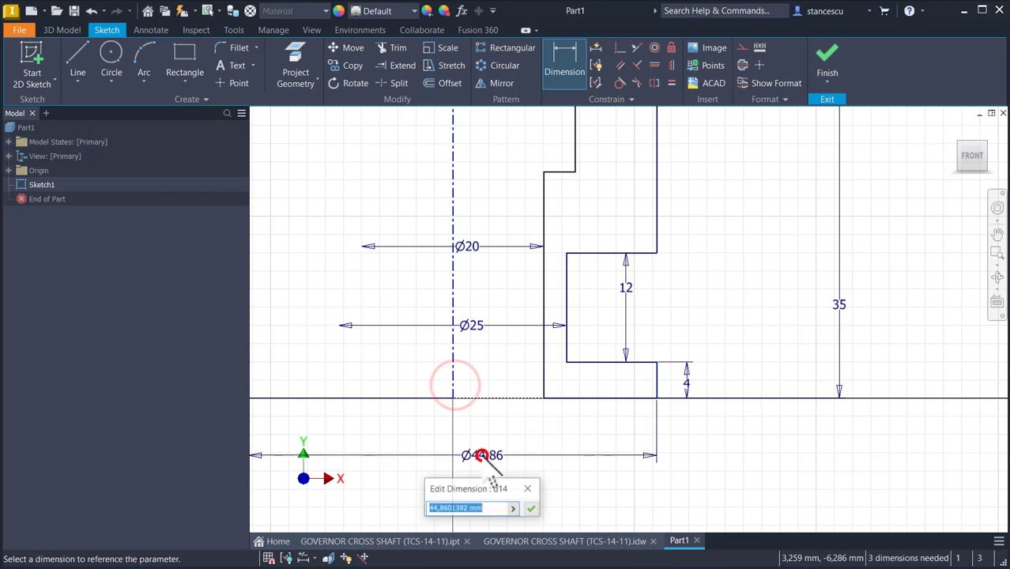
pyautogui.write('33')
pyautogui.press('Return')
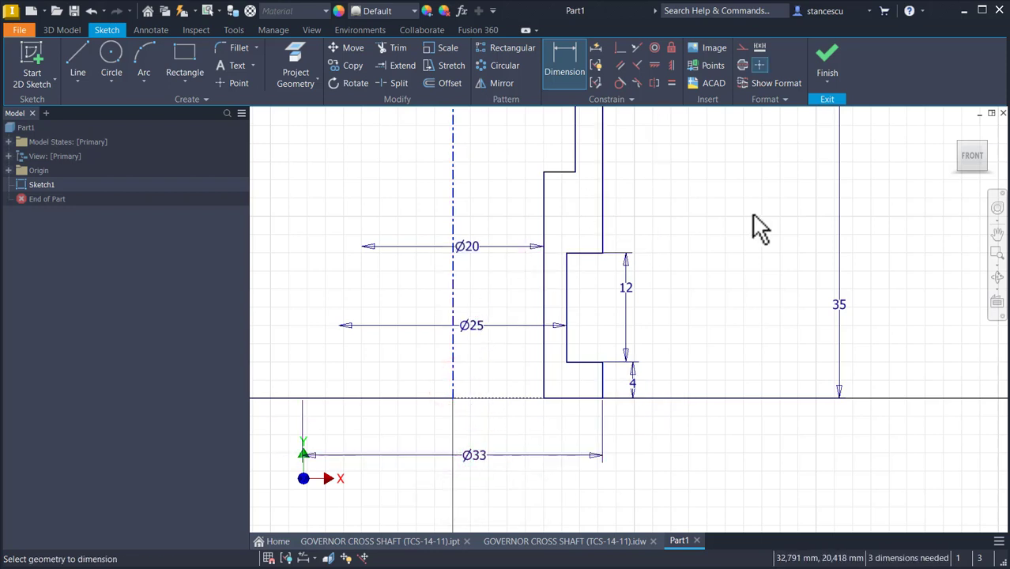
# Step: Dimension the height of the top ledge's inner corner above the bowl floor as 26 mm
pyautogui.press('Home')
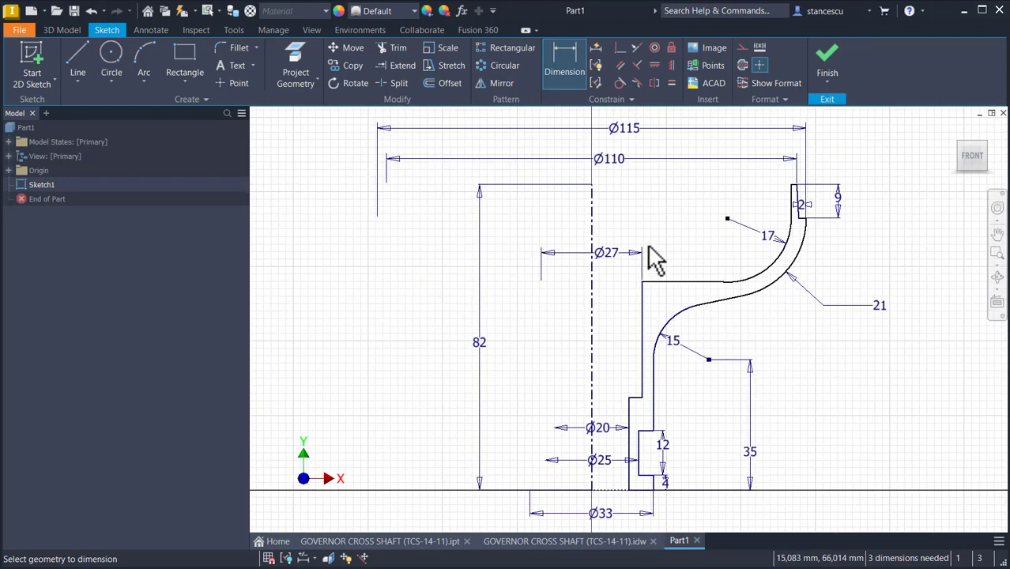
pyautogui.scroll(2, 751, 217)
pyautogui.click(624, 350)
pyautogui.scroll(2, 830, 176)
pyautogui.press('Escape')
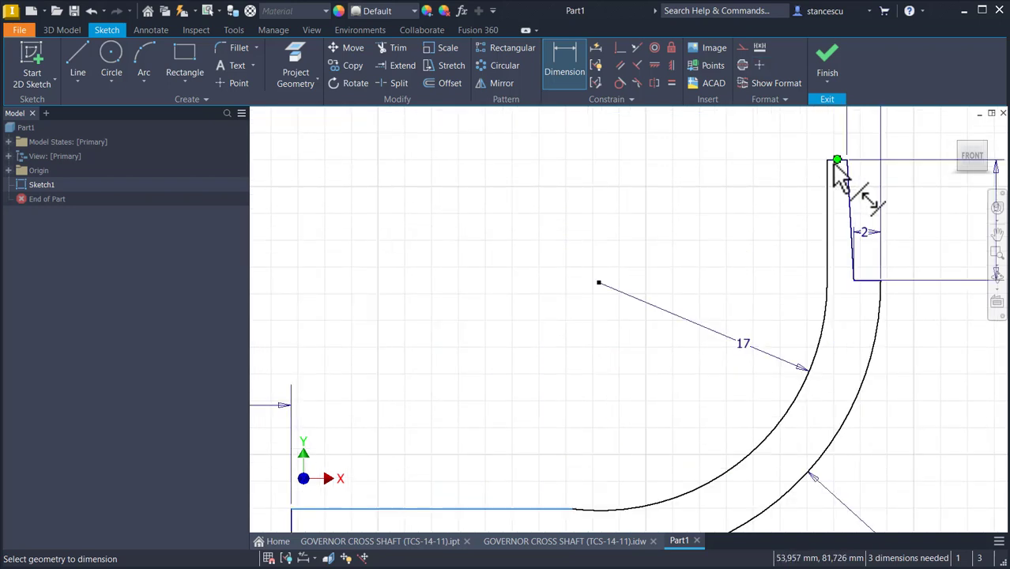
pyautogui.scroll(3, 840, 178)
pyautogui.click(834, 158)
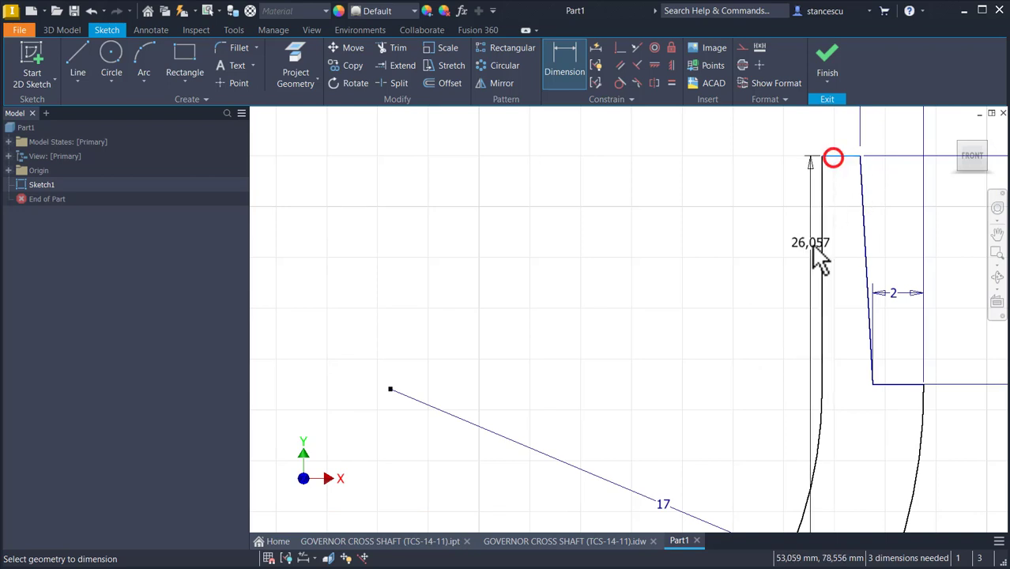
pyautogui.scroll(-5, 804, 265)
pyautogui.moveTo(780, 269); pyautogui.dragTo(599, 248, button='middle')
pyautogui.click(810, 283)
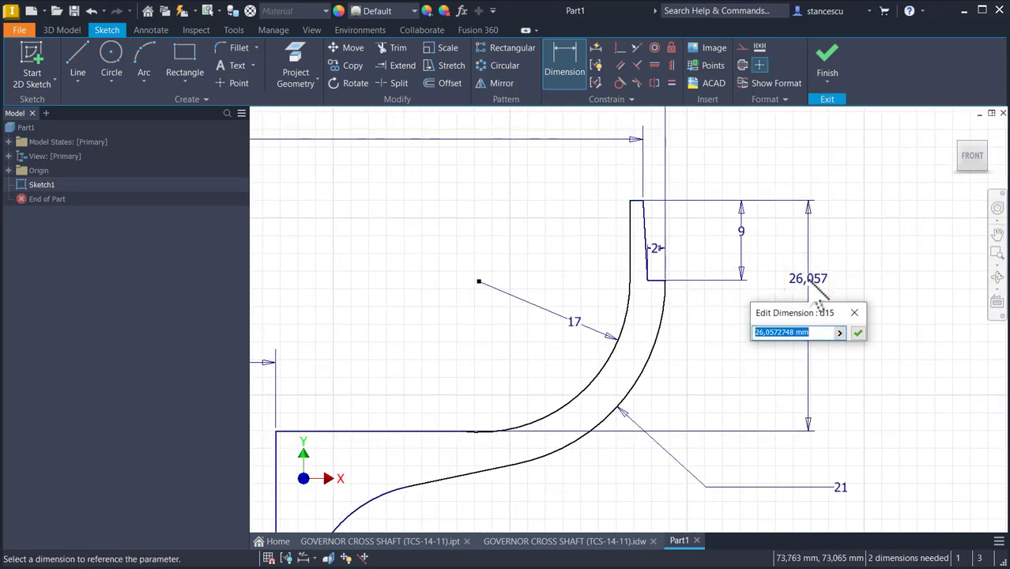
pyautogui.press('Return')
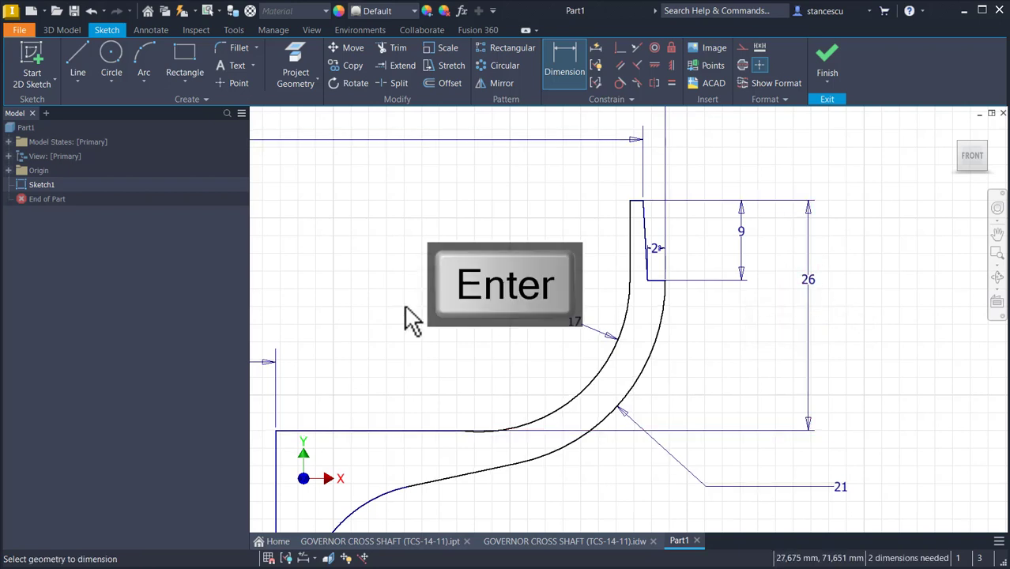
# Step: Make the inner upper arc tangent to the horizontal bowl floor line
pyautogui.click(620, 83)
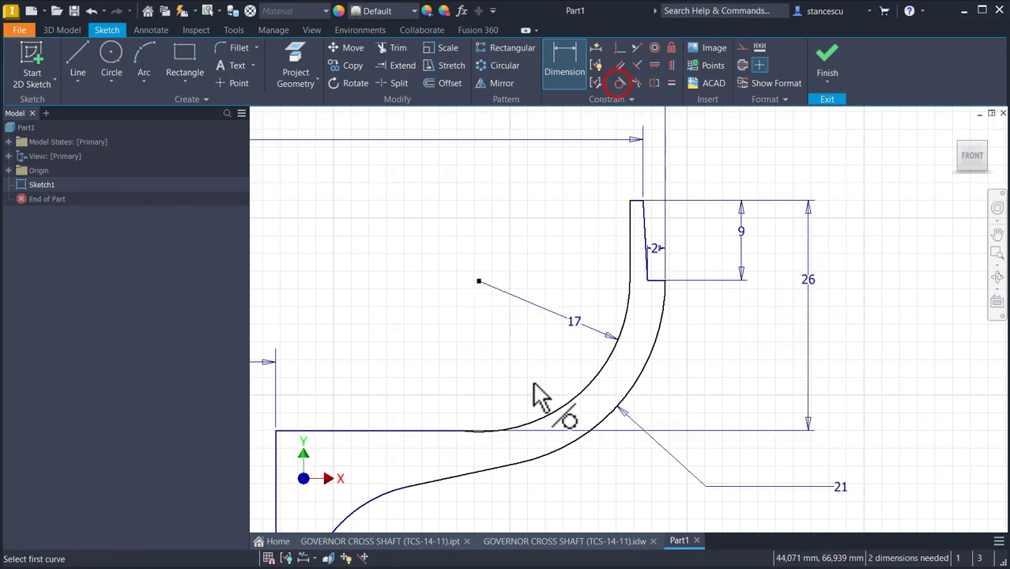
pyautogui.click(527, 431)
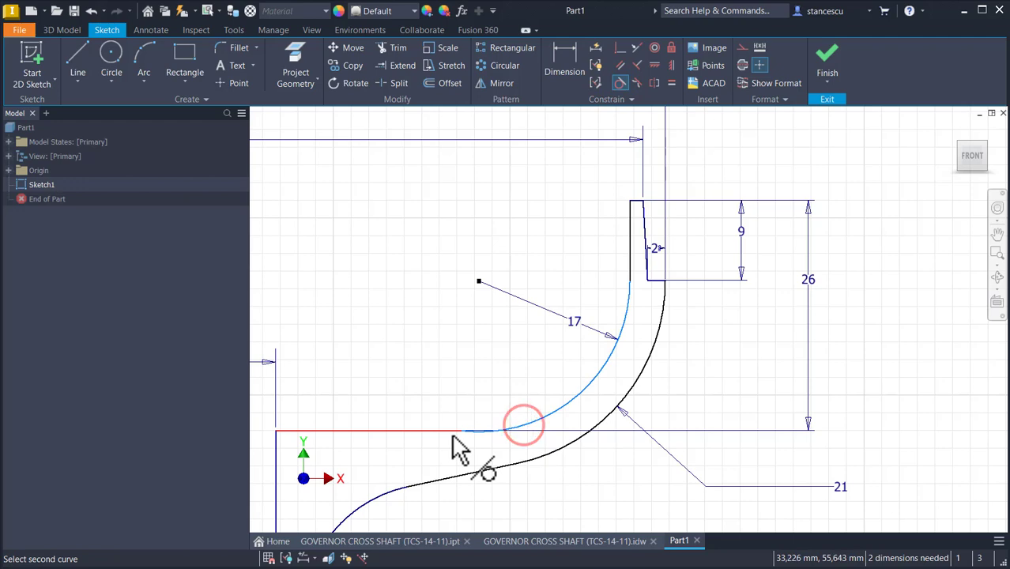
pyautogui.click(452, 431)
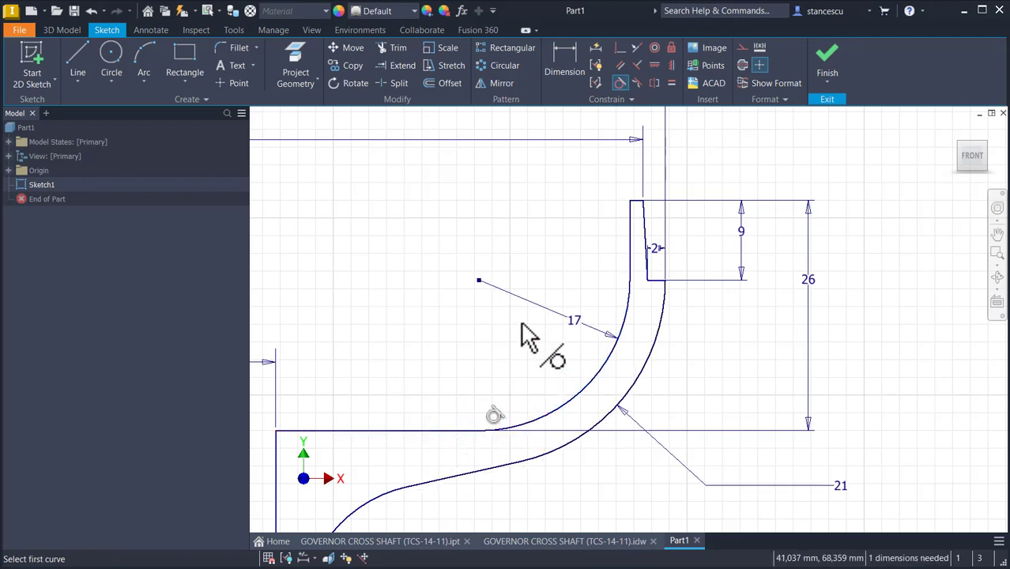
pyautogui.scroll(-5, 463, 316)
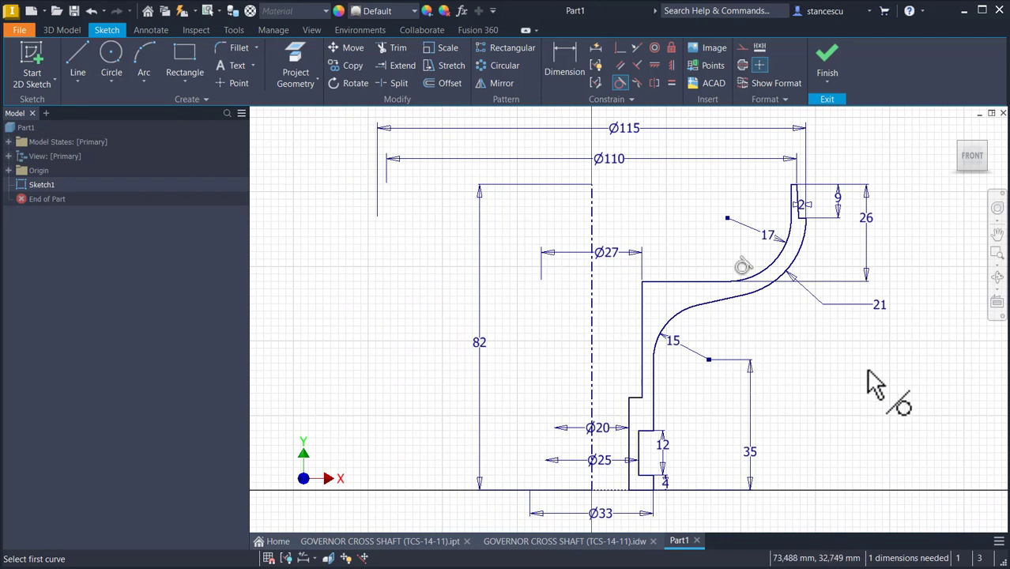
# Step: Dimension the height of the bore step above the base as 30 mm
pyautogui.click(564, 59)
pyautogui.click(628, 414)
pyautogui.click(513, 420)
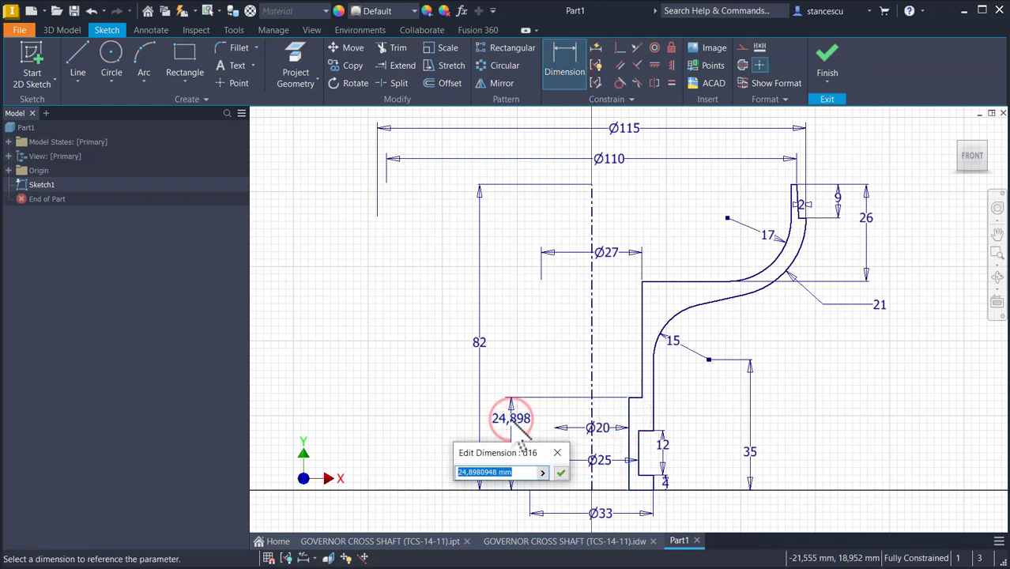
pyautogui.write('30')
pyautogui.press('Return')
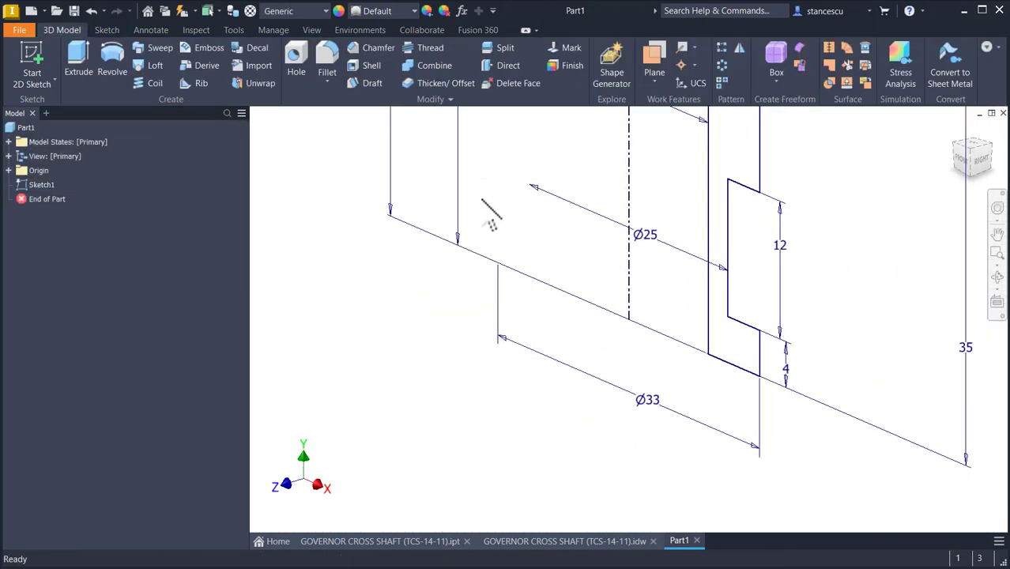
# Step: Revolve the sketch profile 360 degrees around the centerline into a solid
pyautogui.press('F6')
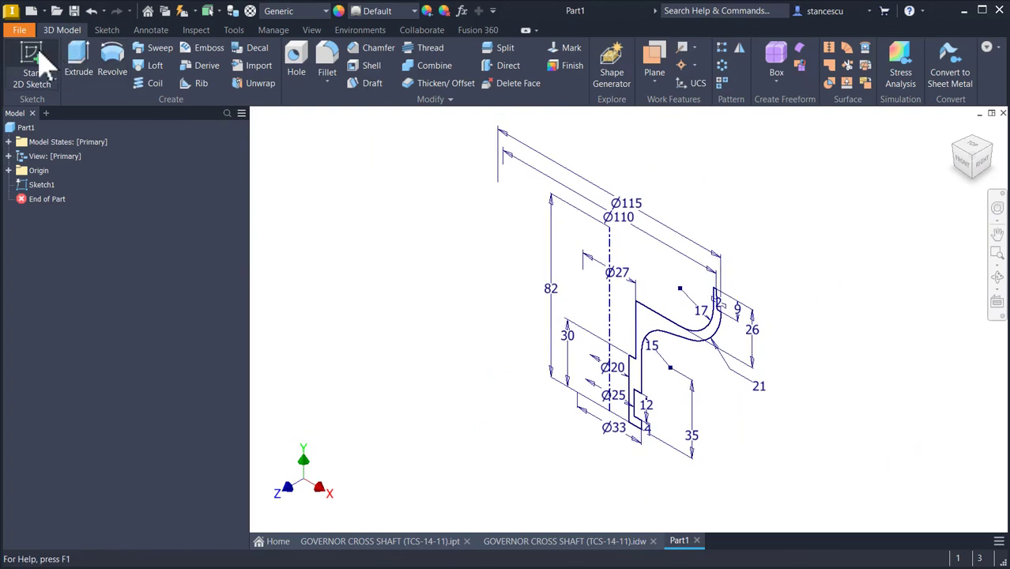
pyautogui.click(111, 68)
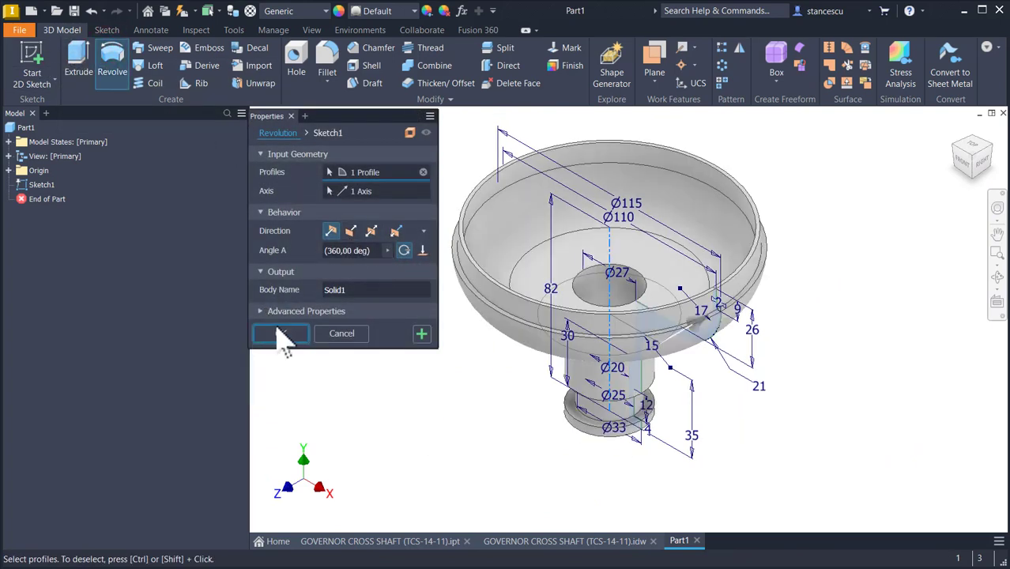
pyautogui.click(280, 332)
pyautogui.press('F6')
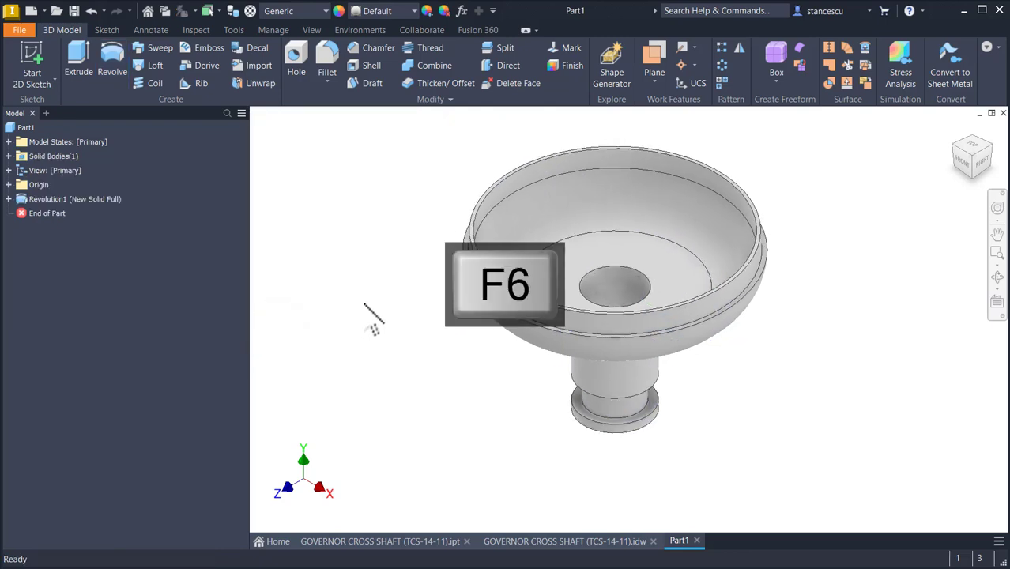
# Step: Compare the revolved part with the reference drawing sheet, then return to the part
pyautogui.click(515, 545)
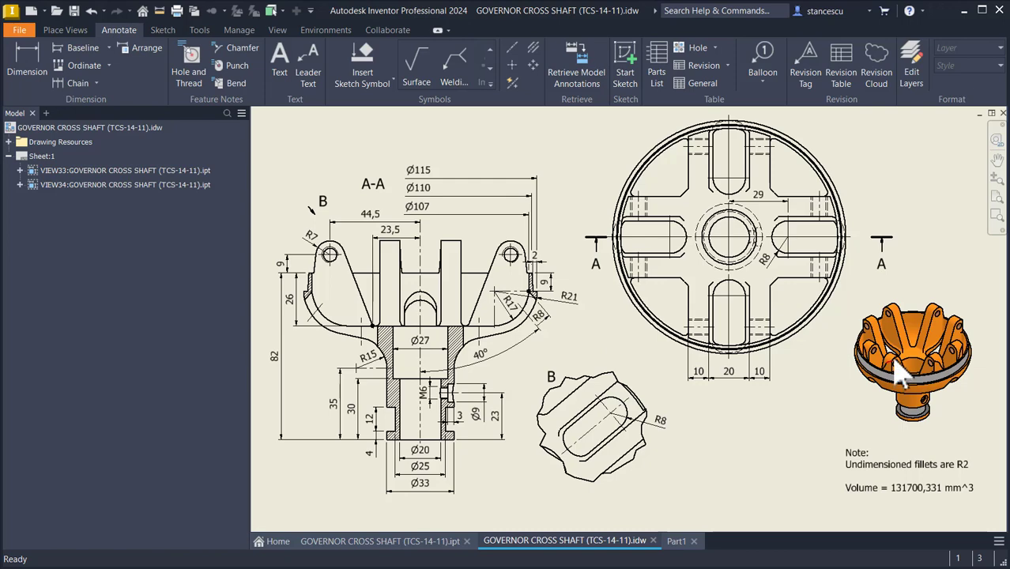
pyautogui.scroll(-5, 900, 375)
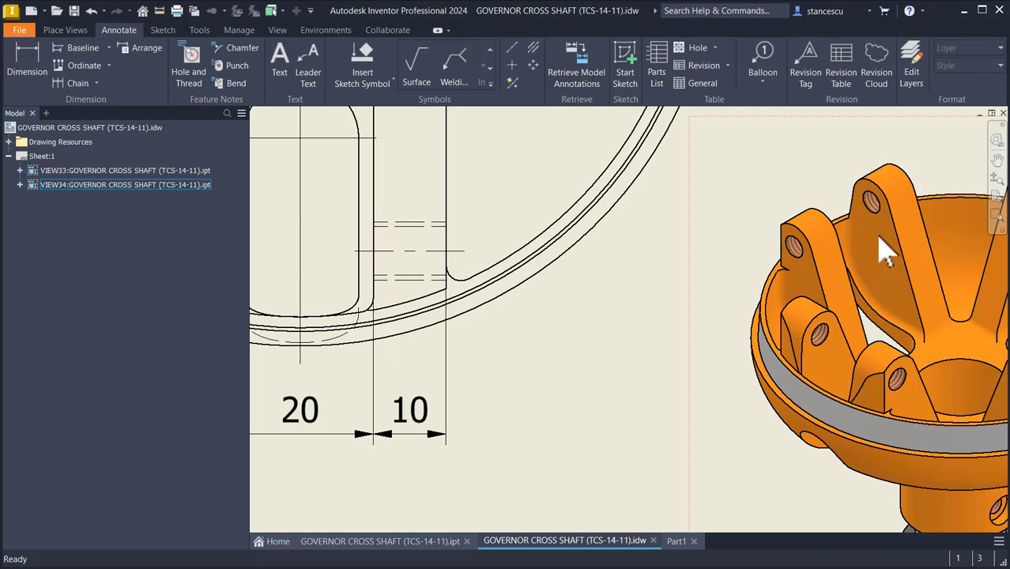
pyautogui.press('Home')
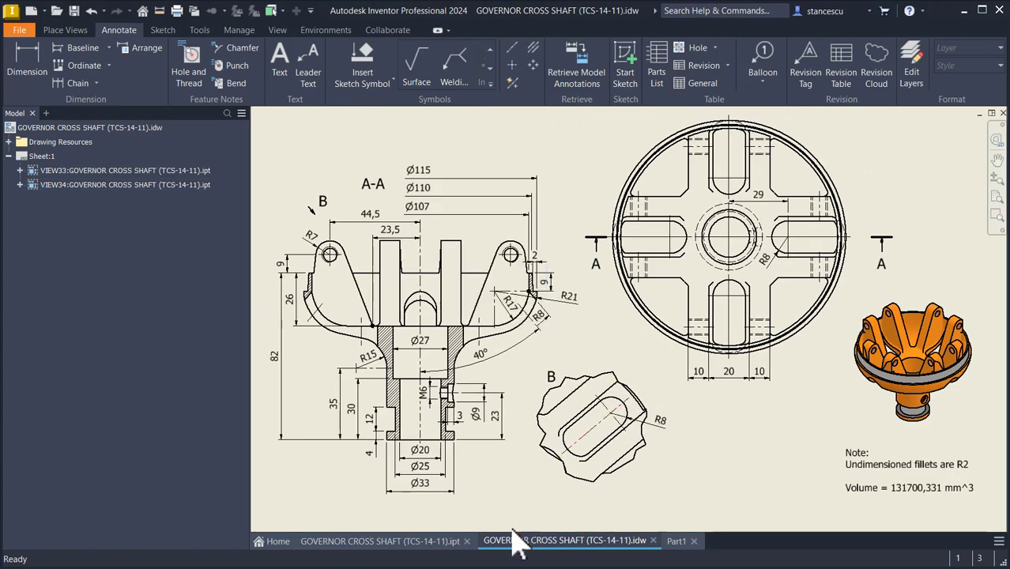
pyautogui.click(674, 542)
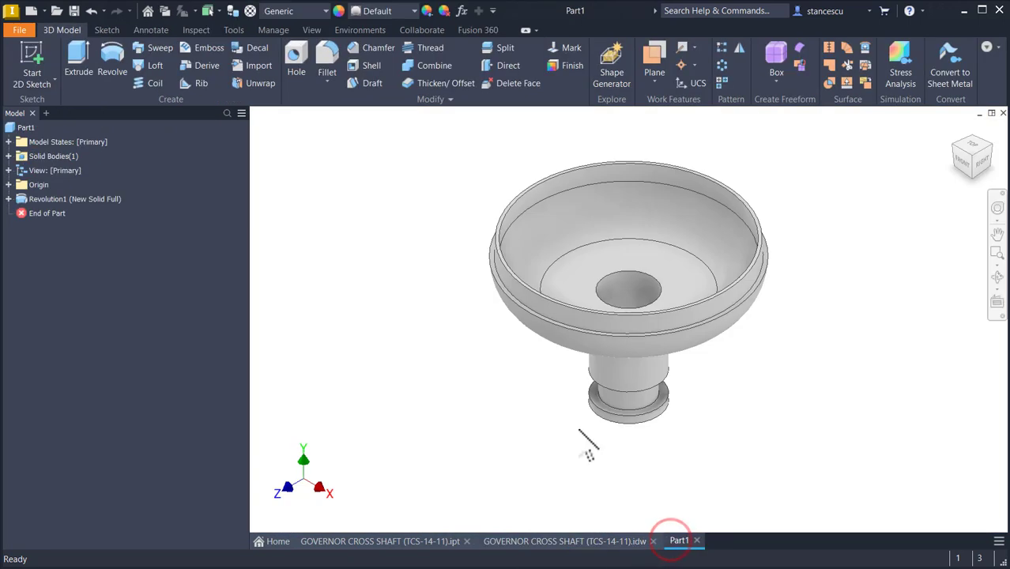
# Step: Create a work plane offset from the XY plane by -20/2 mm
pyautogui.click(661, 56)
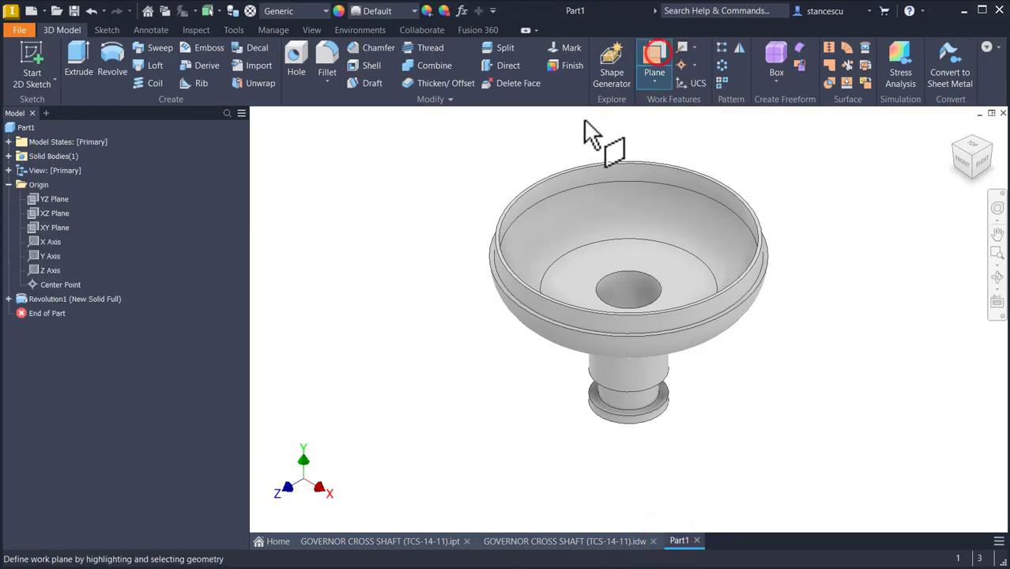
pyautogui.click(35, 225)
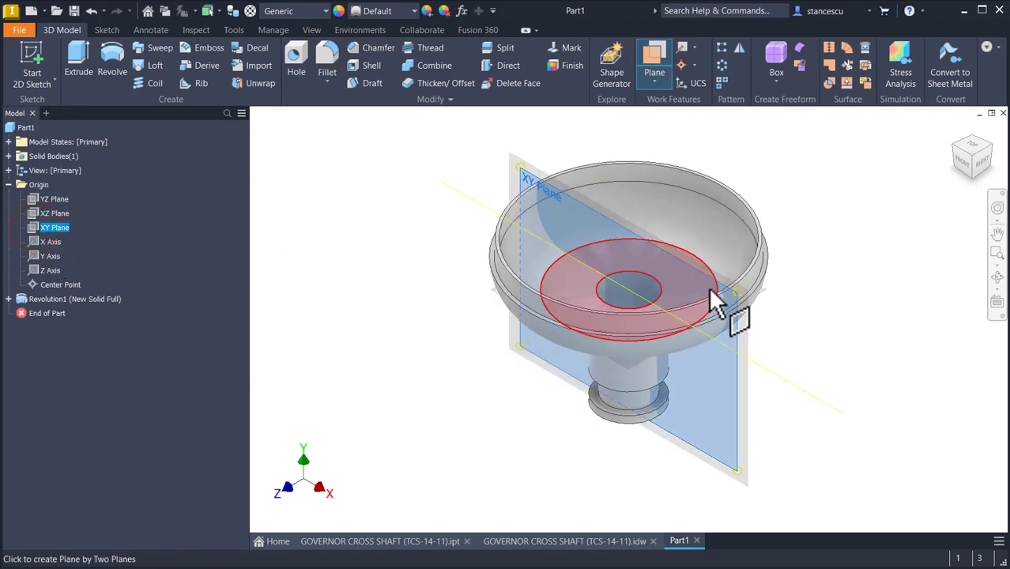
pyautogui.moveTo(736, 360); pyautogui.dragTo(784, 344)
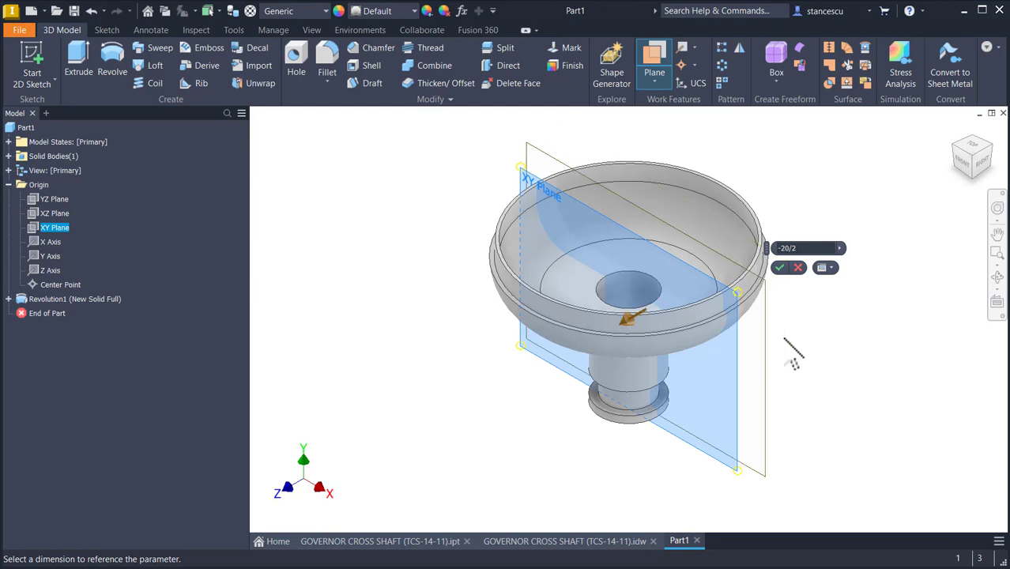
pyautogui.press('Return')
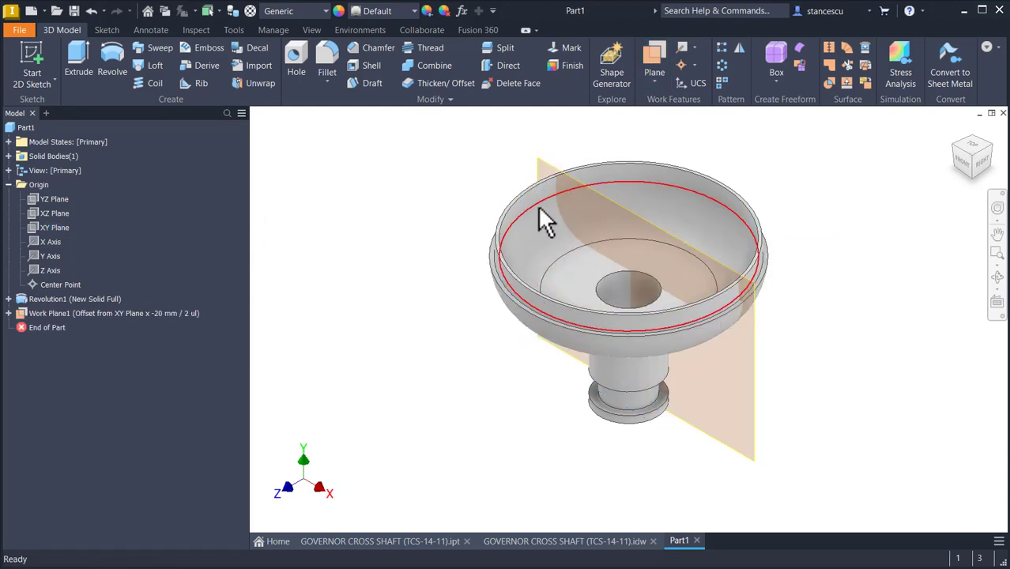
# Step: In a new 3D sketch, create an intersection curve between the work plane and the bowl body, then finish the sketch
pyautogui.scroll(6, 558, 177)
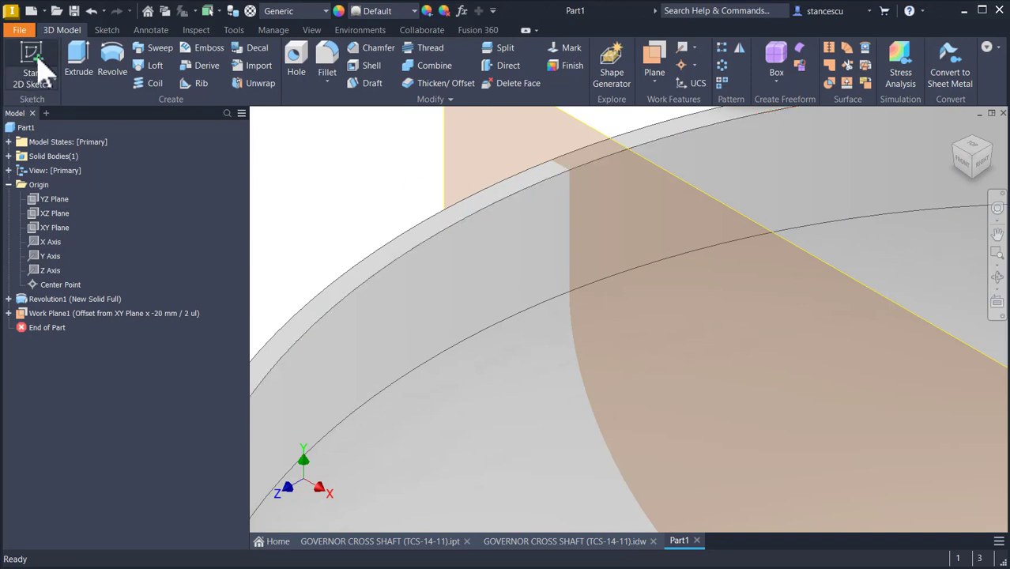
pyautogui.click(52, 78)
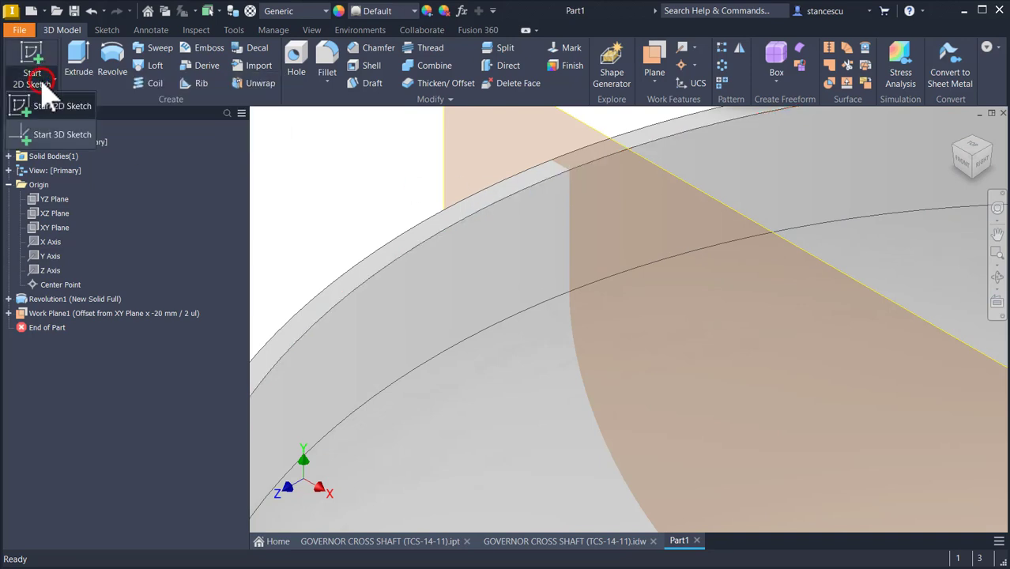
pyautogui.click(56, 107)
pyautogui.click(54, 85)
pyautogui.click(52, 130)
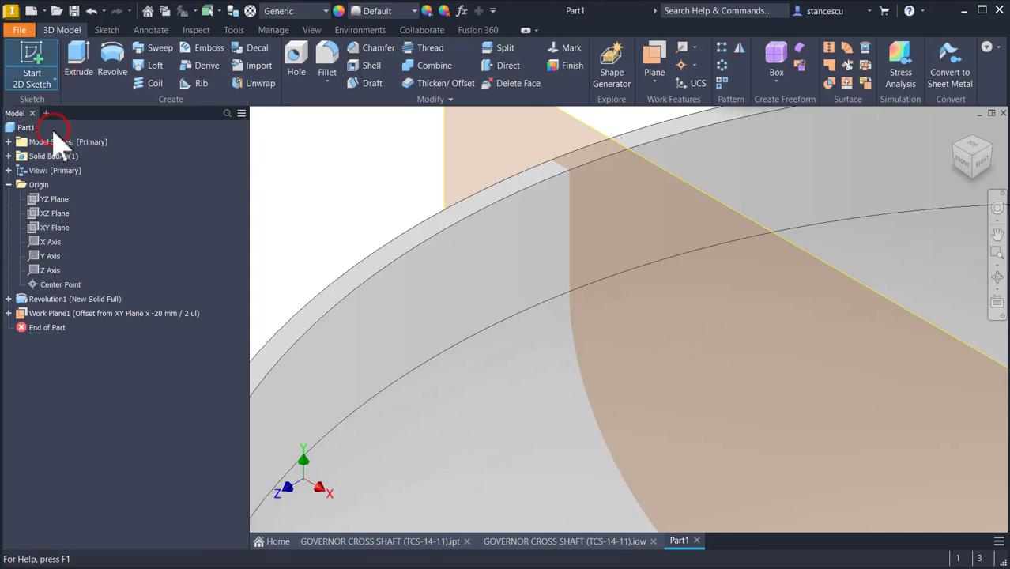
pyautogui.click(245, 59)
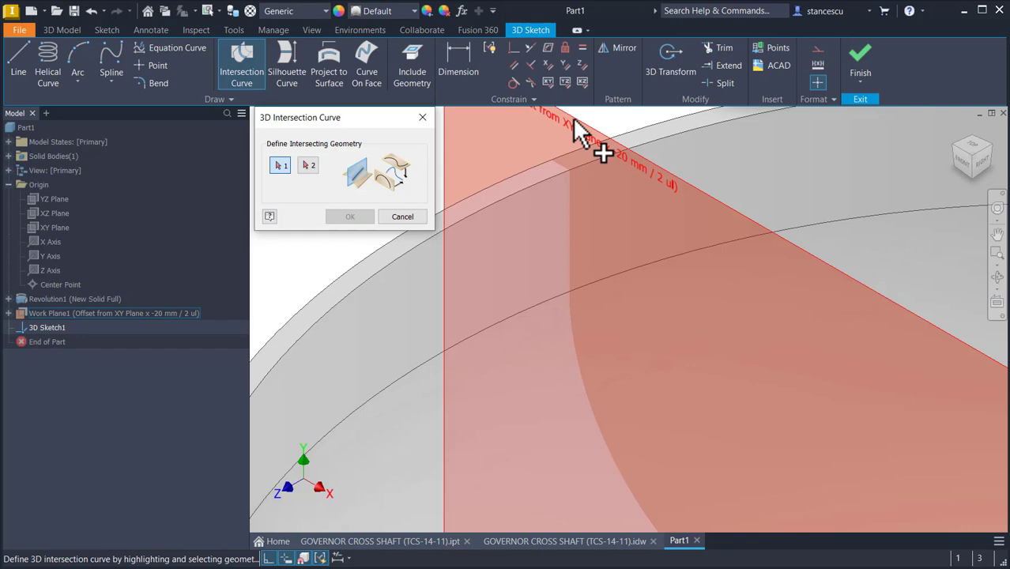
pyautogui.click(580, 134)
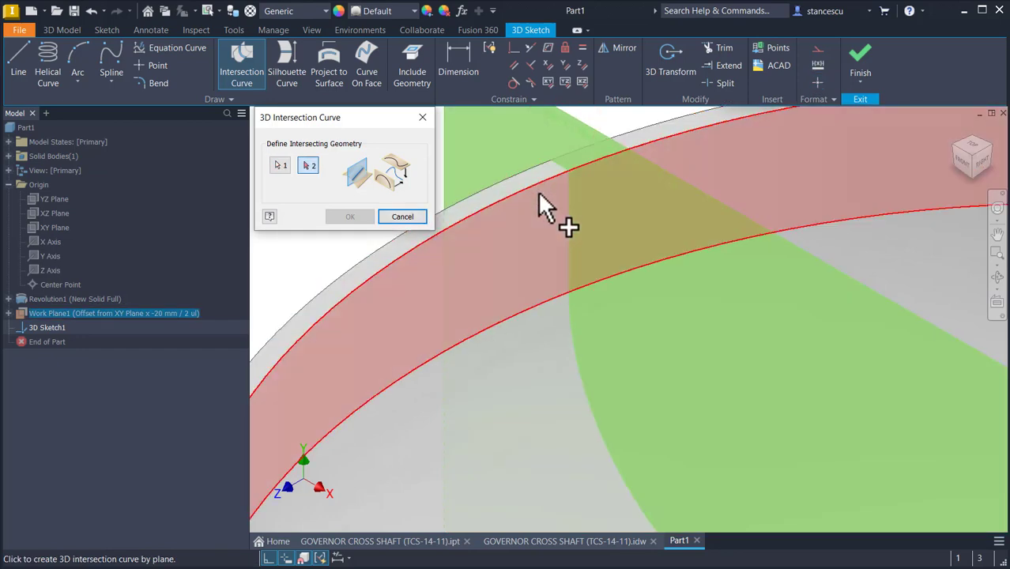
pyautogui.click(528, 187)
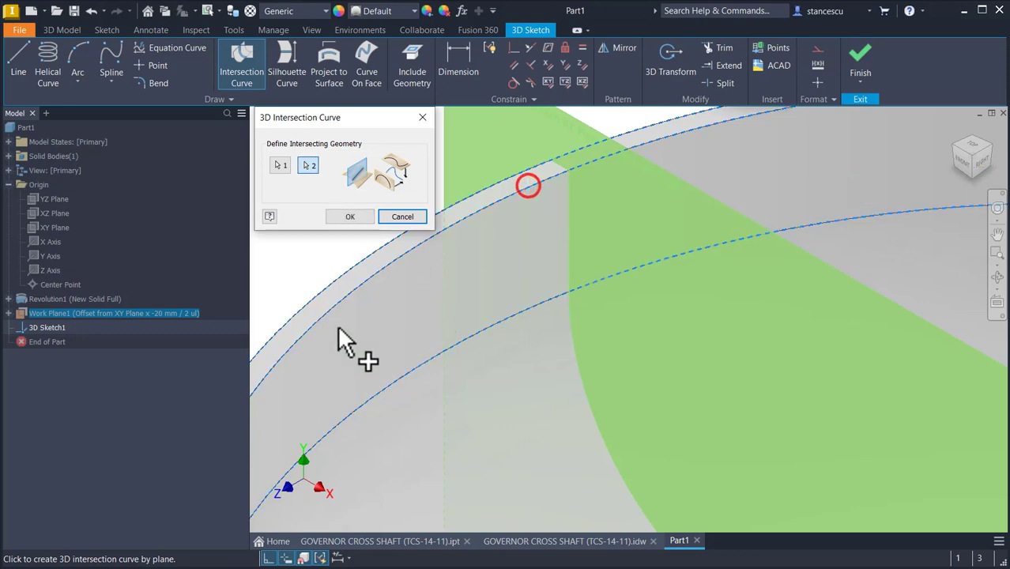
pyautogui.click(350, 216)
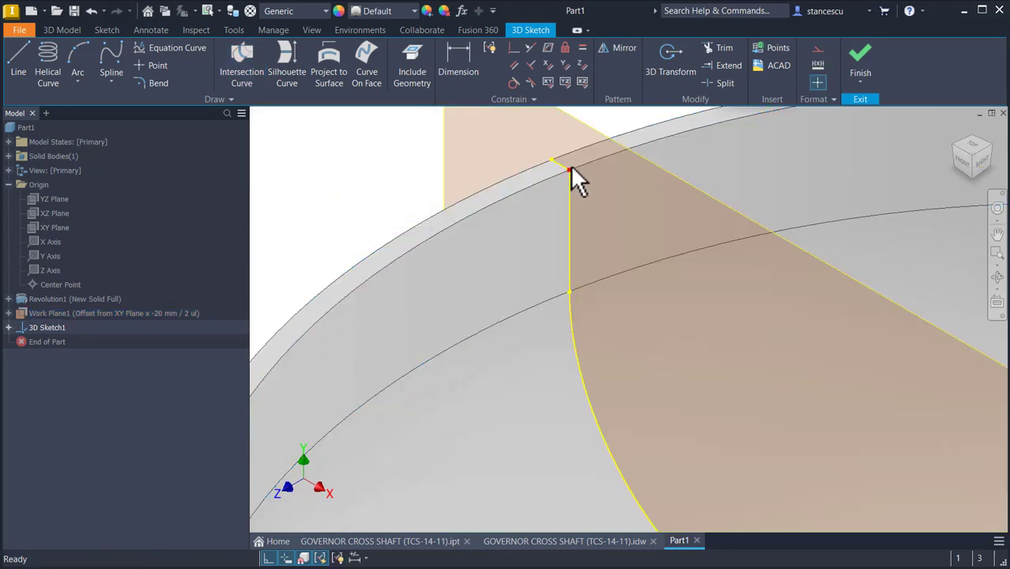
pyautogui.click(857, 65)
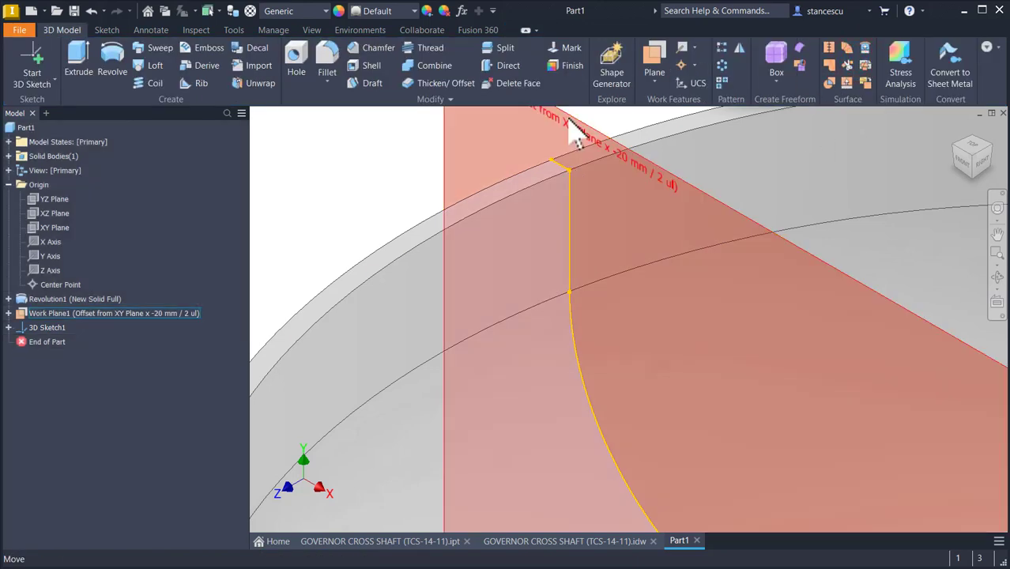
# Step: Hide the offset work plane and return to the home view
pyautogui.rightClick(568, 119)
pyautogui.click(593, 135)
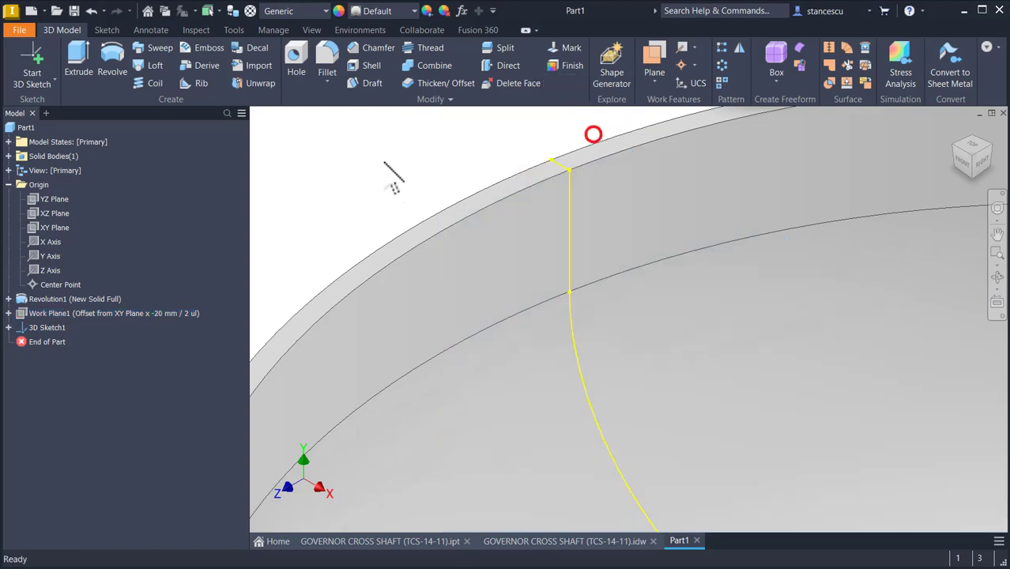
pyautogui.press('Home')
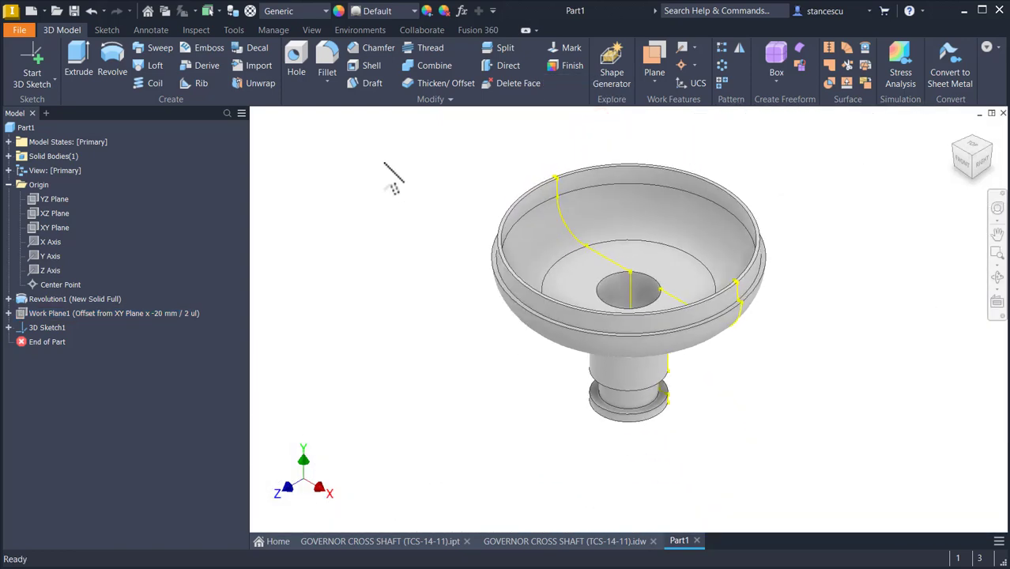
# Step: Start a new 2D sketch on Work Plane1
pyautogui.click(76, 316)
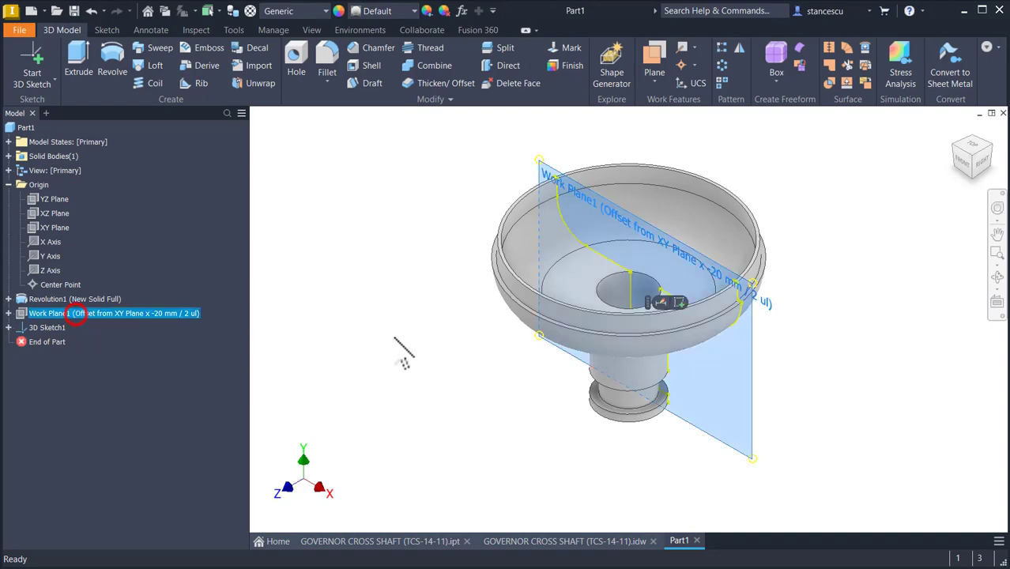
pyautogui.click(678, 303)
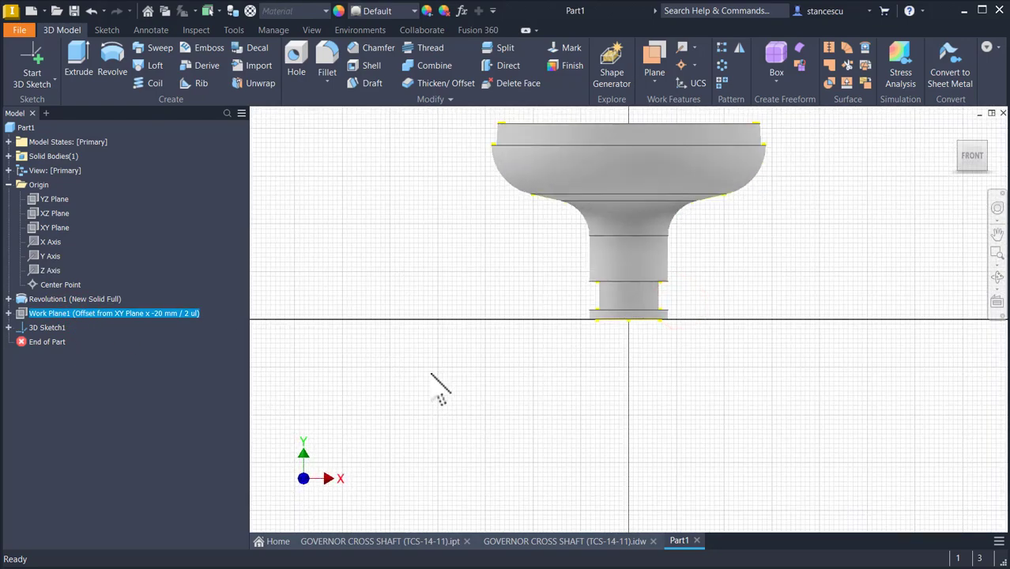
pyautogui.press('F5')
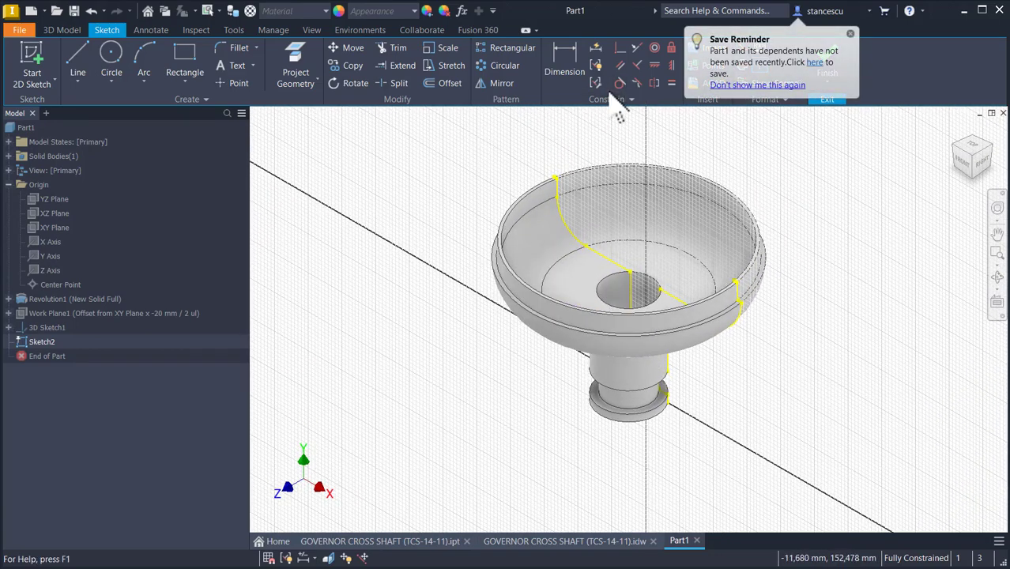
# Step: Project the upper endpoint of the intersection curve into the sketch
pyautogui.click(307, 75)
pyautogui.scroll(-6, 576, 207)
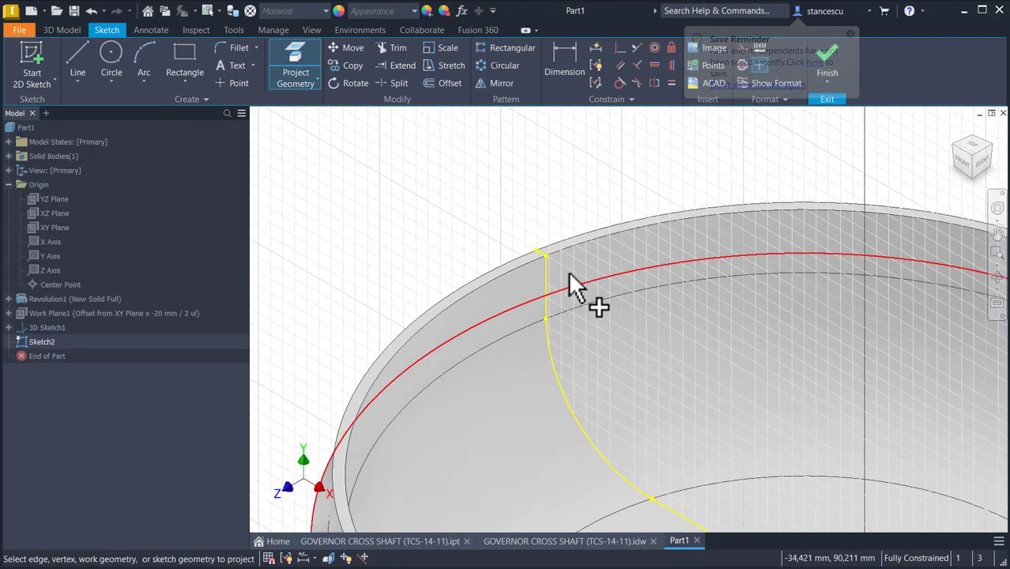
pyautogui.click(543, 252)
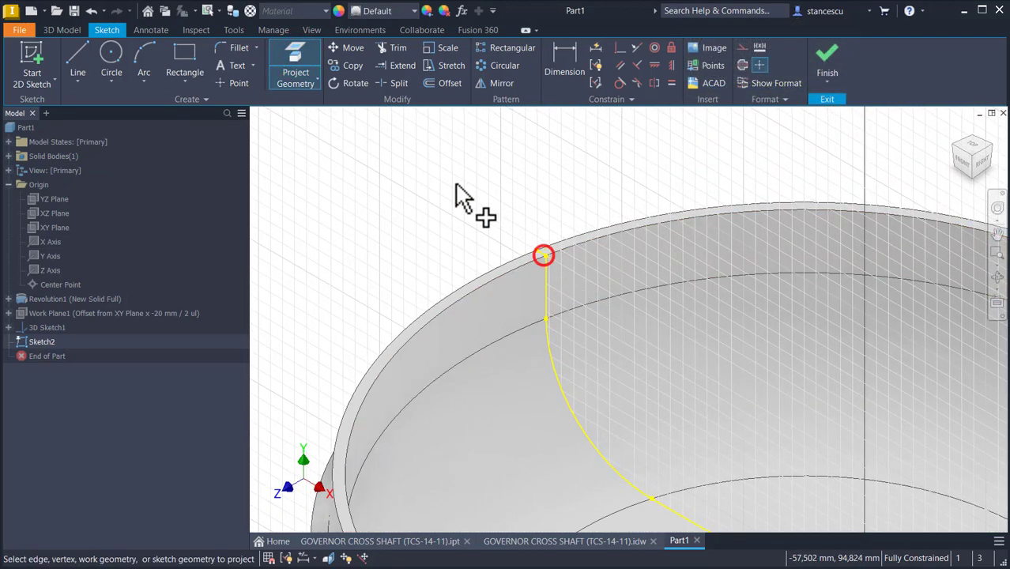
# Step: Sketch a line rising from the projected point, a tangent arc over the bowl, and a line descending toward the bore edge
pyautogui.click(77, 57)
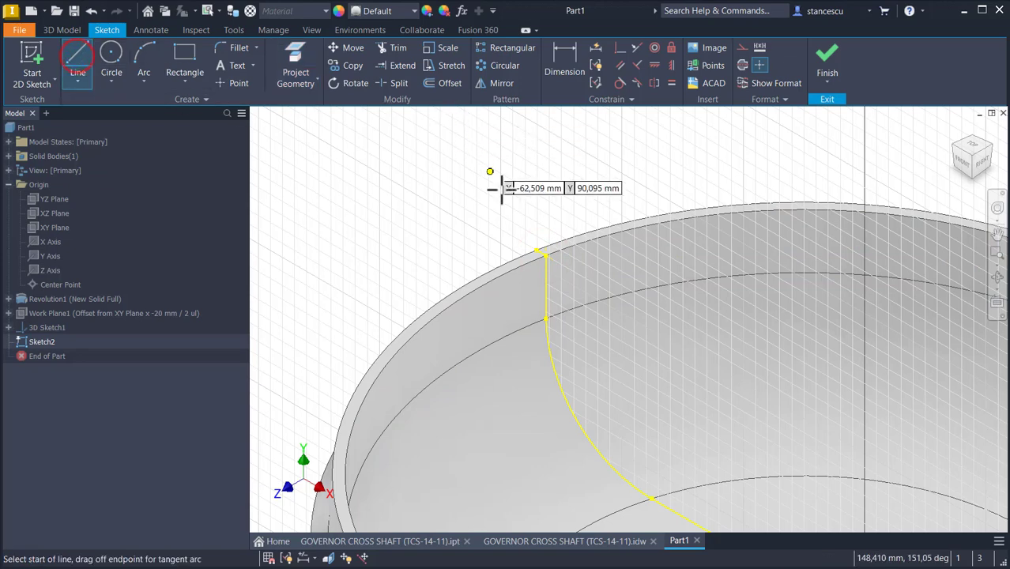
pyautogui.click(544, 253)
pyautogui.click(636, 142)
pyautogui.moveTo(637, 142); pyautogui.dragTo(732, 162)
pyautogui.moveTo(723, 267); pyautogui.dragTo(733, 198, button='middle')
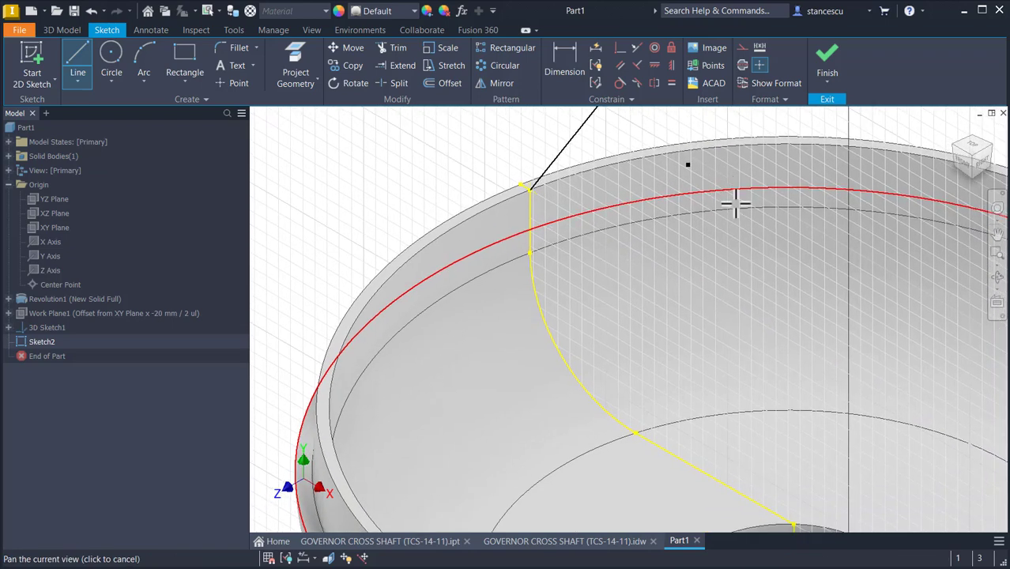
pyautogui.click(760, 506)
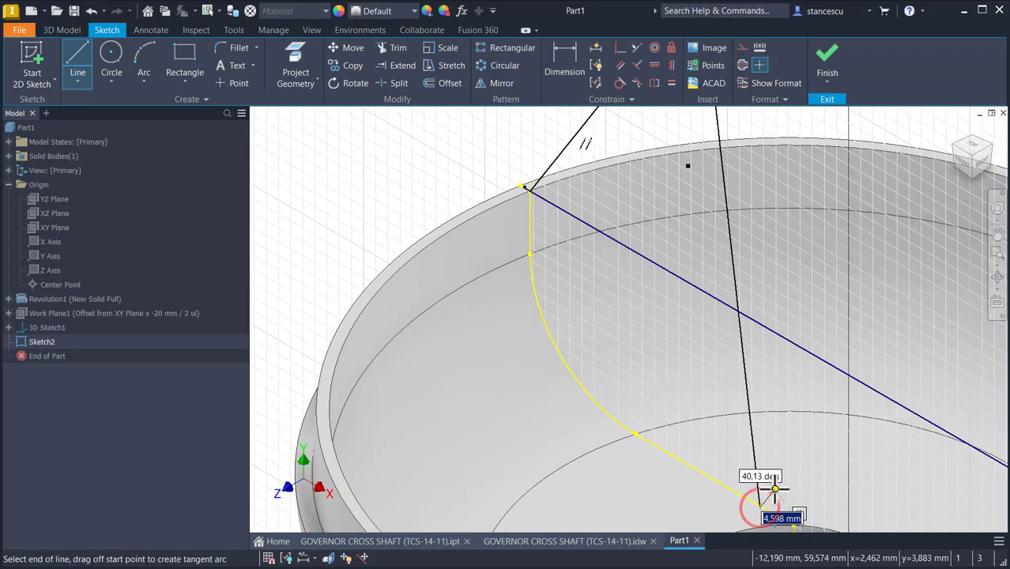
pyautogui.press('Escape')
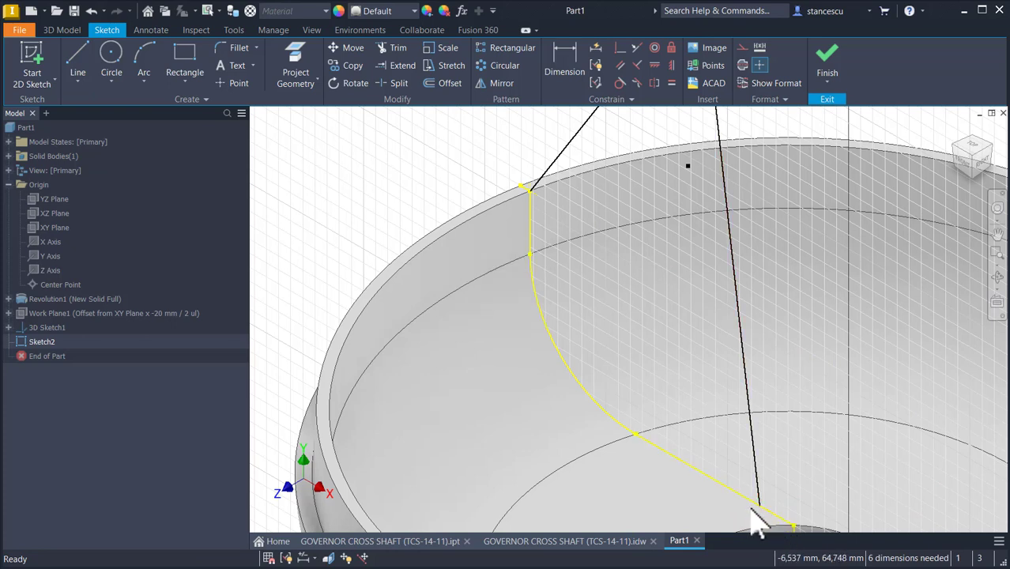
# Step: Make the descending line's end coincident with the lower endpoint of the intersection curve
pyautogui.moveTo(760, 508); pyautogui.dragTo(779, 496)
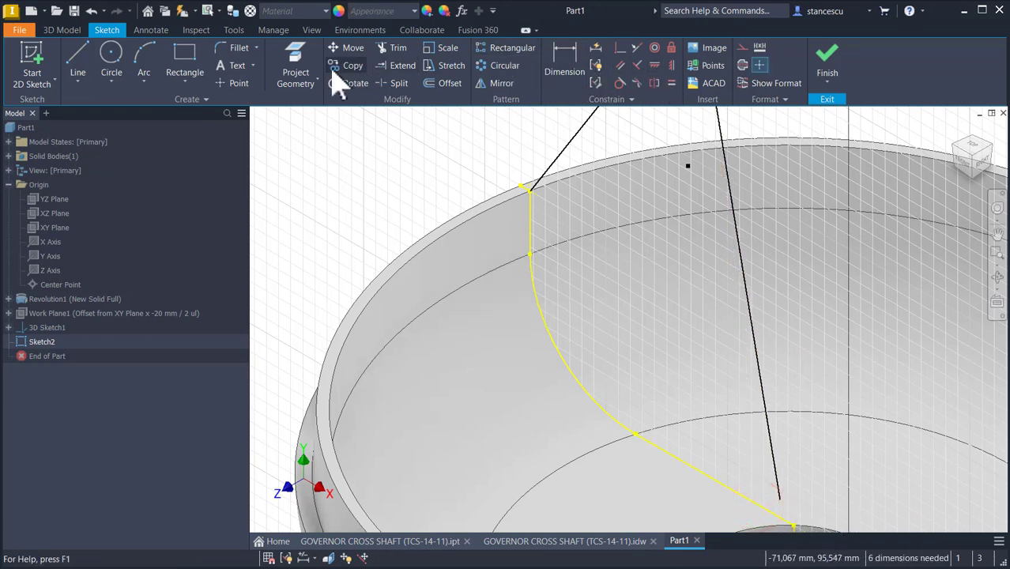
pyautogui.click(308, 64)
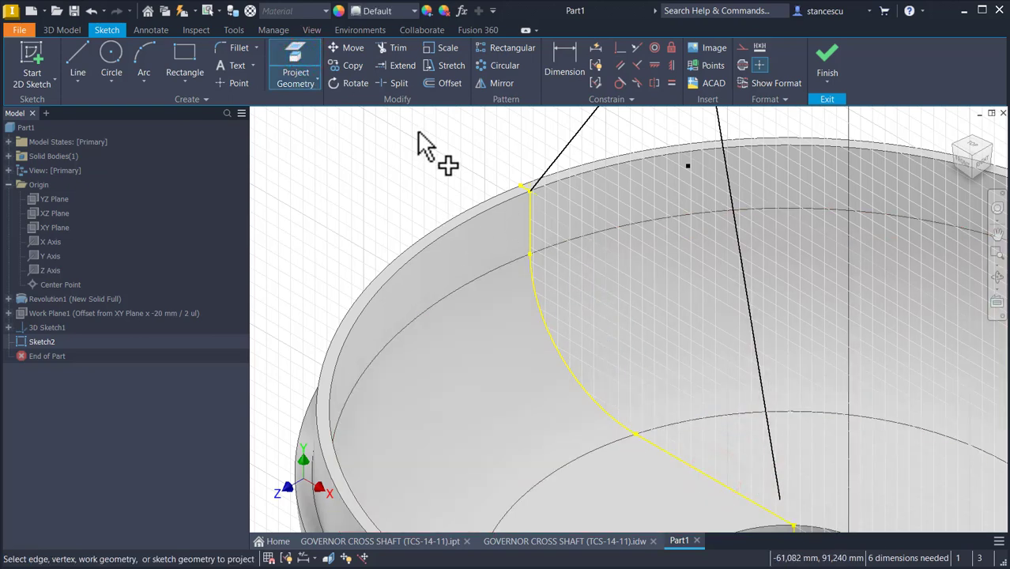
pyautogui.press('Escape')
pyautogui.click(617, 48)
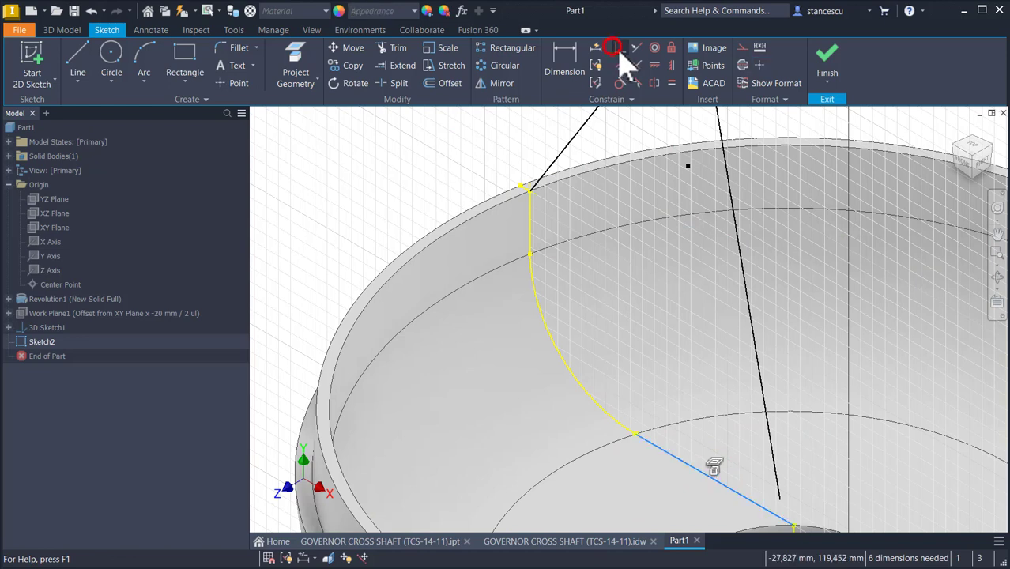
pyautogui.click(779, 500)
pyautogui.click(770, 508)
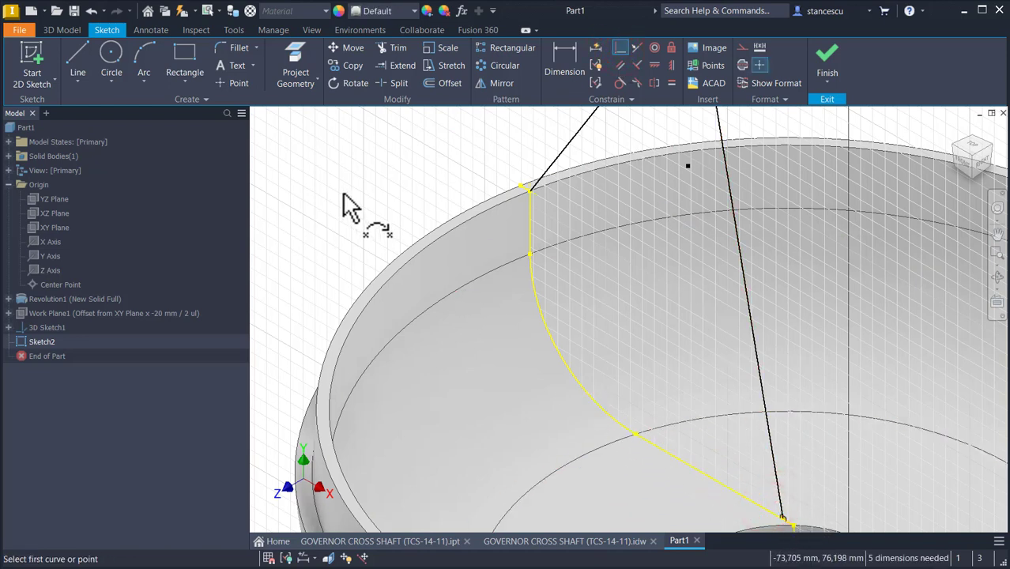
# Step: Make the arc tangent to the descending line
pyautogui.press('F6')
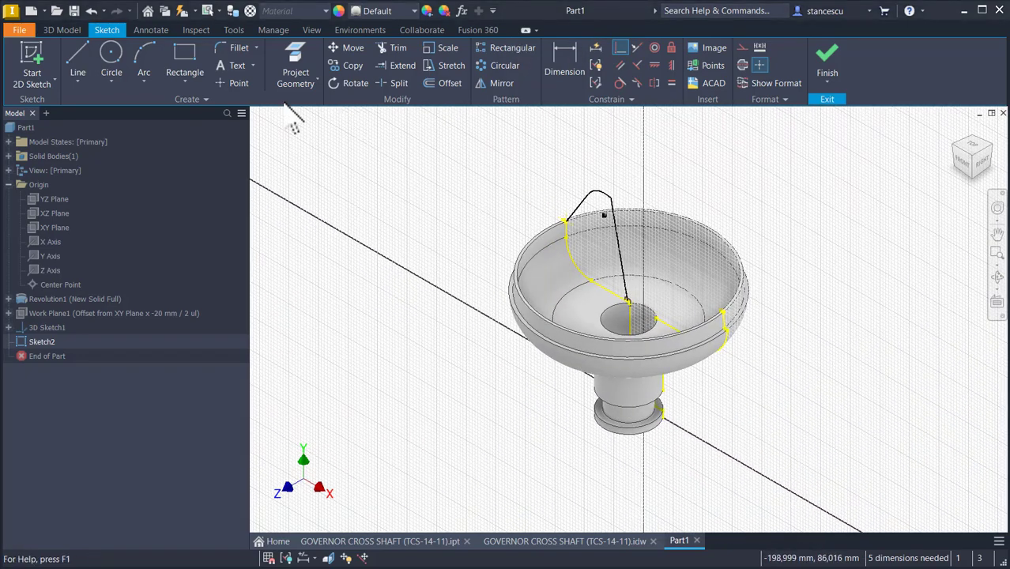
pyautogui.click(619, 82)
pyautogui.click(602, 199)
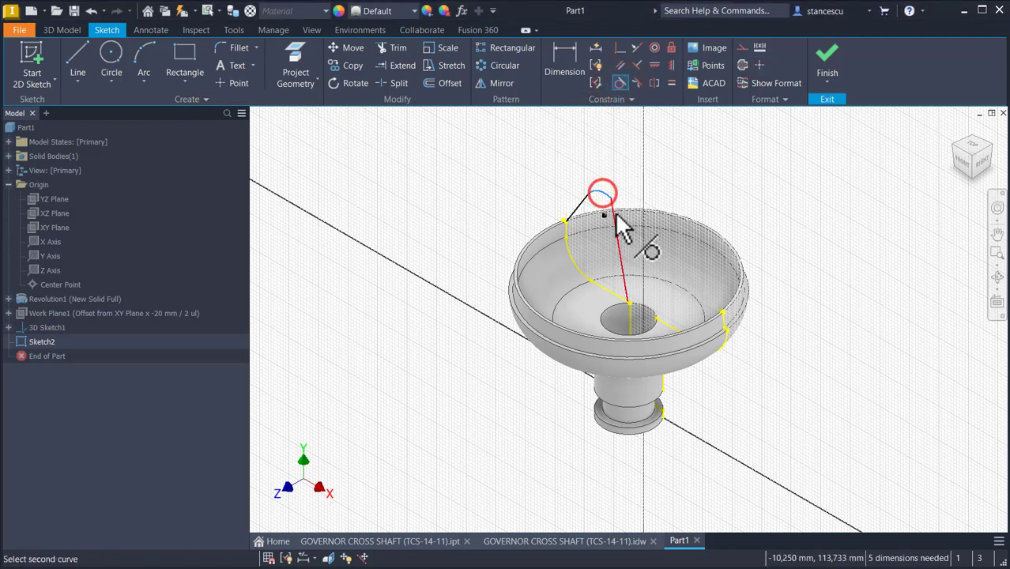
pyautogui.click(615, 215)
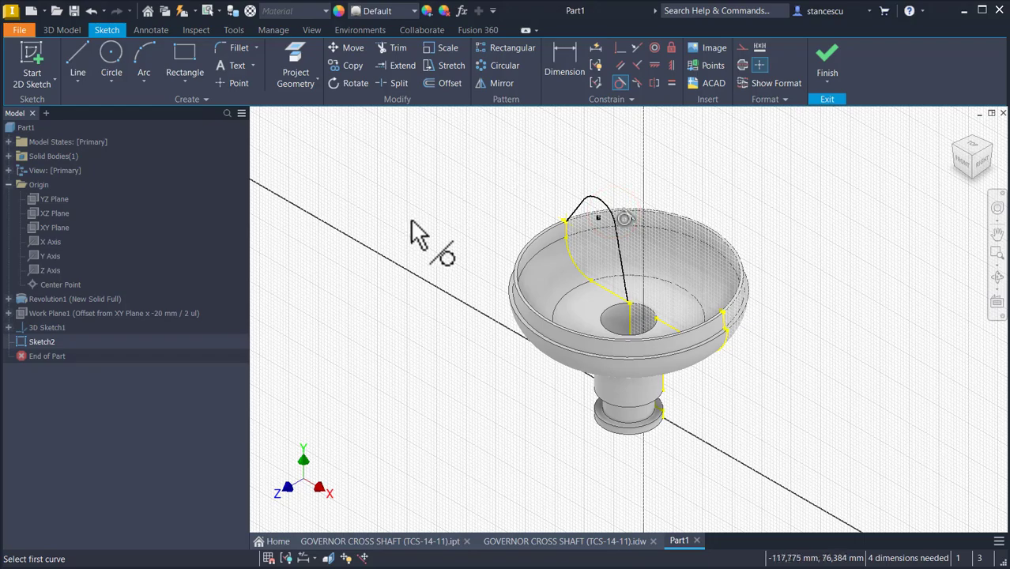
# Step: Compare the sketch with the reference drawing sheet, then view the part from the front
pyautogui.scroll(5, 458, 267)
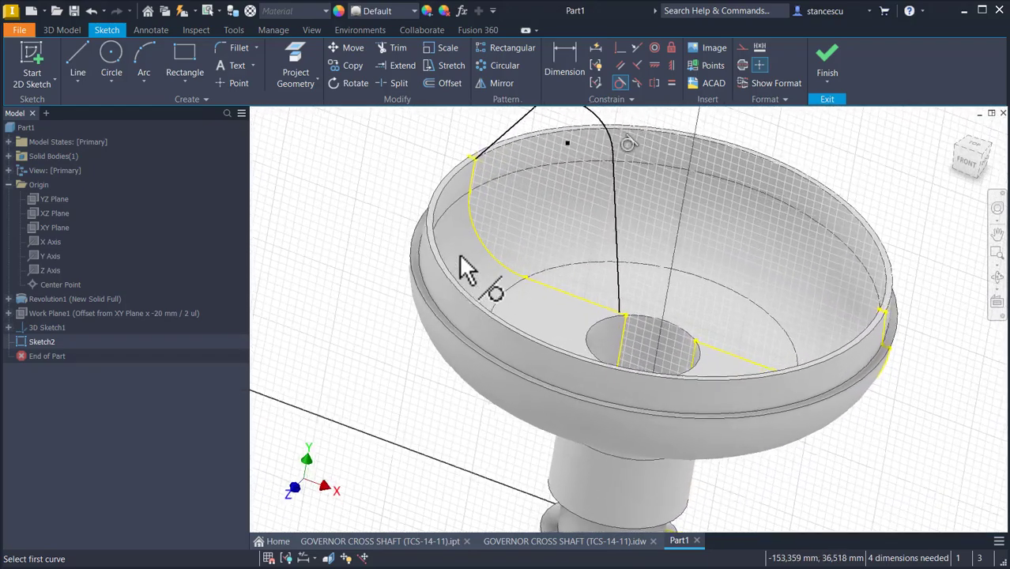
pyautogui.scroll(-2, 362, 301)
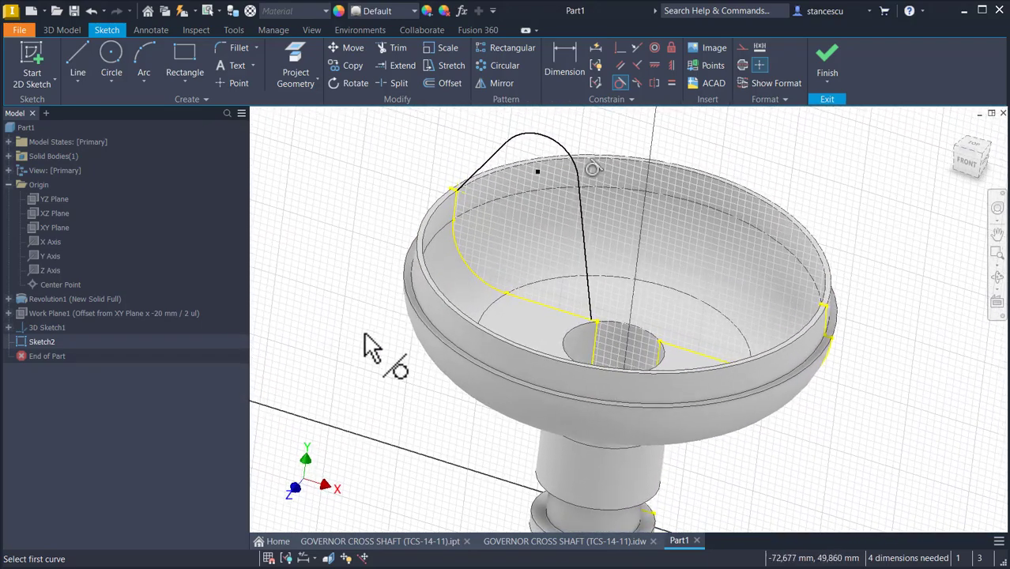
pyautogui.click(538, 540)
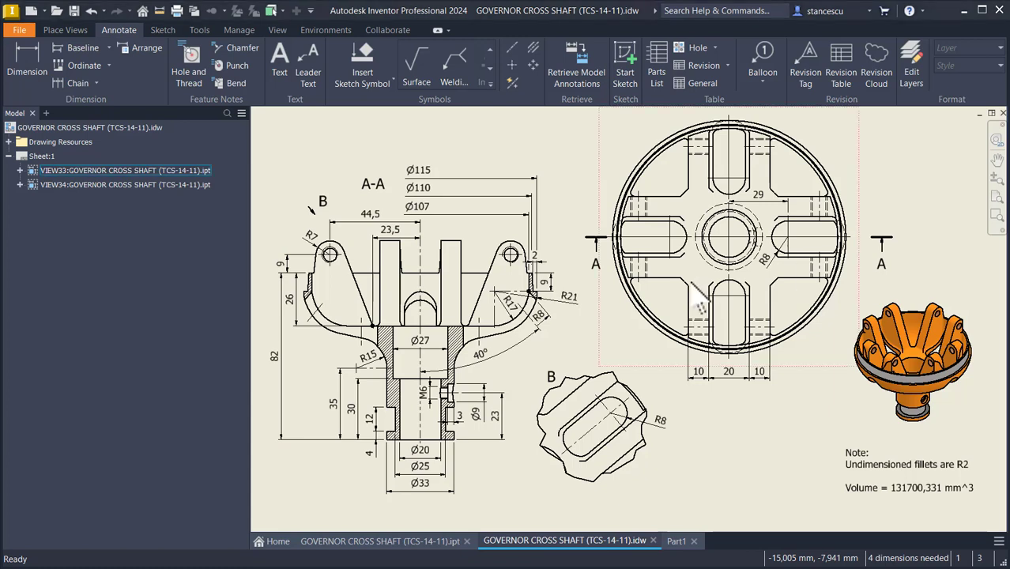
pyautogui.click(674, 541)
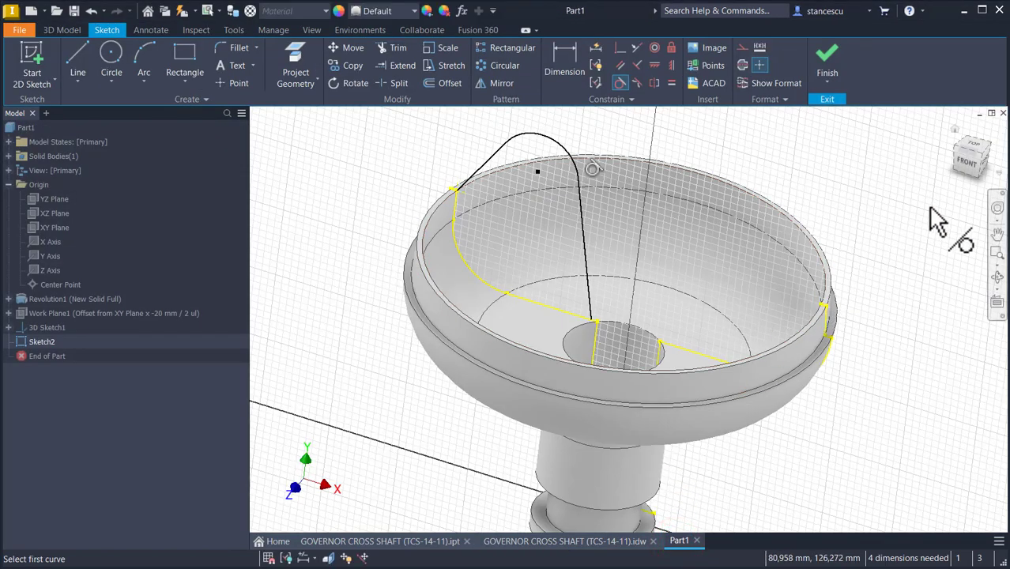
pyautogui.click(964, 158)
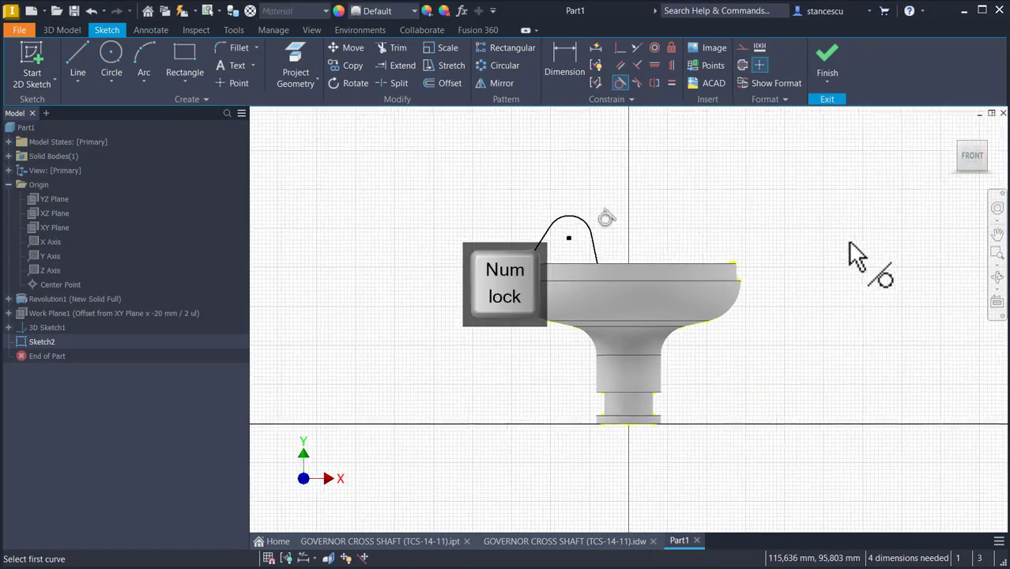
# Step: Dimension the vertical distance from the bowl rim's top to the arc centre as 9 mm
pyautogui.press('F7')
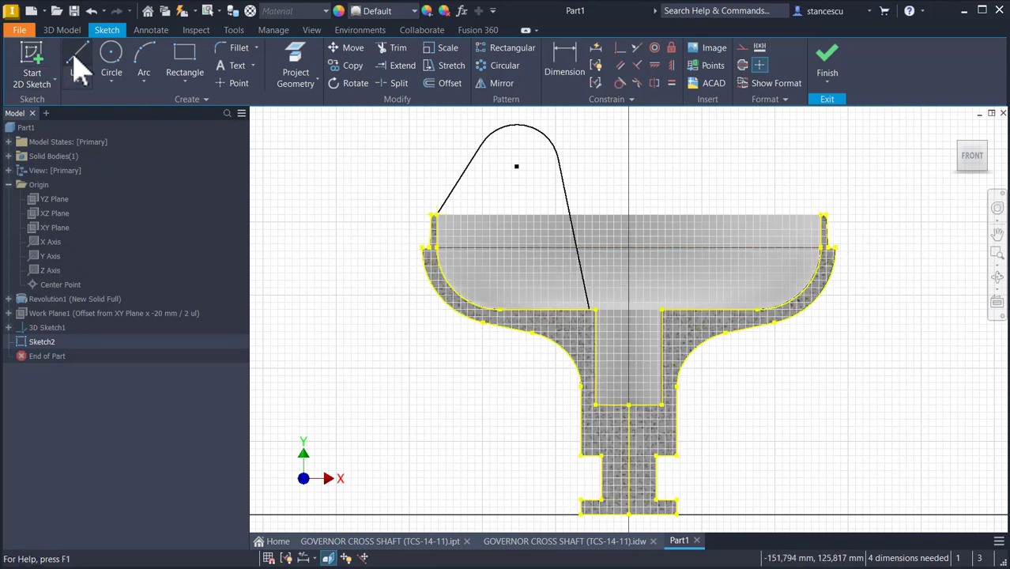
pyautogui.click(565, 59)
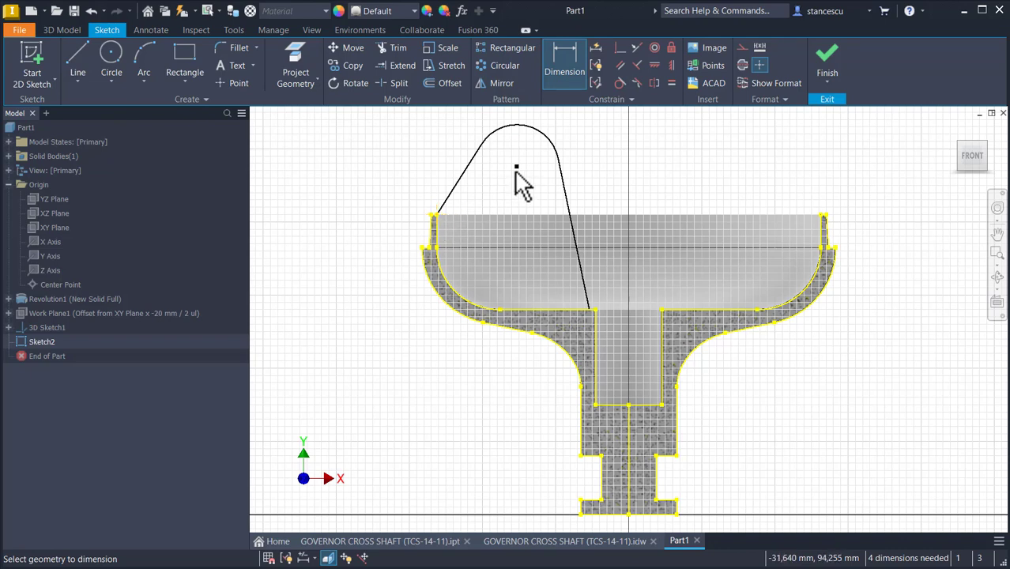
pyautogui.scroll(-5, 442, 220)
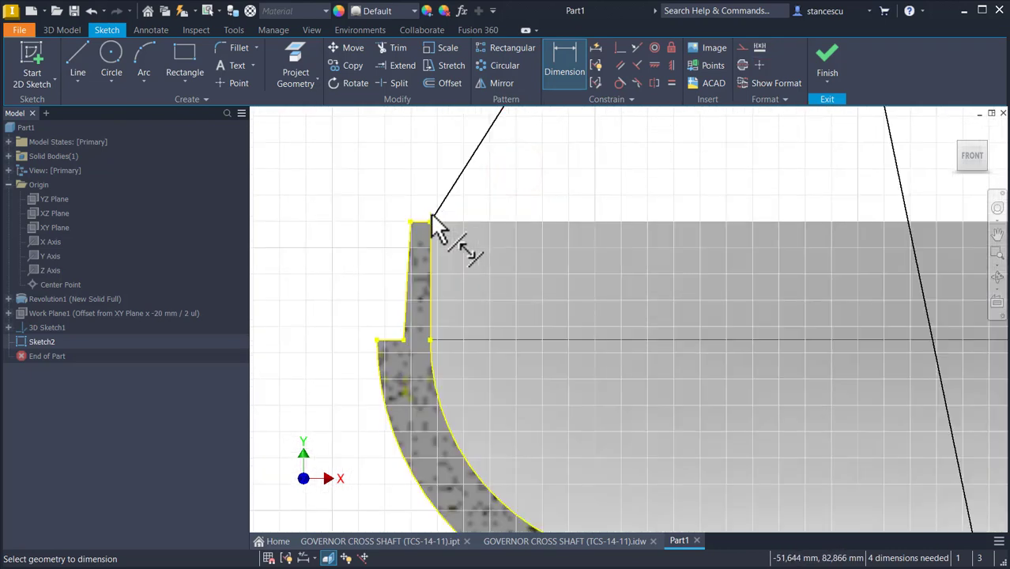
pyautogui.click(423, 220)
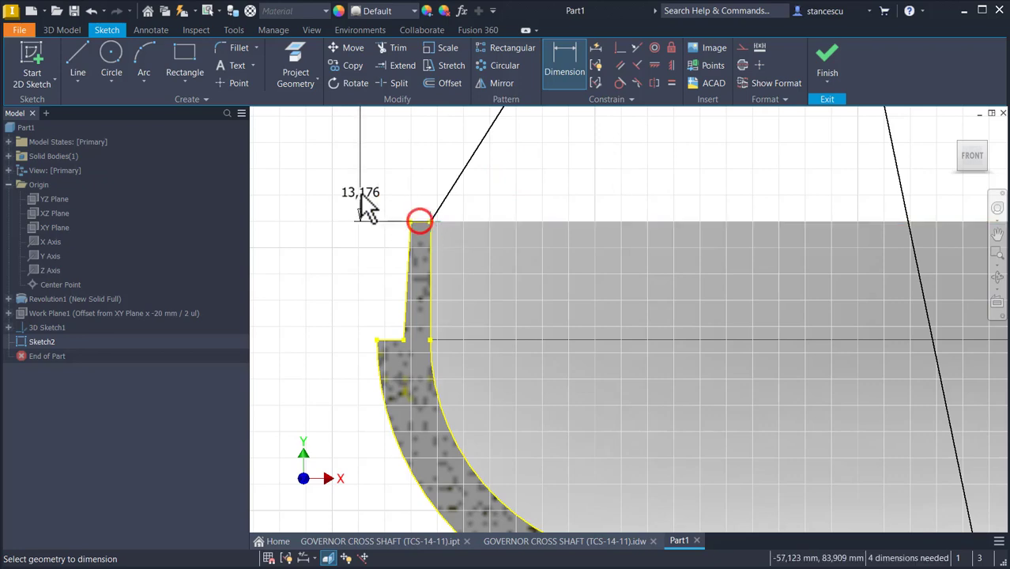
pyautogui.scroll(3, 359, 168)
pyautogui.moveTo(366, 164); pyautogui.dragTo(385, 296, button='middle')
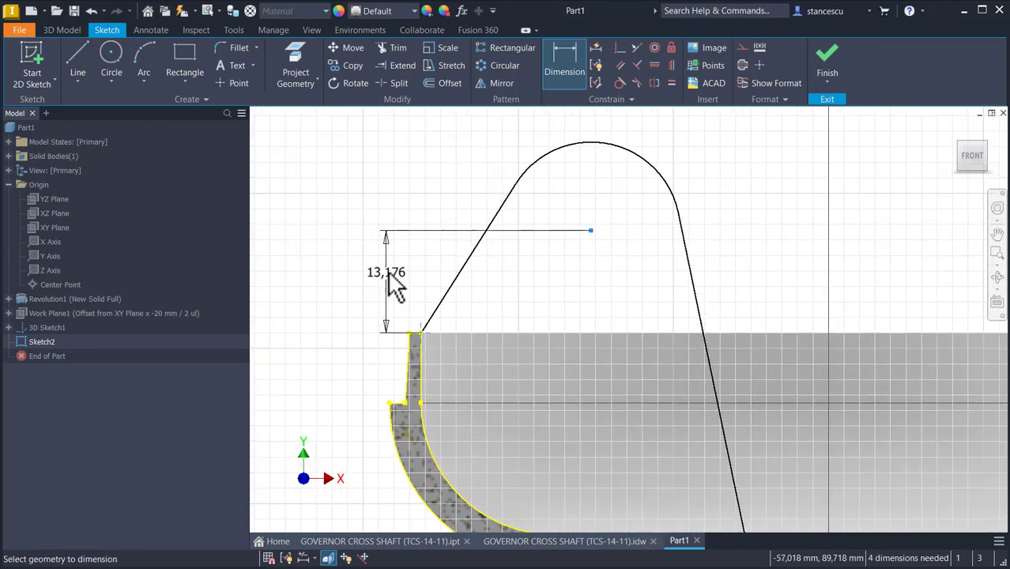
pyautogui.click(383, 265)
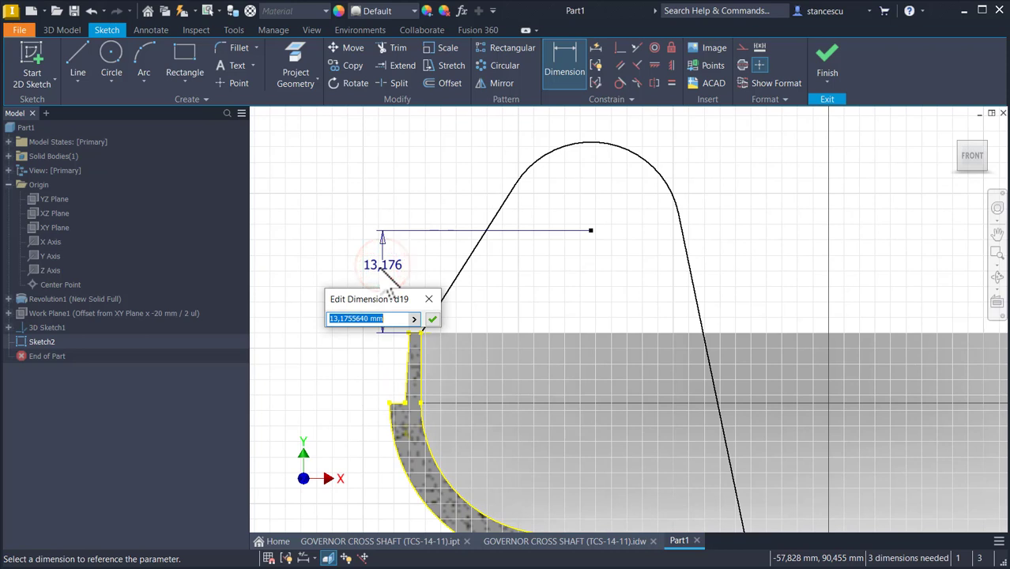
pyautogui.write('9')
pyautogui.press('Return')
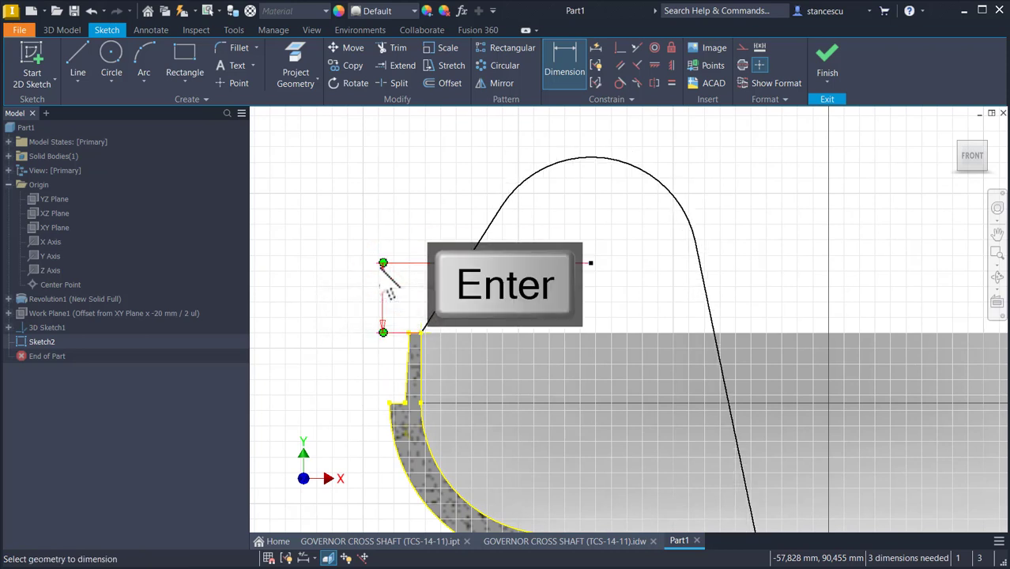
# Step: Dimension the horizontal distance from the arc centre to the vertical axis as 44,5 mm
pyautogui.scroll(2, 558, 315)
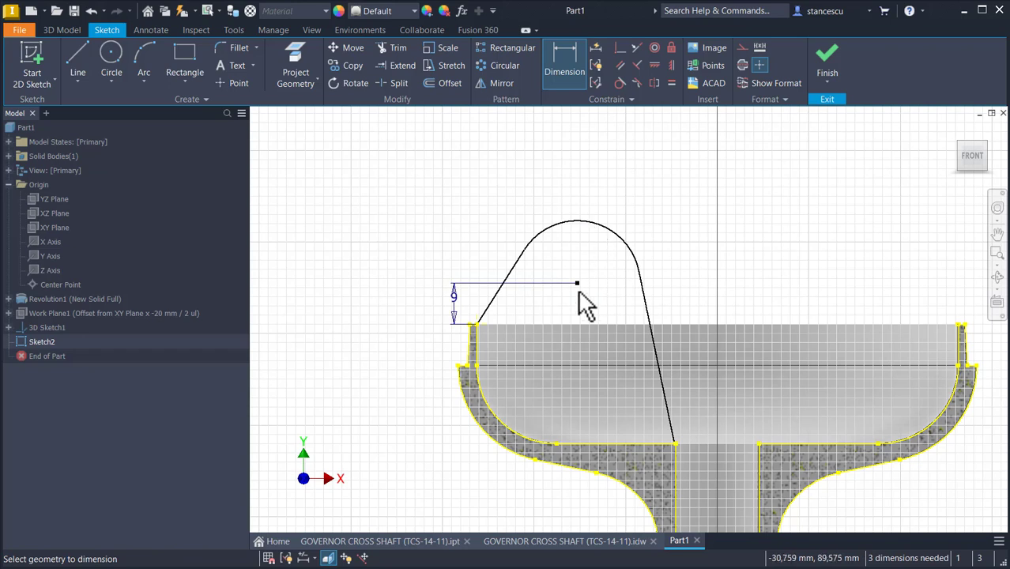
pyautogui.click(576, 284)
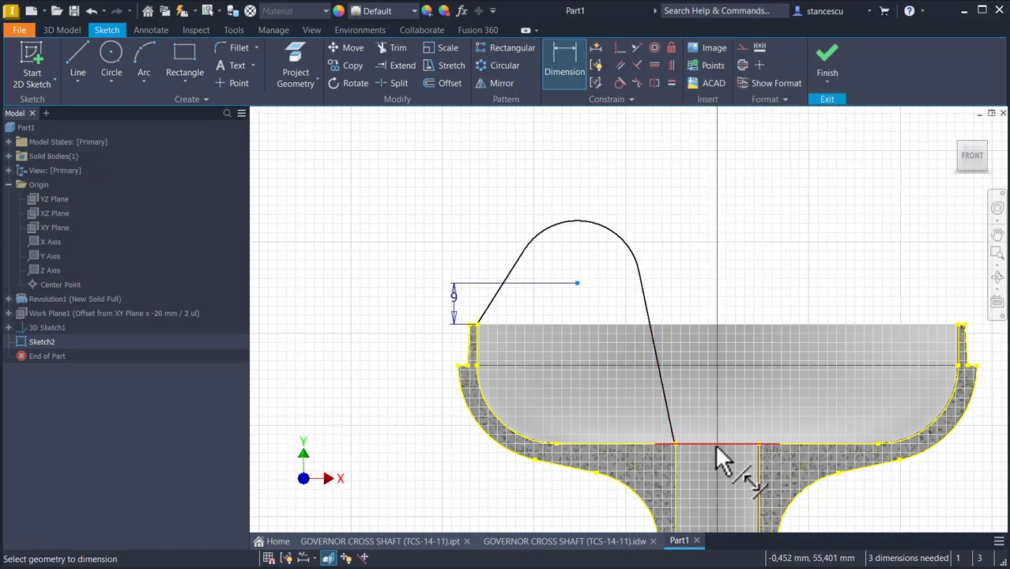
pyautogui.moveTo(724, 435); pyautogui.dragTo(738, 248, button='middle')
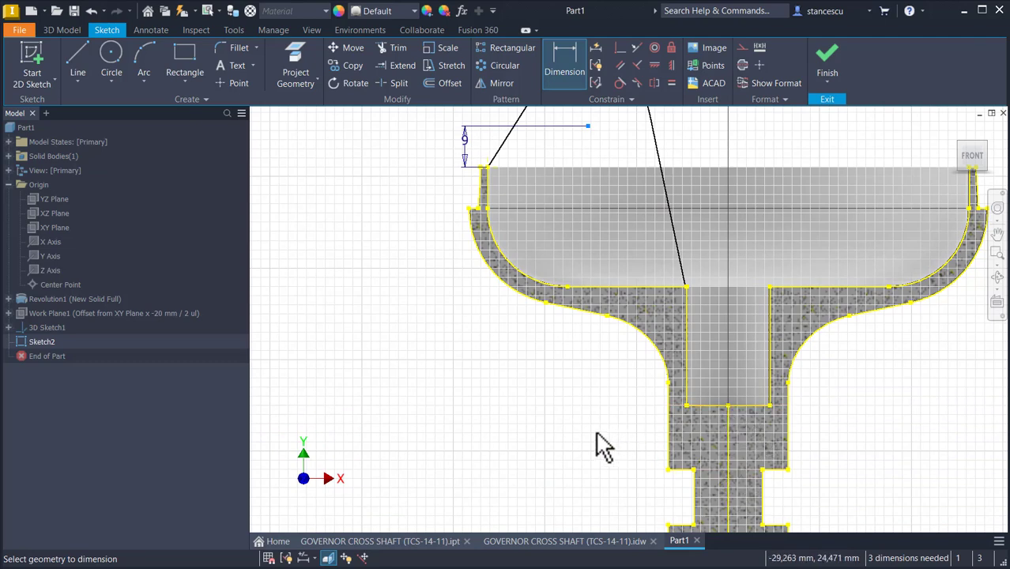
pyautogui.moveTo(600, 447); pyautogui.dragTo(590, 334, button='middle')
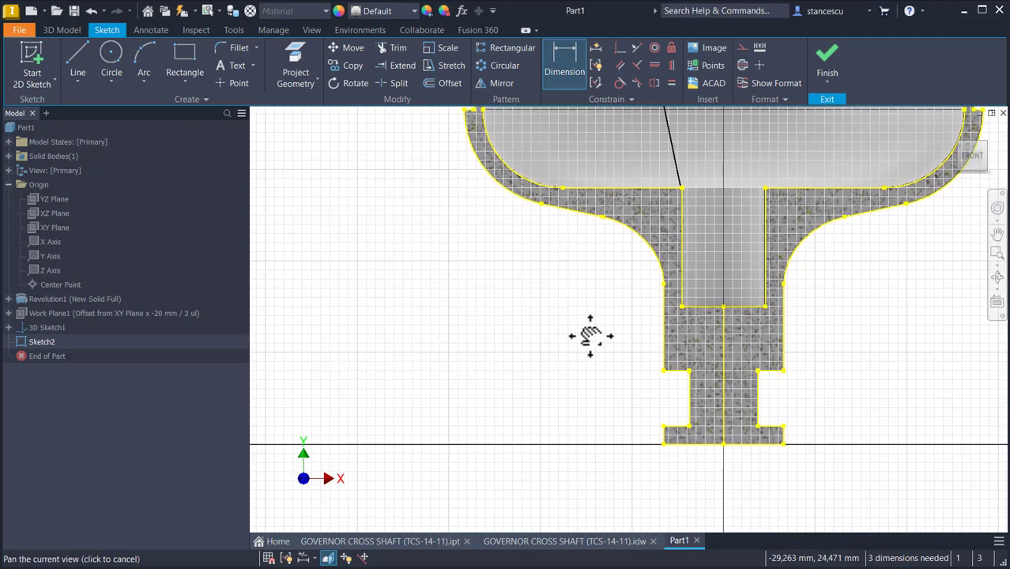
pyautogui.click(723, 444)
pyautogui.moveTo(576, 343); pyautogui.dragTo(563, 523, button='middle')
pyautogui.moveTo(667, 154); pyautogui.dragTo(669, 203, button='middle')
pyautogui.click(646, 180)
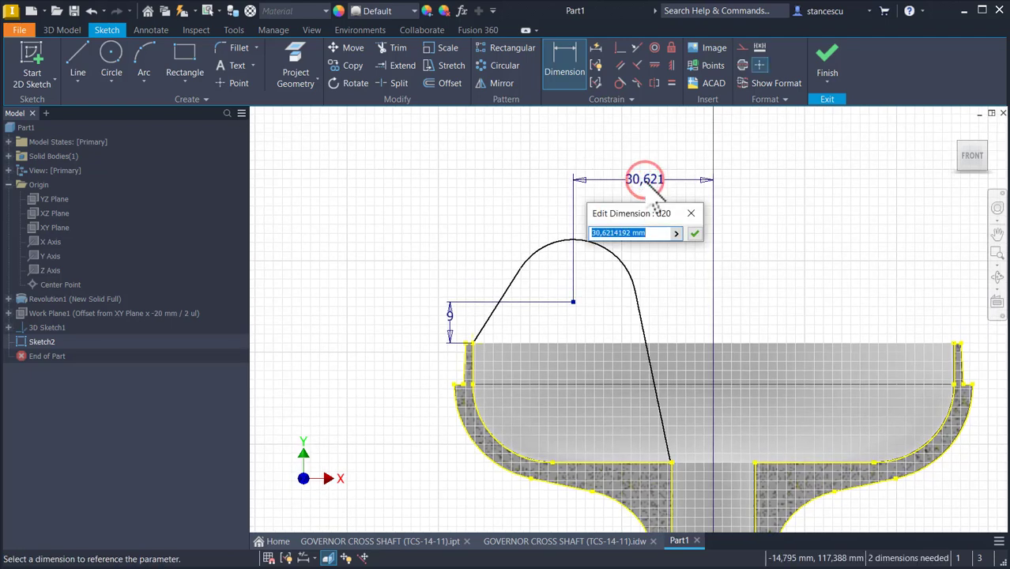
pyautogui.write('44,')
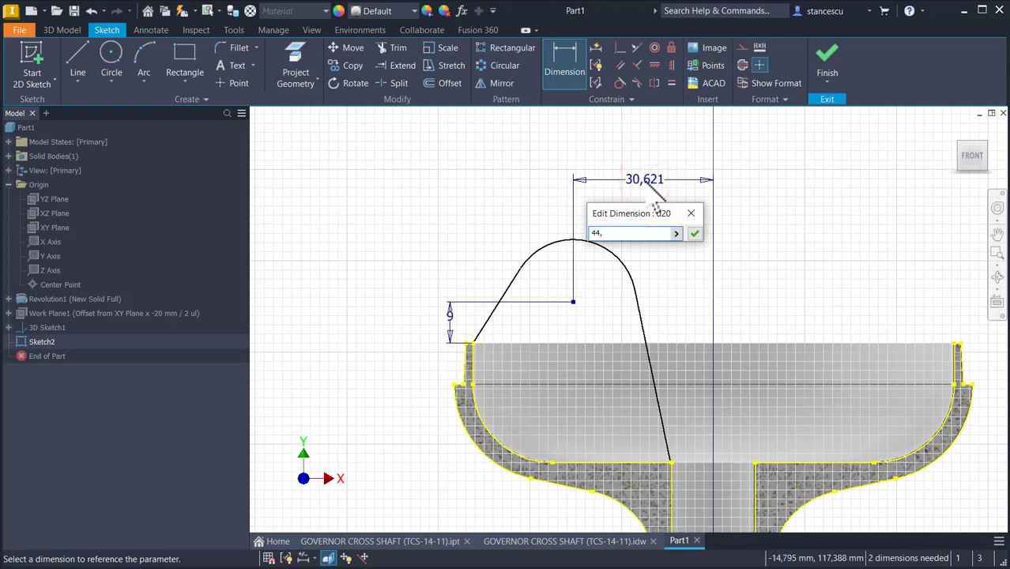
pyautogui.write('5')
pyautogui.press('Return')
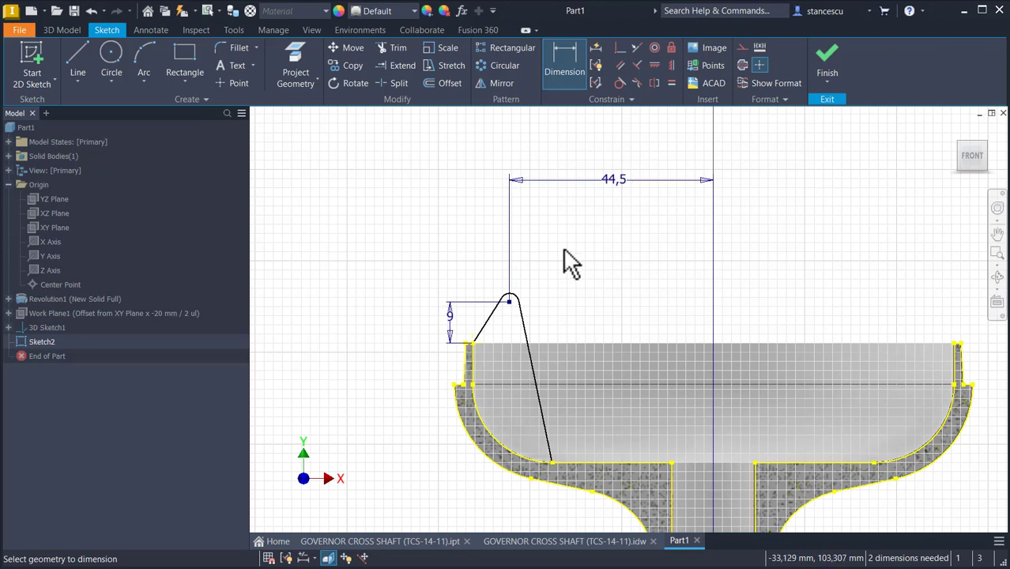
# Step: Set the arc's radius to 7 mm
pyautogui.click(517, 292)
pyautogui.click(545, 280)
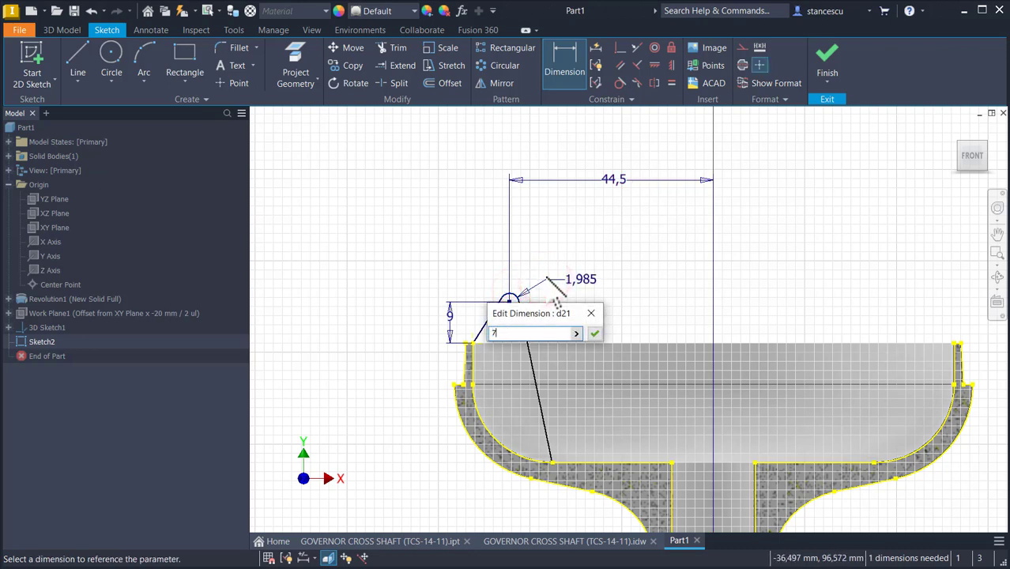
pyautogui.press('Return')
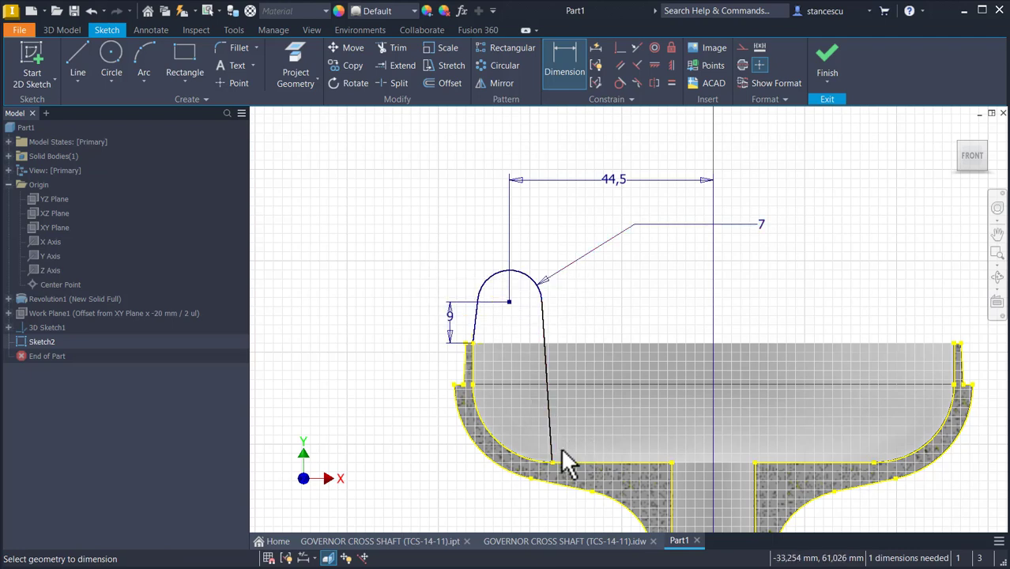
# Step: Dimension the horizontal distance from the descending line's lower end to the axis as 23,5 mm
pyautogui.moveTo(681, 437); pyautogui.dragTo(683, 345, button='middle')
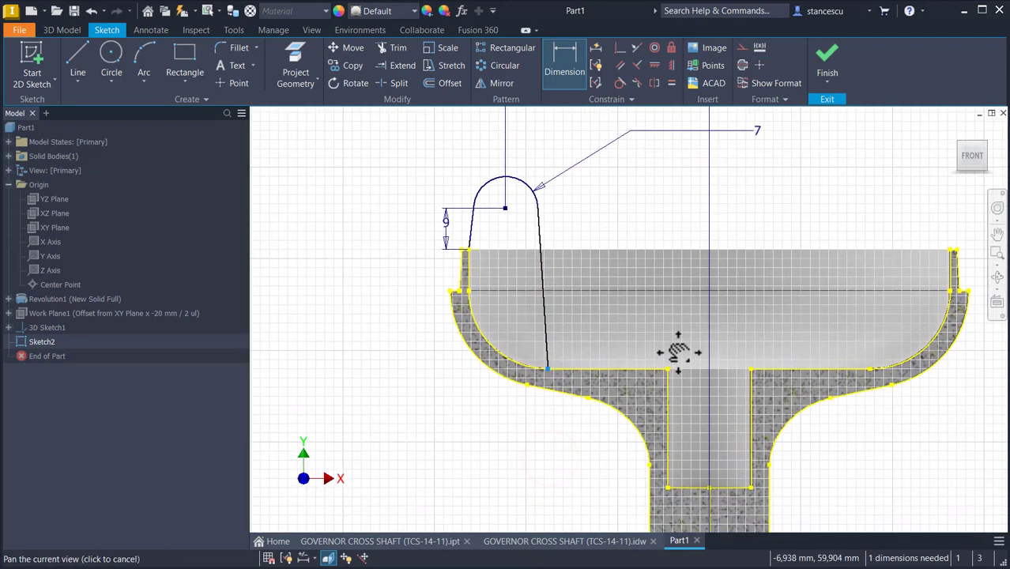
pyautogui.moveTo(655, 433); pyautogui.dragTo(658, 383, button='middle')
pyautogui.moveTo(662, 504)
pyautogui.mouseDown(button='middle')
pyautogui.moveTo(669, 433)
pyautogui.moveTo(700, 474)
pyautogui.mouseUp(button='middle')
pyautogui.moveTo(665, 260)
pyautogui.mouseDown(button='middle')
pyautogui.moveTo(676, 405)
pyautogui.moveTo(681, 390)
pyautogui.mouseUp(button='middle')
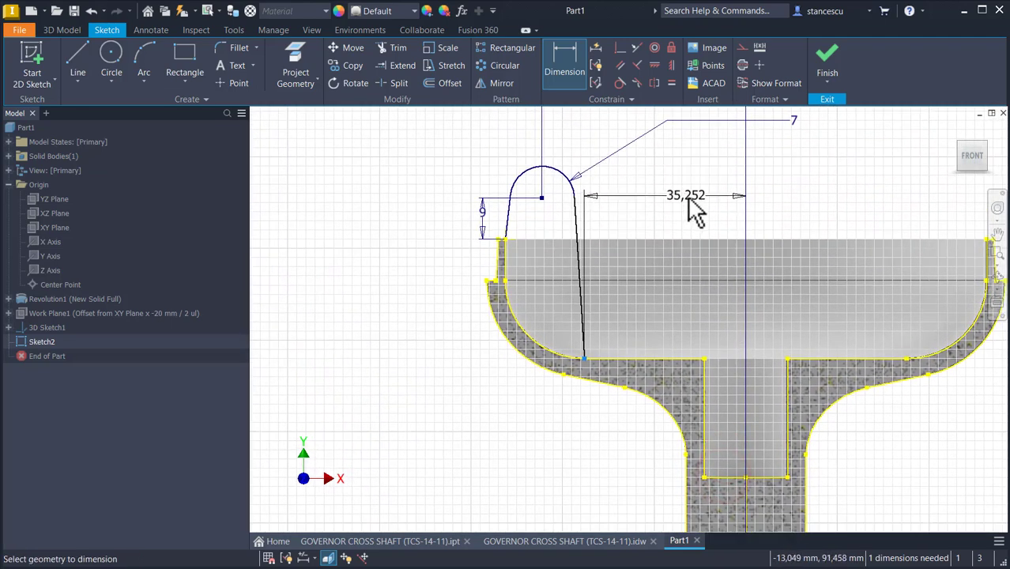
pyautogui.click(687, 197)
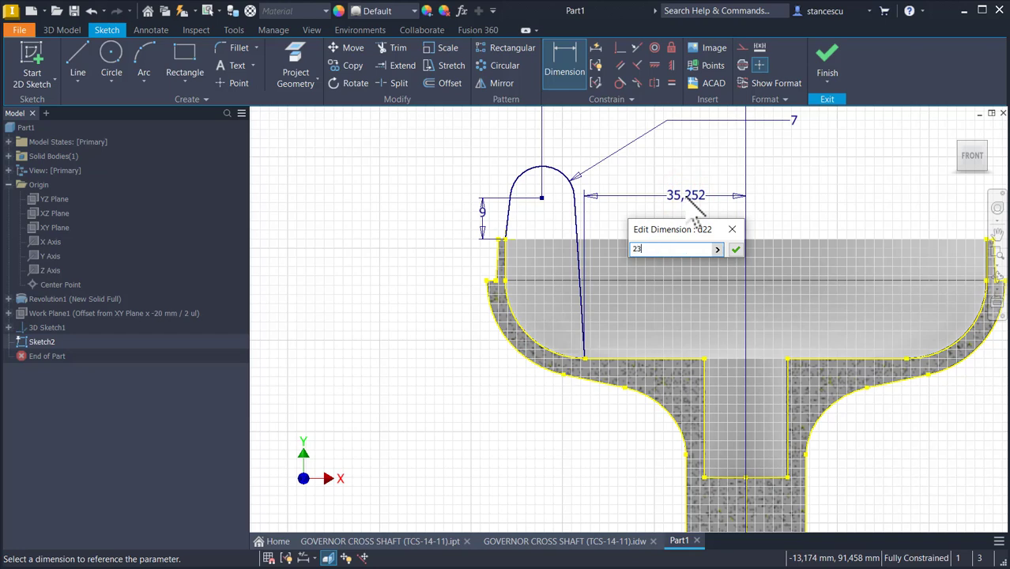
pyautogui.press('Return')
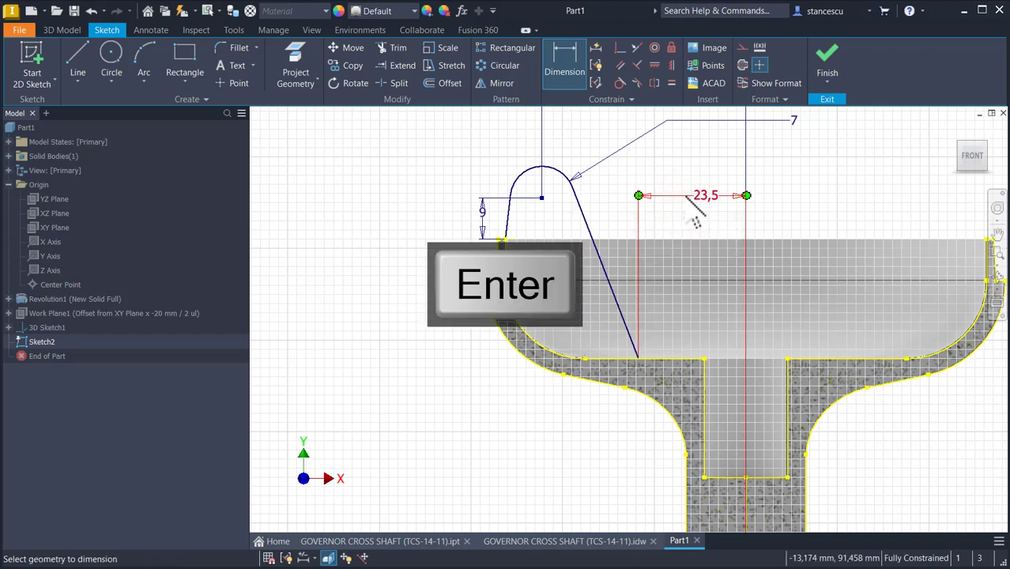
pyautogui.click(829, 67)
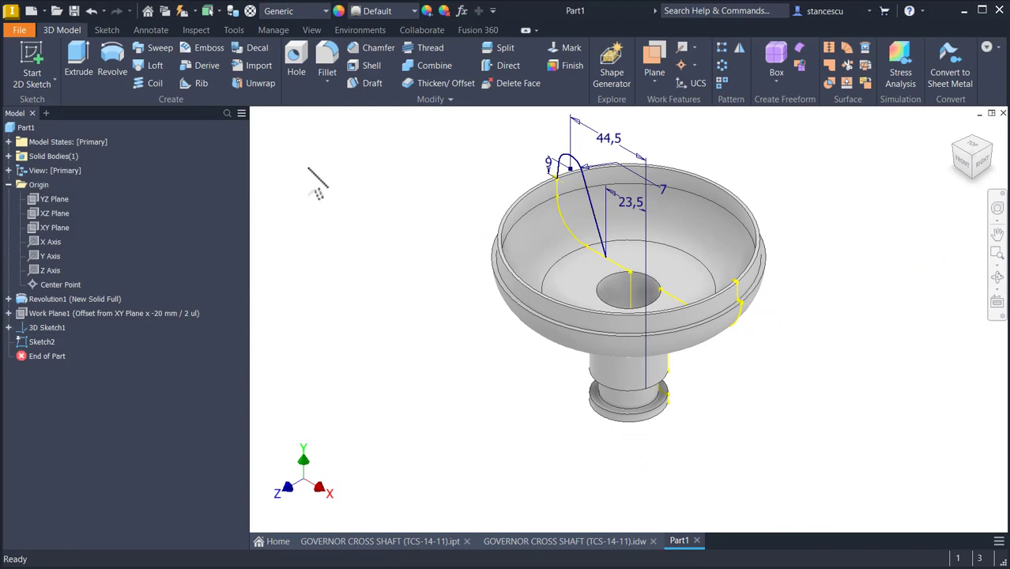
pyautogui.click(80, 61)
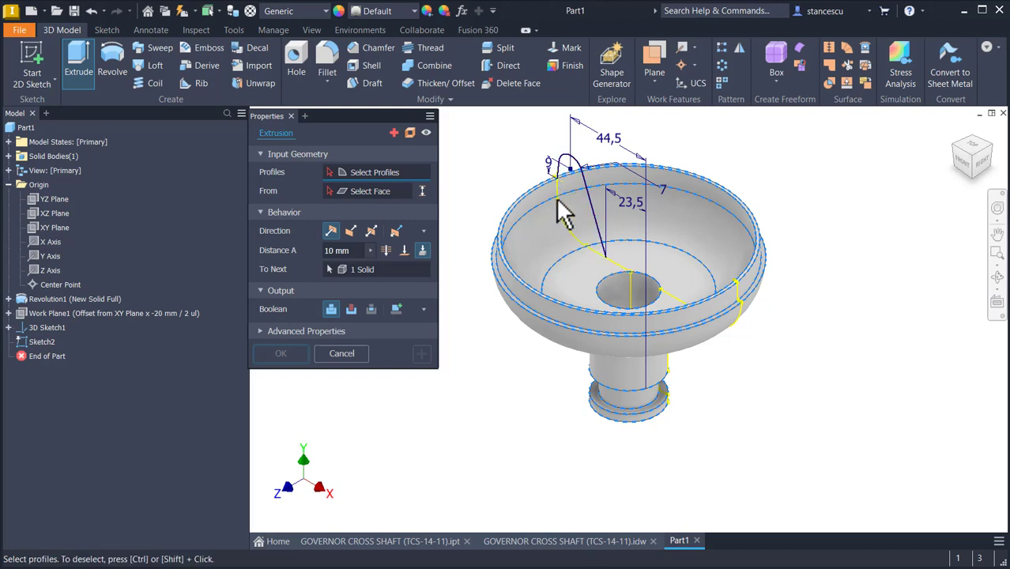
pyautogui.click(350, 353)
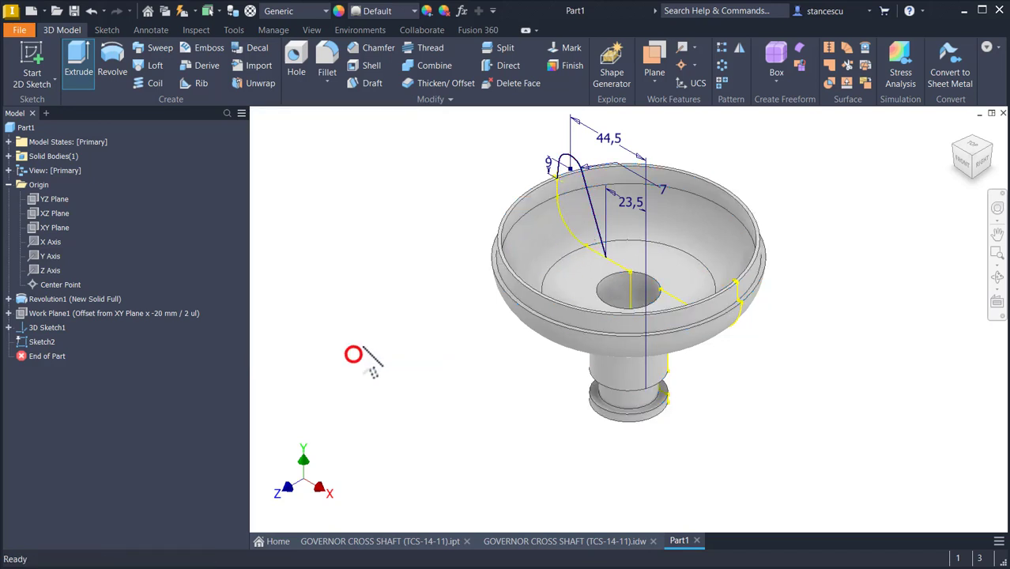
# Step: Reopen Sketch2, project the bowl rim edge and the inner bowl face into it, and finish the sketch
pyautogui.doubleClick(34, 342)
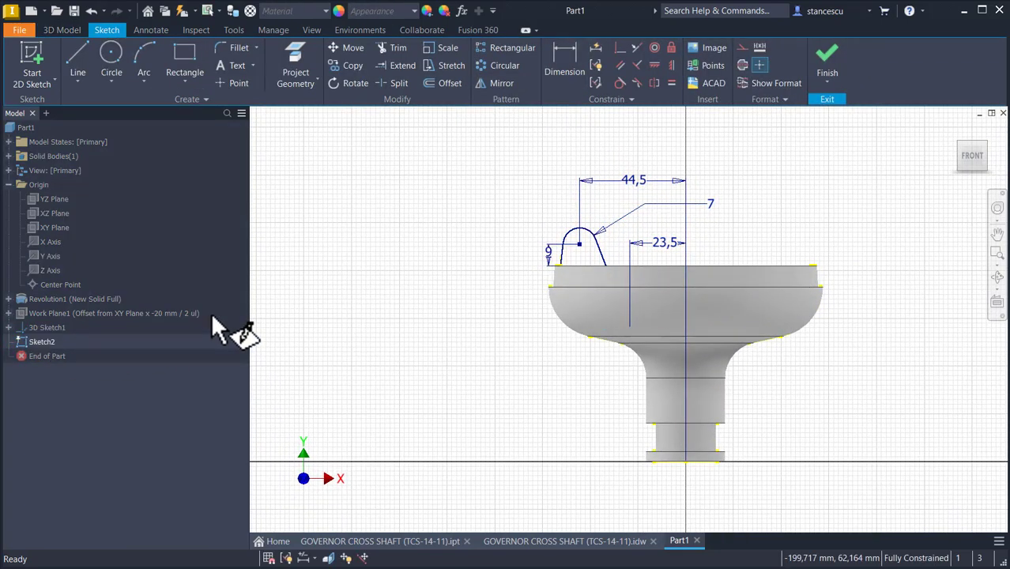
pyautogui.press('F5')
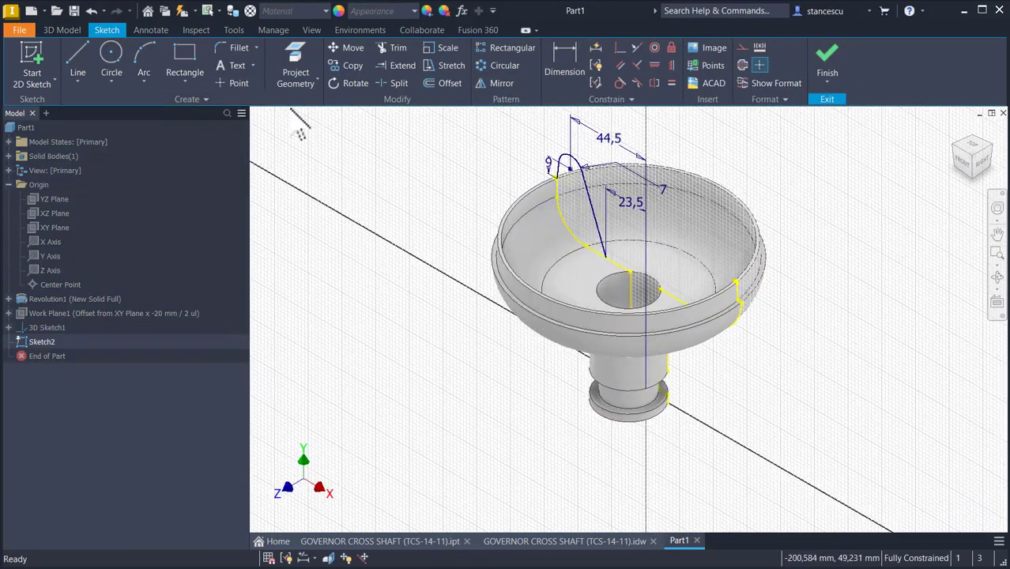
pyautogui.click(296, 61)
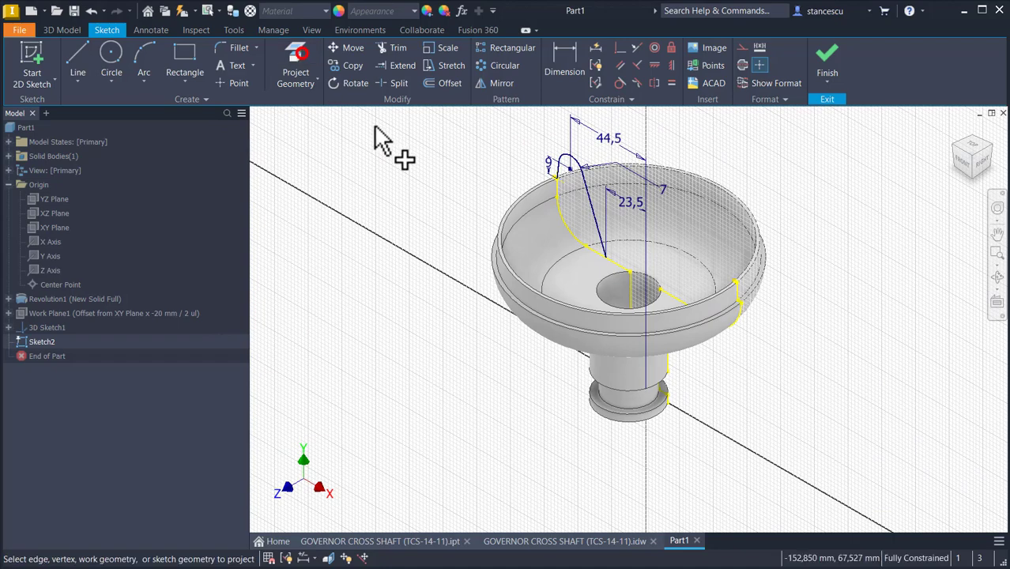
pyautogui.click(562, 212)
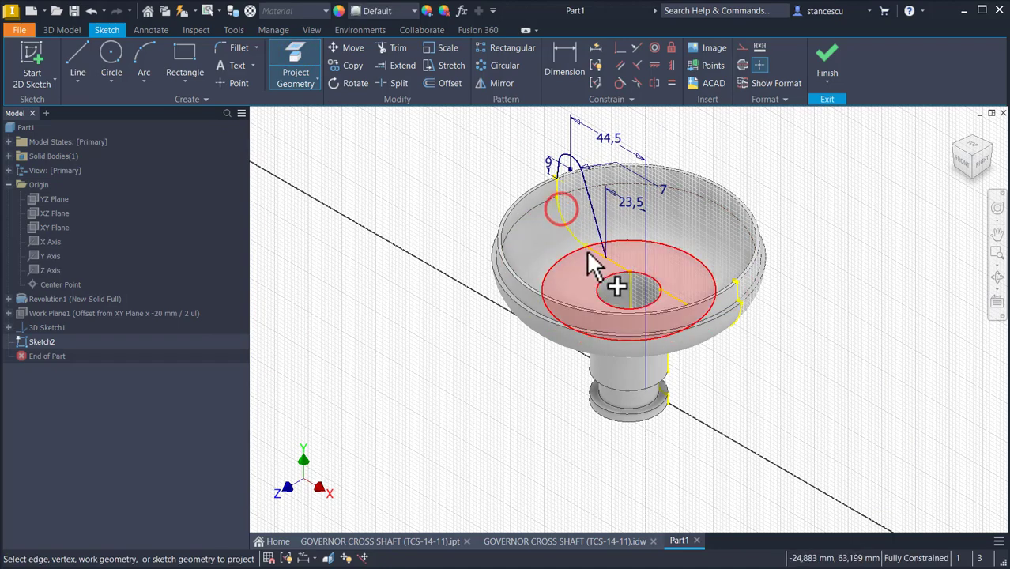
pyautogui.click(592, 261)
pyautogui.scroll(3, 585, 225)
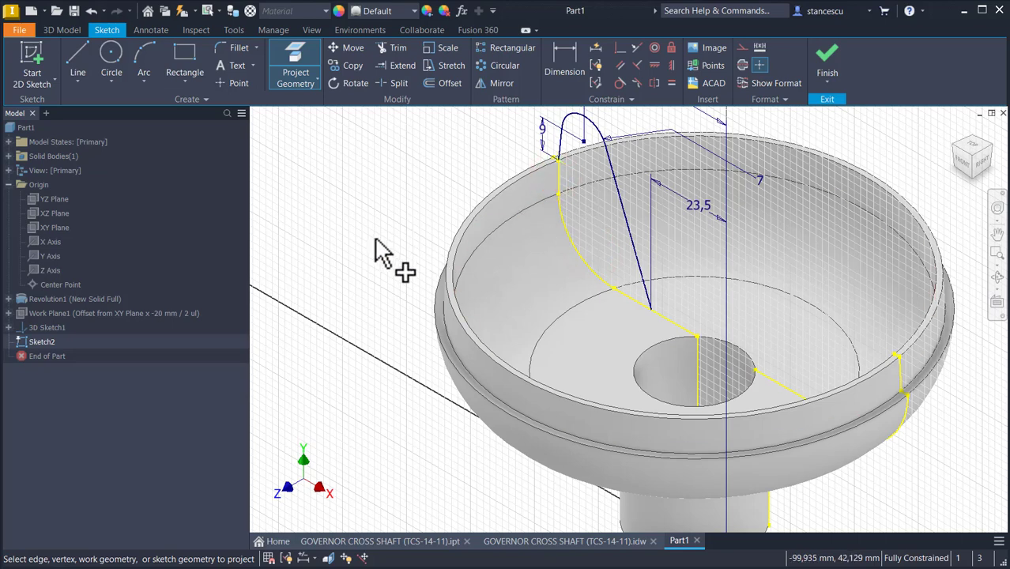
pyautogui.click(830, 57)
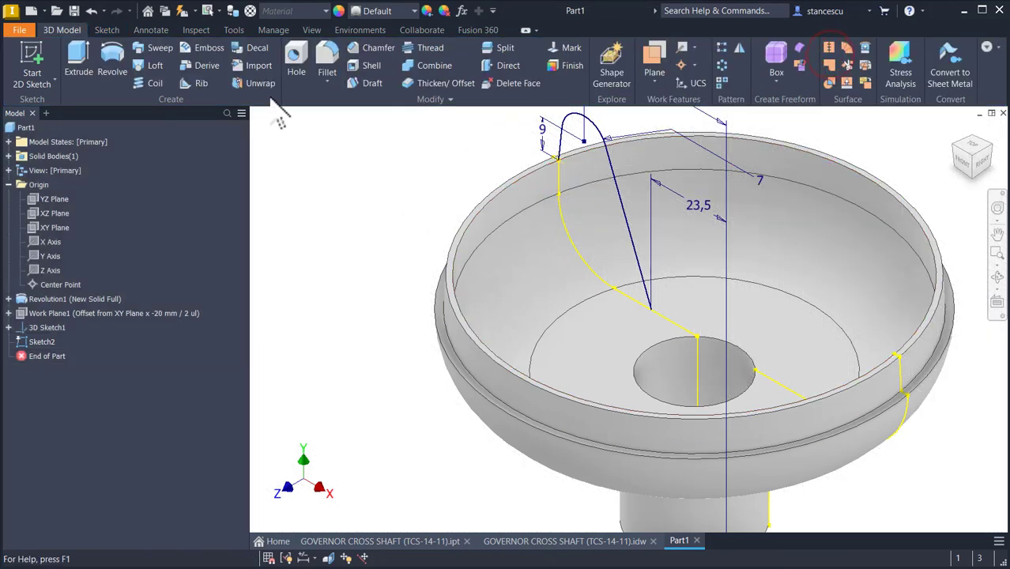
# Step: Extrude the arm profile 10 mm in the opposite direction, joining it to the solid
pyautogui.click(78, 59)
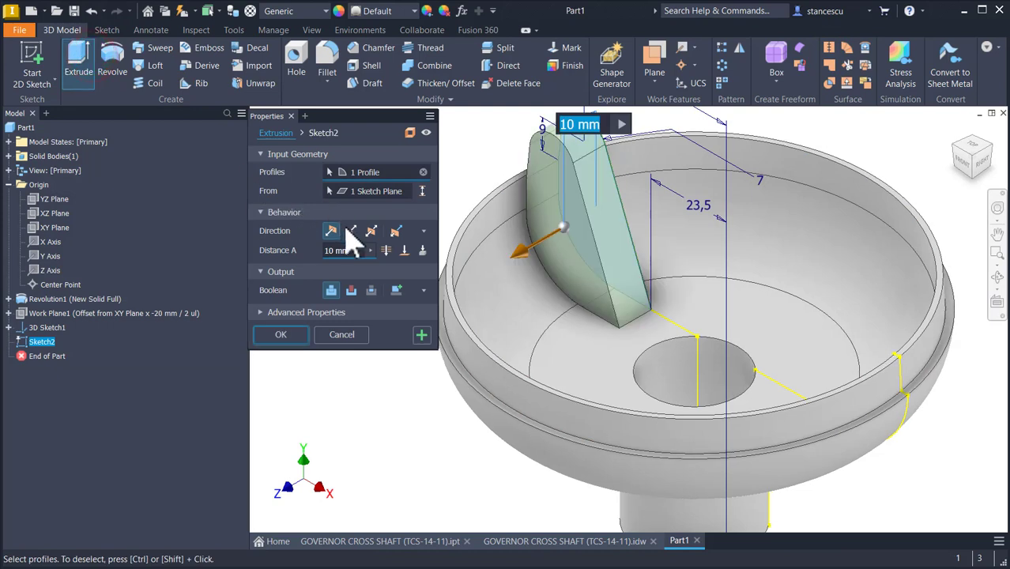
pyautogui.click(351, 230)
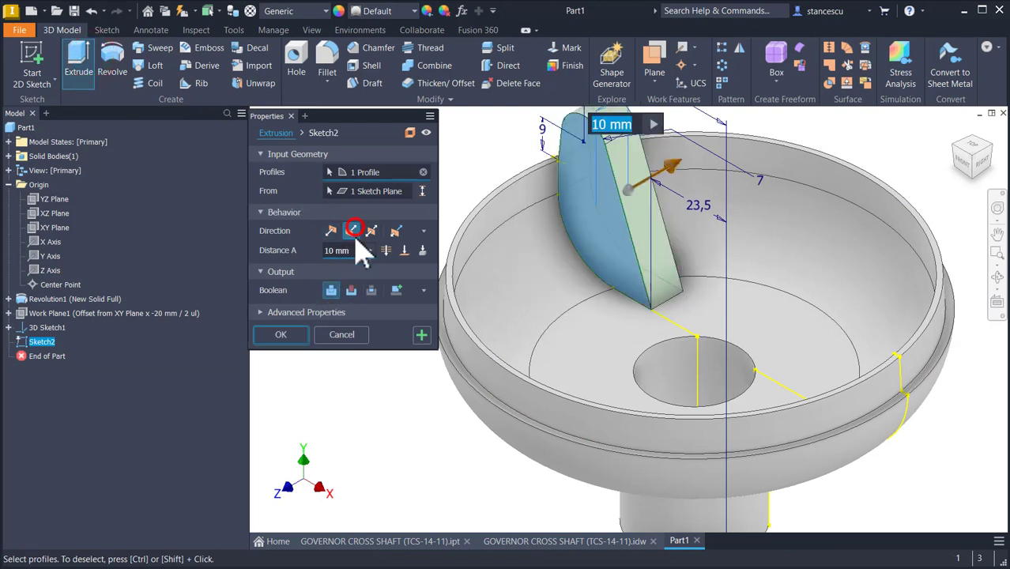
pyautogui.click(282, 335)
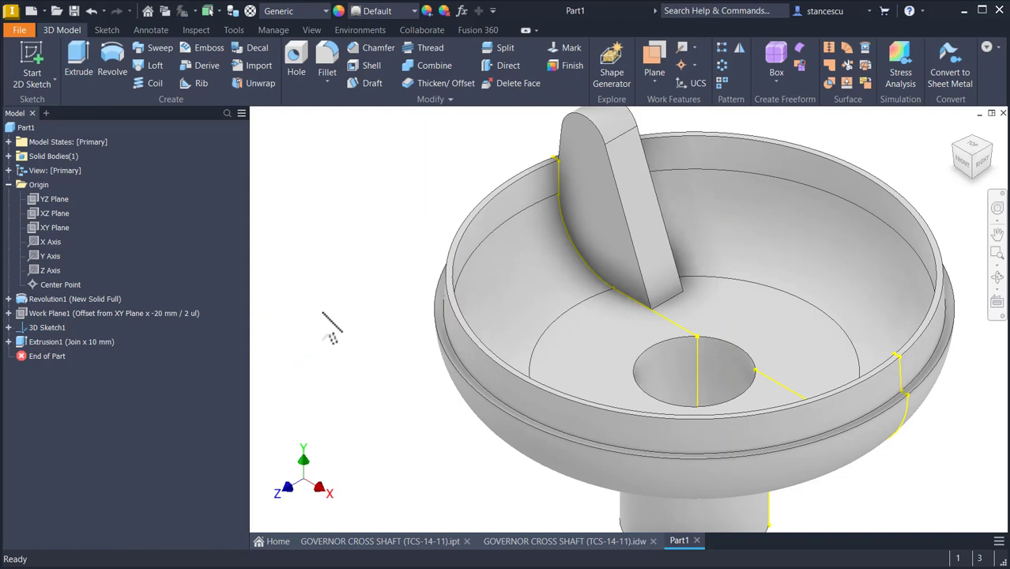
# Step: Hide 3D Sketch1, return to the home view, and switch to the reference drawing sheet
pyautogui.rightClick(35, 330)
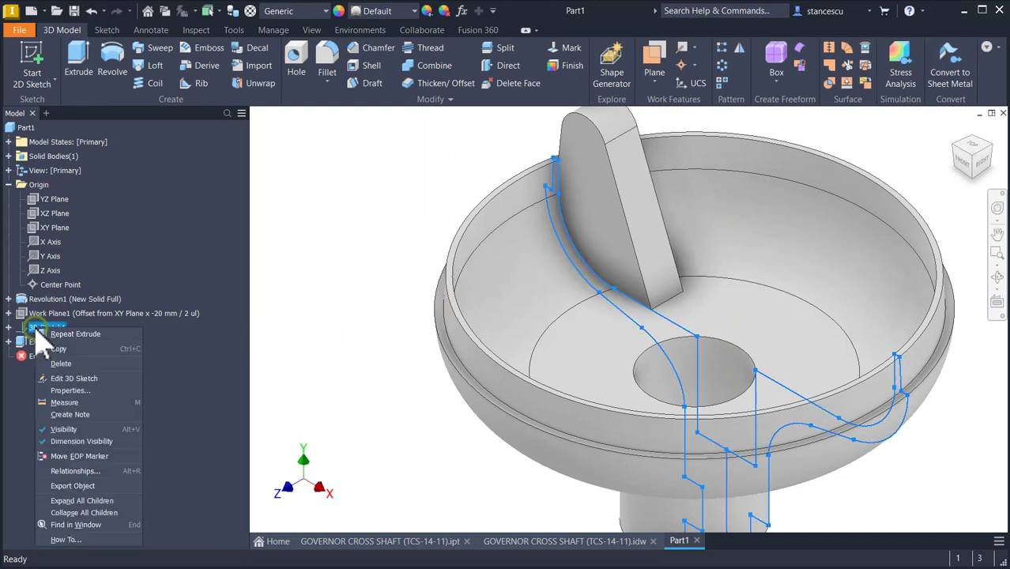
pyautogui.click(64, 429)
pyautogui.press('F6')
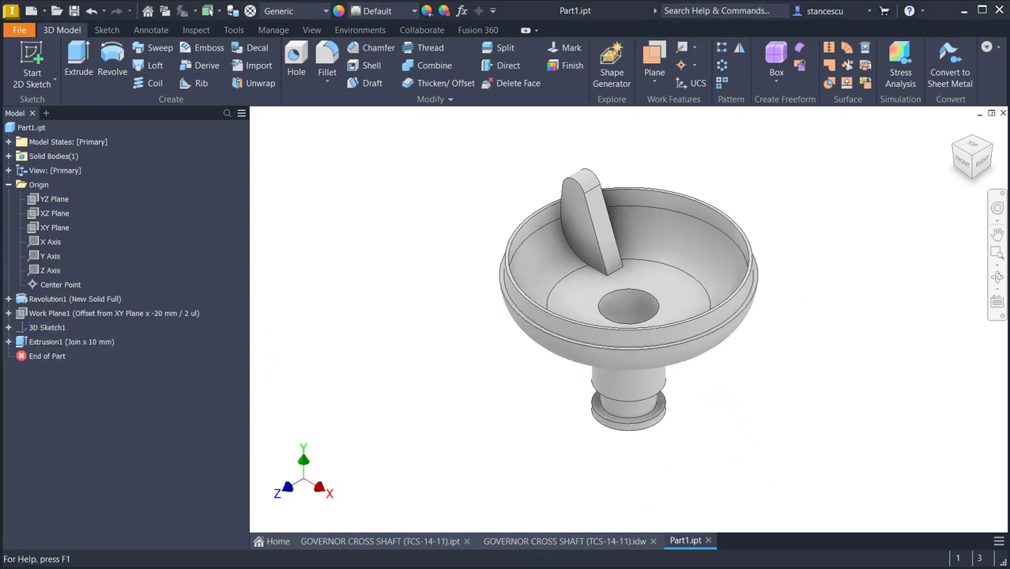
pyautogui.click(534, 542)
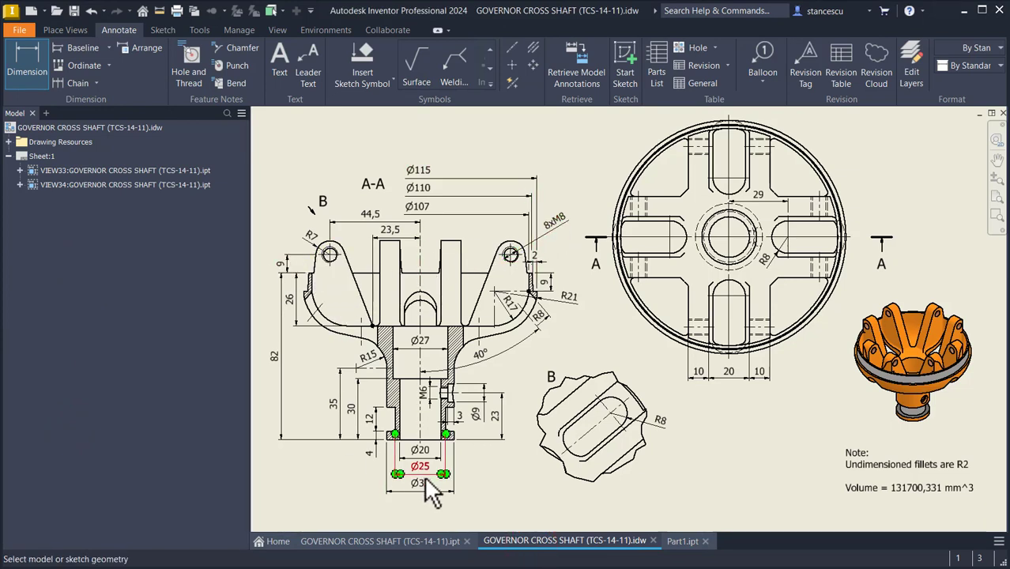
# Step: Switch to the part and add an M8x1.25 threaded hole through all, centred on the arm's rounded end
pyautogui.click(681, 541)
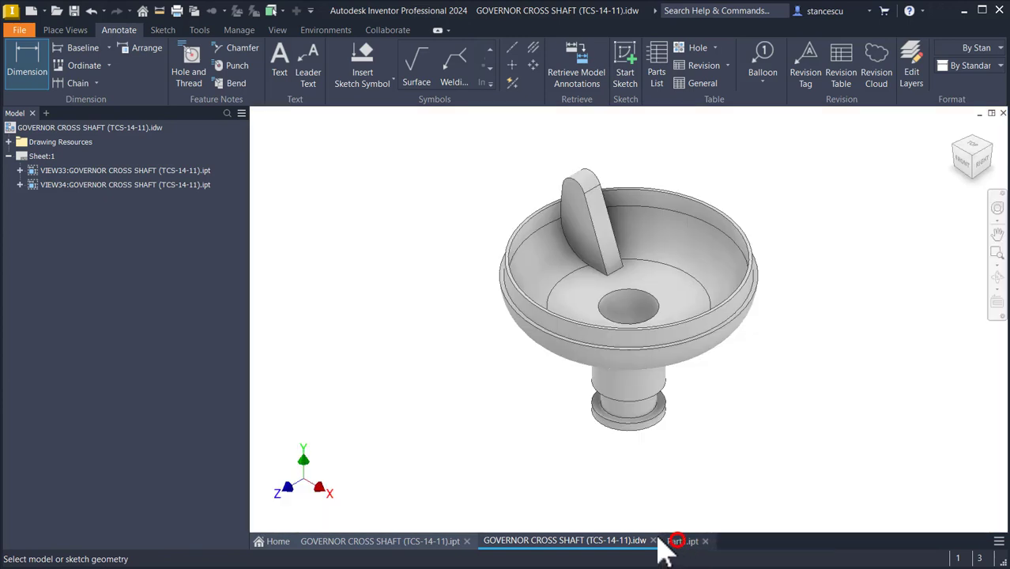
pyautogui.click(297, 63)
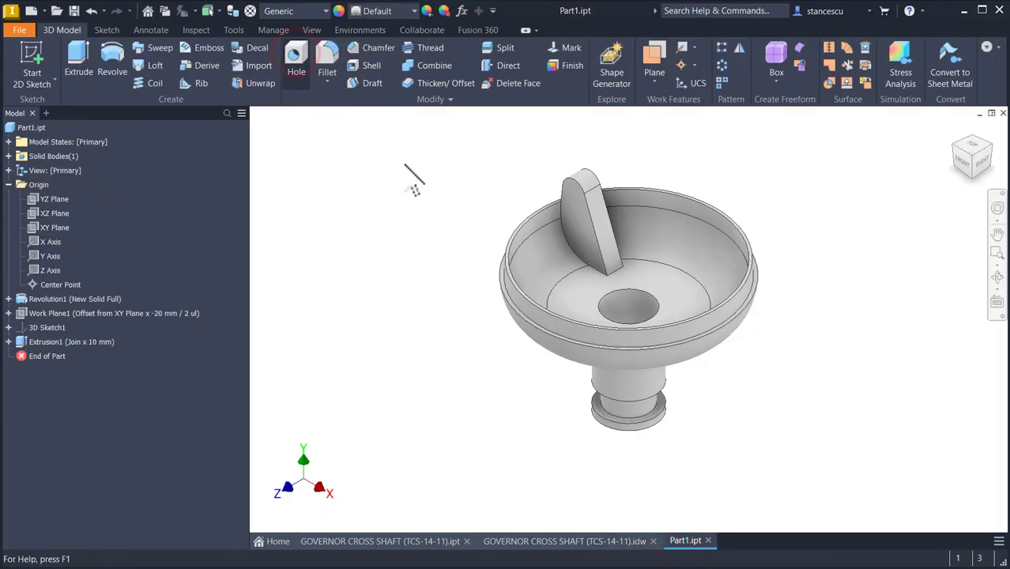
pyautogui.click(579, 205)
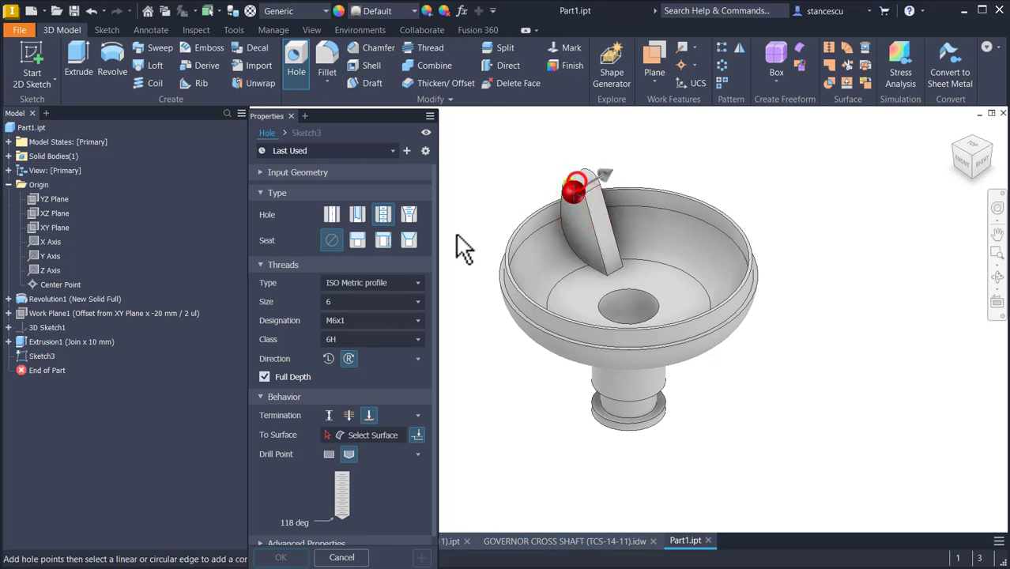
pyautogui.click(339, 302)
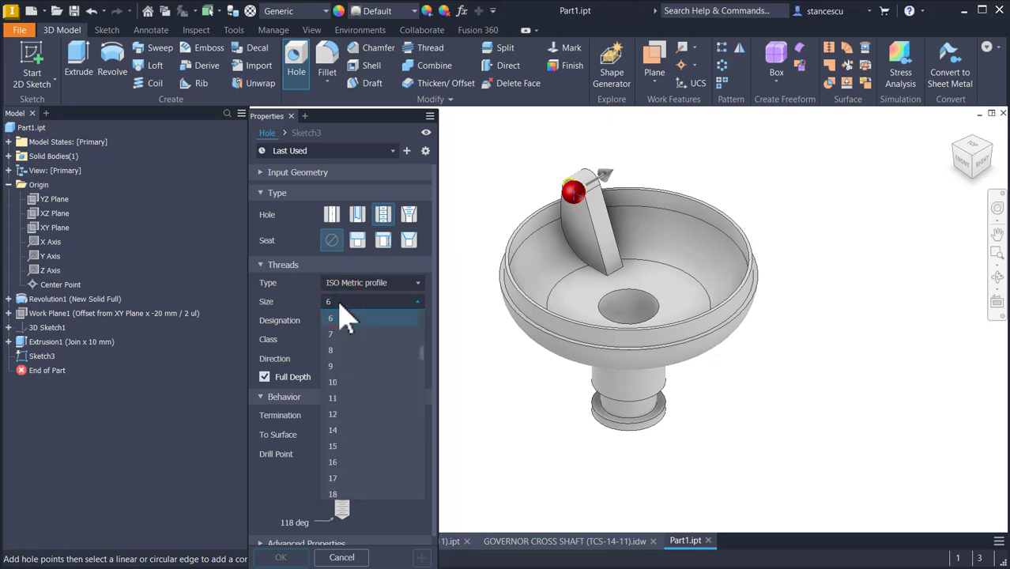
pyautogui.click(344, 351)
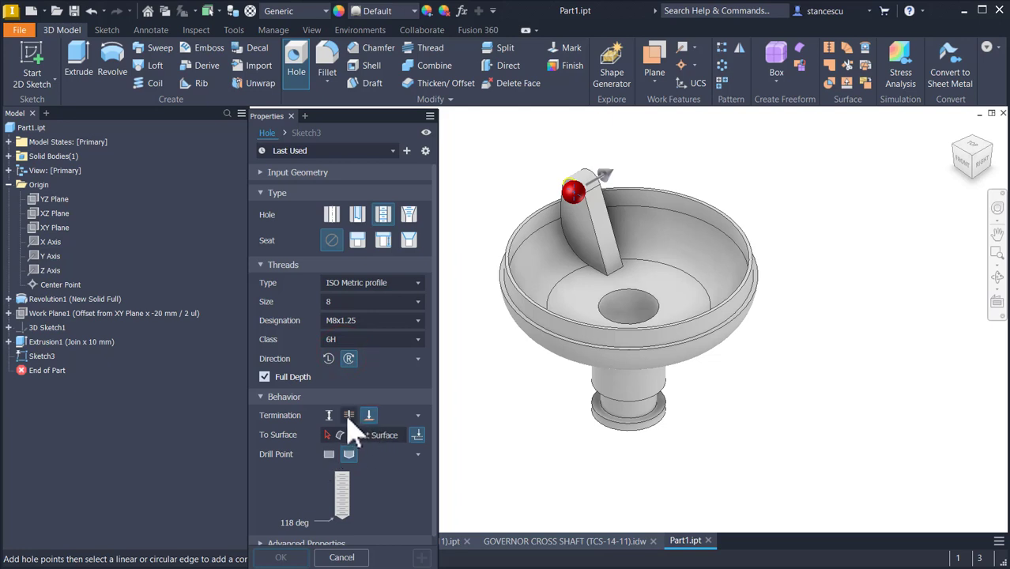
pyautogui.click(349, 415)
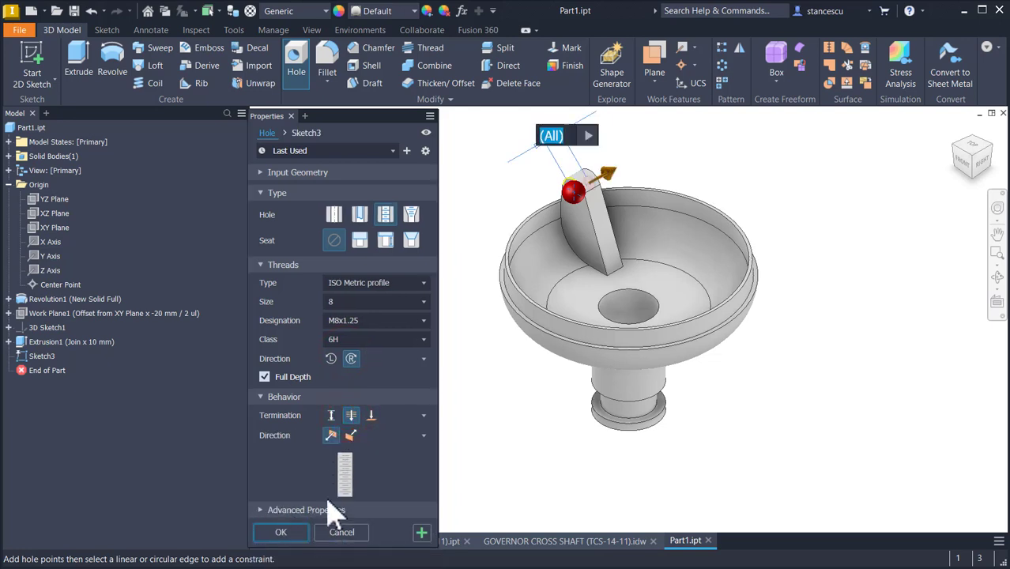
pyautogui.click(281, 532)
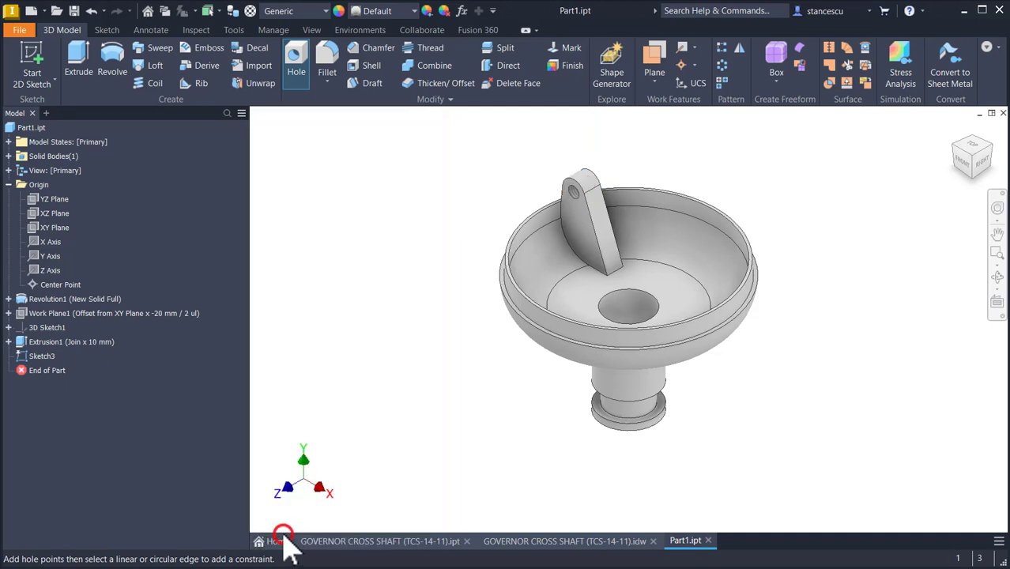
# Step: Fillet the edges where the arm meets the bowl with a 2 mm radius
pyautogui.click(566, 240)
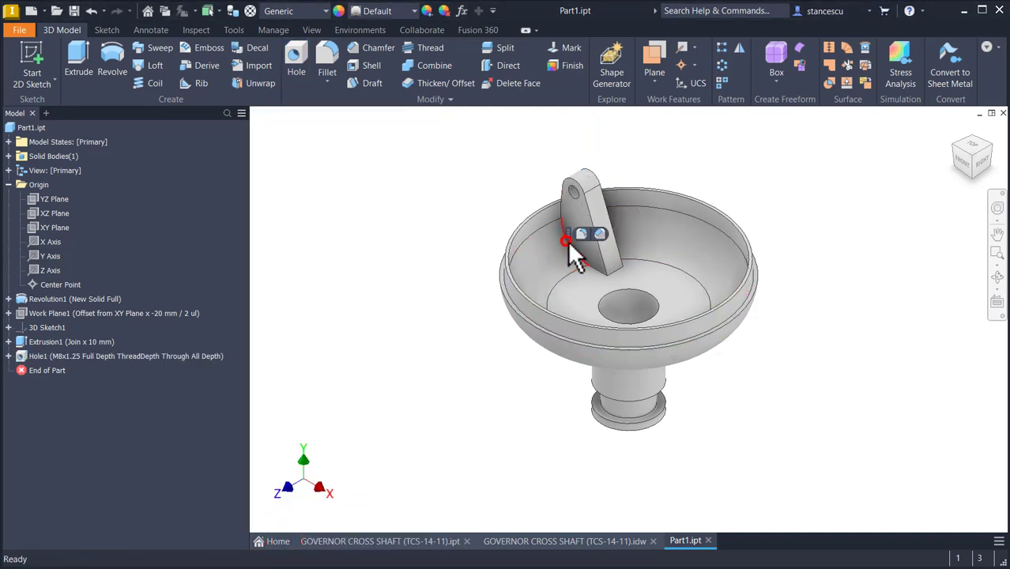
pyautogui.click(582, 231)
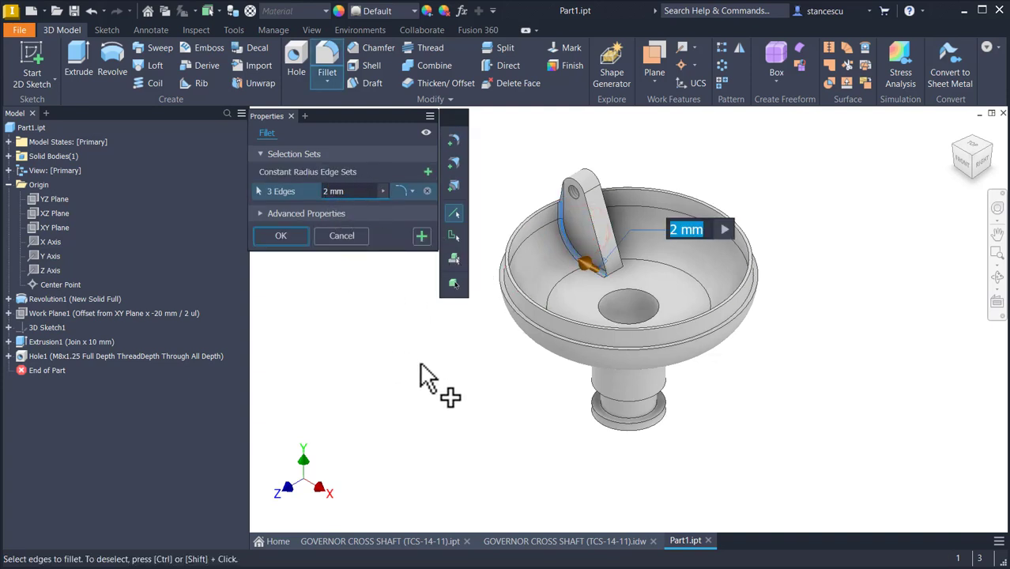
pyautogui.click(620, 277)
pyautogui.keyDown('shift'); pyautogui.moveTo(640, 272); pyautogui.dragTo(693, 272, button='middle'); pyautogui.keyUp('shift')
pyautogui.click(692, 273)
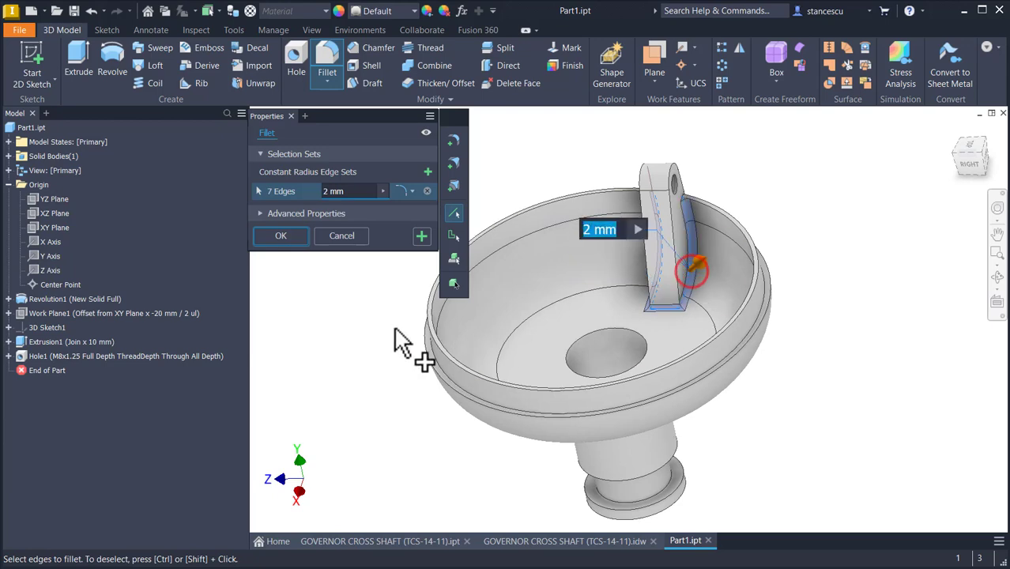
pyautogui.click(282, 237)
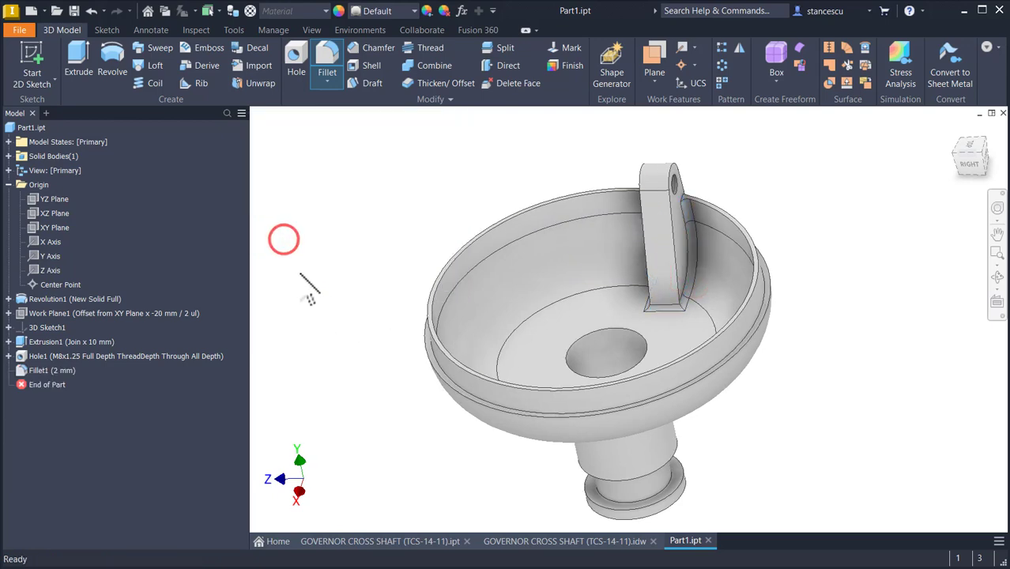
# Step: Mirror the arm extrusion, its hole and its fillet about the XY Plane
pyautogui.press('F6')
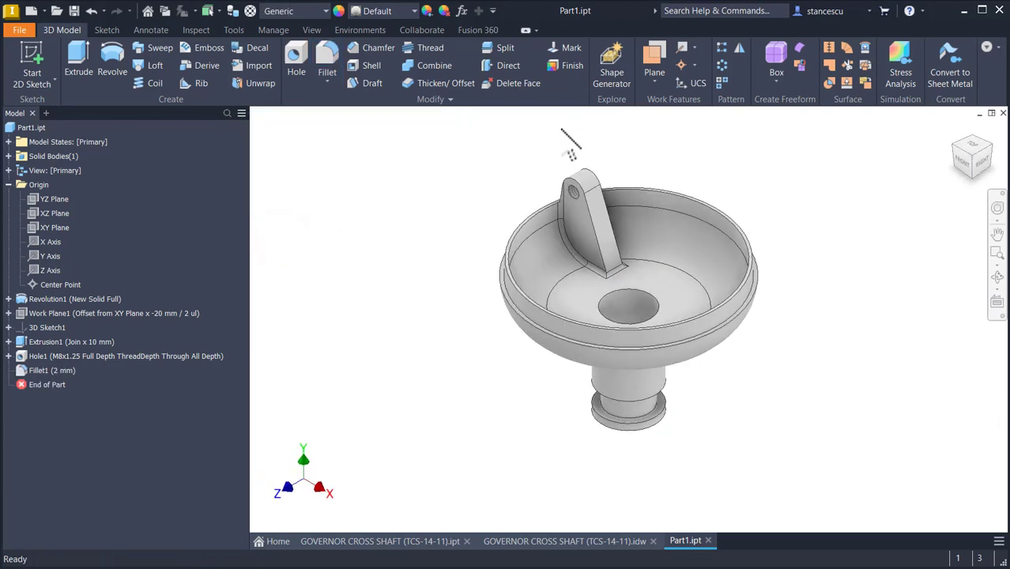
pyautogui.click(738, 49)
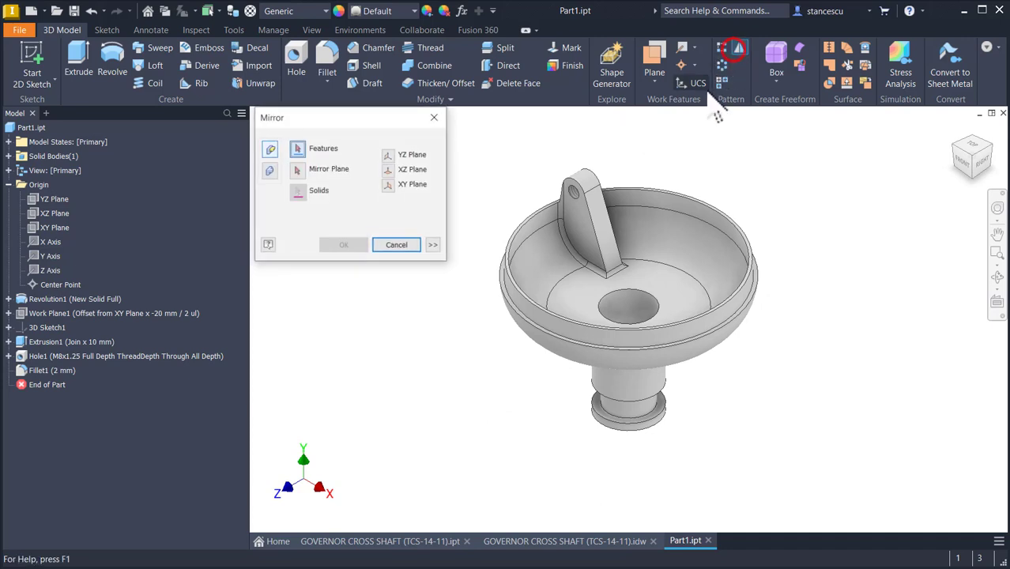
pyautogui.click(54, 369)
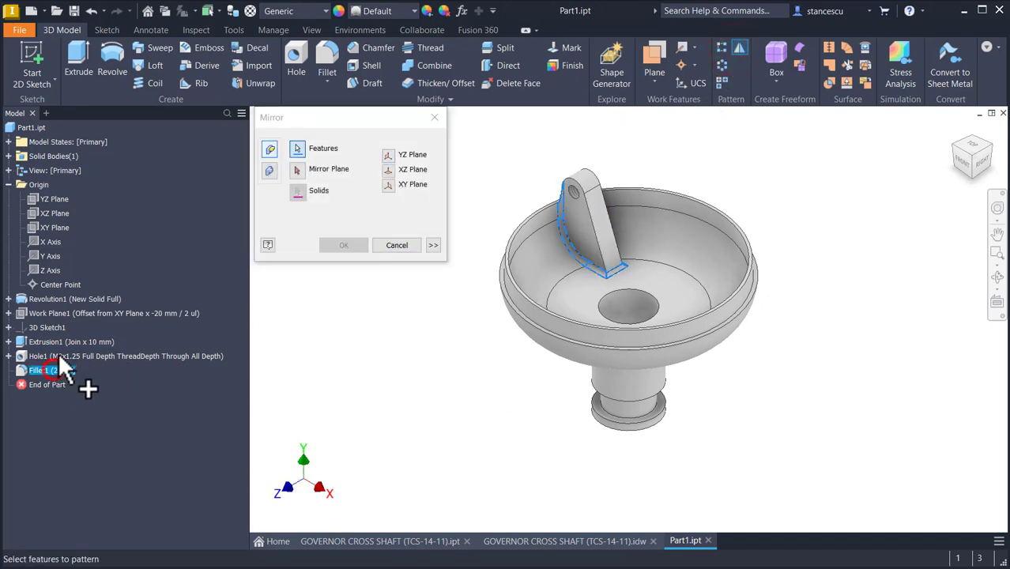
pyautogui.click(58, 354)
pyautogui.click(60, 342)
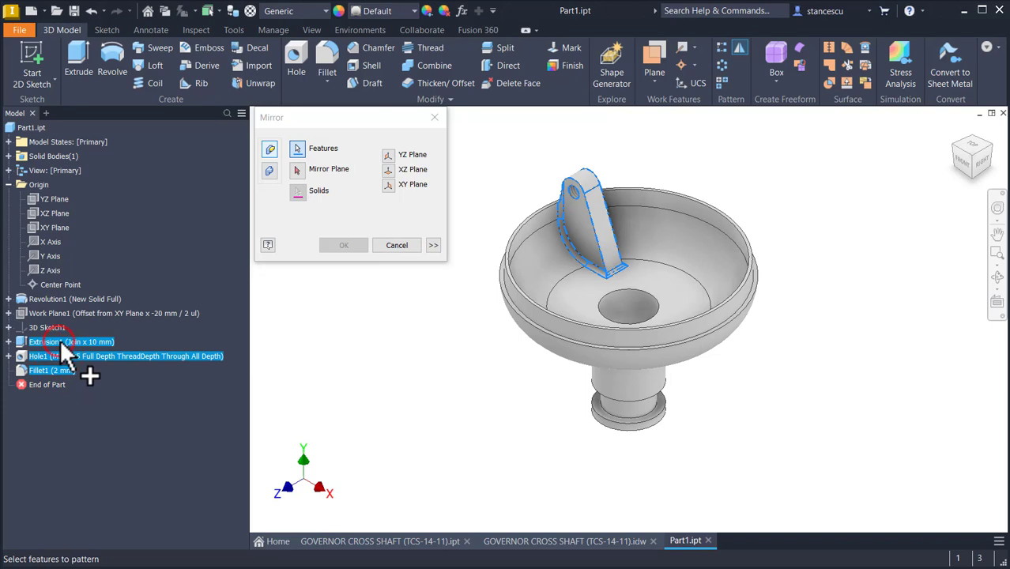
pyautogui.click(297, 169)
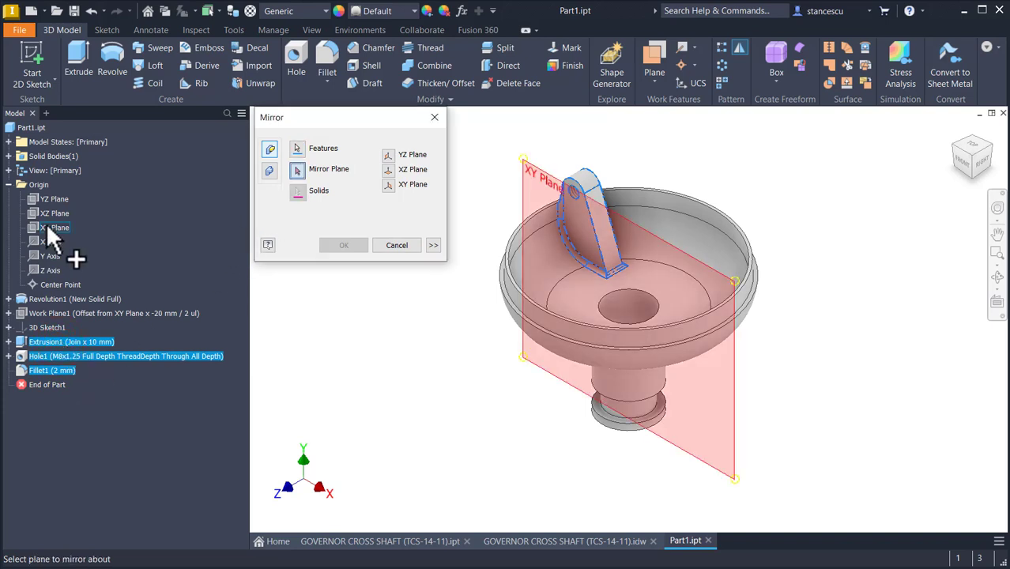
pyautogui.click(48, 226)
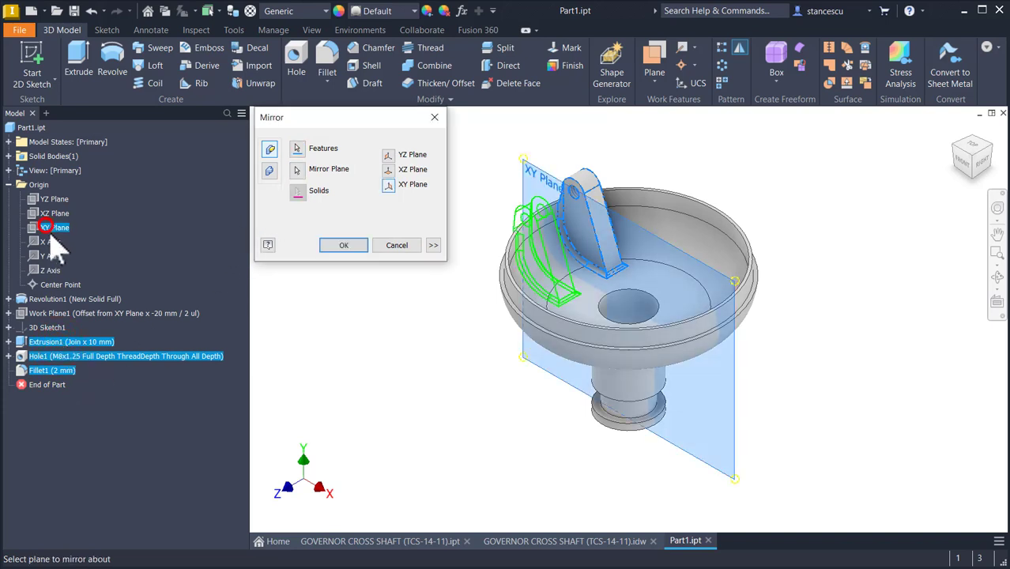
pyautogui.click(347, 244)
# Step: Switch to the reference drawing and examine the fillet radii at the bowl rim in section A-A
pyautogui.click(560, 540)
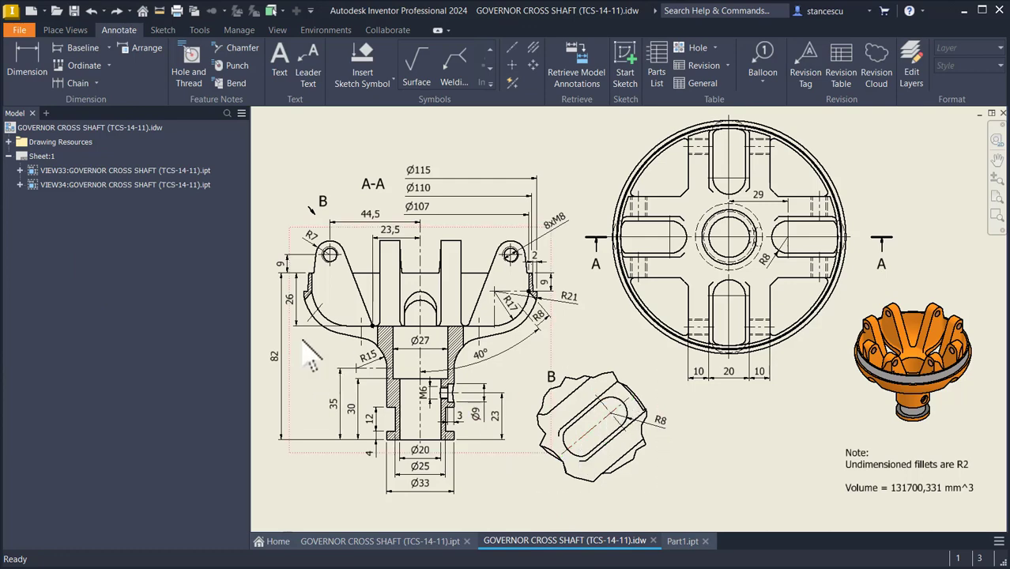
pyautogui.scroll(3, 313, 355)
pyautogui.moveTo(463, 368)
pyautogui.mouseDown(button='middle')
pyautogui.moveTo(425, 394)
pyautogui.moveTo(385, 328)
pyautogui.mouseUp(button='middle')
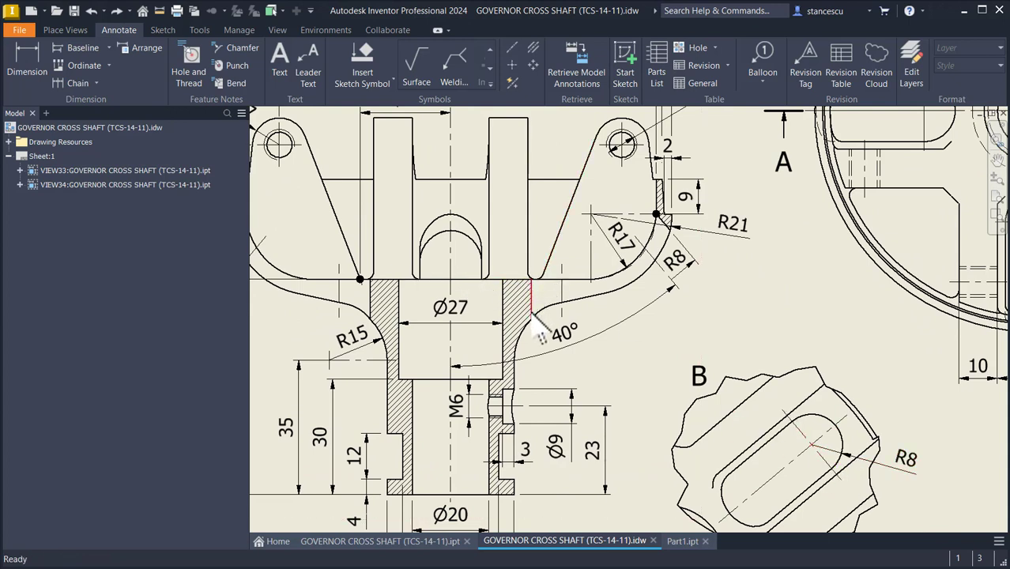
pyautogui.click(561, 299)
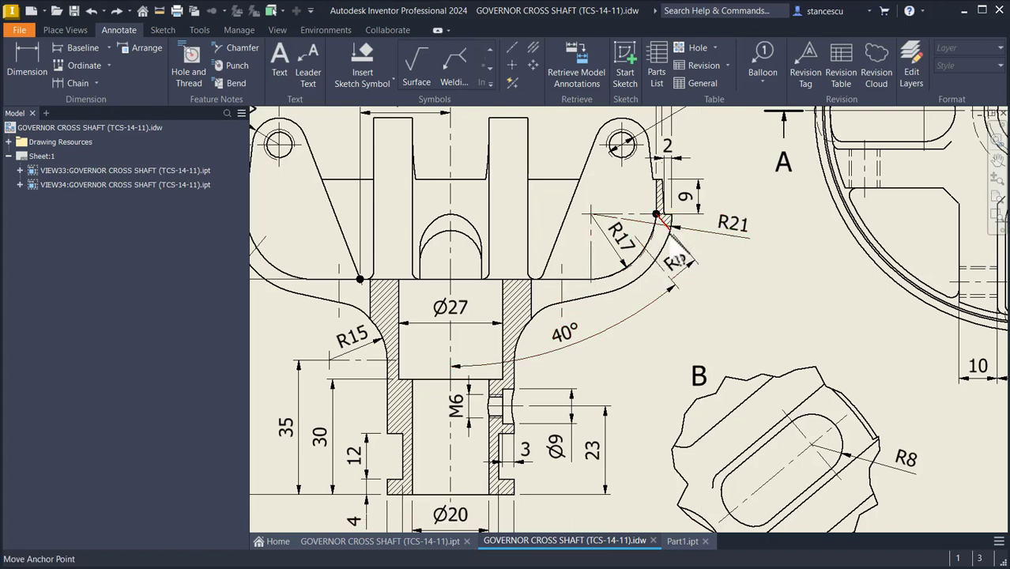
pyautogui.moveTo(681, 277); pyautogui.dragTo(679, 251)
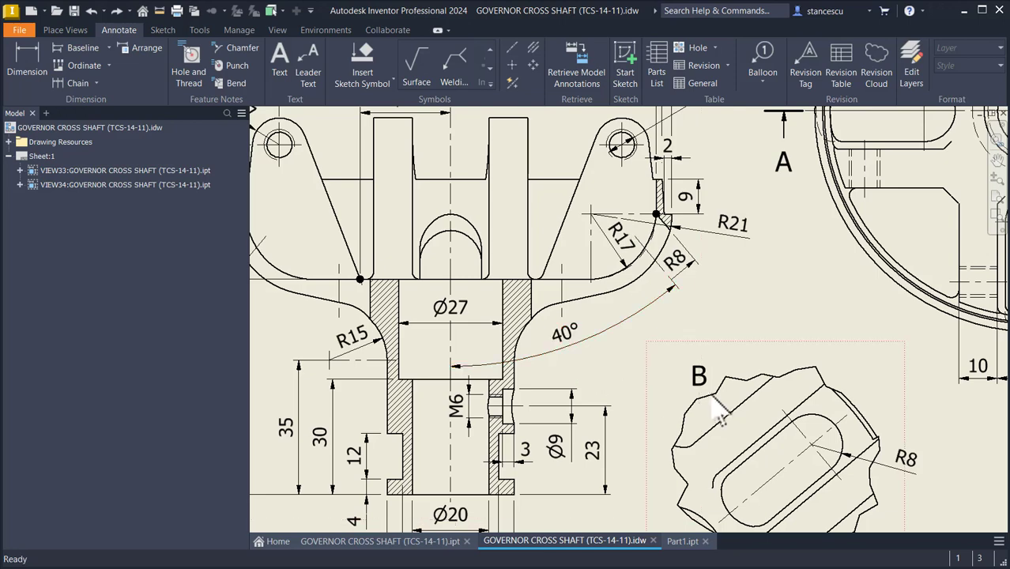
pyautogui.scroll(3, 662, 232)
pyautogui.click(660, 228)
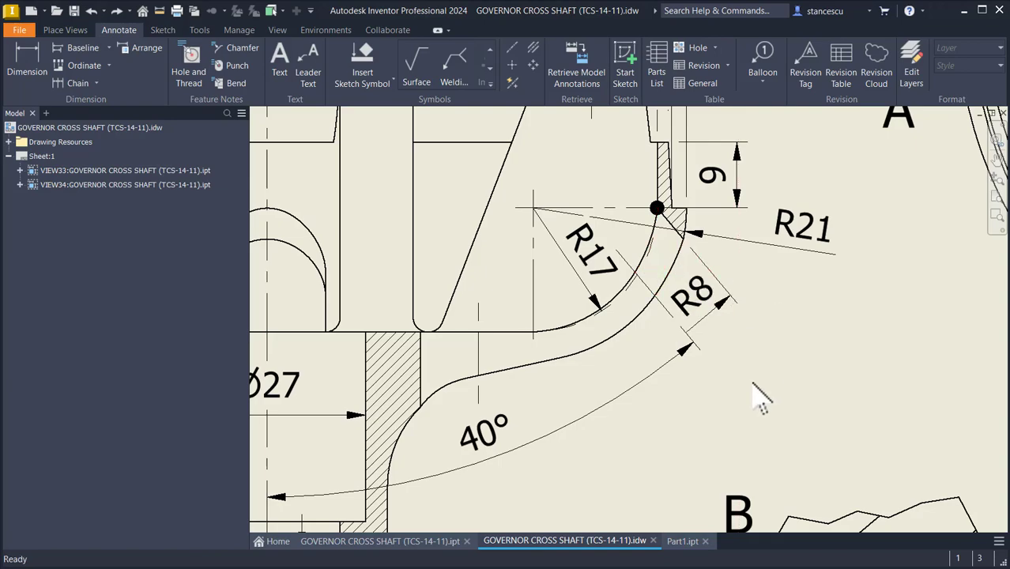
pyautogui.press('Home')
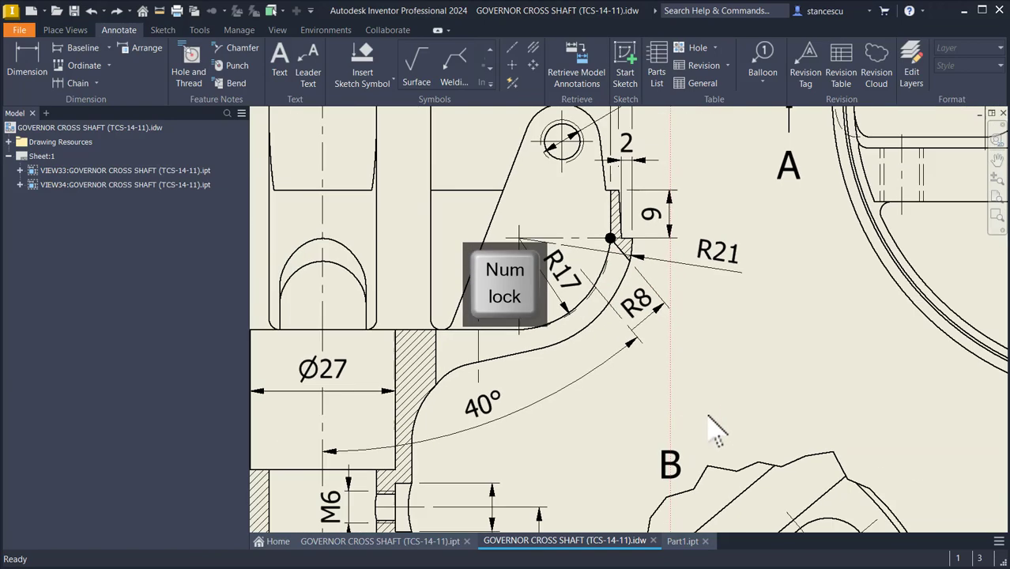
# Step: Return to the part and start a new sketch on the bowl's flat floor face
pyautogui.click(682, 541)
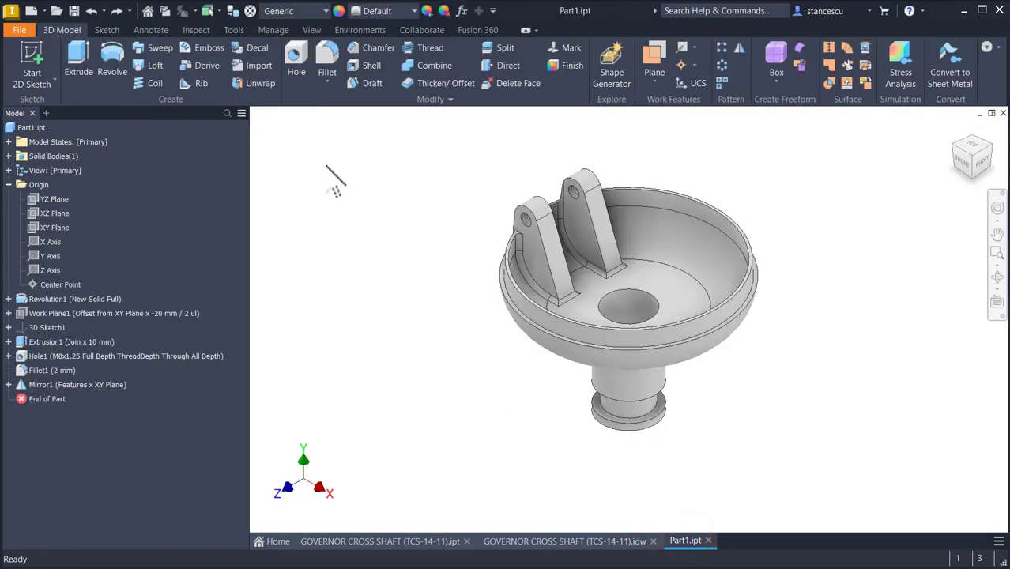
pyautogui.scroll(5, 474, 206)
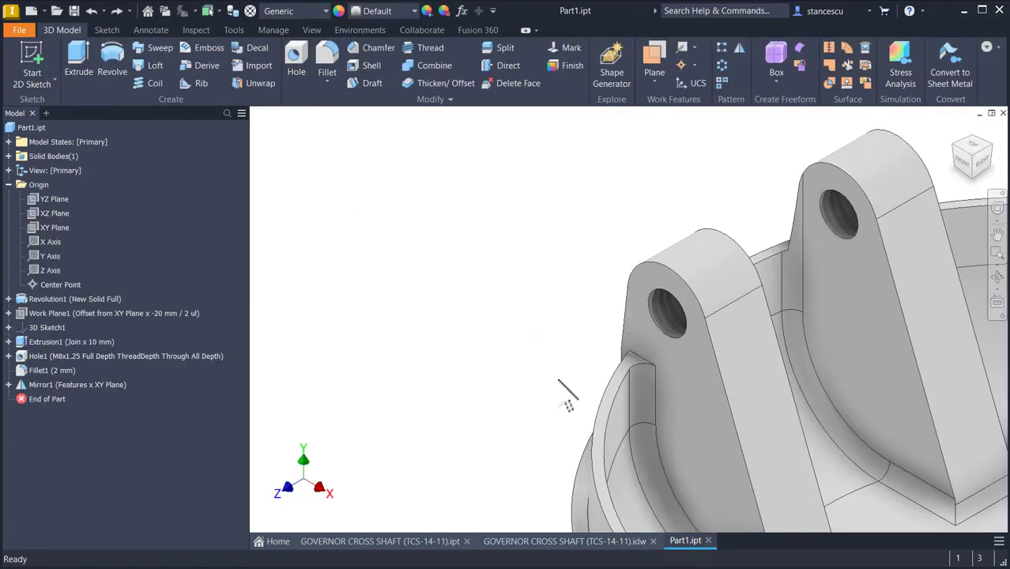
pyautogui.scroll(4, 620, 378)
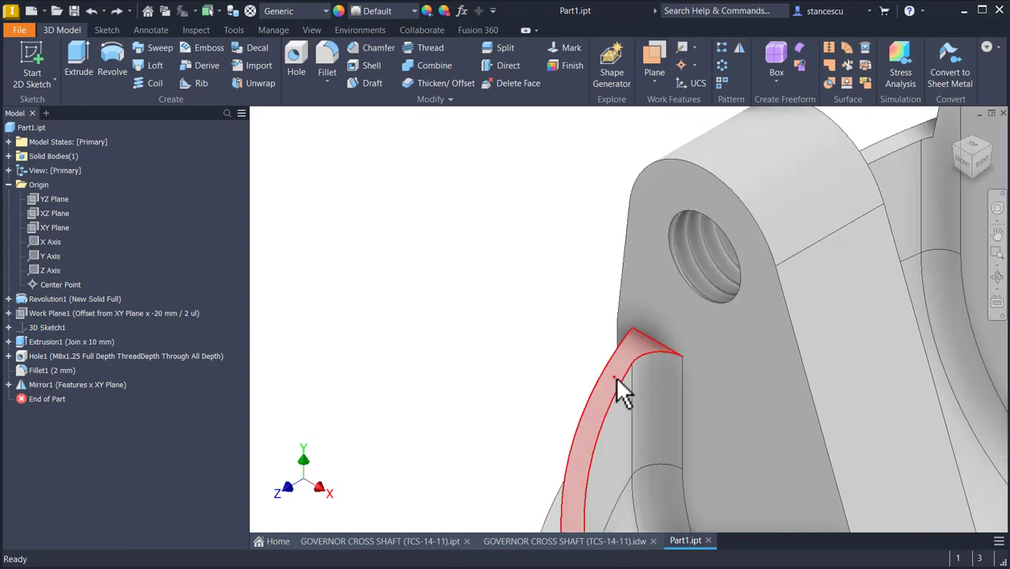
pyautogui.click(615, 376)
pyautogui.click(703, 370)
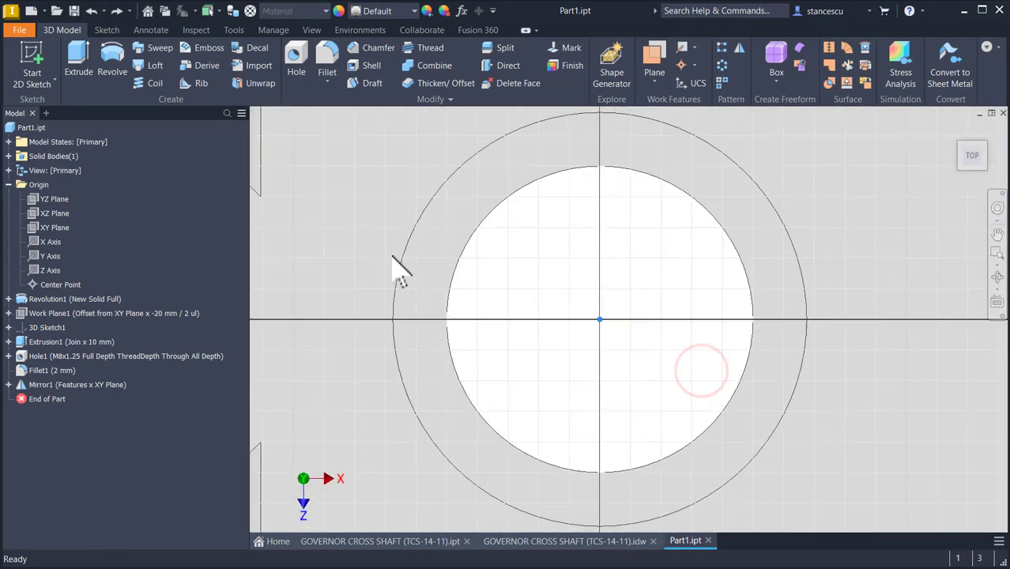
pyautogui.moveTo(511, 354); pyautogui.dragTo(742, 308, button='middle')
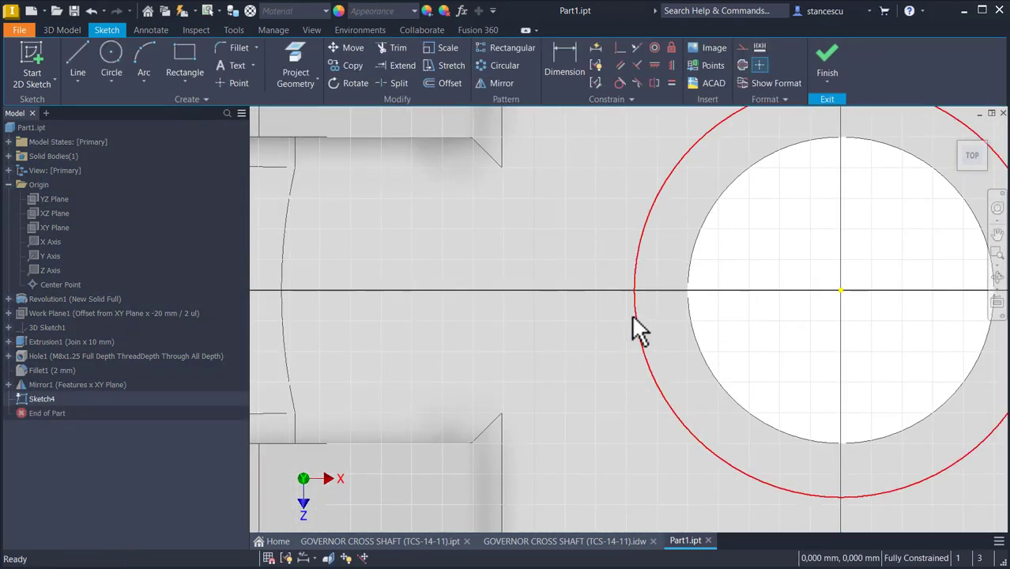
pyautogui.scroll(-3, 636, 328)
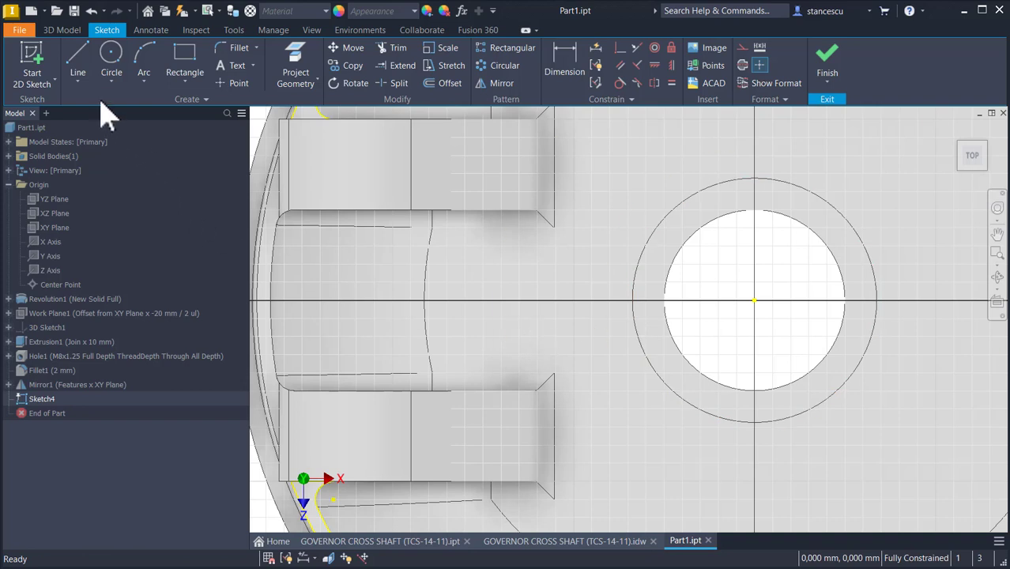
# Step: Sketch a center-to-center slot on the horizontal axis left of the centre hole, 10 mm between centres and 16 mm wide
pyautogui.click(181, 85)
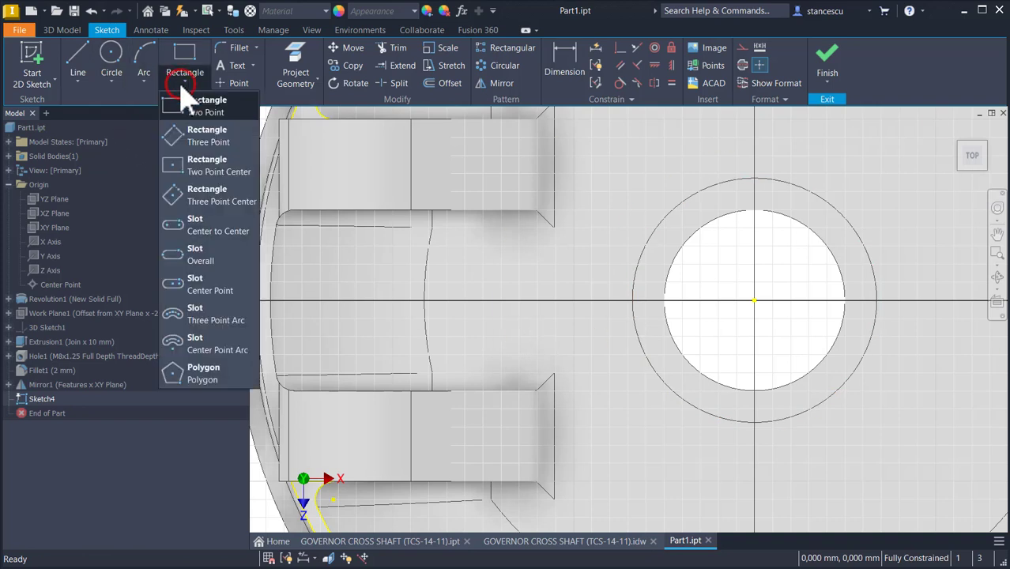
pyautogui.click(197, 263)
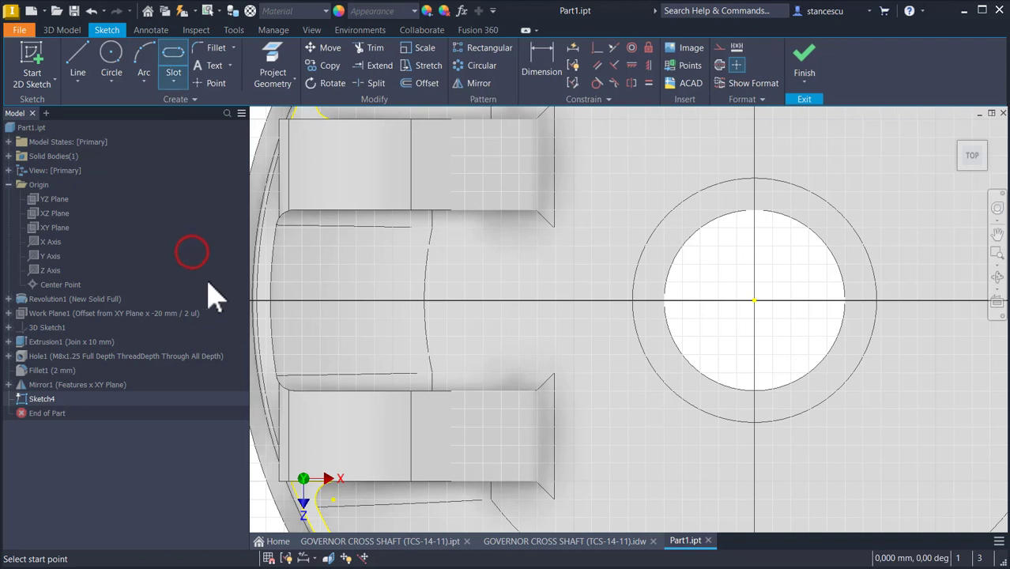
pyautogui.click(177, 80)
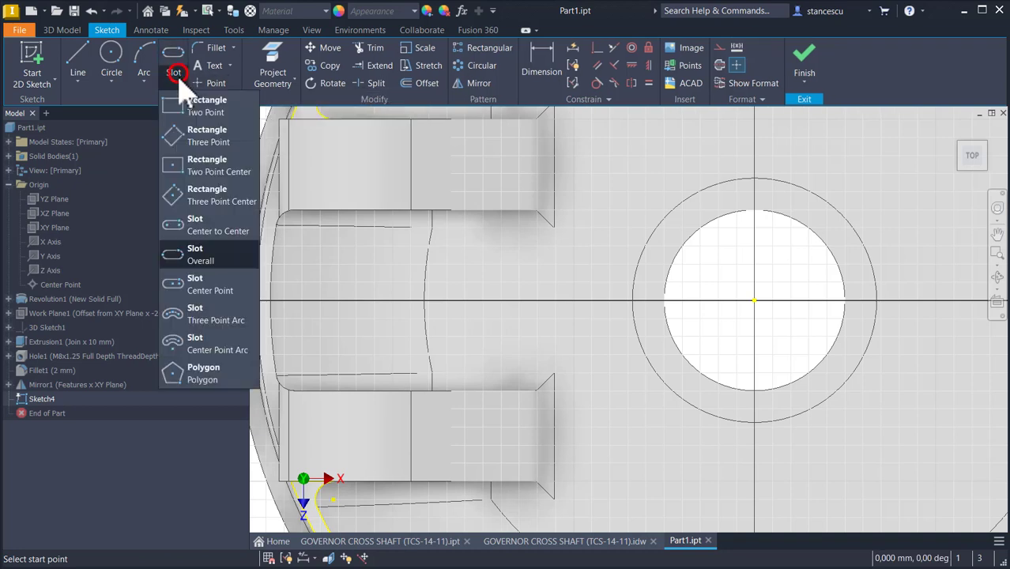
pyautogui.click(177, 229)
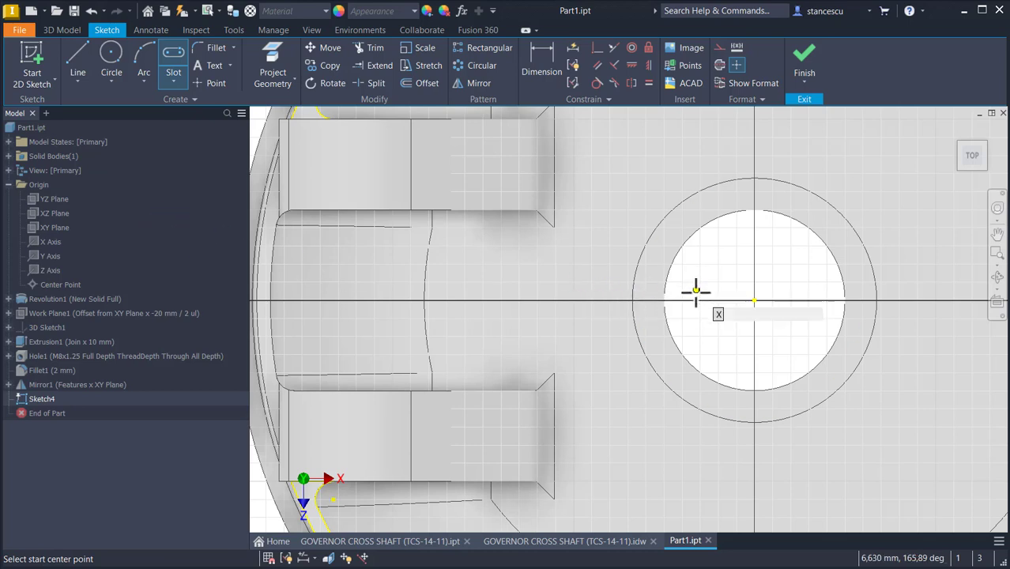
pyautogui.click(568, 301)
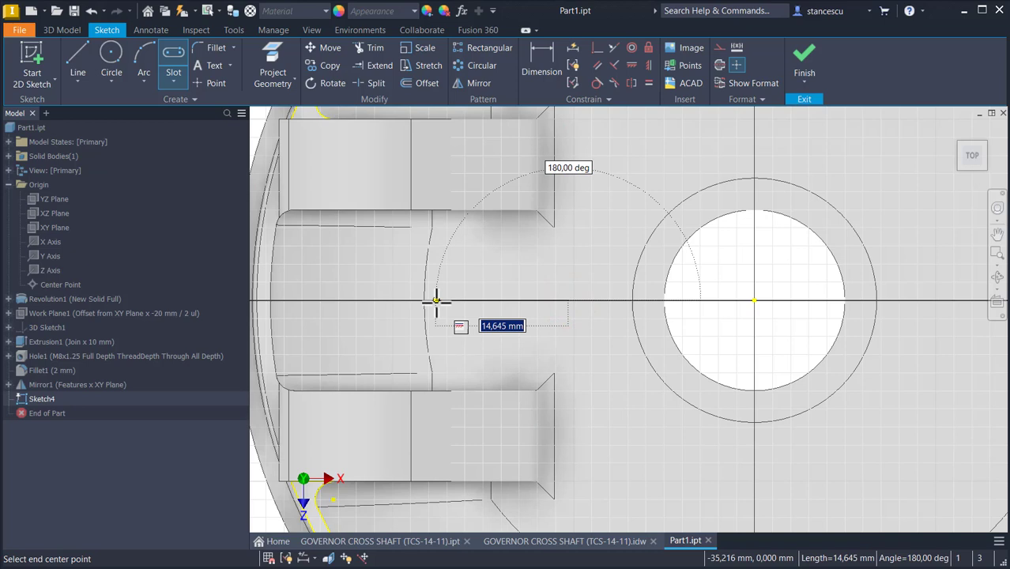
pyautogui.write('10')
pyautogui.press('Return')
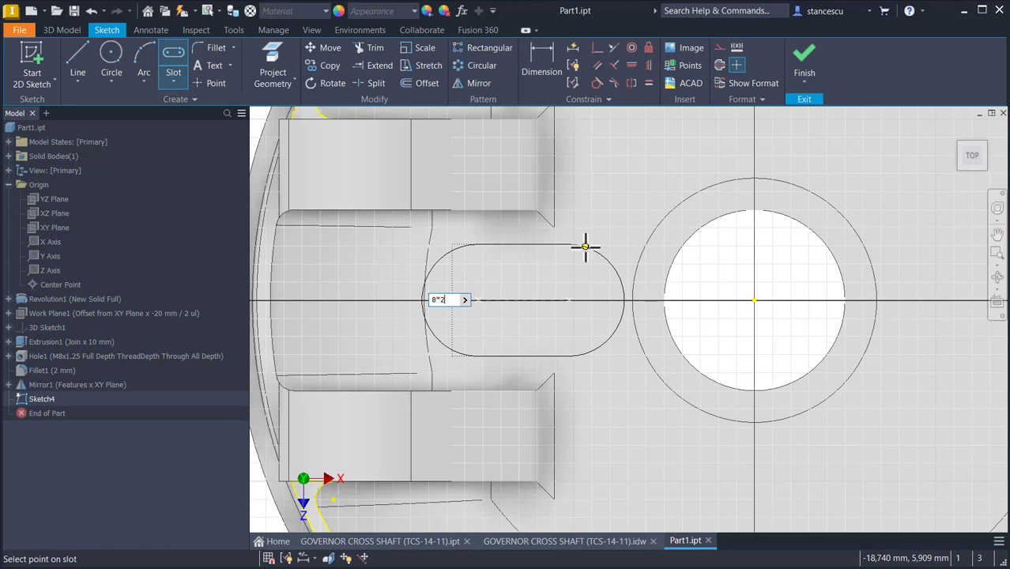
pyautogui.press('Return')
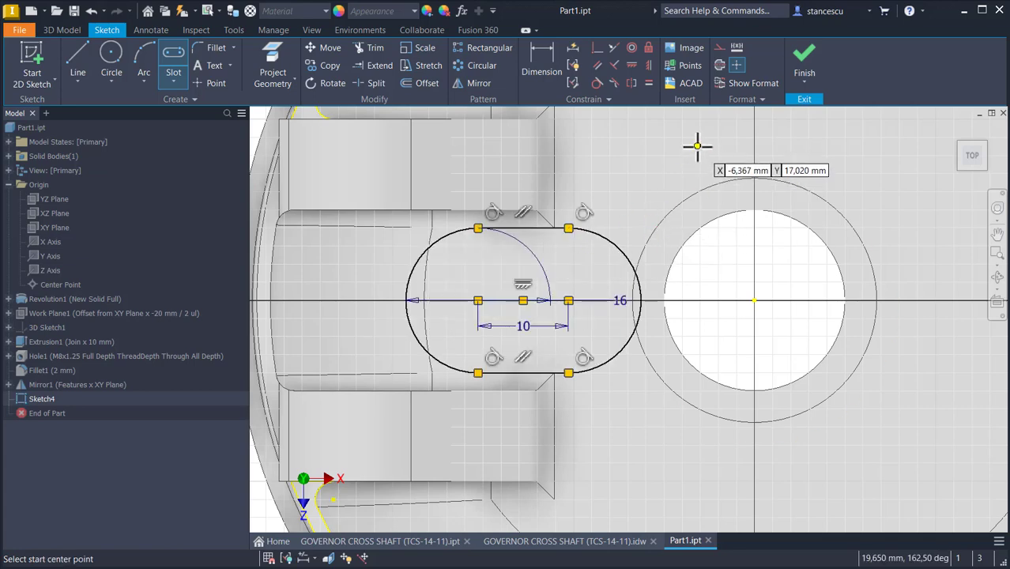
pyautogui.press('Escape')
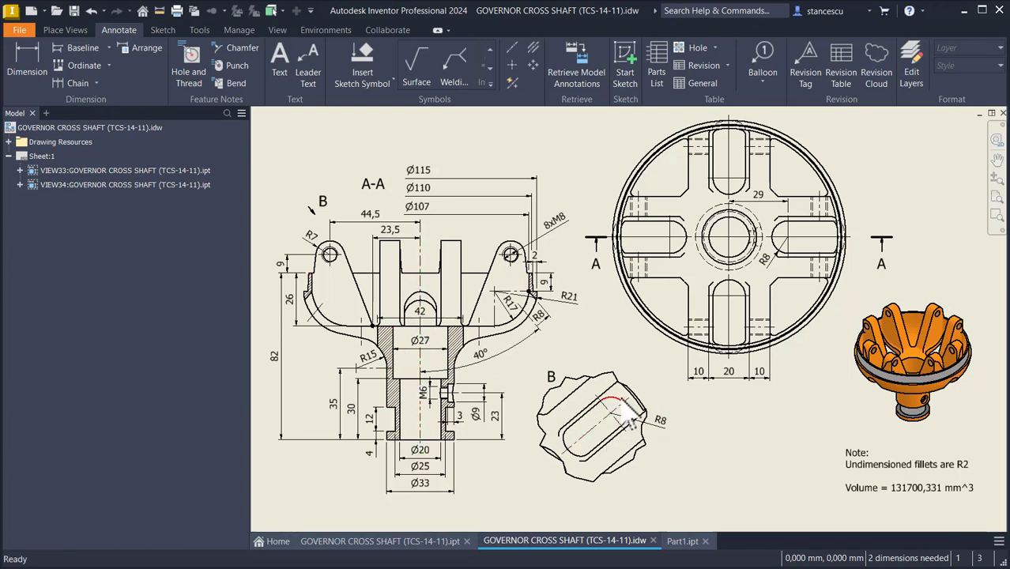
# Step: Return to the part and dimension the distance from the slot's outer end to the bowl's centre as 42/2 mm
pyautogui.click(673, 541)
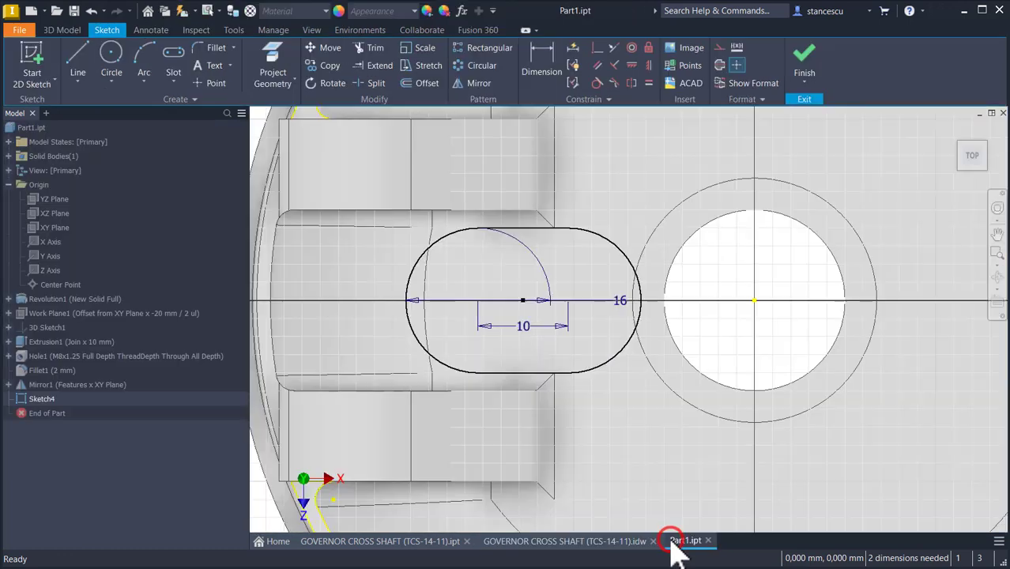
pyautogui.click(553, 60)
pyautogui.click(643, 302)
pyautogui.click(753, 300)
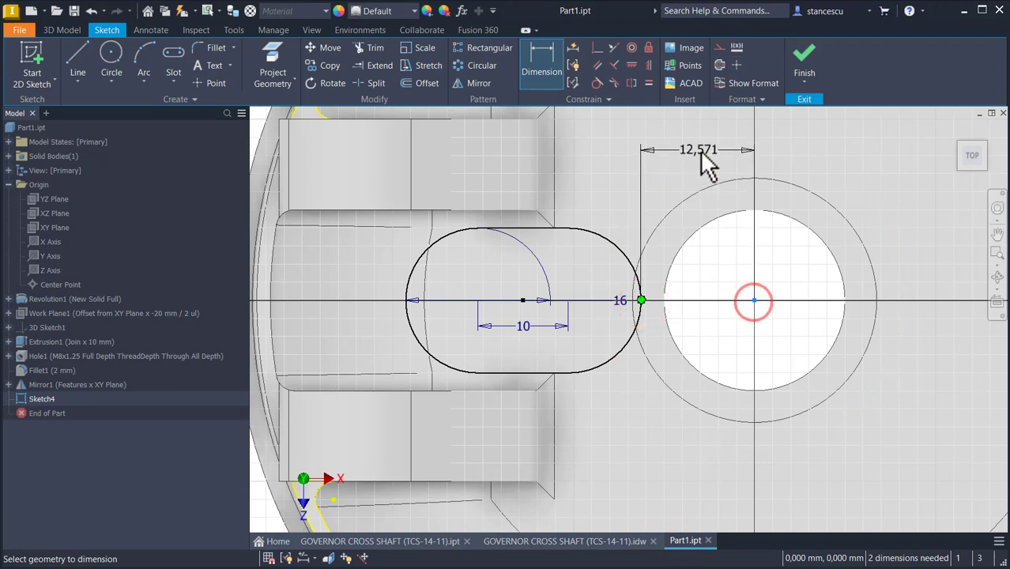
pyautogui.click(698, 151)
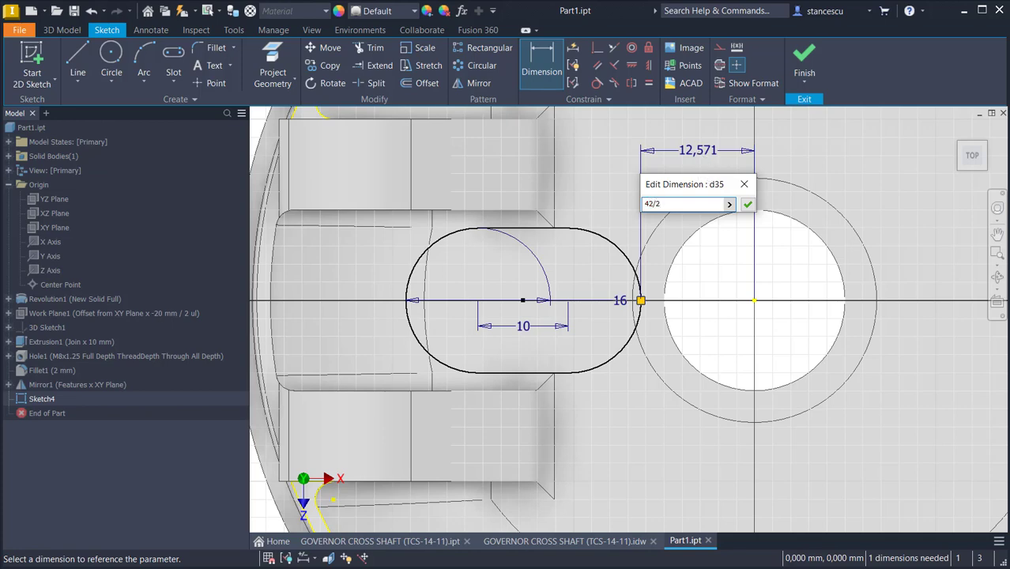
pyautogui.write('42/2')
pyautogui.press('Return')
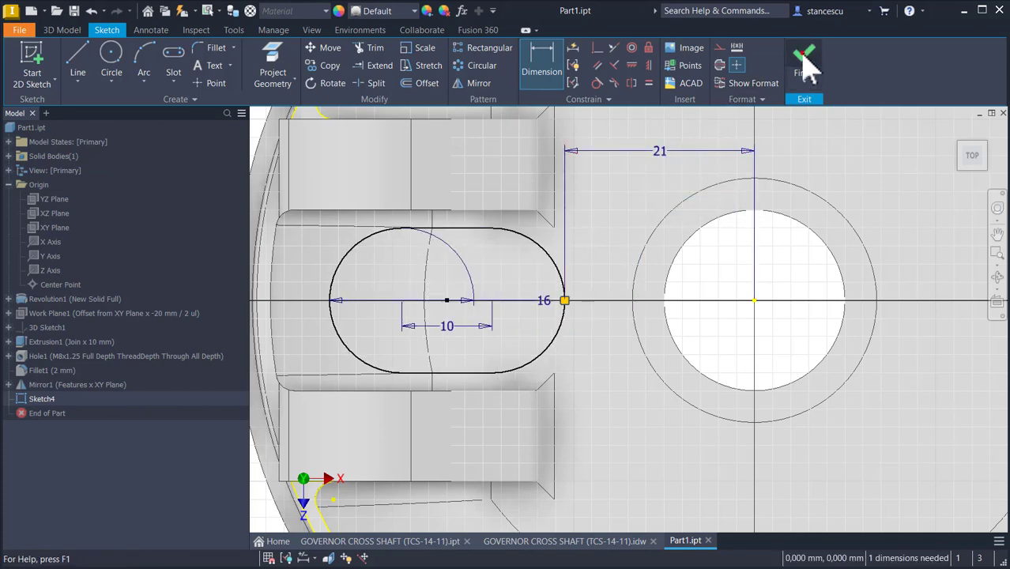
# Step: Finish the sketch and extrude-cut the slot profile through all of the part
pyautogui.click(809, 68)
pyautogui.press('Num_Lock')
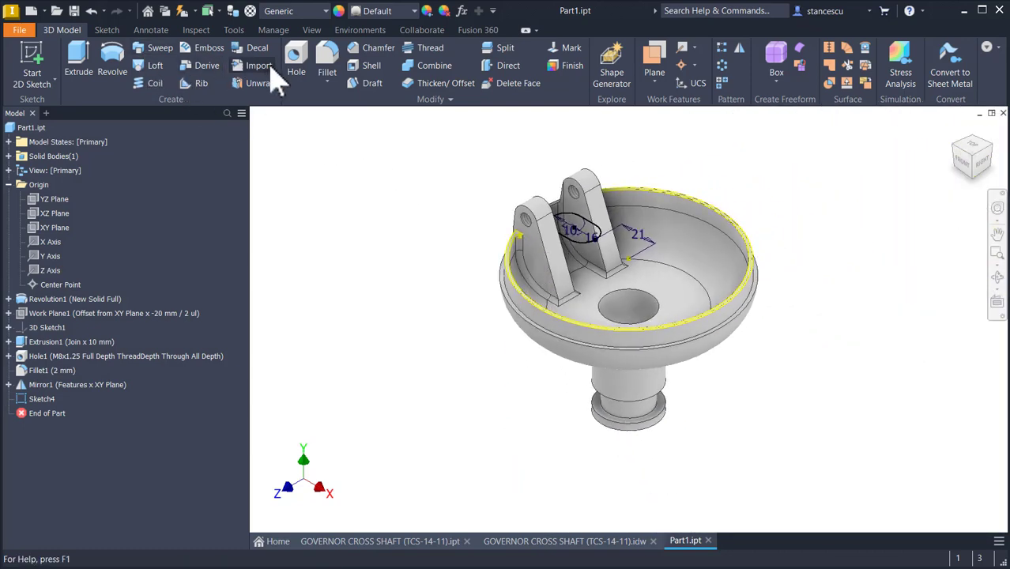
pyautogui.click(71, 62)
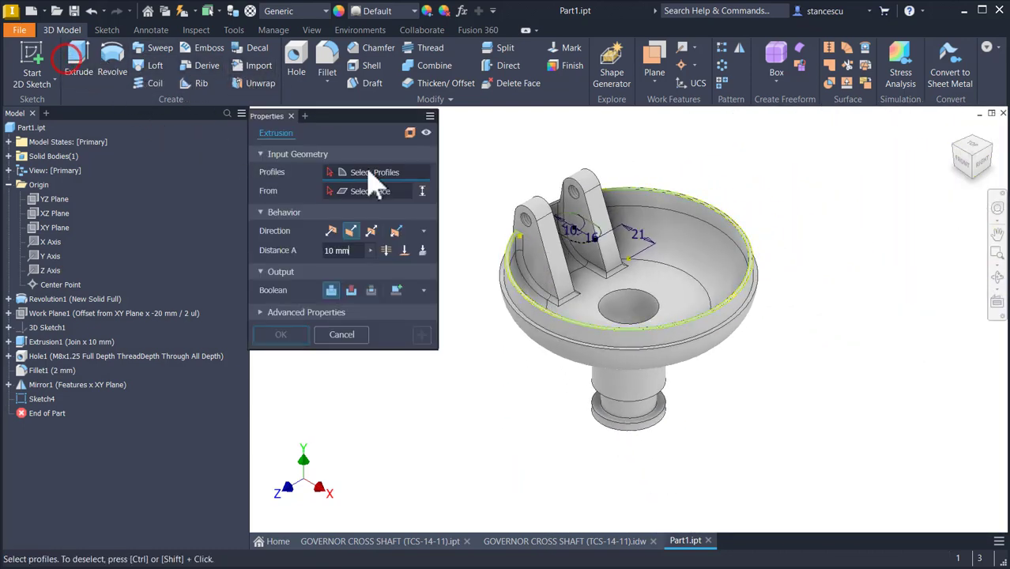
pyautogui.click(582, 238)
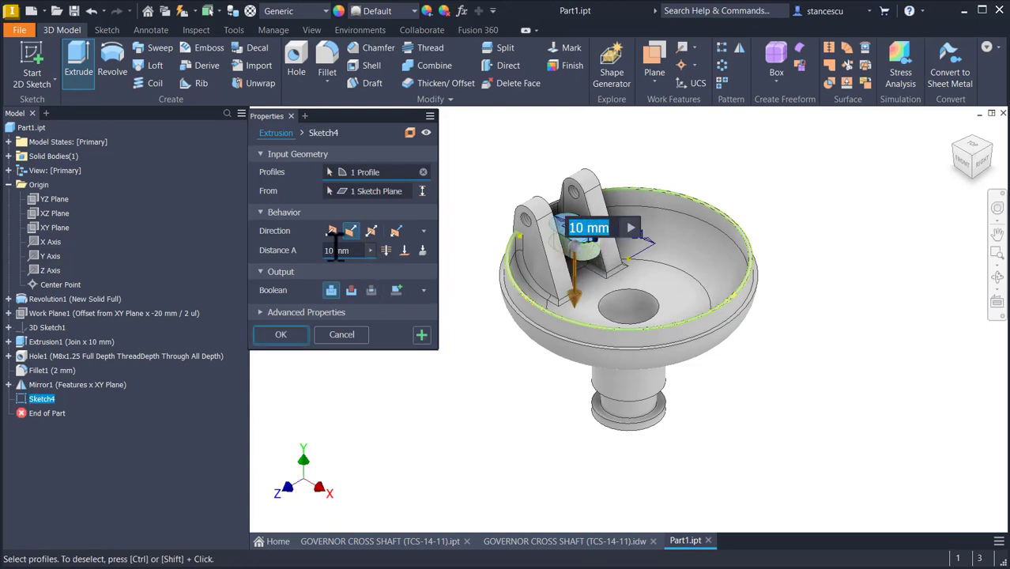
pyautogui.click(353, 290)
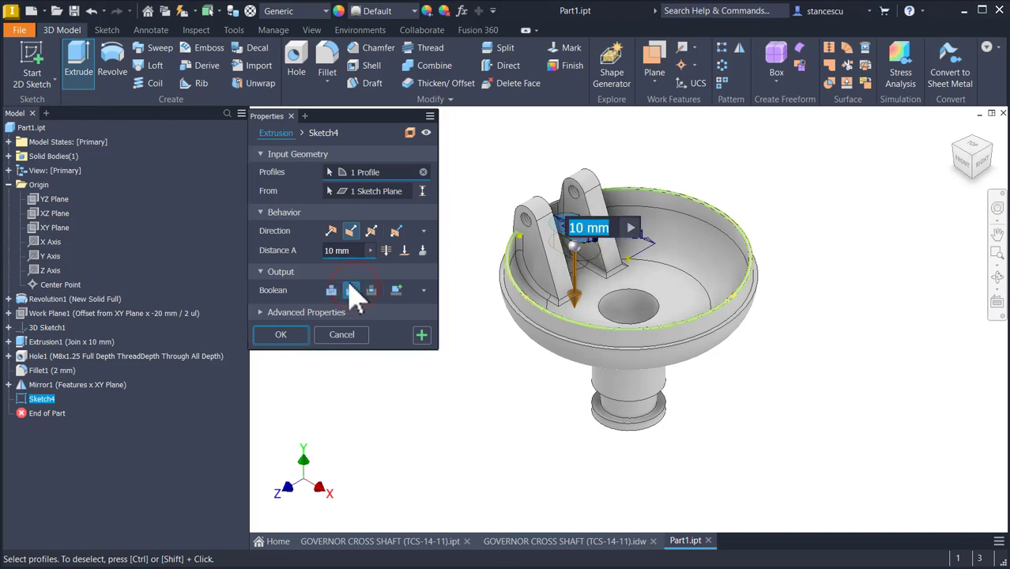
pyautogui.click(385, 249)
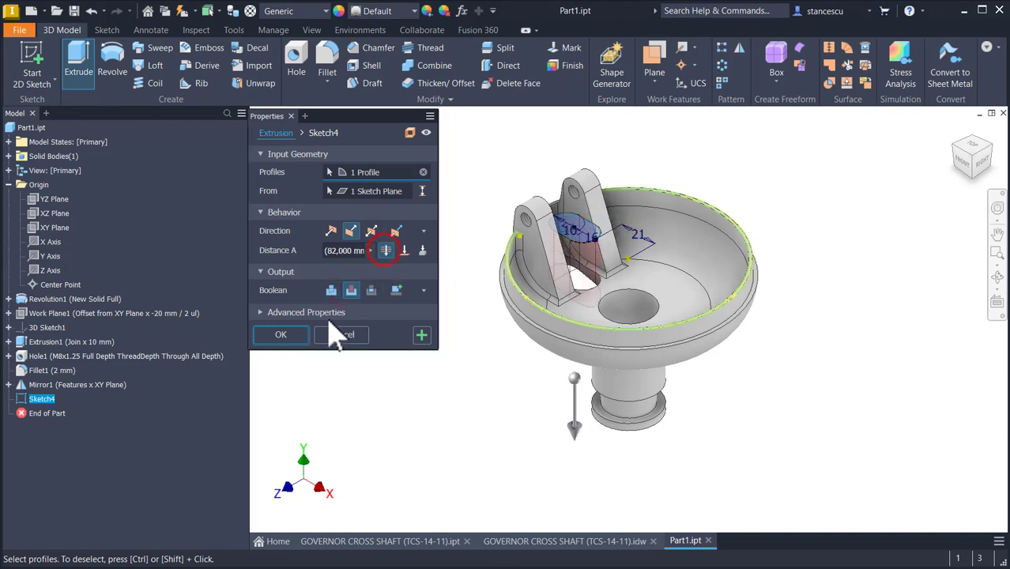
pyautogui.click(281, 334)
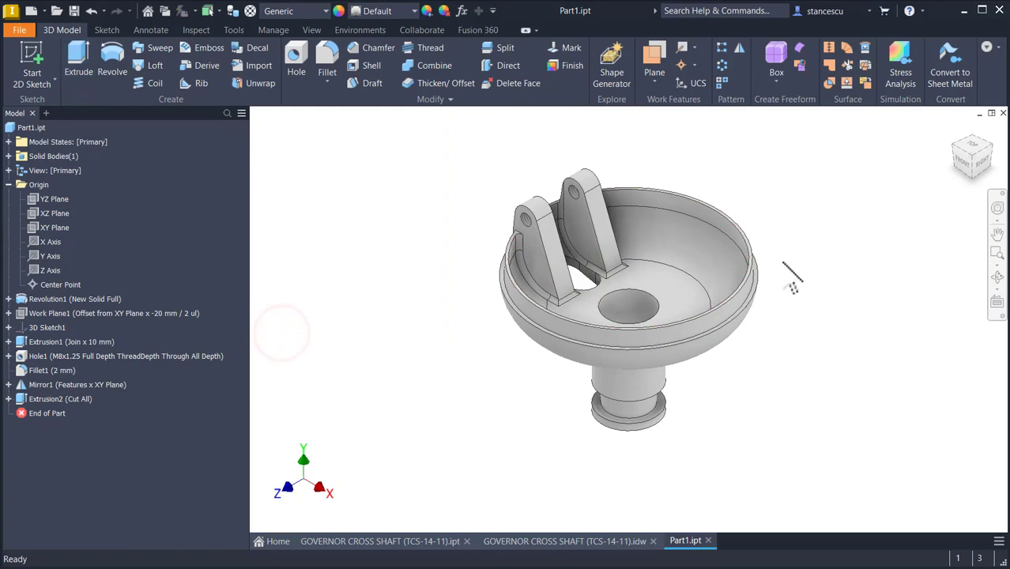
# Step: Orbit and zoom around the part to inspect the new slot cut in the bowl floor
pyautogui.keyDown('shift'); pyautogui.moveTo(662, 297); pyautogui.dragTo(443, 261, button='middle'); pyautogui.keyUp('shift')
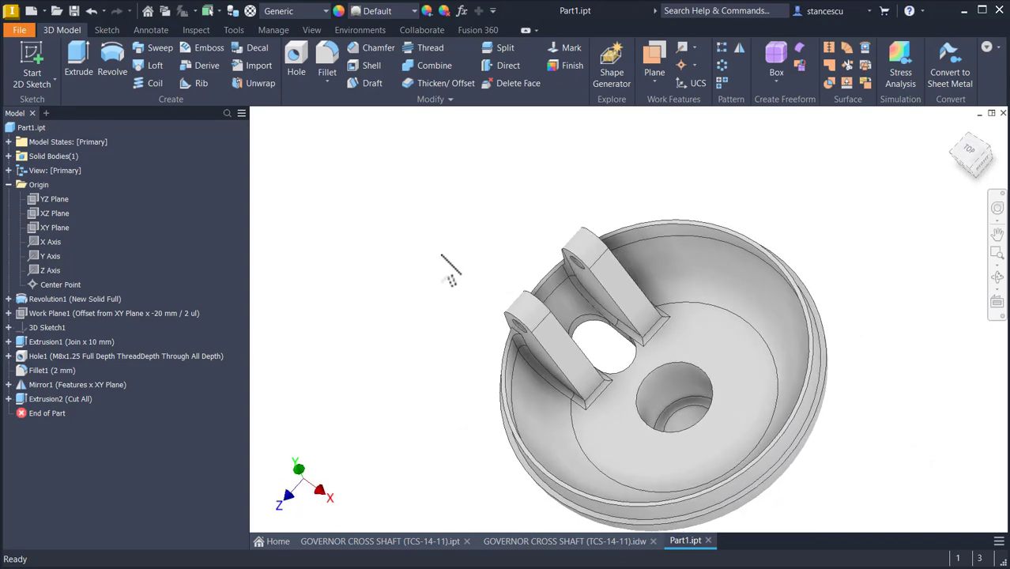
pyautogui.press('F6')
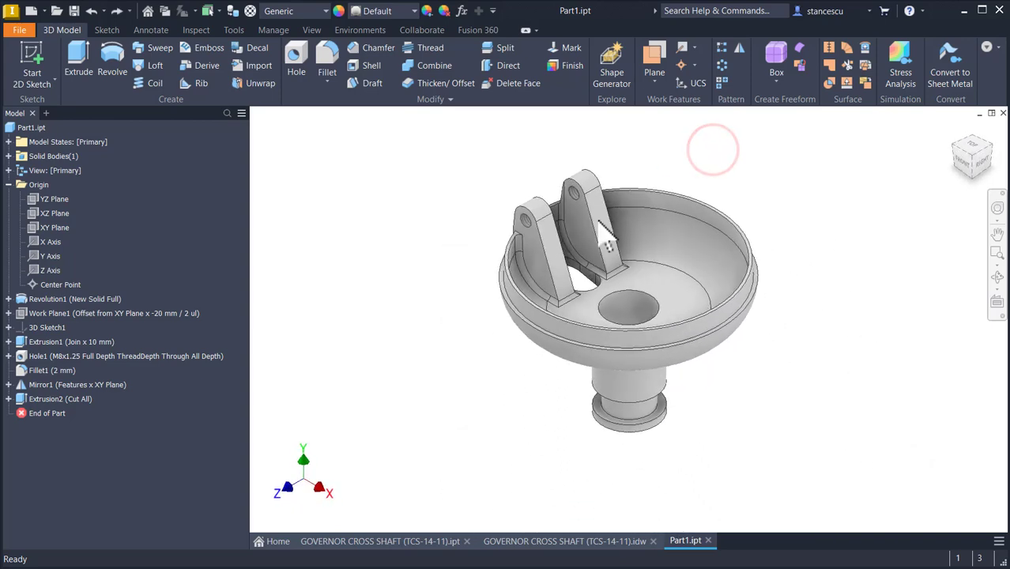
pyautogui.scroll(5, 561, 324)
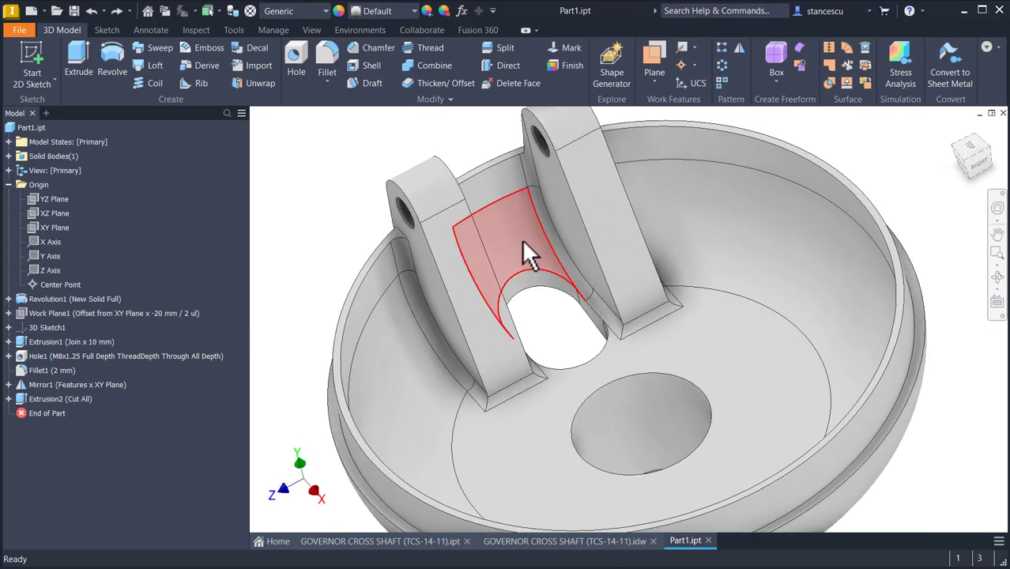
pyautogui.scroll(-3, 509, 450)
pyautogui.scroll(-1, 510, 450)
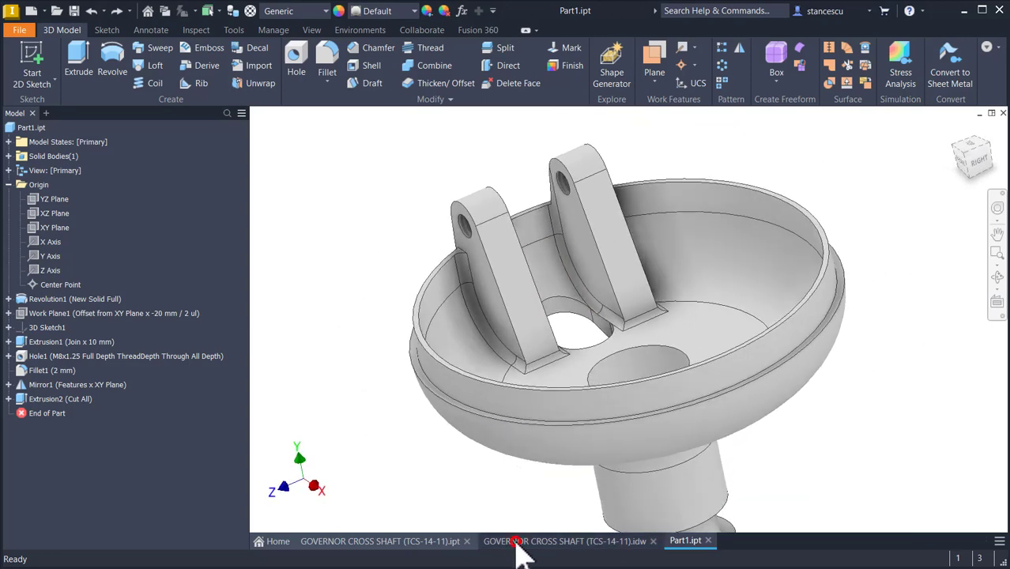
# Step: Switch to the reference drawing and examine the 8xM8 hole callout at the arm in section A-A
pyautogui.click(517, 542)
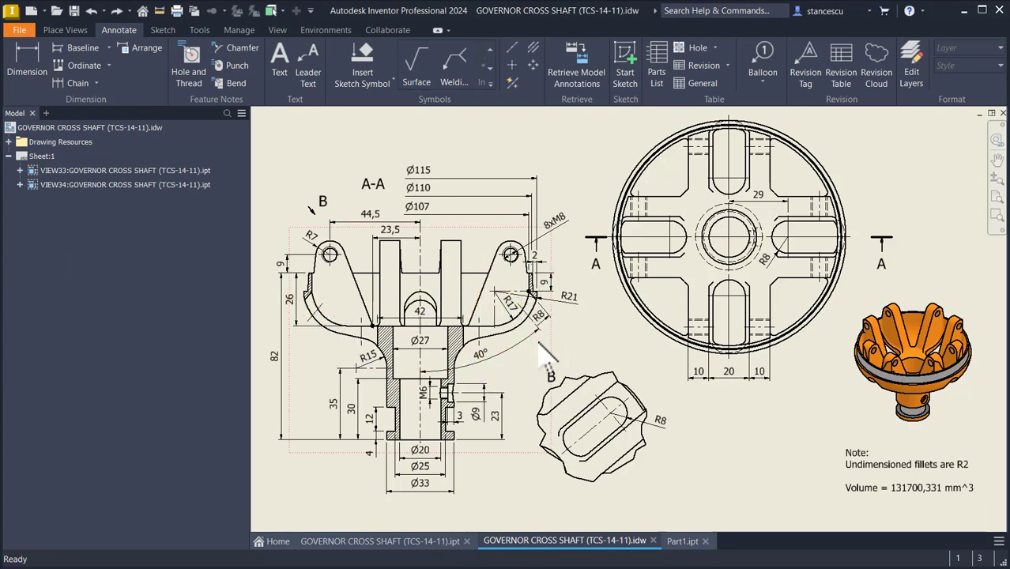
pyautogui.click(510, 253)
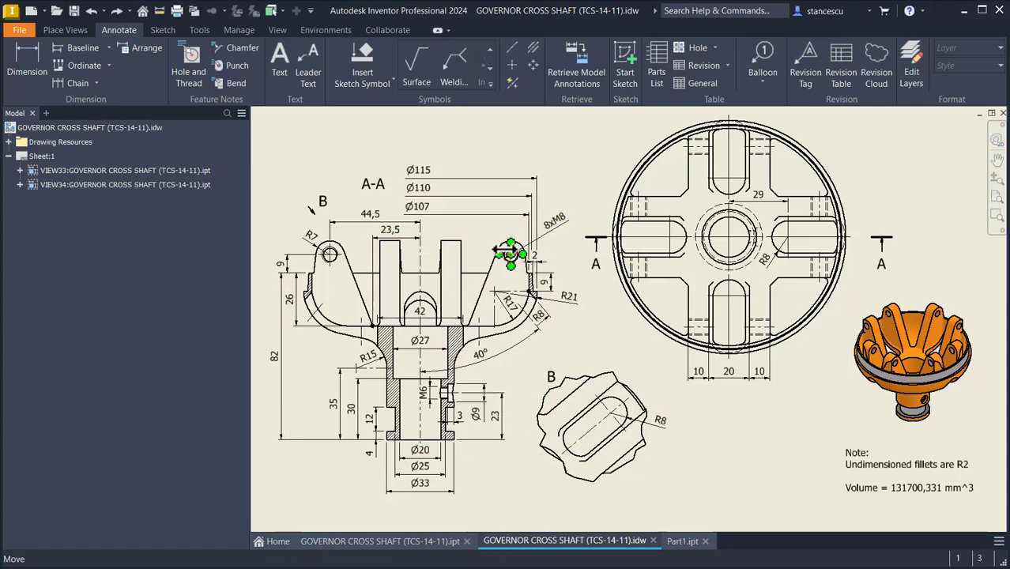
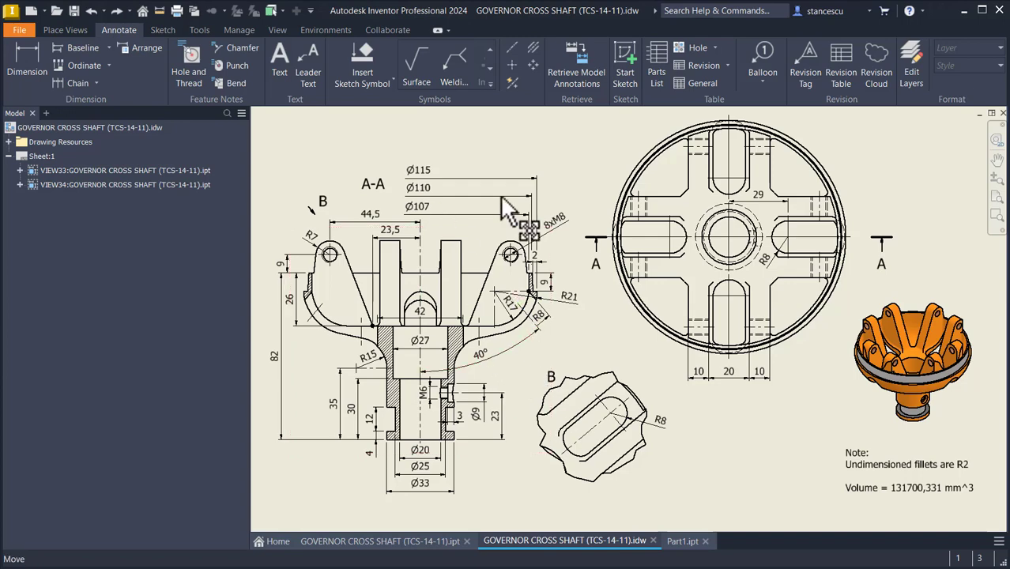
# Step: Return to the part and start a new sketch on the top face of the bowl's rim
pyautogui.click(678, 545)
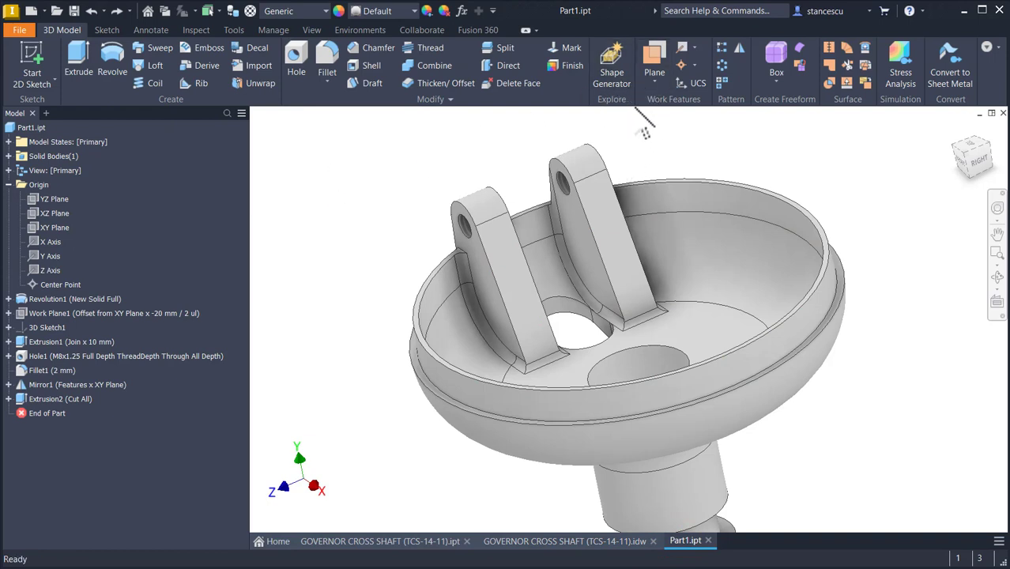
pyautogui.scroll(8, 427, 294)
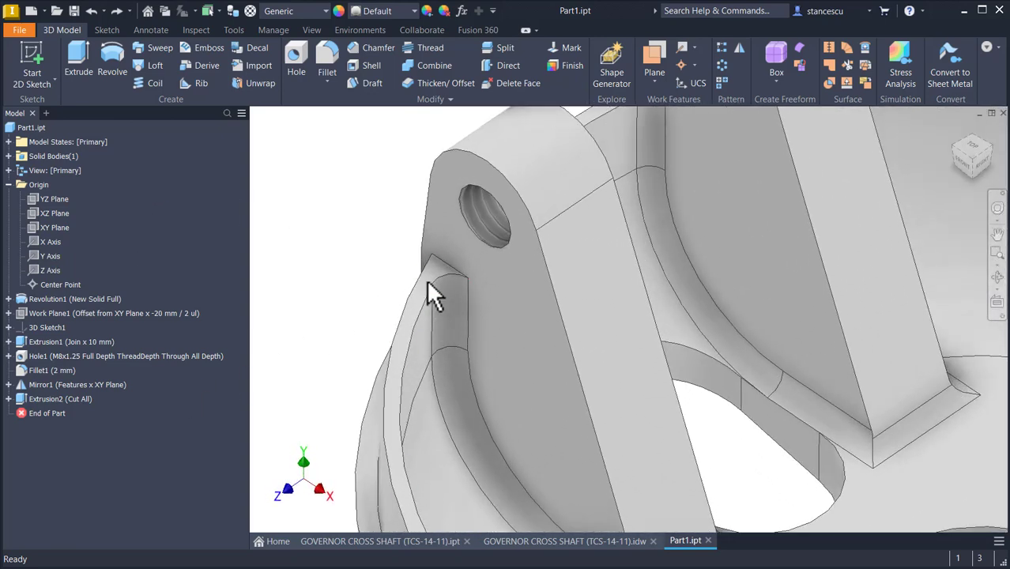
pyautogui.click(430, 275)
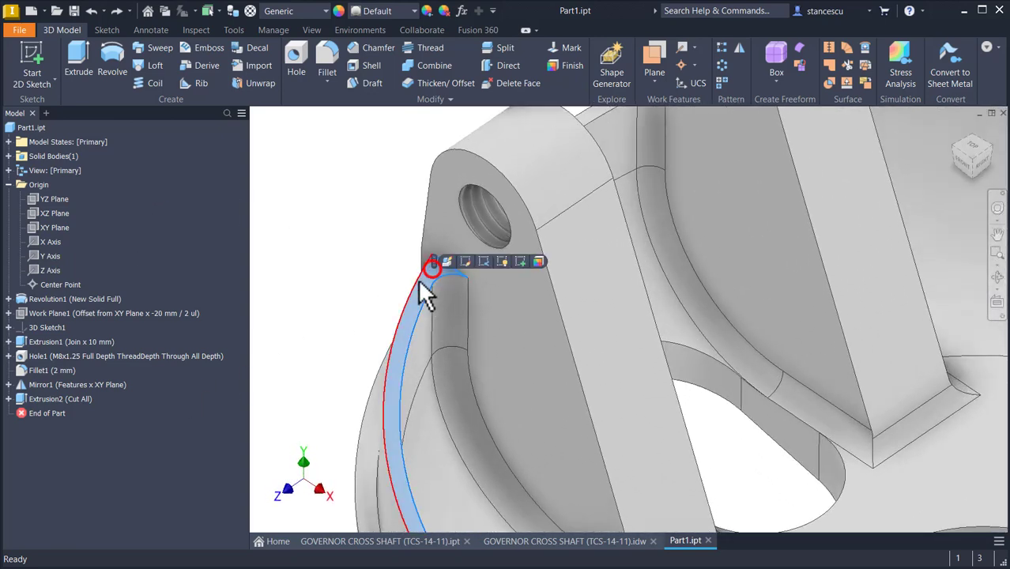
pyautogui.click(519, 262)
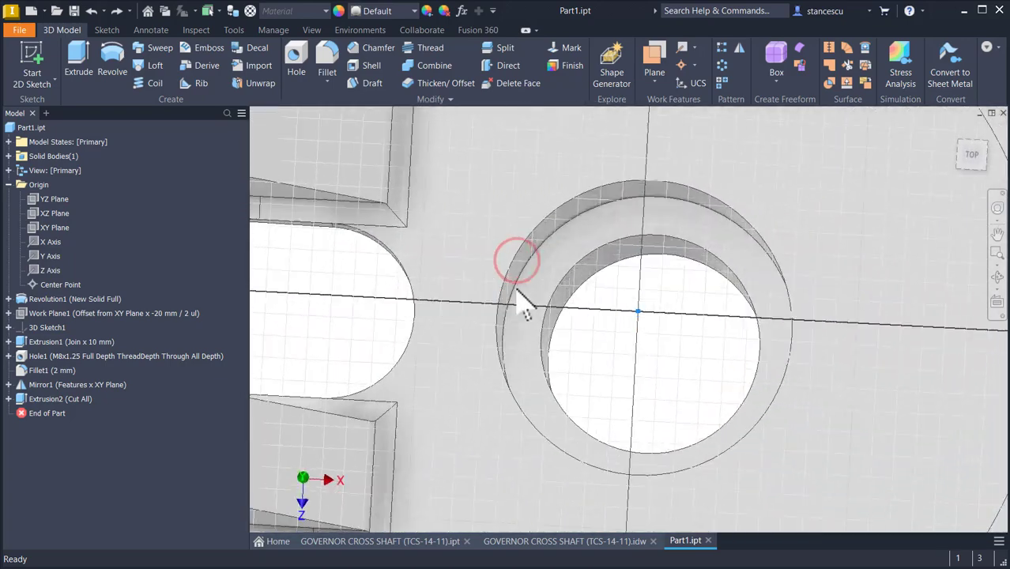
pyautogui.press('Num_Lock')
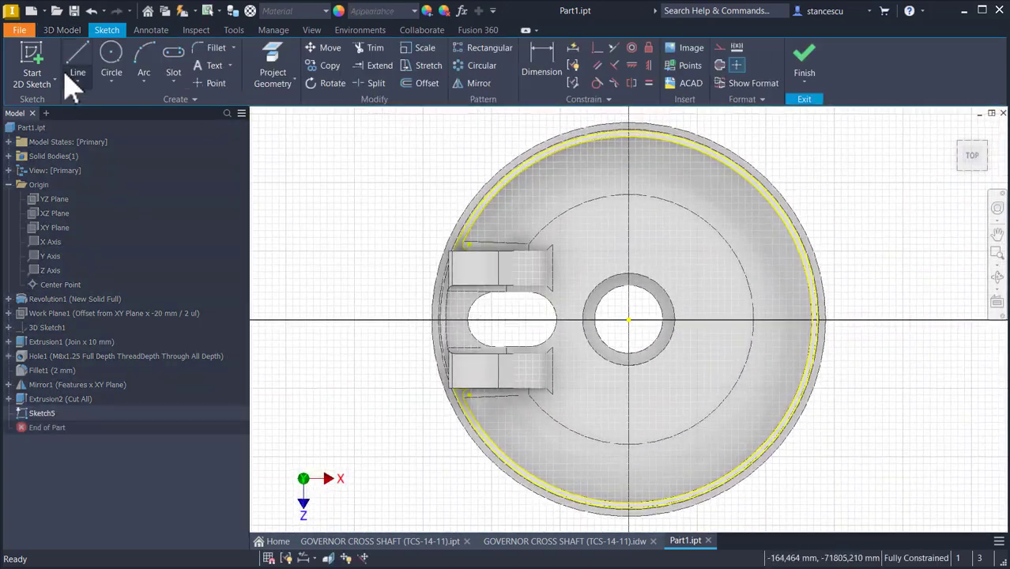
# Step: Draw a vertical line through the bowl's centre across the full rim diameter and finish the sketch
pyautogui.click(73, 66)
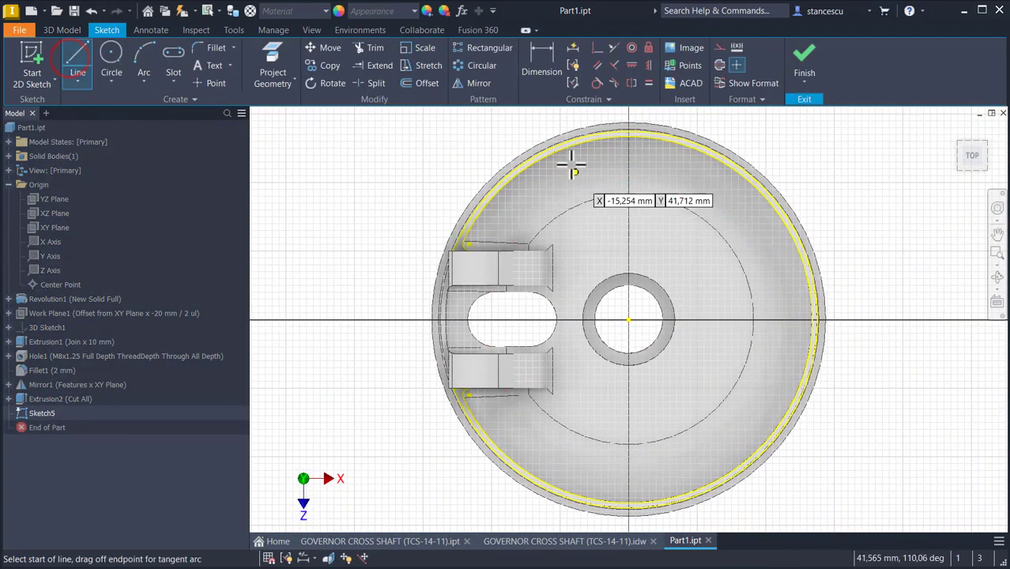
pyautogui.click(629, 131)
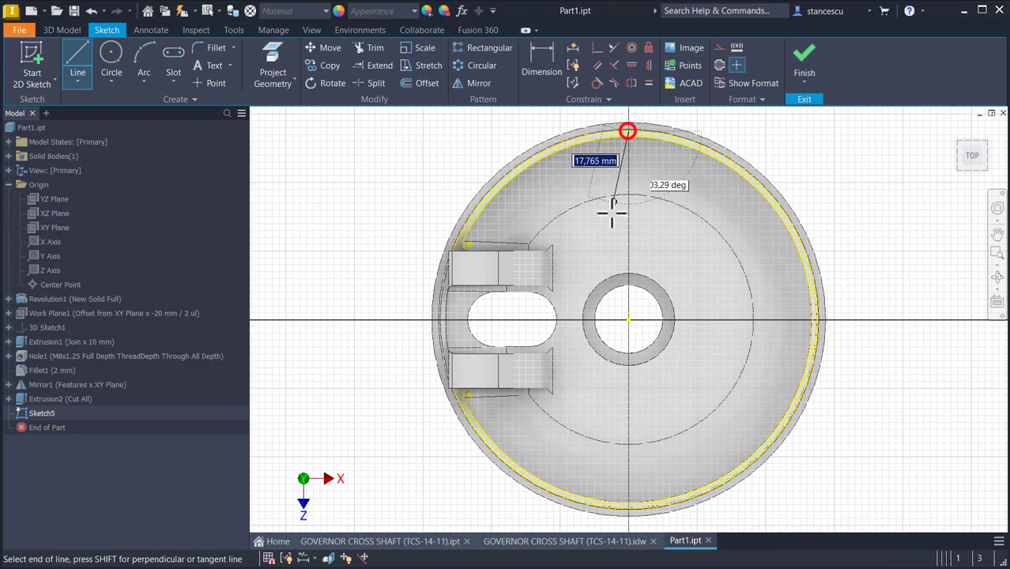
pyautogui.doubleClick(629, 506)
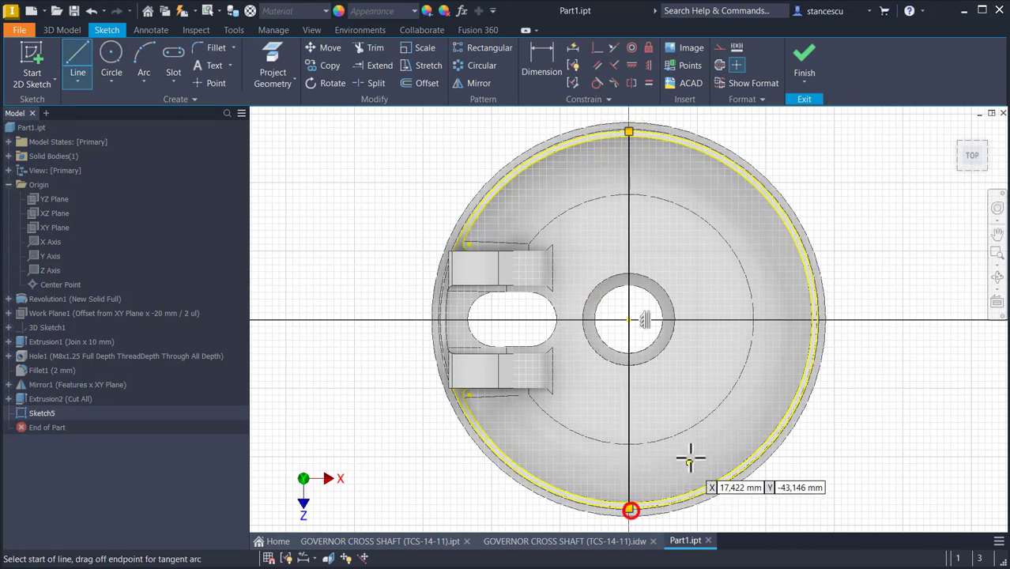
pyautogui.click(804, 57)
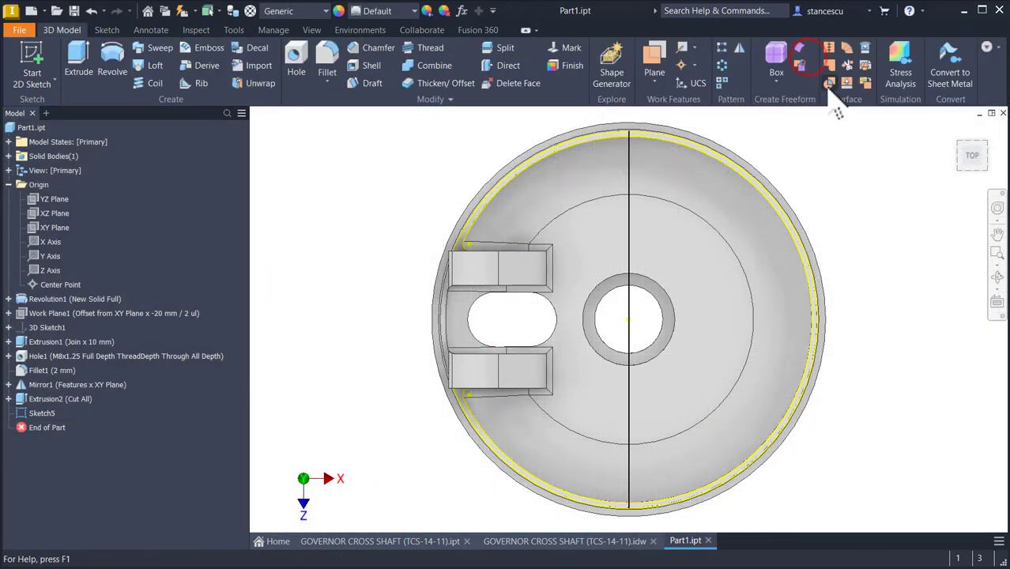
# Step: Create a work axis along the sketched diameter line
pyautogui.press('F6')
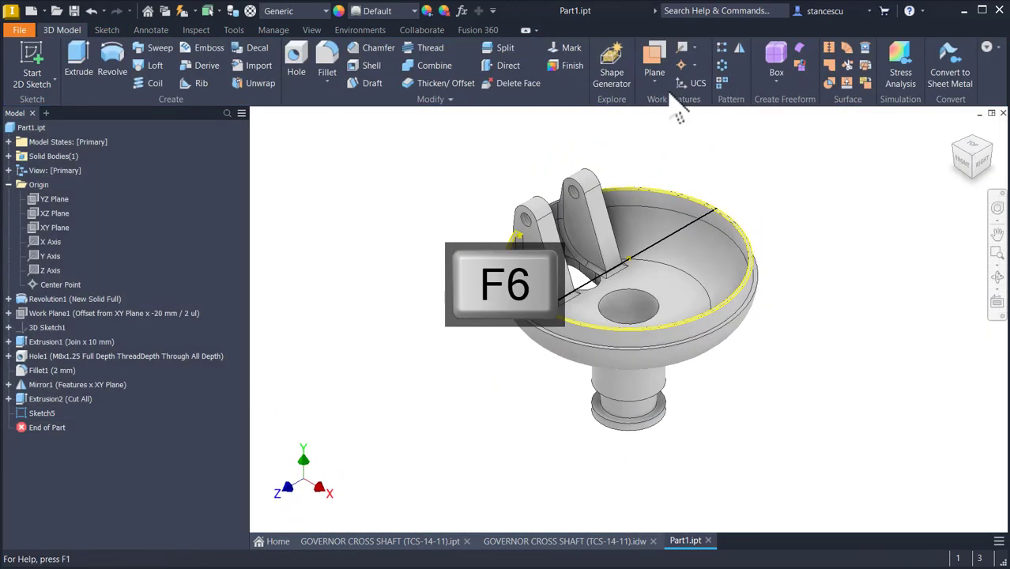
pyautogui.click(685, 50)
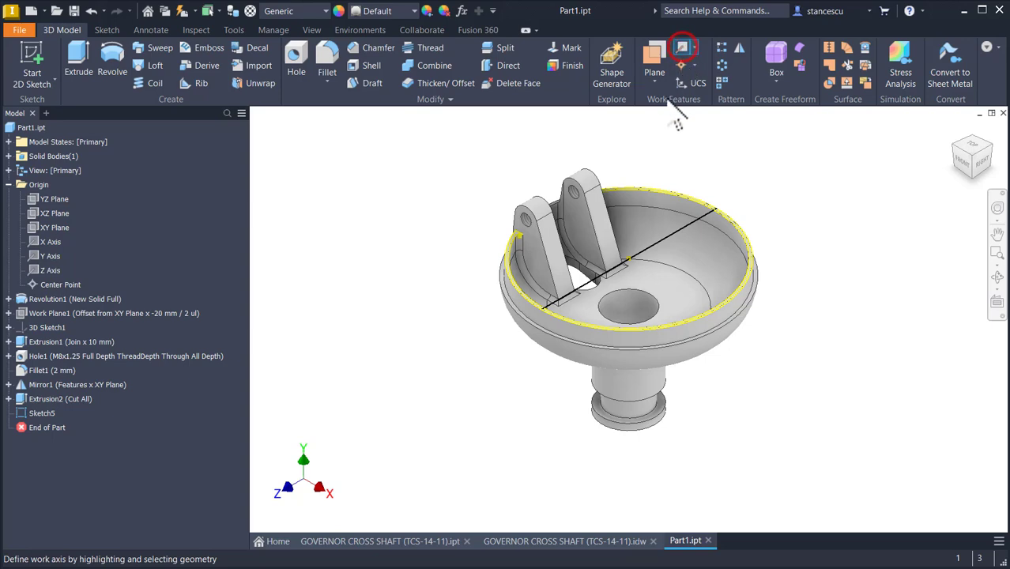
pyautogui.click(681, 229)
# Step: Create a work plane through the new work axis, angled 140 deg to the rim's top face
pyautogui.scroll(3, 538, 318)
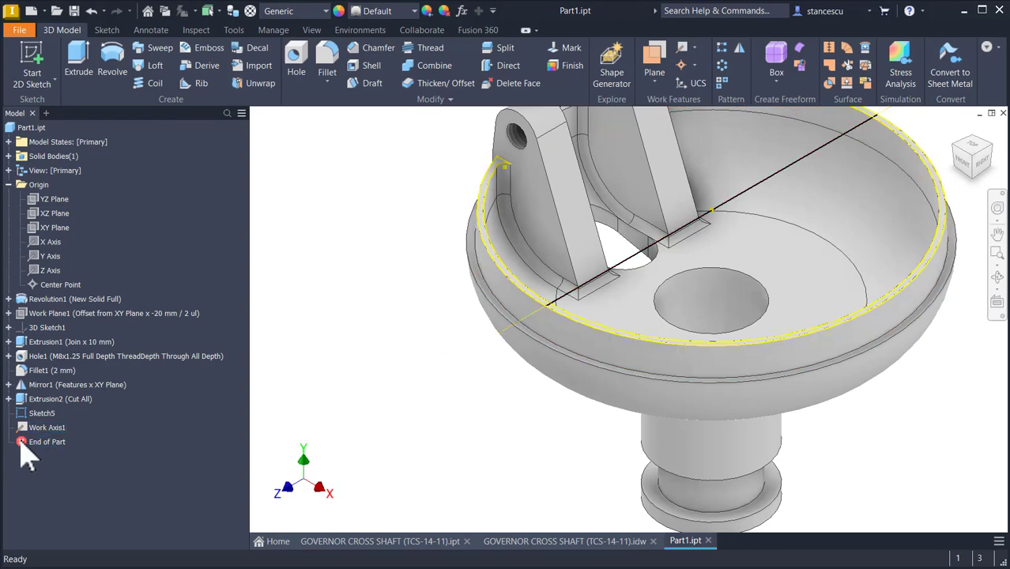
pyautogui.click(653, 59)
pyautogui.scroll(4, 514, 180)
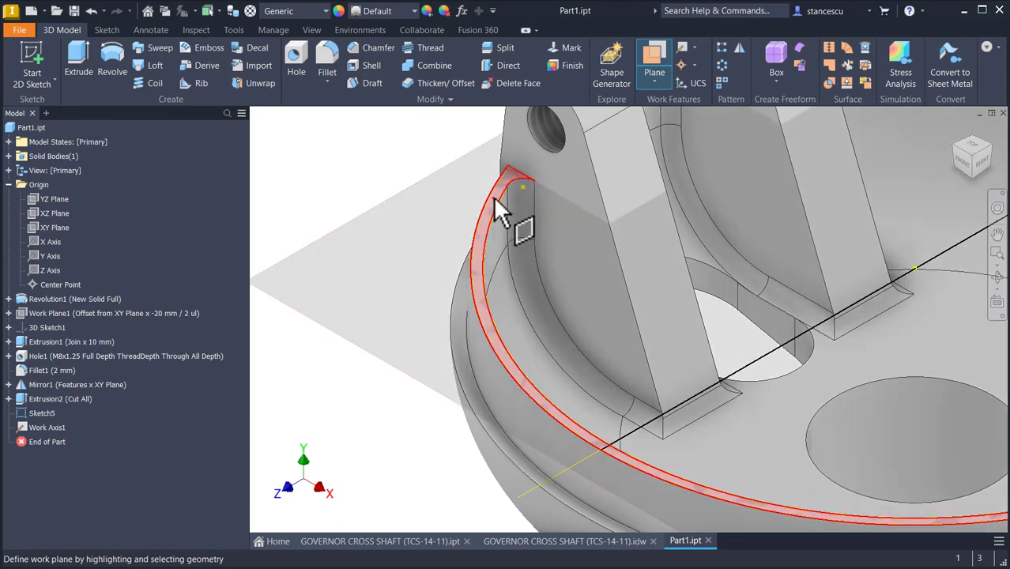
pyautogui.click(493, 196)
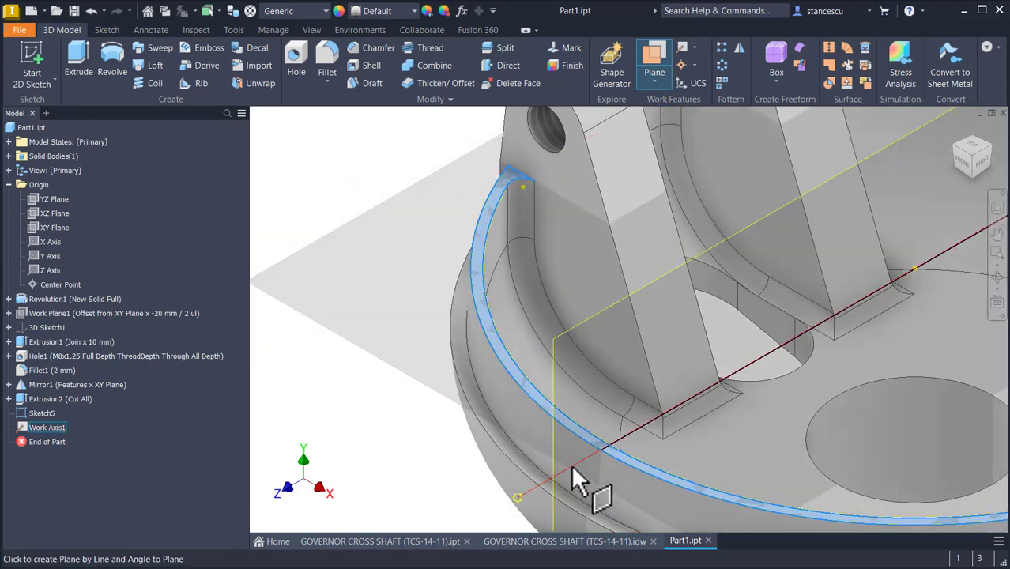
pyautogui.click(570, 465)
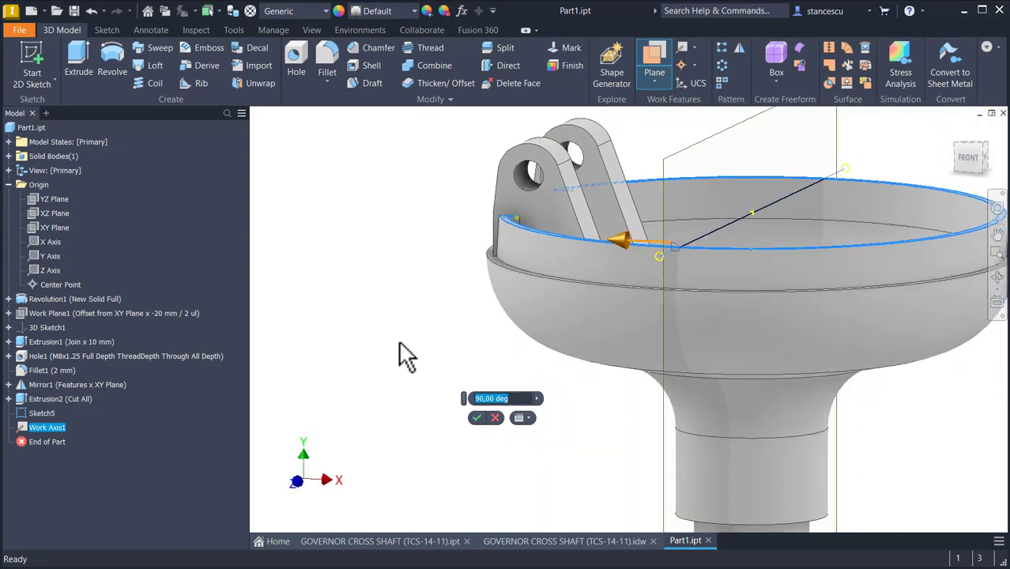
pyautogui.moveTo(644, 235); pyautogui.dragTo(618, 304)
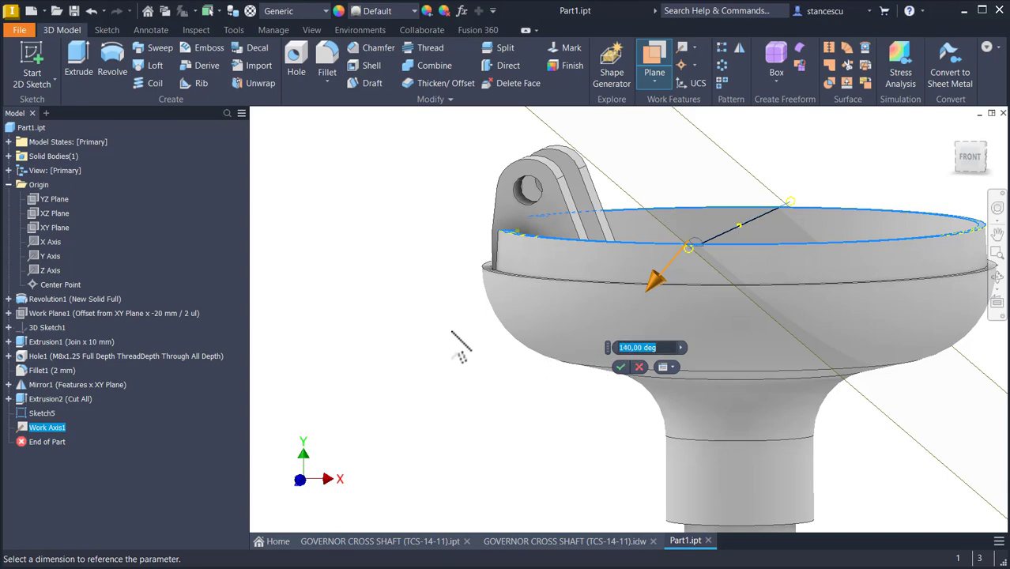
pyautogui.click(619, 366)
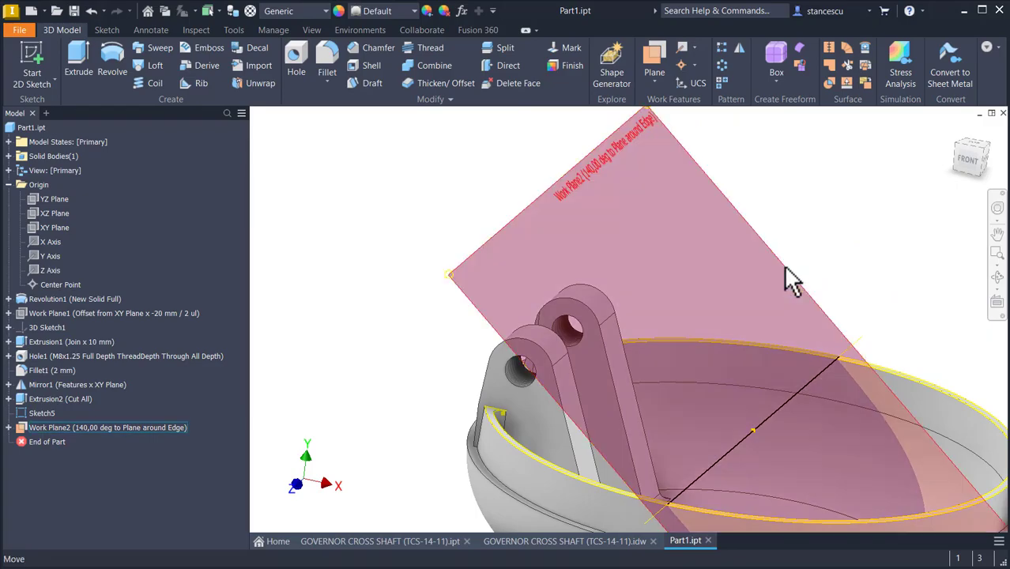
# Step: Start a new sketch on the angled work plane
pyautogui.click(798, 274)
pyautogui.click(818, 258)
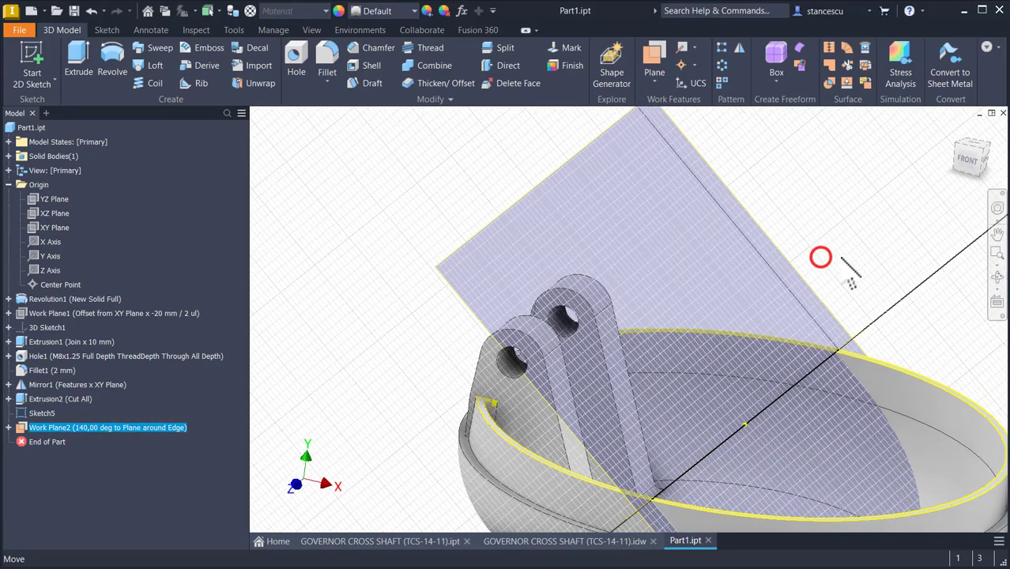
pyautogui.press('Num_Lock')
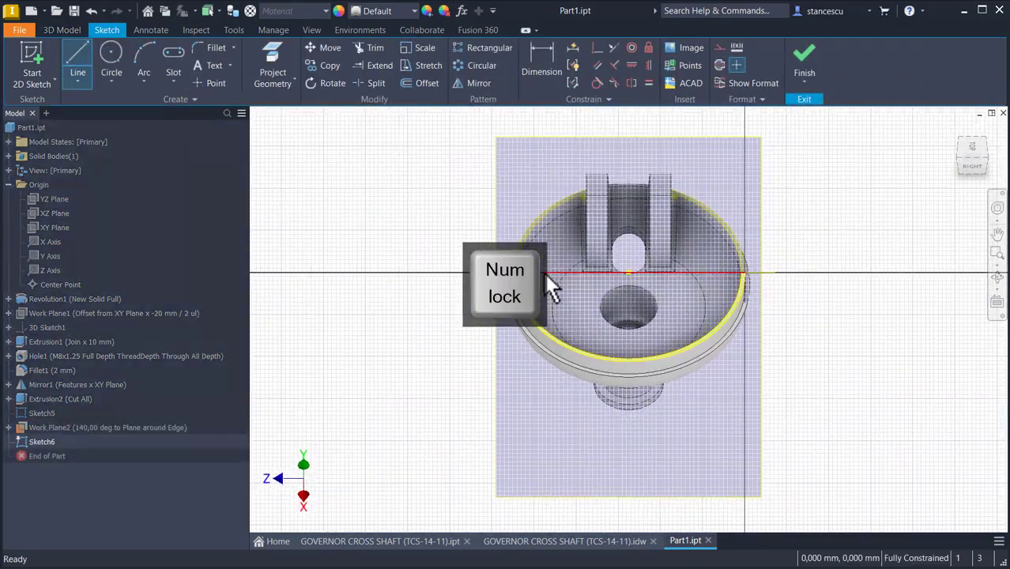
pyautogui.press('Escape')
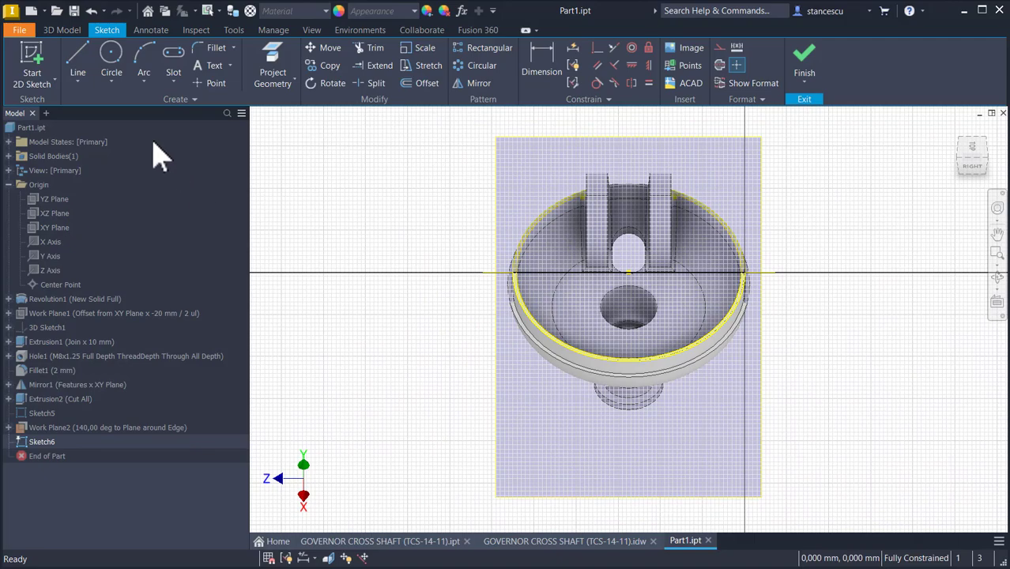
# Step: Sketch a vertical centre-to-centre slot about 15 mm long in the gap between the two arms
pyautogui.click(174, 56)
pyautogui.scroll(4, 620, 275)
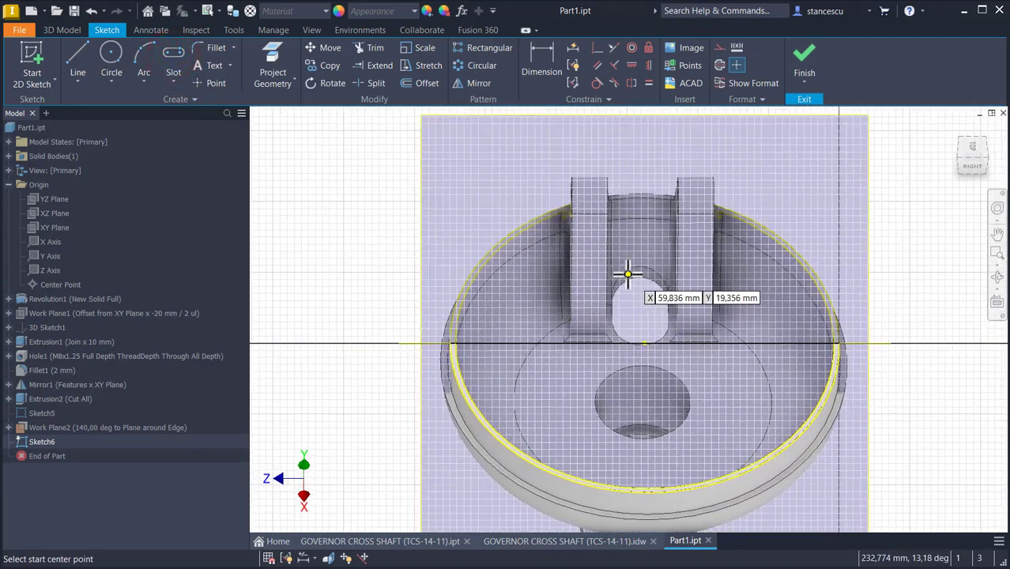
pyautogui.click(637, 264)
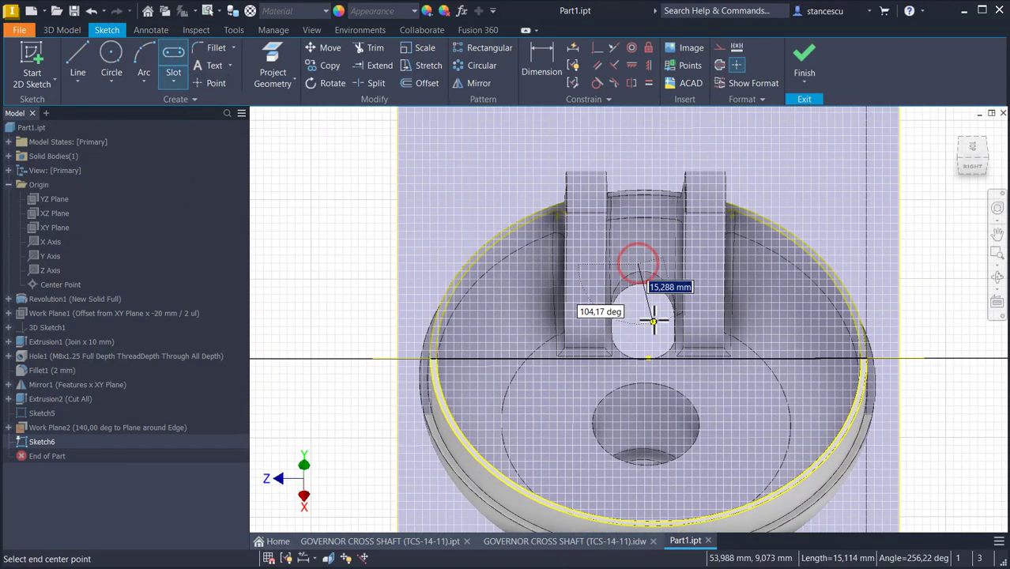
pyautogui.click(638, 340)
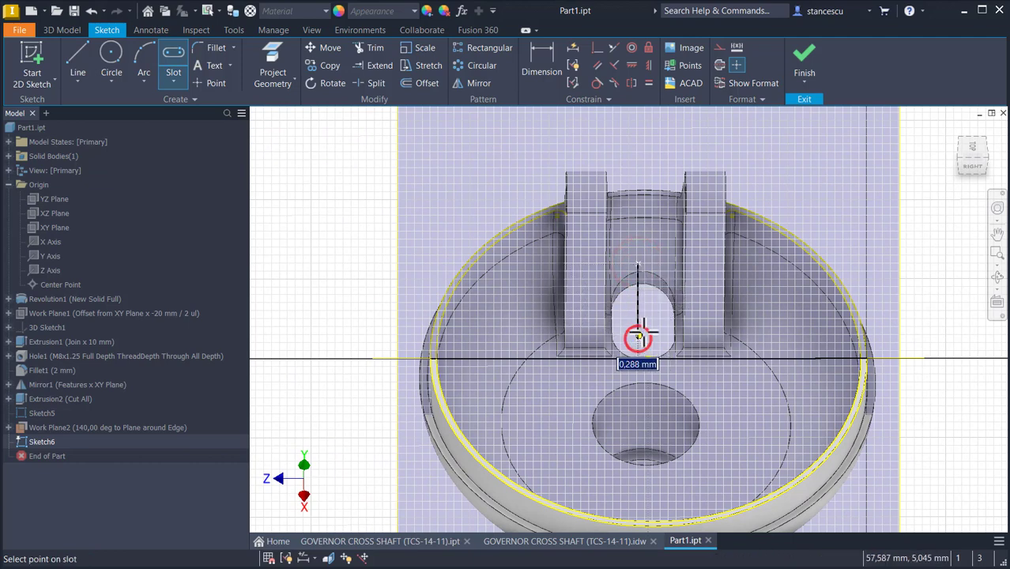
pyautogui.click(660, 322)
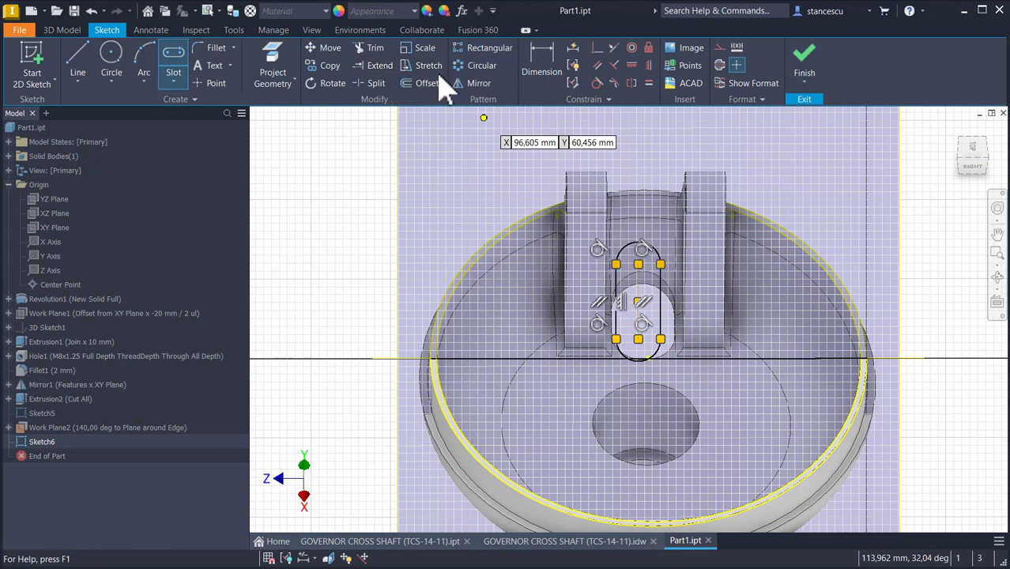
pyautogui.press('Escape')
# Step: Project the edge between the arms and the rim geometry into the sketch
pyautogui.click(272, 63)
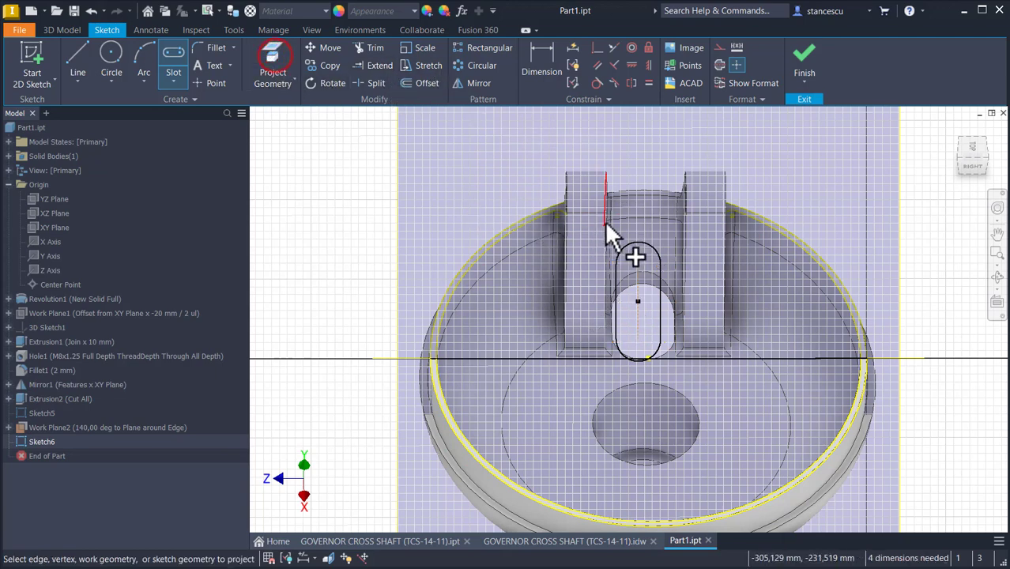
pyautogui.click(629, 218)
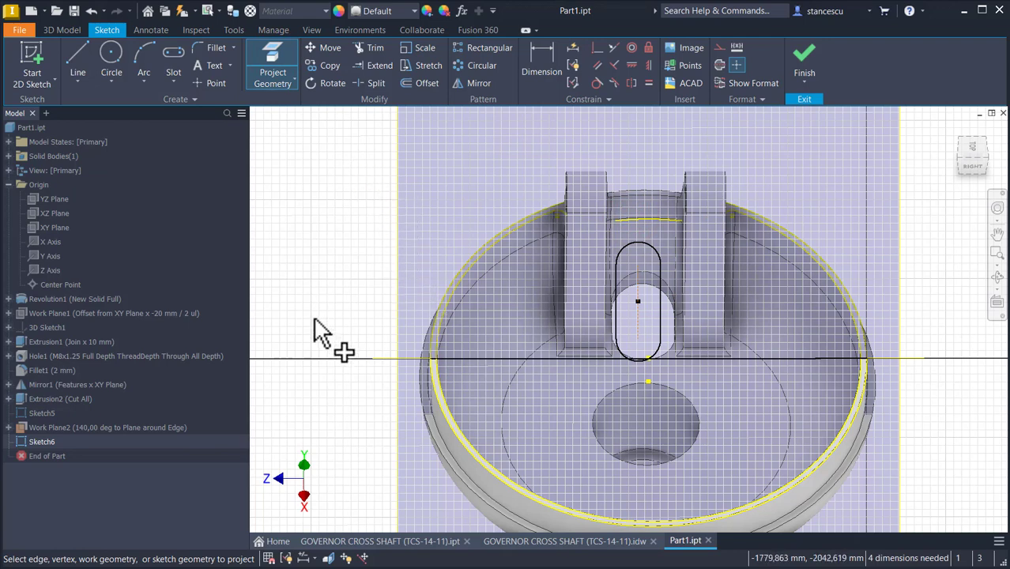
pyautogui.click(529, 360)
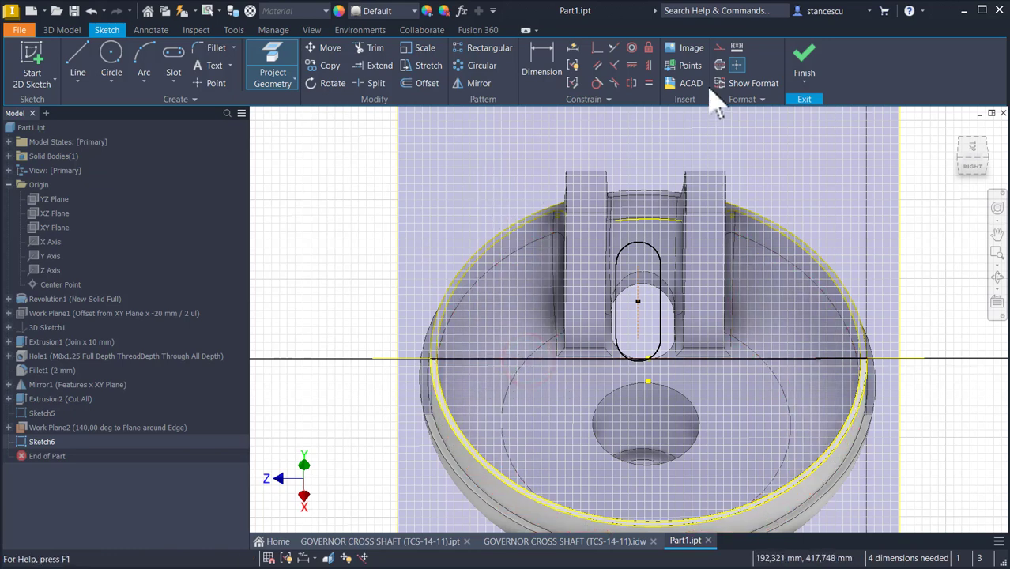
# Step: Constrain the slot's centre point vertically with the projected centre point
pyautogui.click(646, 66)
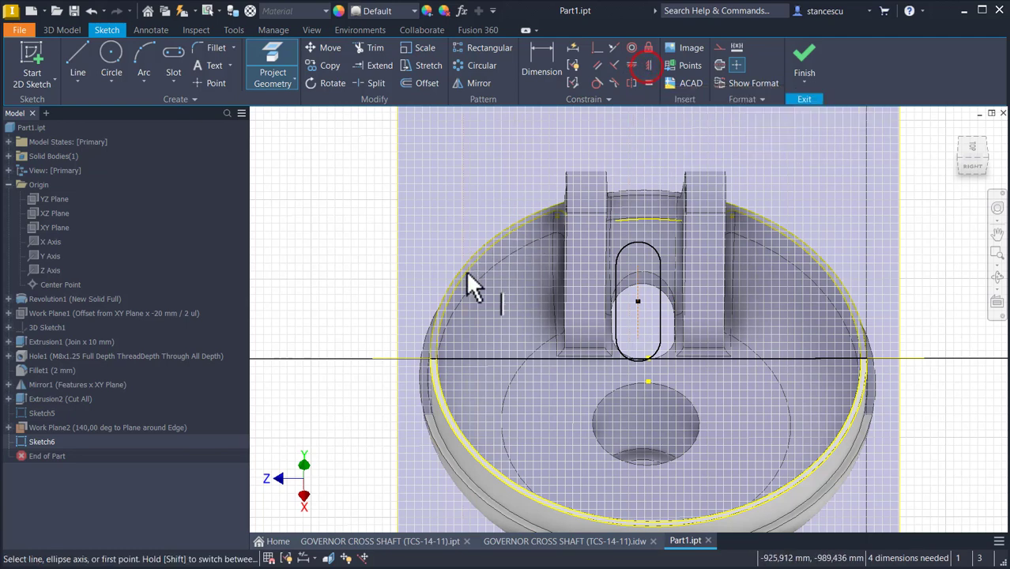
pyautogui.click(637, 301)
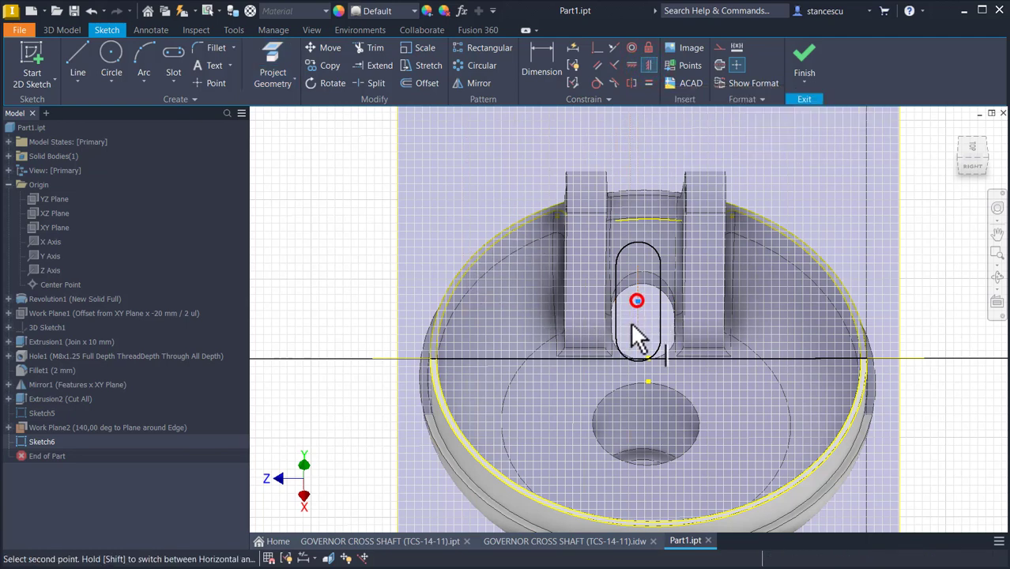
pyautogui.click(648, 382)
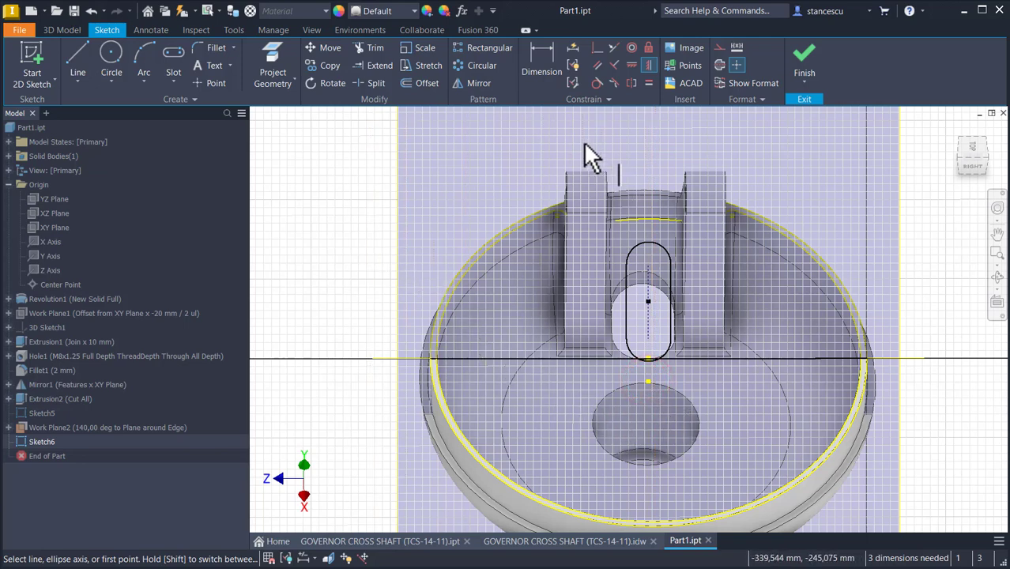
# Step: Make the slot's upper end tangent to the projected top edge and its lower end tangent to the horizontal line
pyautogui.click(597, 85)
pyautogui.click(653, 246)
pyautogui.click(662, 224)
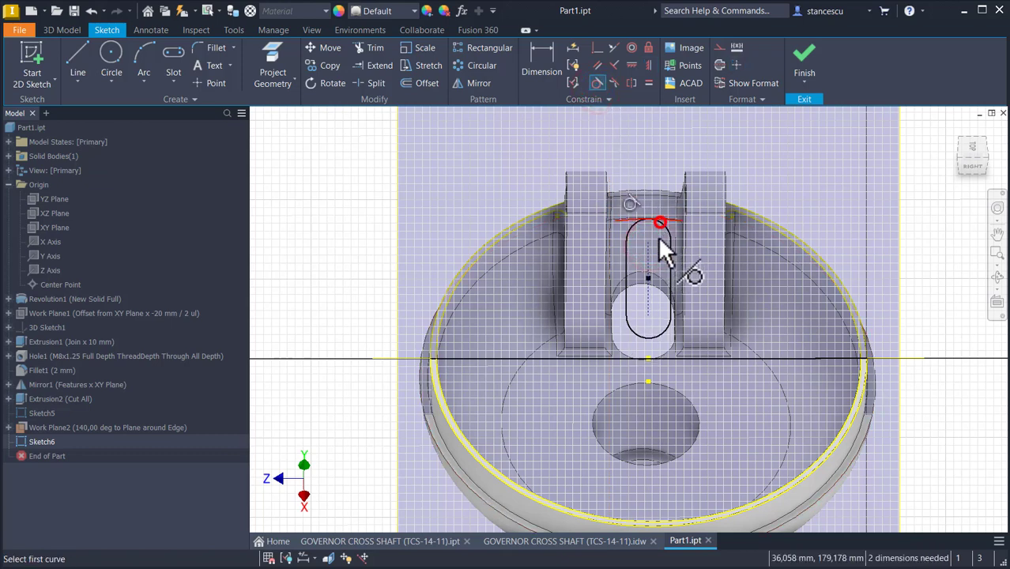
pyautogui.click(639, 338)
pyautogui.click(617, 360)
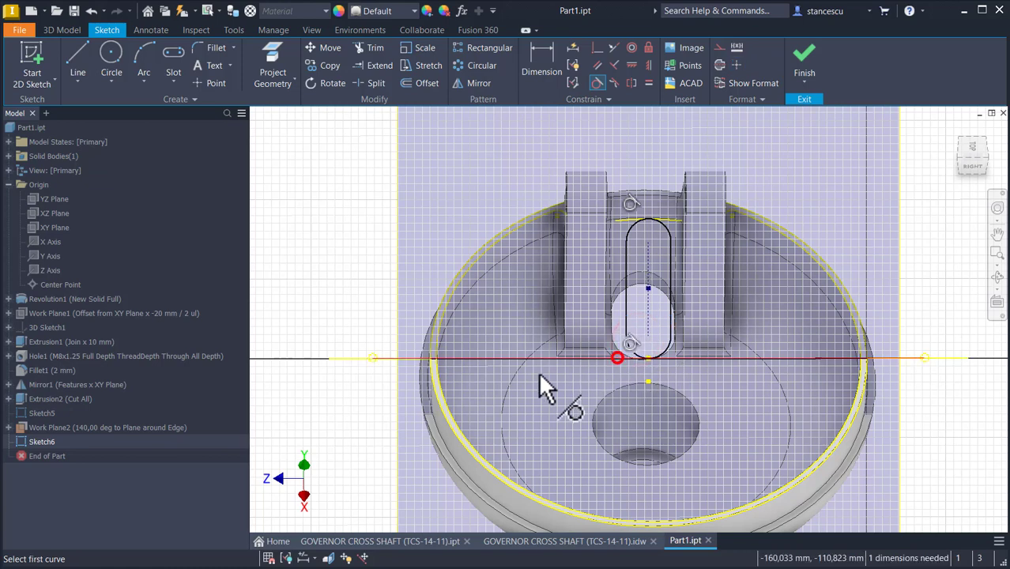
# Step: Add a dimension to the slot's upper end arc
pyautogui.click(543, 65)
pyautogui.click(667, 225)
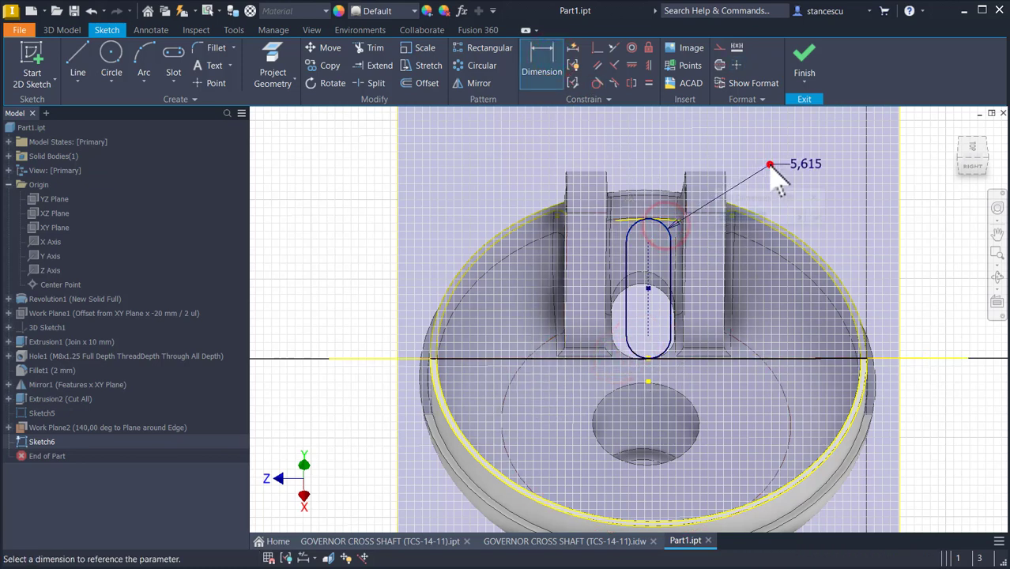
pyautogui.click(767, 166)
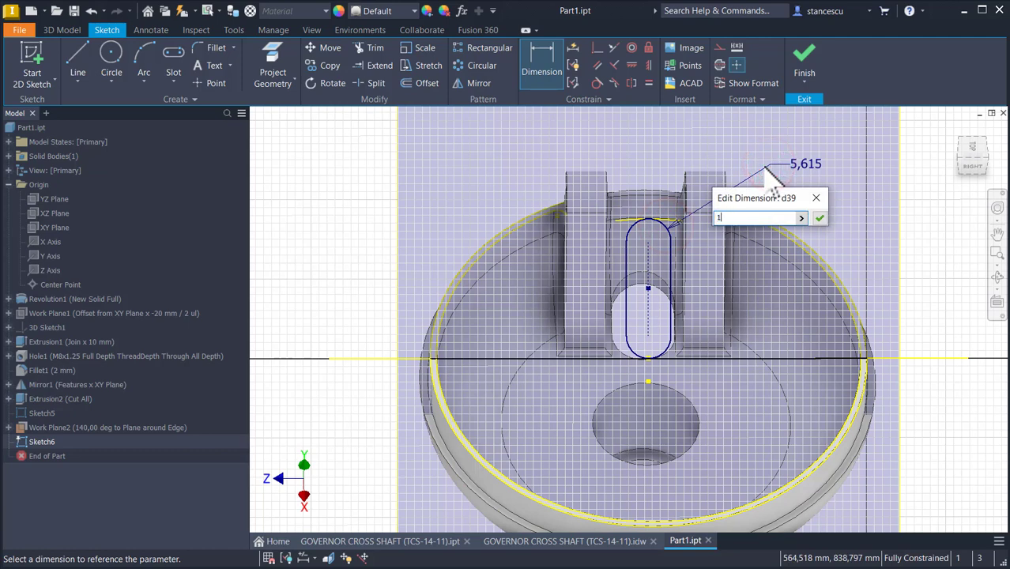
# Step: Try setting the slot's end-arc dimension to 8*2, then undo the change
pyautogui.write('1')
pyautogui.press('BackSpace')
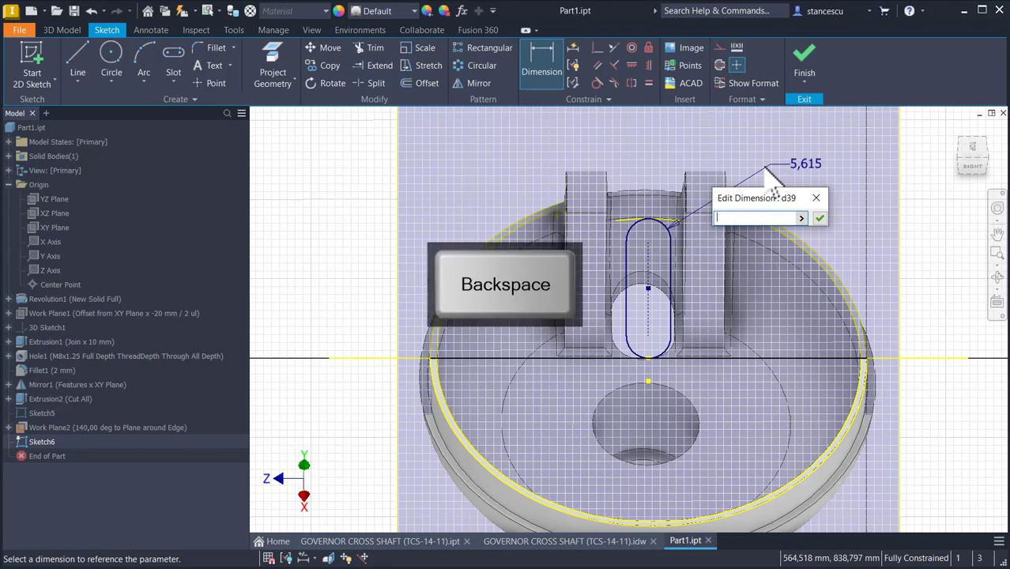
pyautogui.write('8*2')
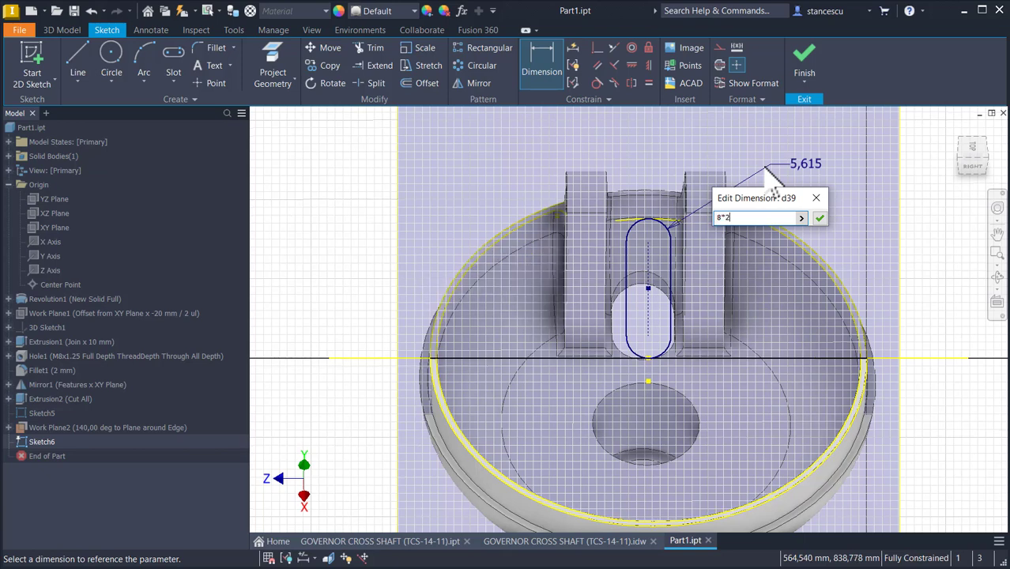
pyautogui.click(820, 218)
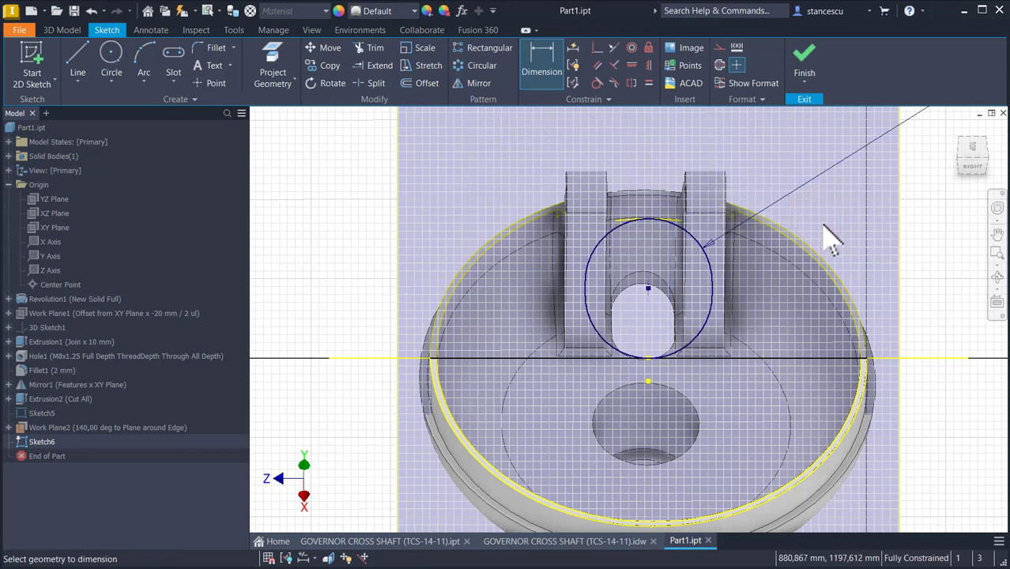
pyautogui.hotkey('ctrl', 'z')
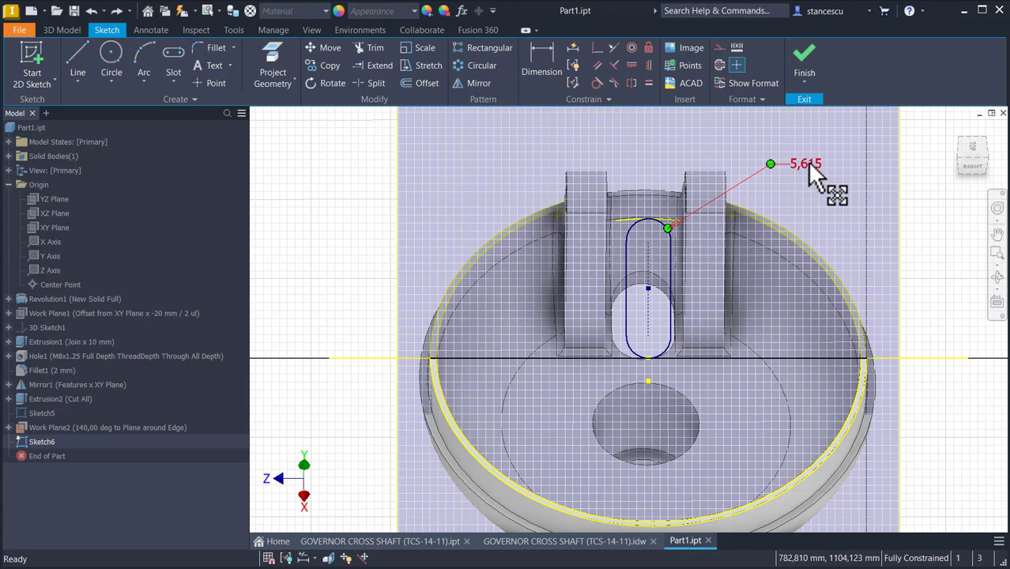
# Step: Set the slot's end-arc dimension to 8
pyautogui.click(807, 164)
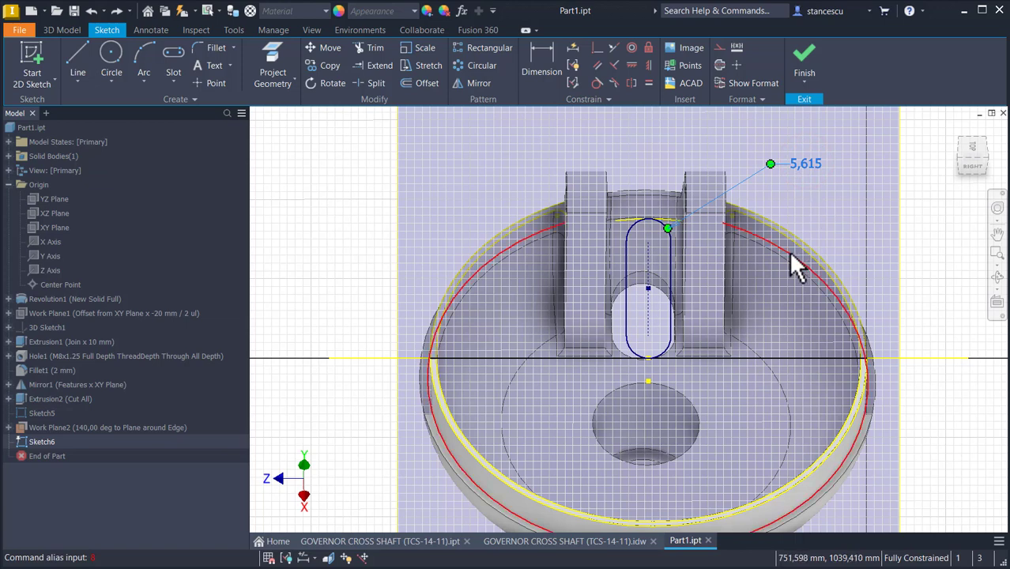
pyautogui.click(814, 163)
pyautogui.click(791, 165)
pyautogui.doubleClick(791, 166)
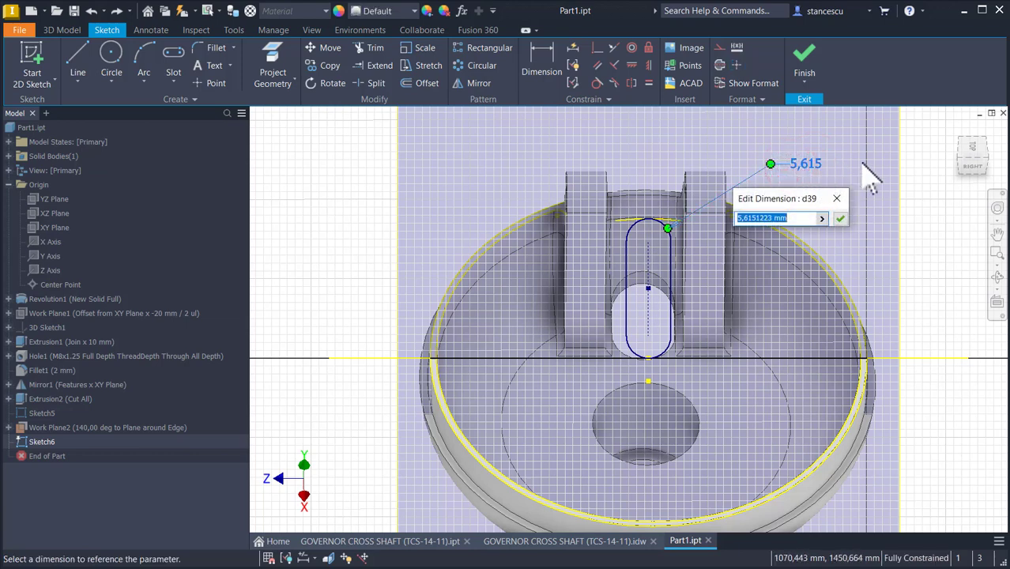
pyautogui.click(841, 218)
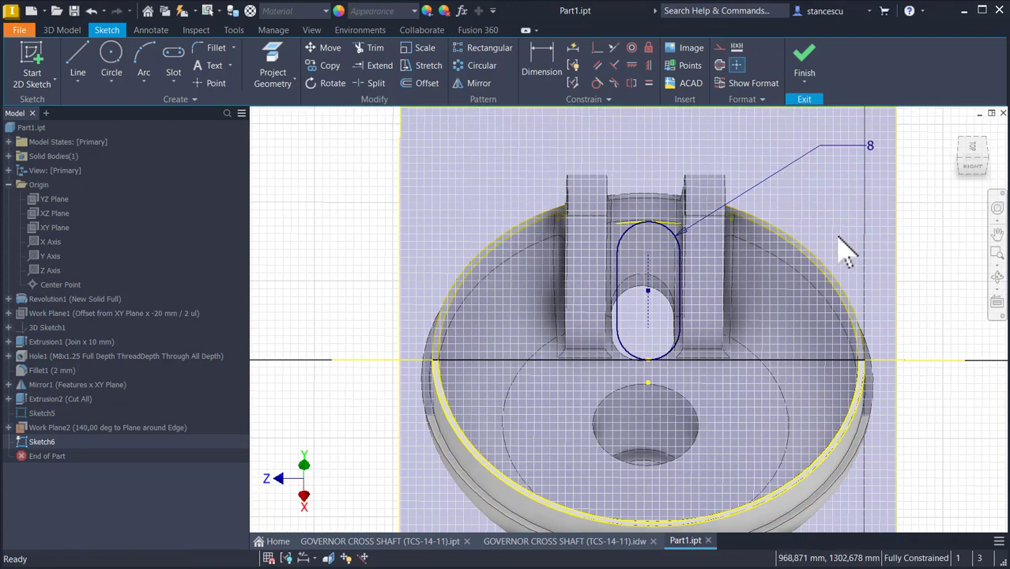
# Step: Finish the slot sketch and return to the 3D model
pyautogui.moveTo(838, 236)
pyautogui.keyDown('shift'); pyautogui.mouseDown(button='middle')
pyautogui.moveTo(874, 209)
pyautogui.moveTo(839, 231)
pyautogui.moveTo(858, 239)
pyautogui.mouseUp(button='middle'); pyautogui.keyUp('shift')
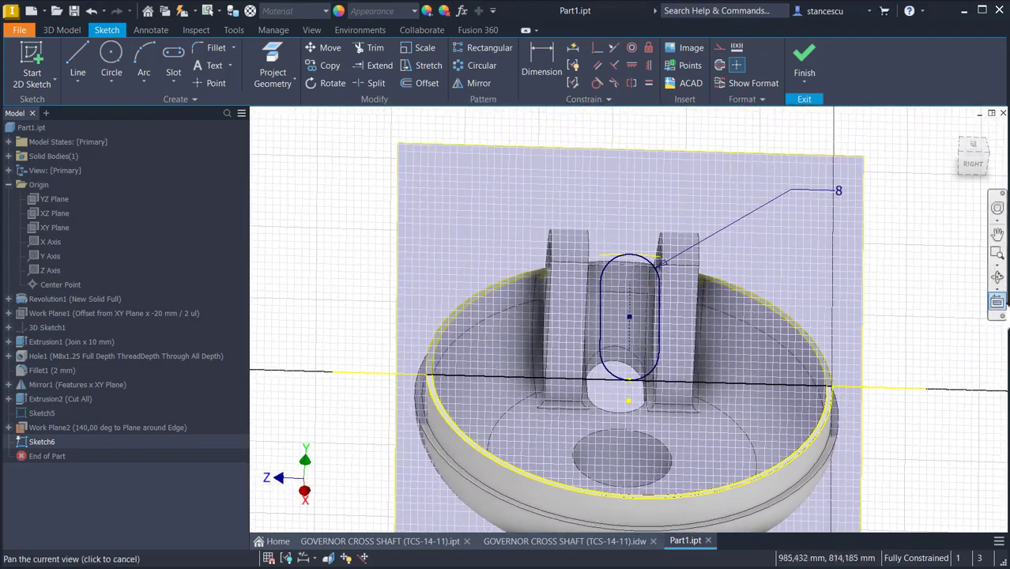
pyautogui.click(996, 301)
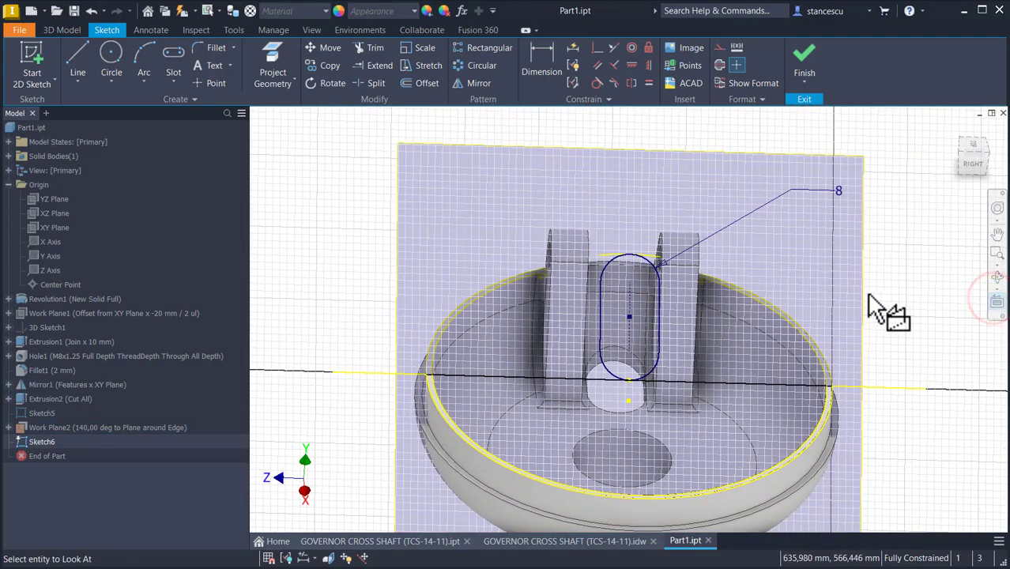
pyautogui.click(864, 294)
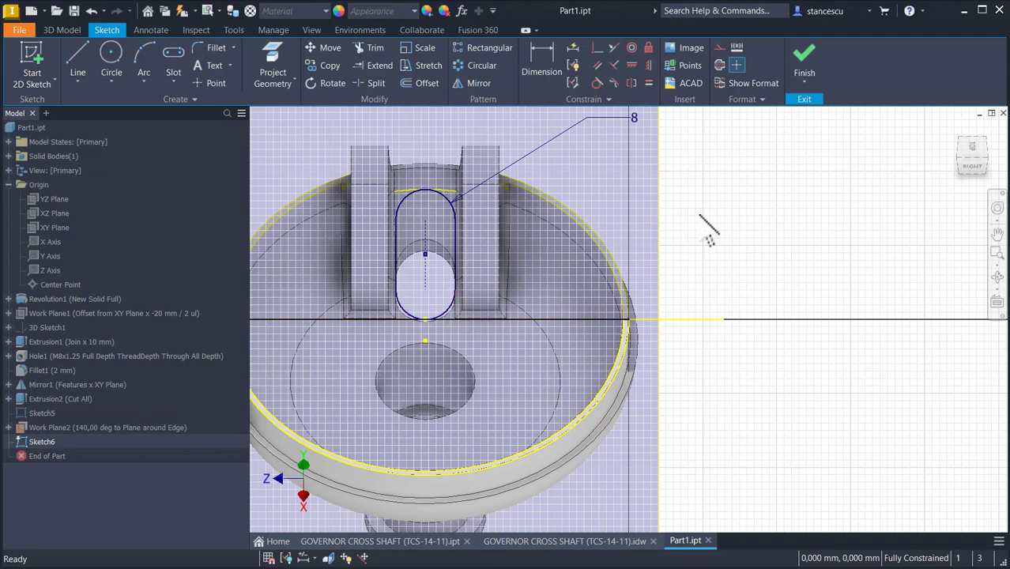
pyautogui.click(803, 66)
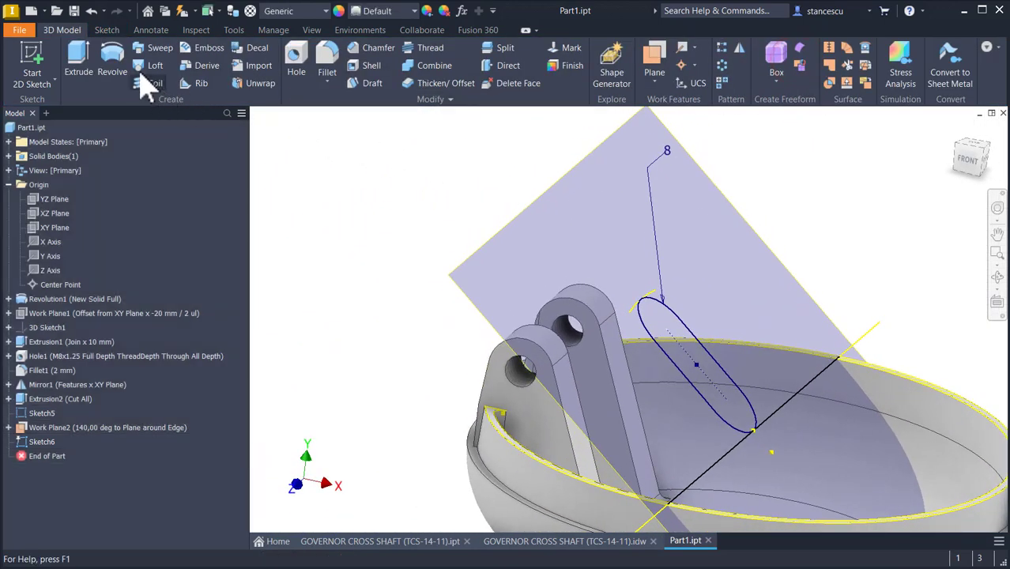
# Step: Extrude the slot profile as a cut 54.750 mm deep through the rim between the arms
pyautogui.click(78, 63)
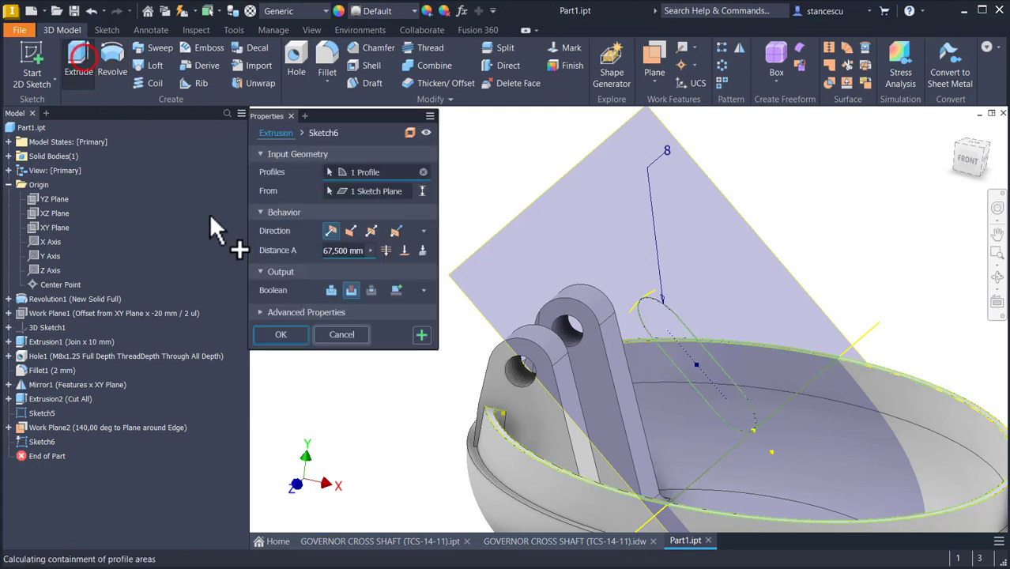
pyautogui.click(644, 320)
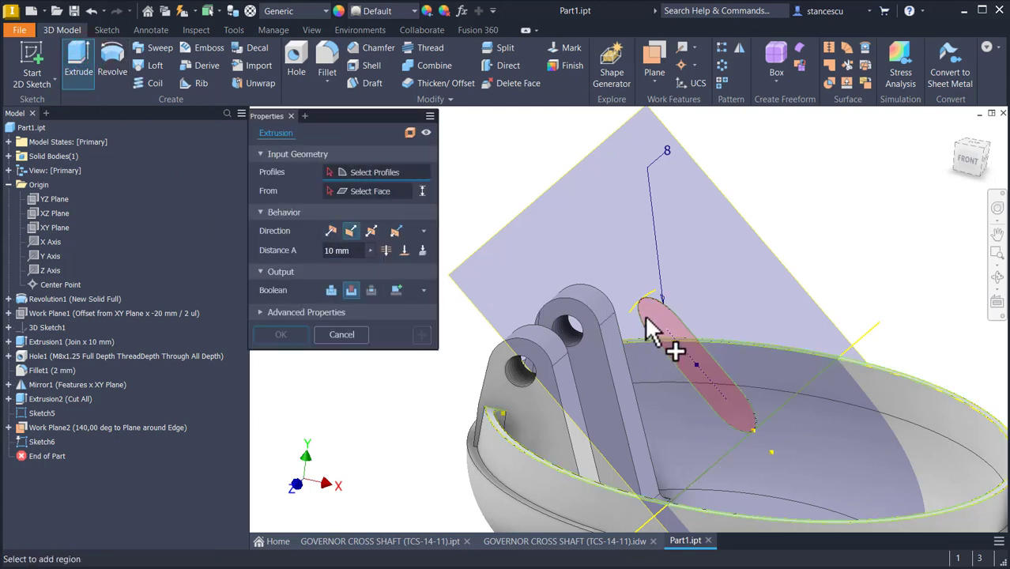
pyautogui.click(646, 320)
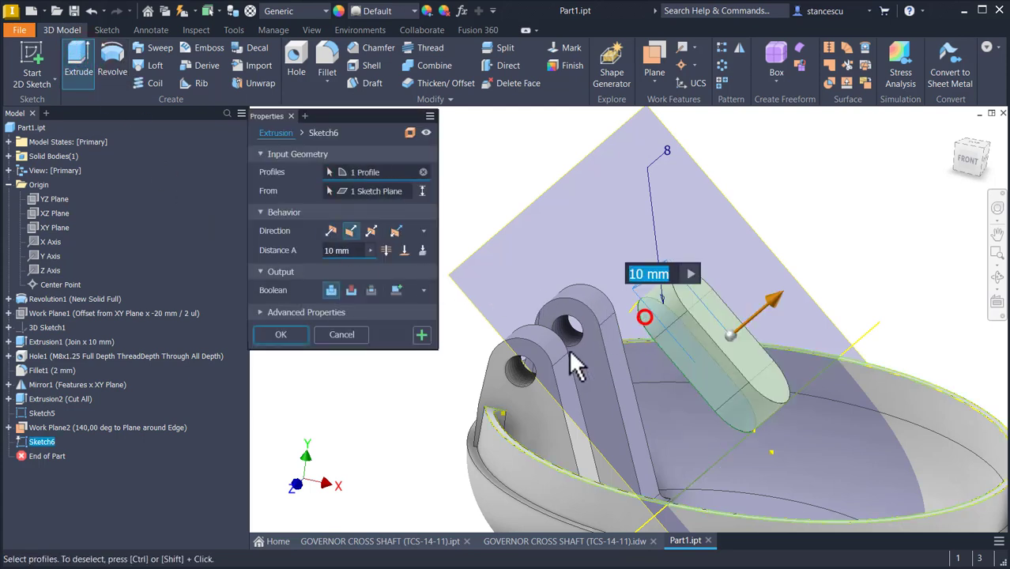
pyautogui.click(349, 290)
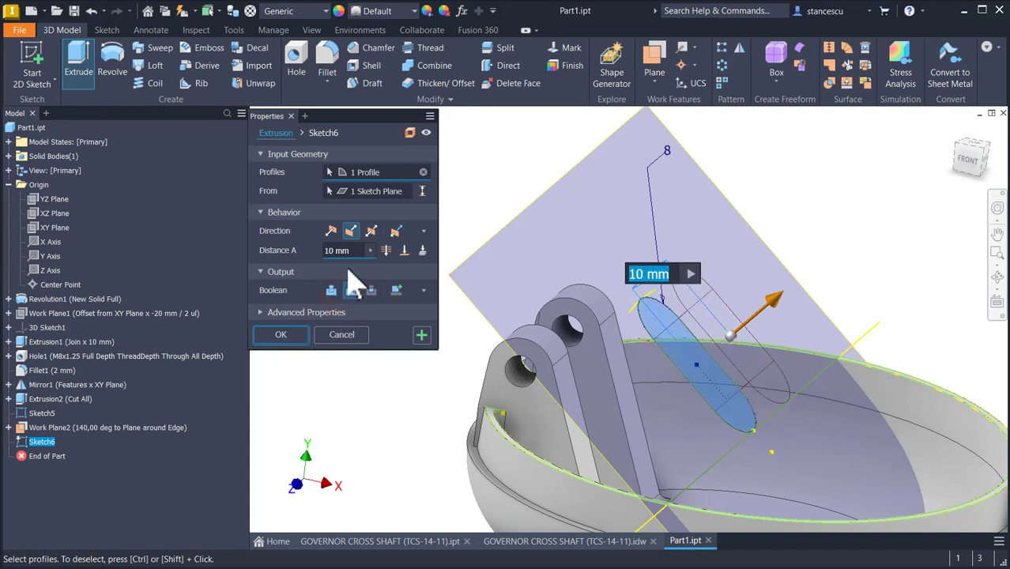
pyautogui.click(331, 231)
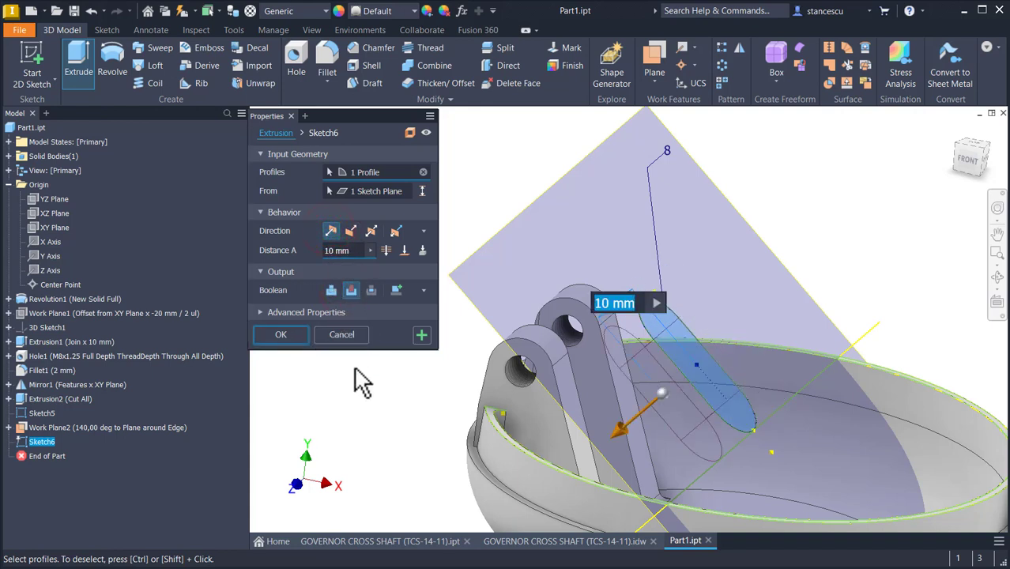
pyautogui.moveTo(581, 458)
pyautogui.keyDown('shift'); pyautogui.mouseDown(button='middle')
pyautogui.moveTo(629, 409)
pyautogui.moveTo(598, 409)
pyautogui.moveTo(591, 373)
pyautogui.mouseUp(button='middle'); pyautogui.keyUp('shift')
pyautogui.moveTo(592, 372); pyautogui.dragTo(478, 480)
pyautogui.moveTo(478, 480)
pyautogui.keyDown('shift'); pyautogui.mouseDown(button='middle')
pyautogui.moveTo(590, 484)
pyautogui.moveTo(676, 417)
pyautogui.moveTo(744, 343)
pyautogui.moveTo(728, 330)
pyautogui.moveTo(675, 396)
pyautogui.moveTo(631, 408)
pyautogui.mouseUp(button='middle'); pyautogui.keyUp('shift')
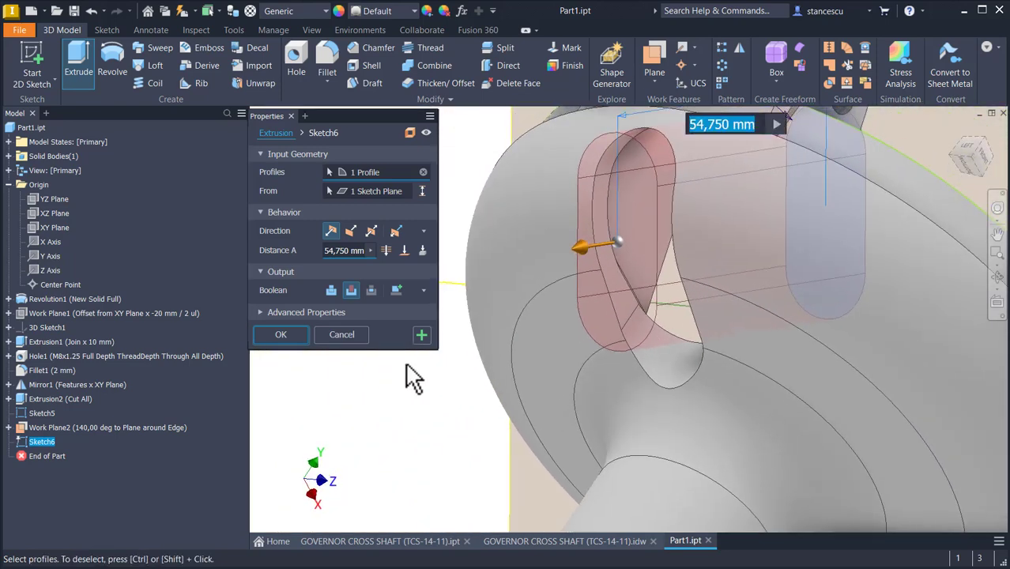
pyautogui.click(297, 335)
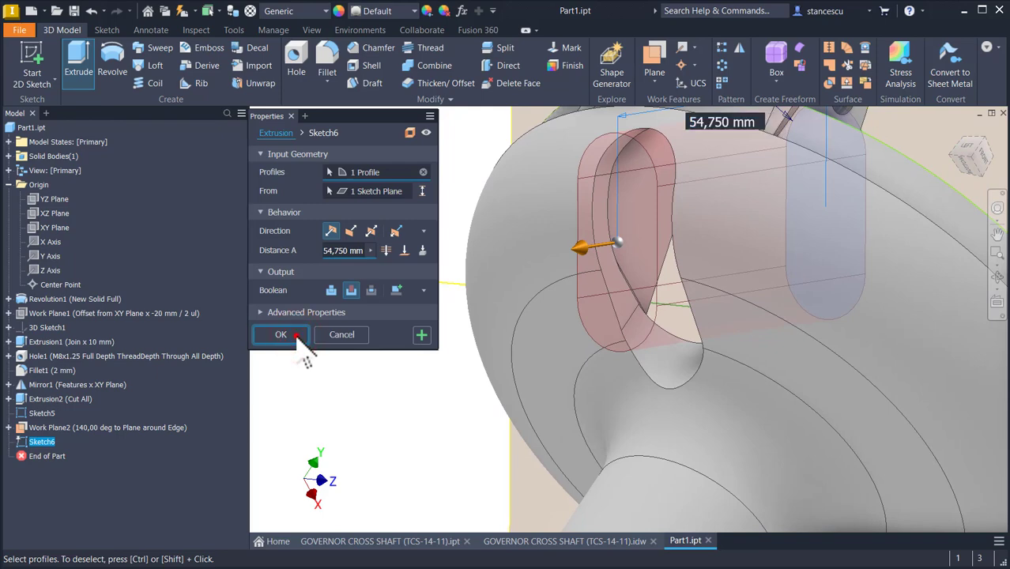
# Step: Hide Work Plane2 and Sketch5 in the model view
pyautogui.keyDown('shift'); pyautogui.moveTo(678, 403); pyautogui.dragTo(523, 403, button='middle'); pyautogui.keyUp('shift')
pyautogui.press('F6')
pyautogui.click(558, 176)
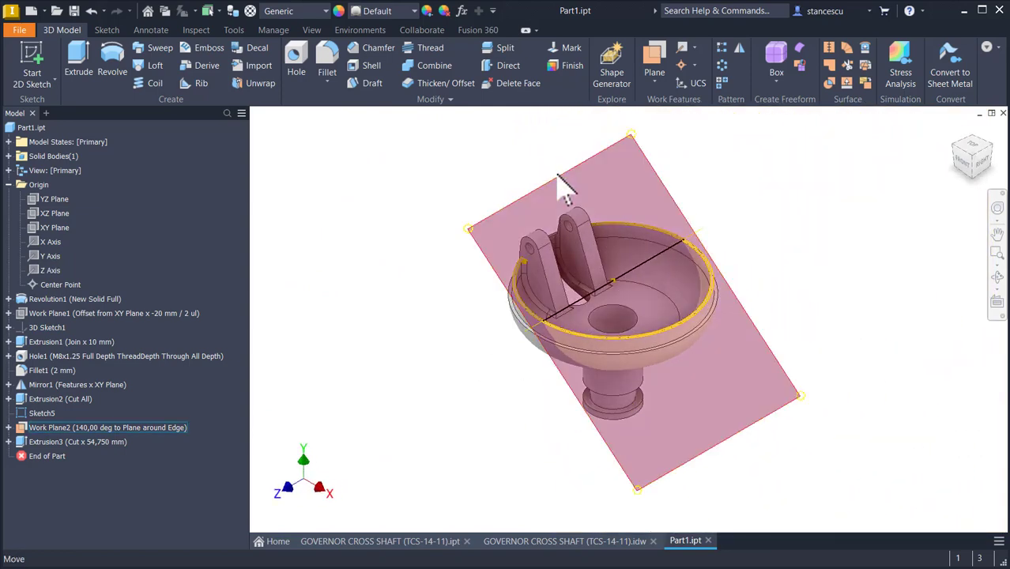
pyautogui.rightClick(561, 180)
pyautogui.click(581, 190)
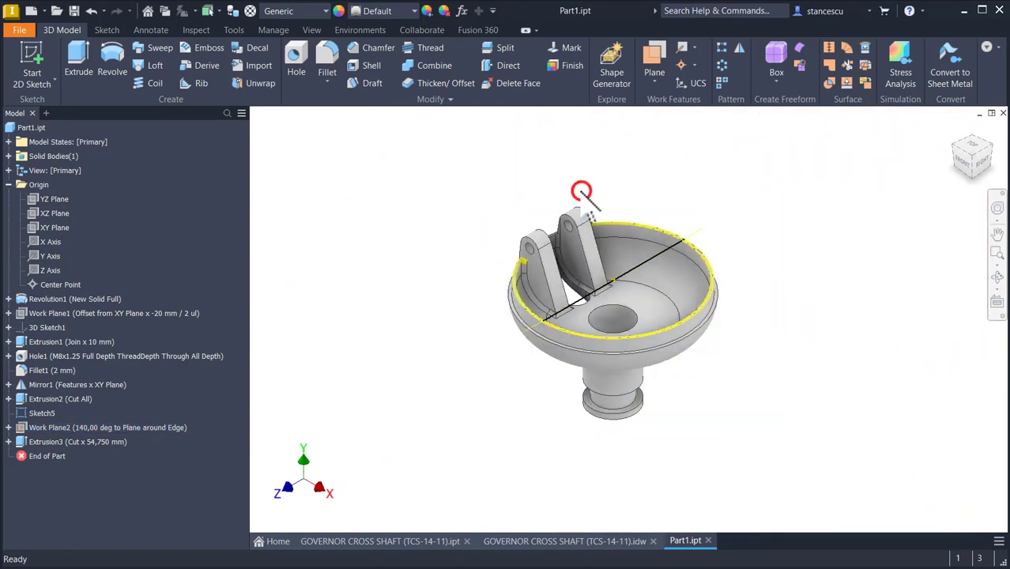
pyautogui.rightClick(53, 411)
pyautogui.click(82, 446)
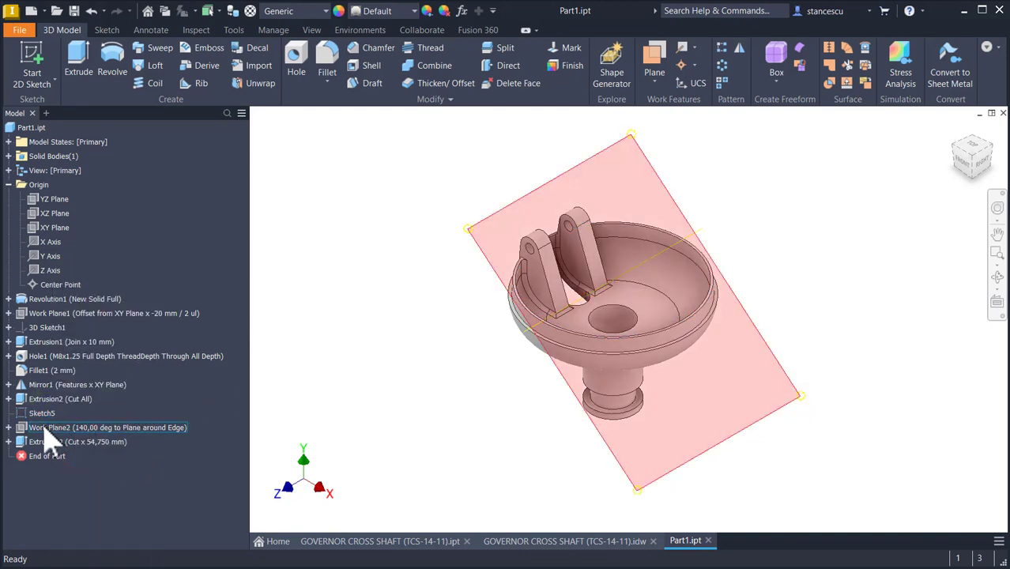
# Step: Turn off the visibility of the work axis nested under Work Plane2
pyautogui.click(8, 427)
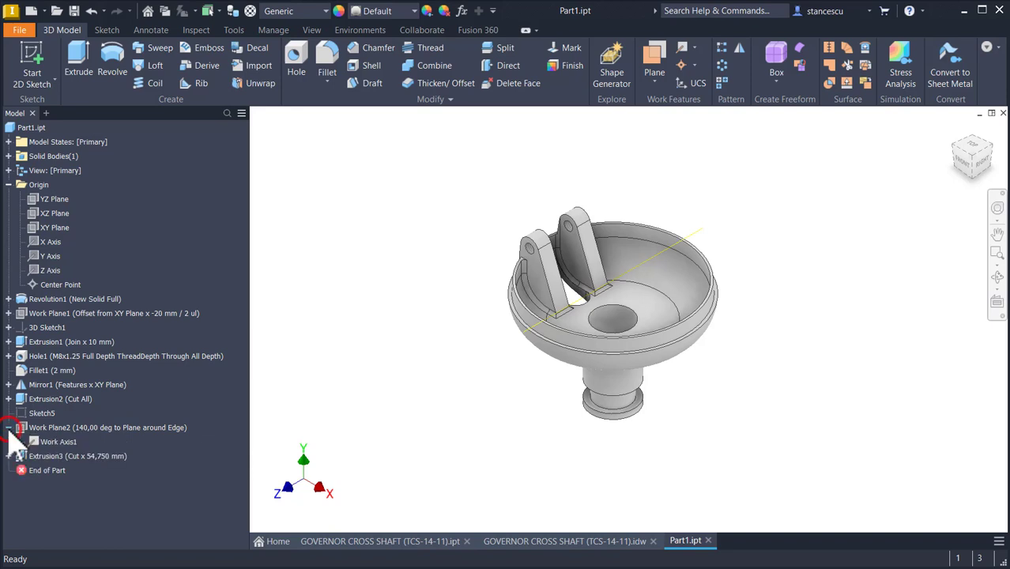
pyautogui.rightClick(45, 460)
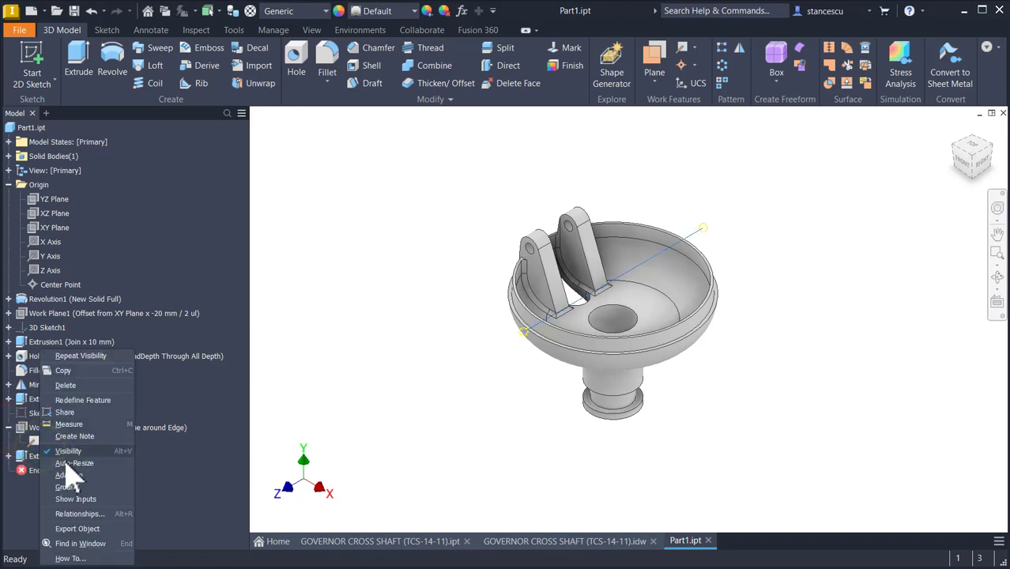
pyautogui.click(69, 451)
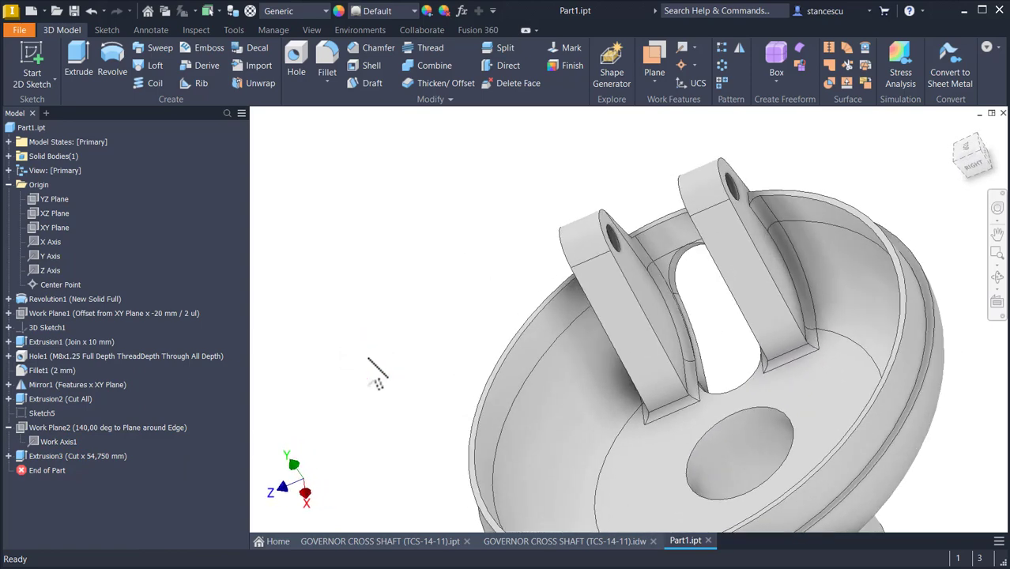
pyautogui.press('F6')
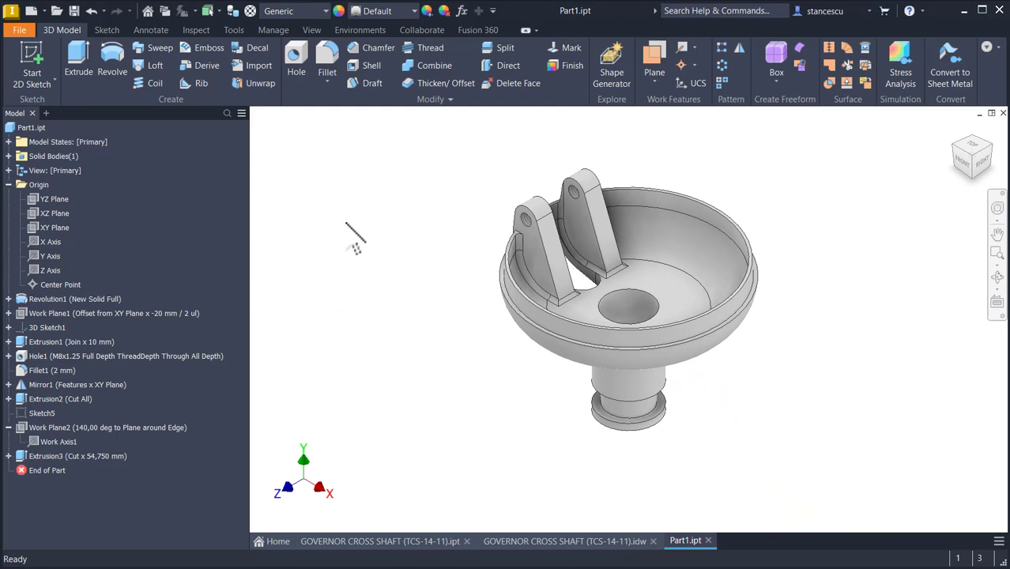
# Step: Circular-pattern the features from Extrusion1 to Extrusion3 around the central axis with 4 instances over 360 deg
pyautogui.click(721, 64)
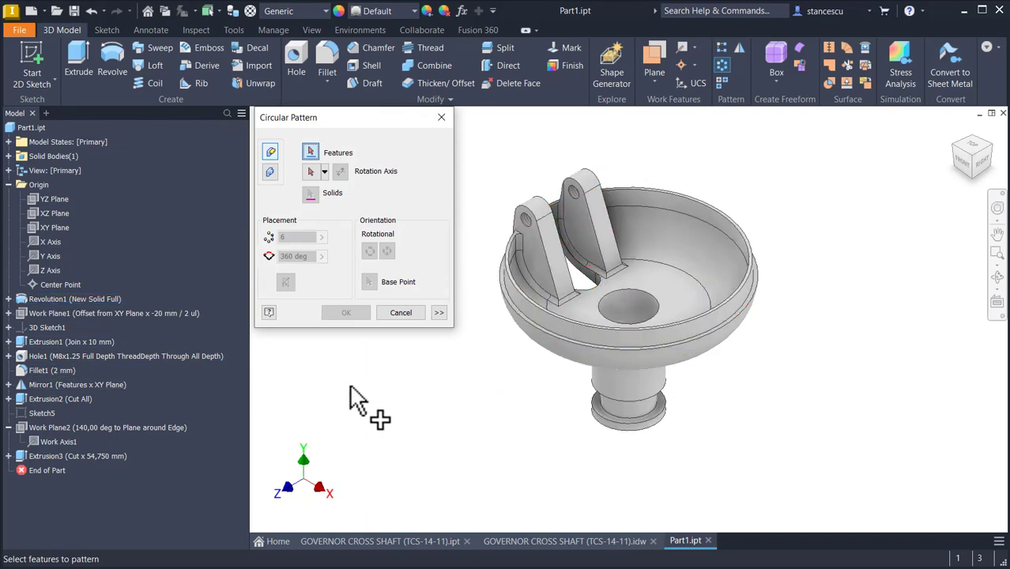
pyautogui.click(60, 451)
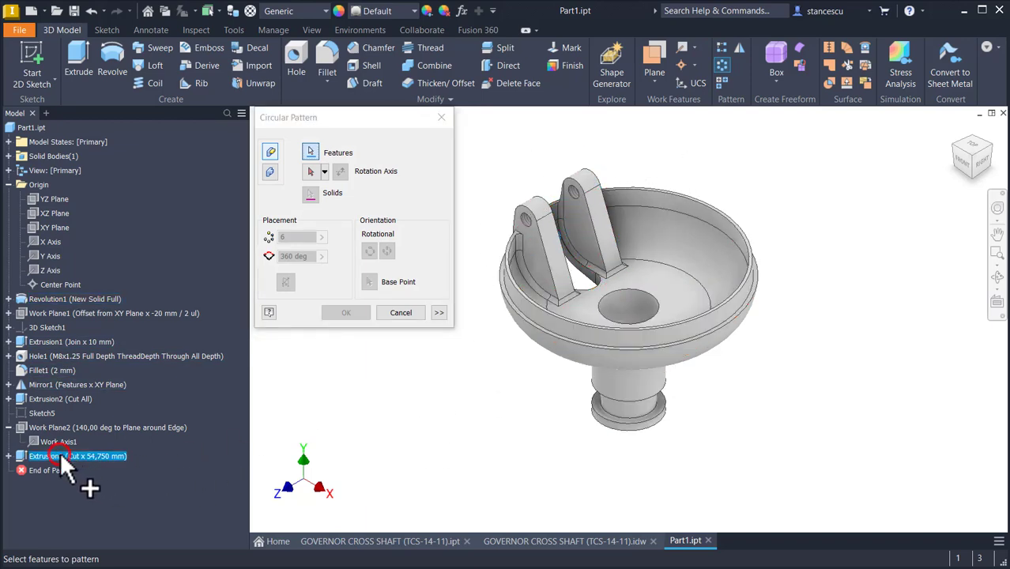
pyautogui.click(53, 399)
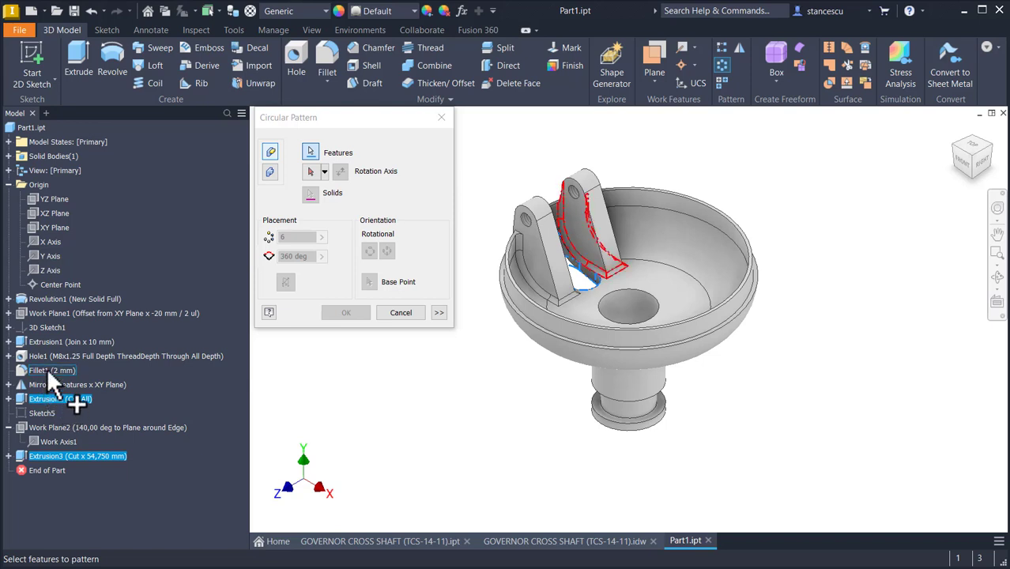
pyautogui.click(50, 385)
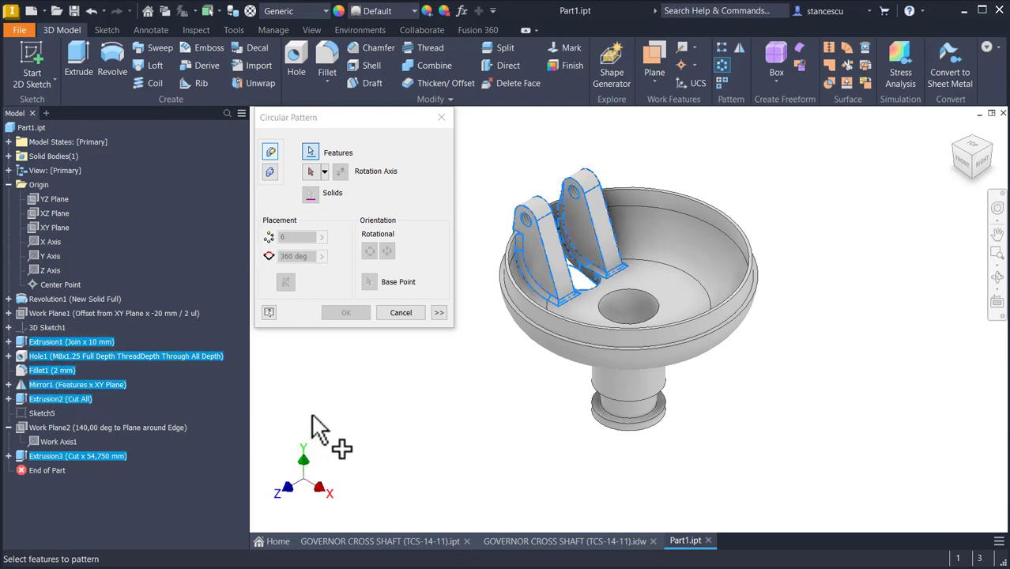
pyautogui.click(312, 172)
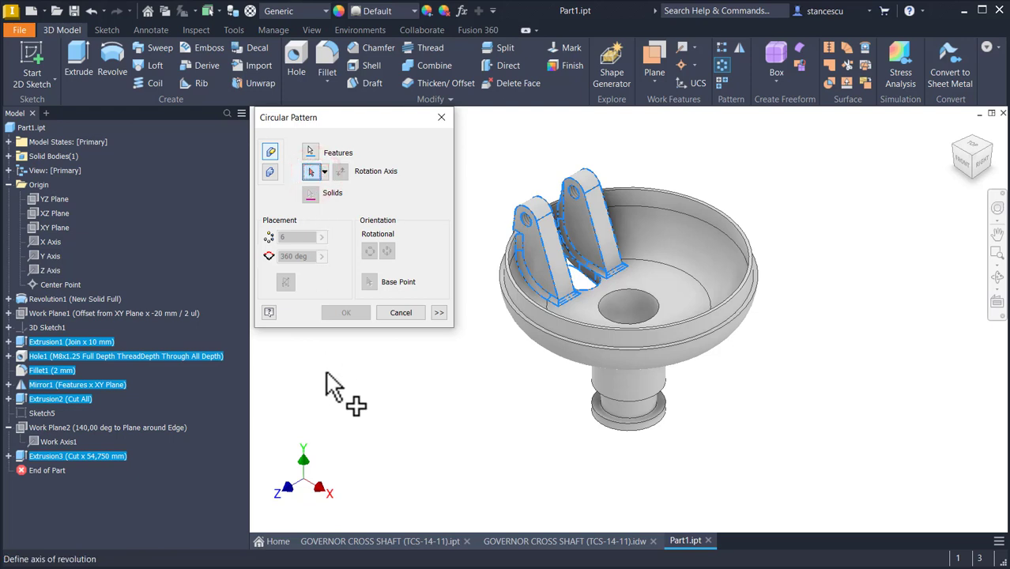
pyautogui.click(627, 389)
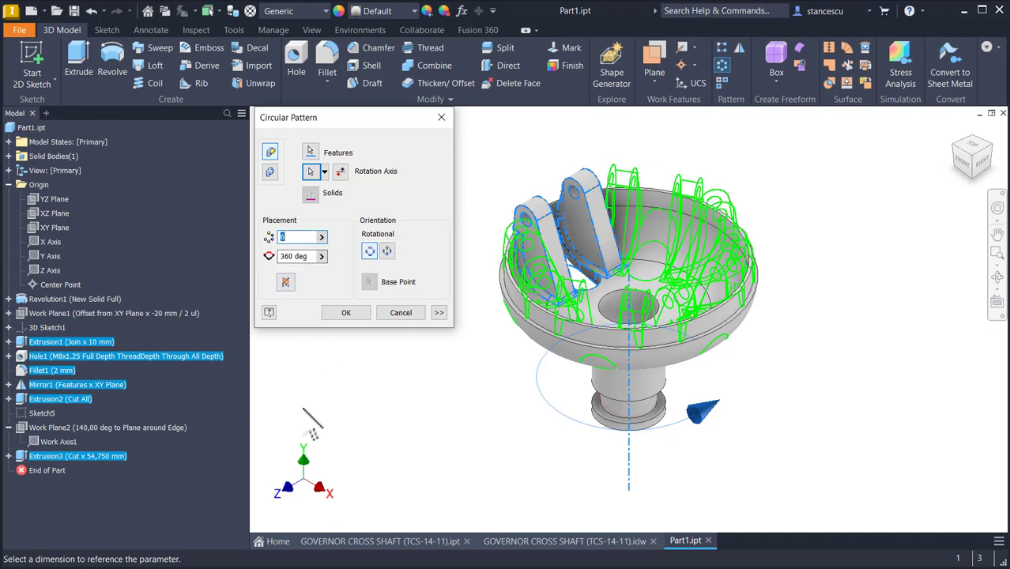
pyautogui.write('4')
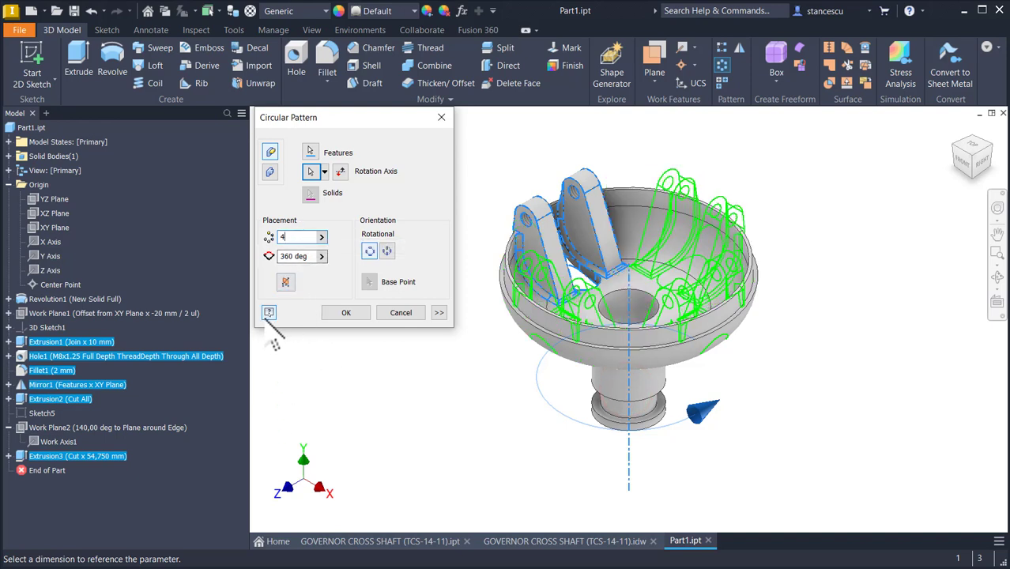
pyautogui.click(350, 312)
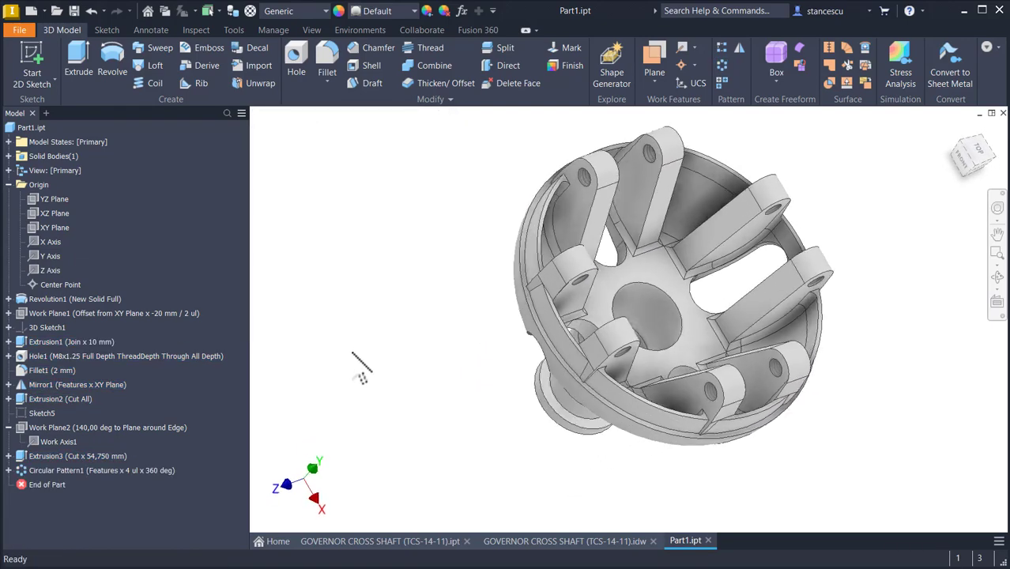
# Step: Inspect the patterned slots and arms around the rim up close
pyautogui.press('F6')
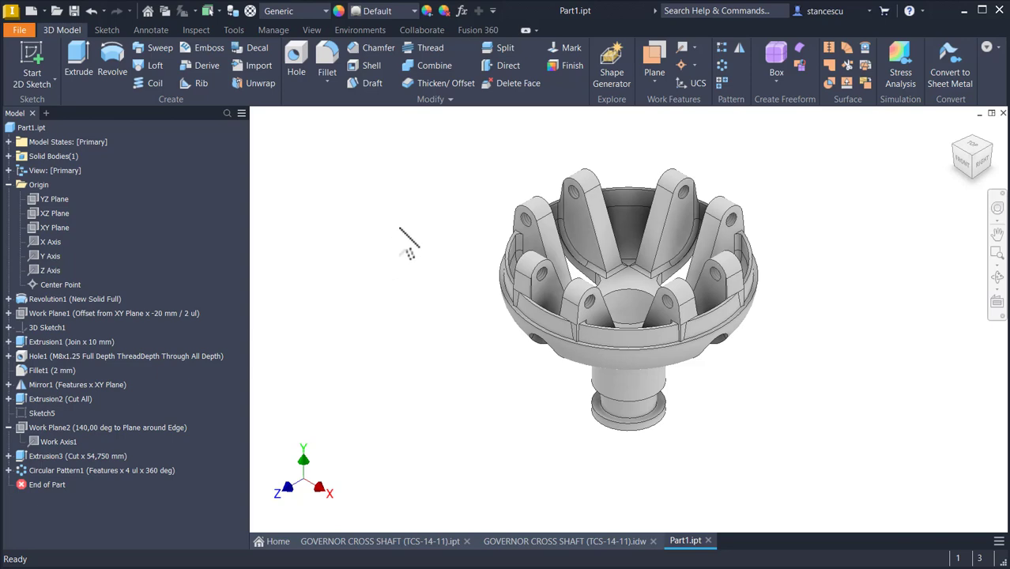
pyautogui.scroll(5, 722, 372)
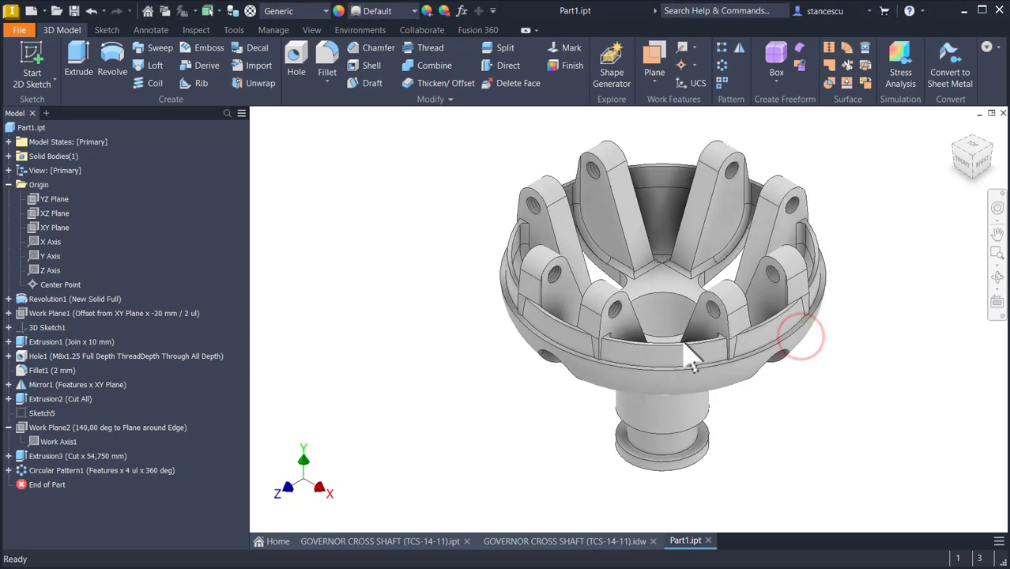
pyautogui.scroll(6, 613, 379)
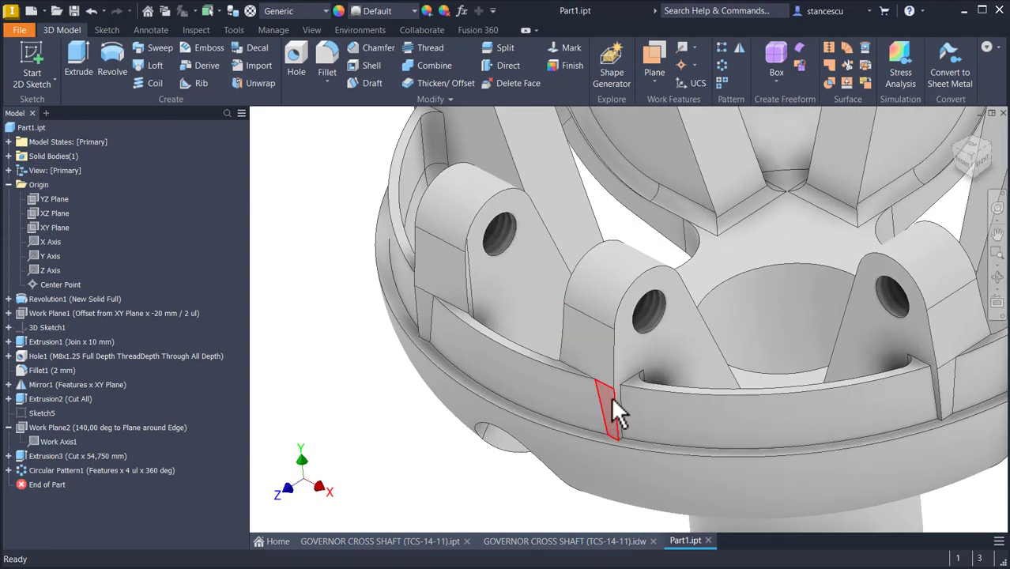
pyautogui.scroll(-6, 617, 403)
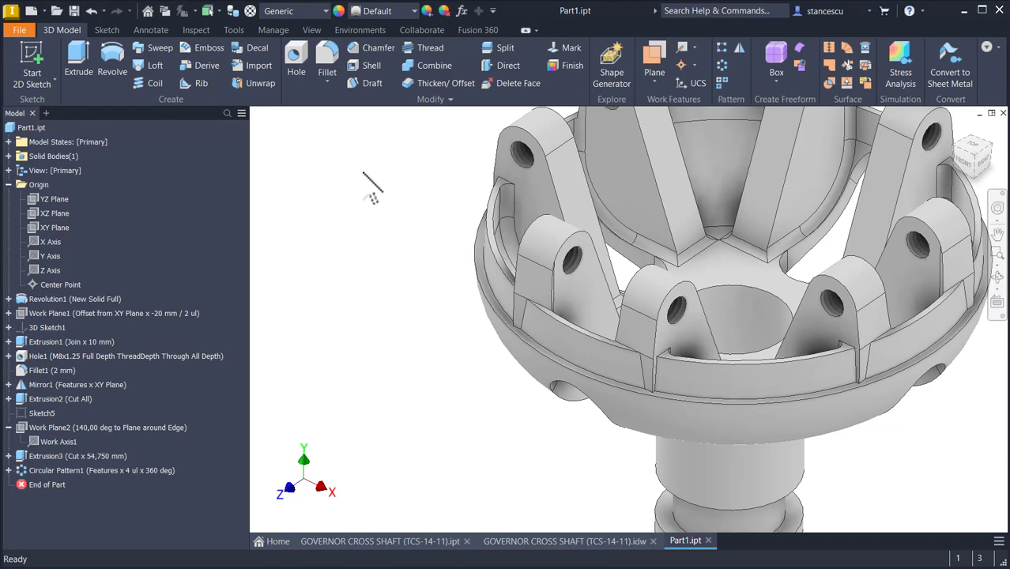
pyautogui.press('F6')
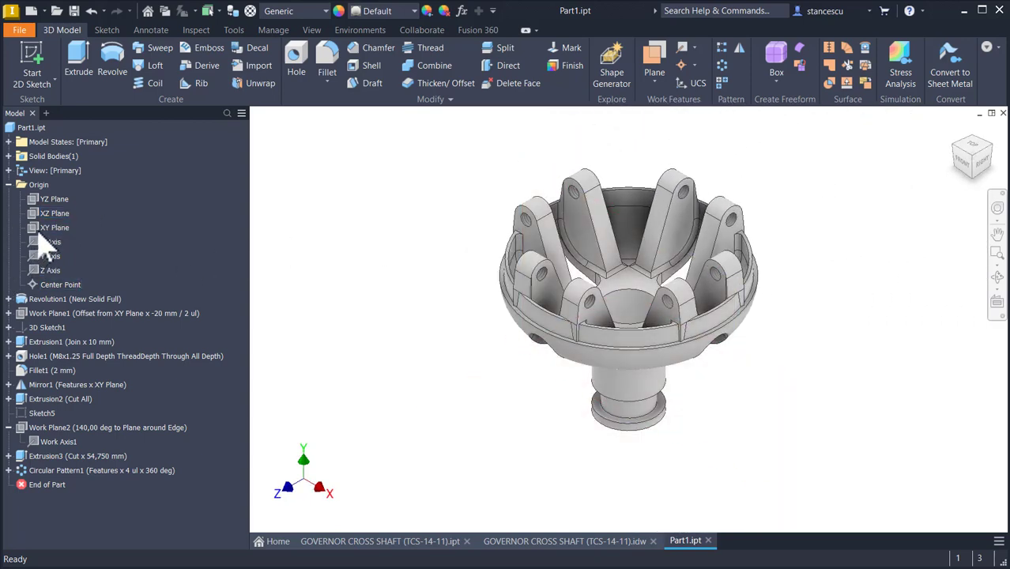
# Step: Start a sketch on the XY Plane with sliced graphics and draw a rectangle about 17 × 27 mm beside the left arm
pyautogui.click(49, 228)
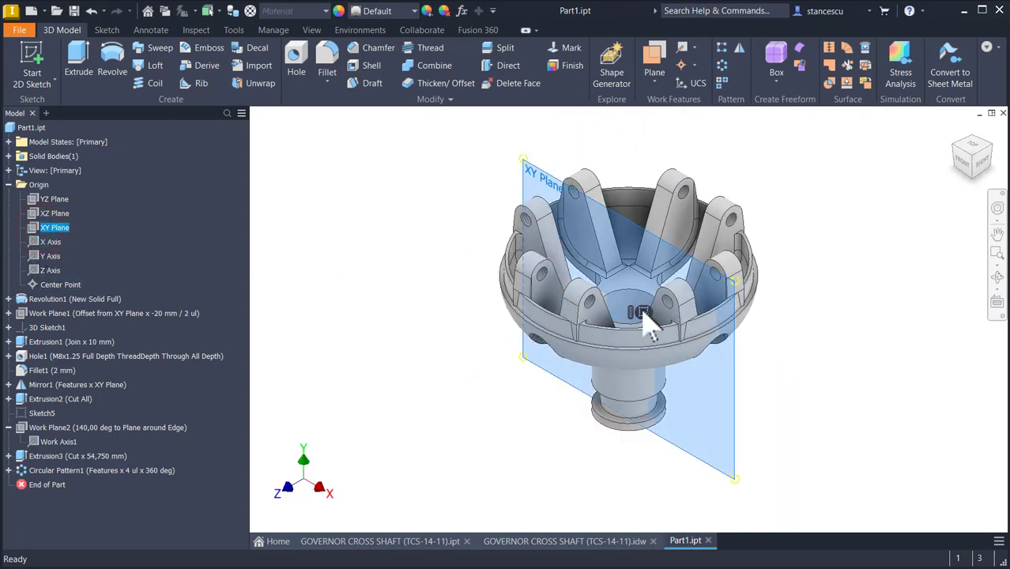
pyautogui.press('s')
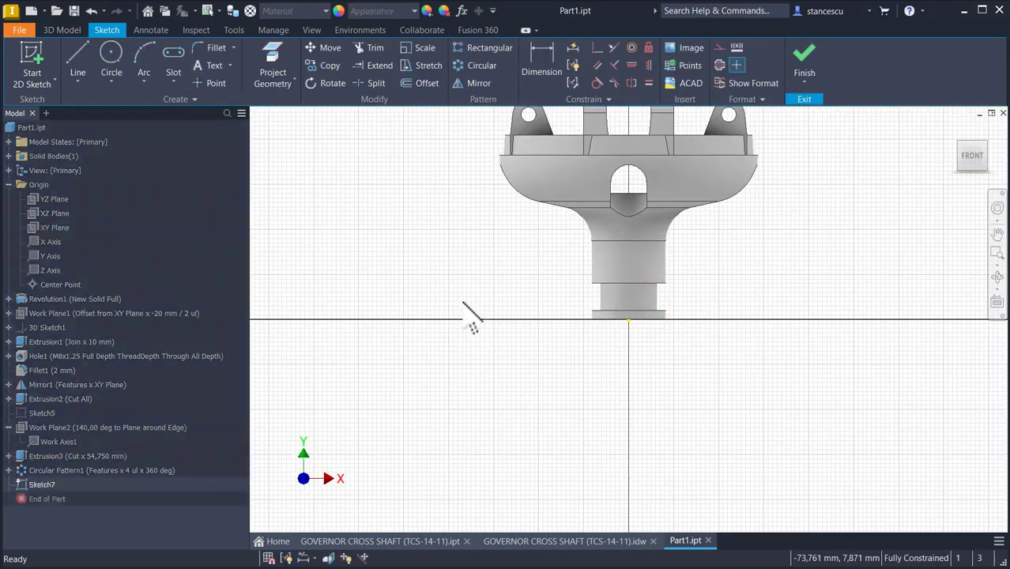
pyautogui.press('F7')
pyautogui.press('Num_Lock')
pyautogui.moveTo(395, 210); pyautogui.dragTo(426, 300, button='middle')
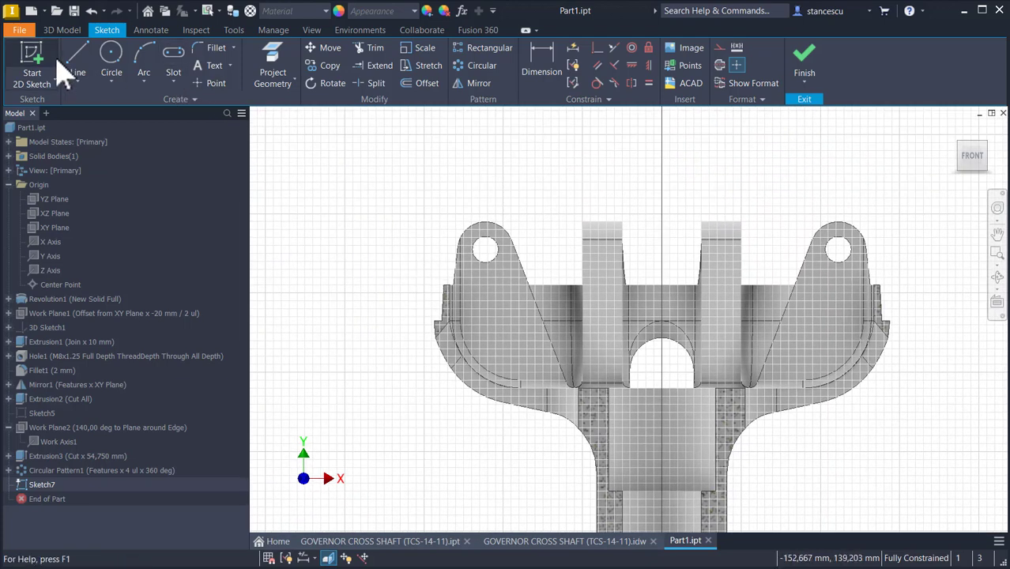
pyautogui.click(172, 84)
pyautogui.click(181, 106)
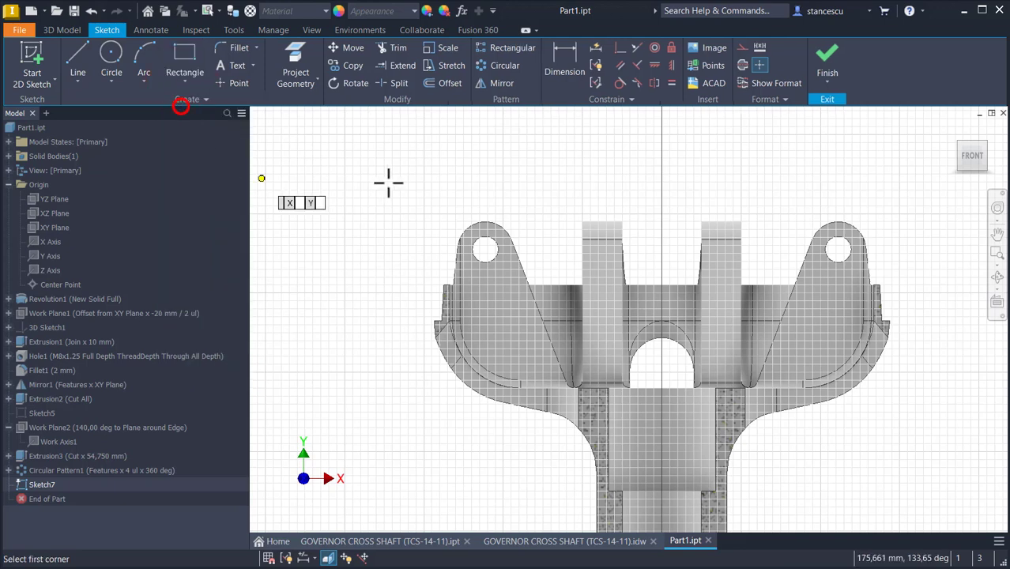
pyautogui.click(391, 221)
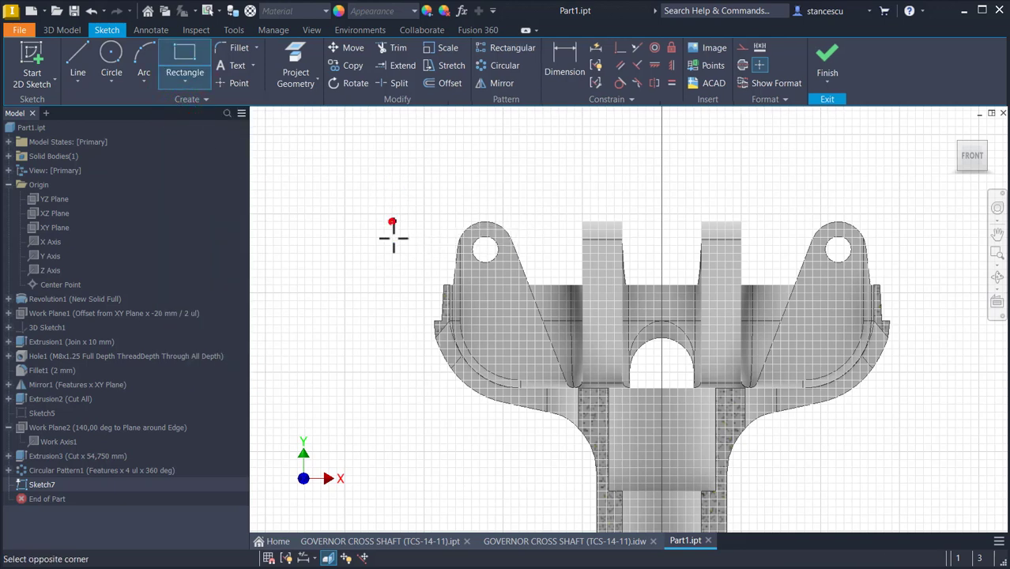
pyautogui.click(463, 335)
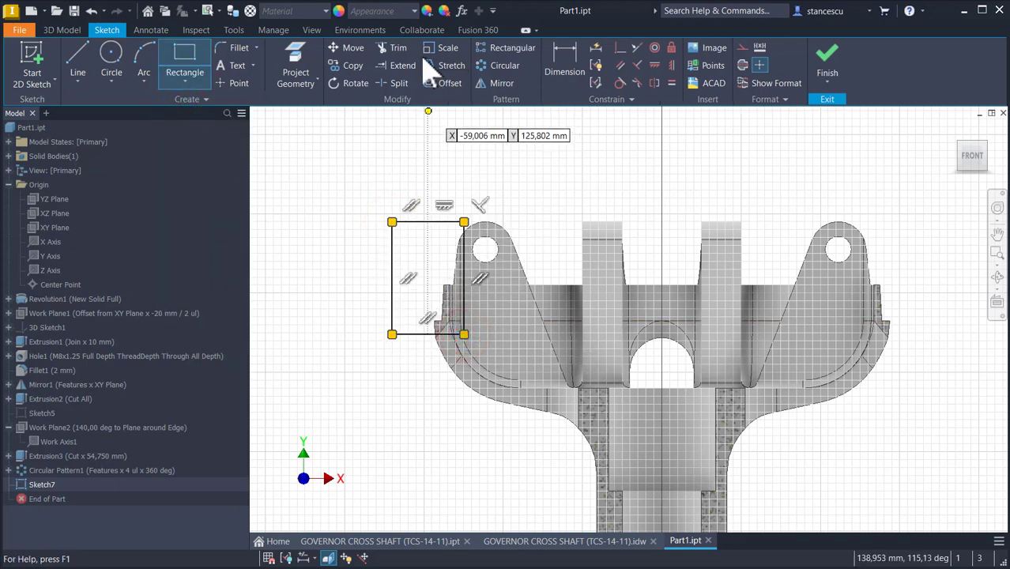
# Step: Project the left arm's top arc and the adjacent rim edges into the sketch
pyautogui.click(300, 64)
pyautogui.scroll(3, 466, 174)
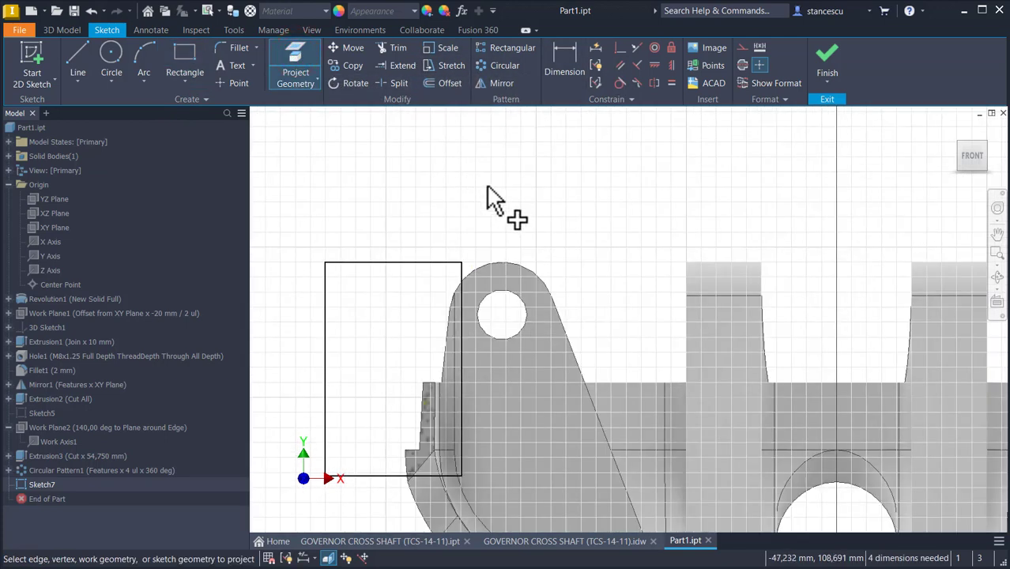
pyautogui.click(501, 266)
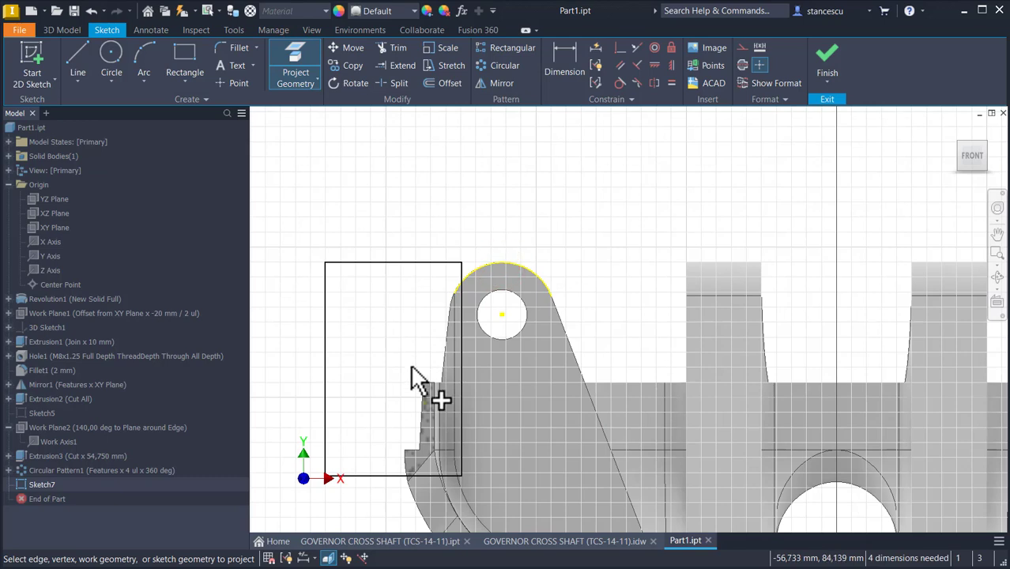
pyautogui.moveTo(428, 388); pyautogui.dragTo(444, 280, button='middle')
pyautogui.scroll(3, 401, 354)
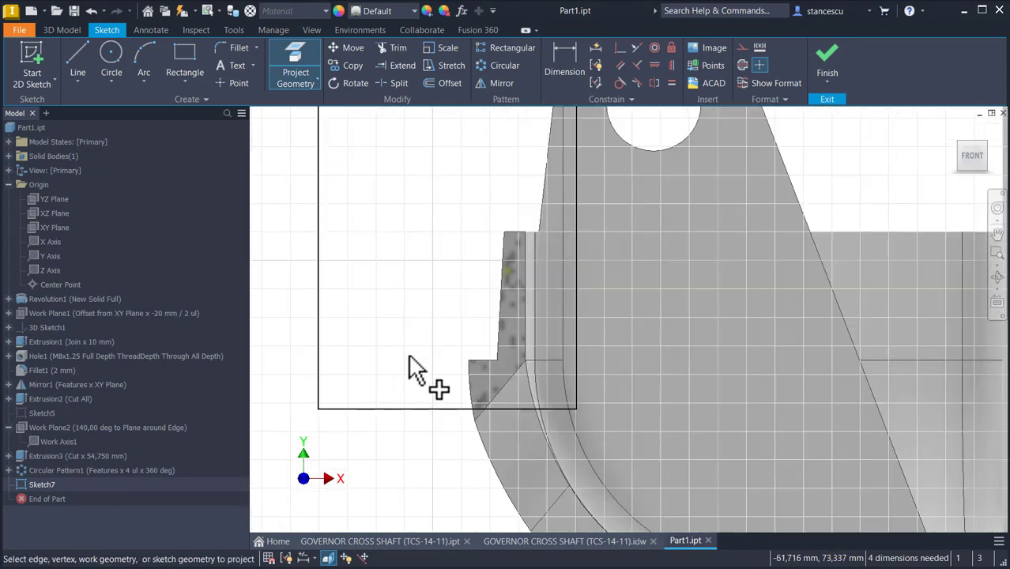
pyautogui.scroll(3, 447, 357)
pyautogui.click(530, 365)
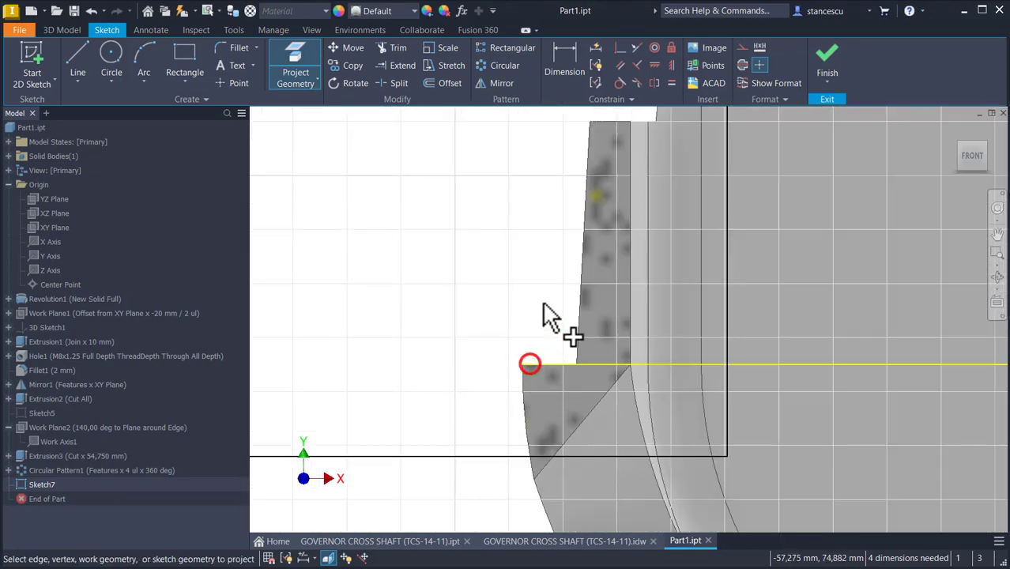
pyautogui.click(582, 292)
pyautogui.moveTo(575, 219)
pyautogui.mouseDown(button='middle')
pyautogui.moveTo(553, 284)
pyautogui.moveTo(570, 280)
pyautogui.mouseUp(button='middle')
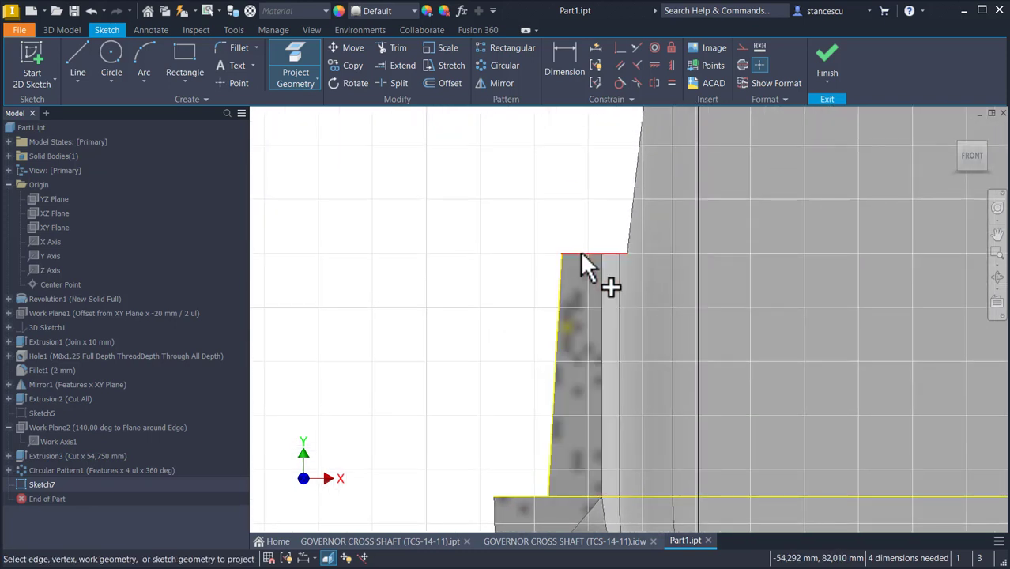
pyautogui.click(582, 254)
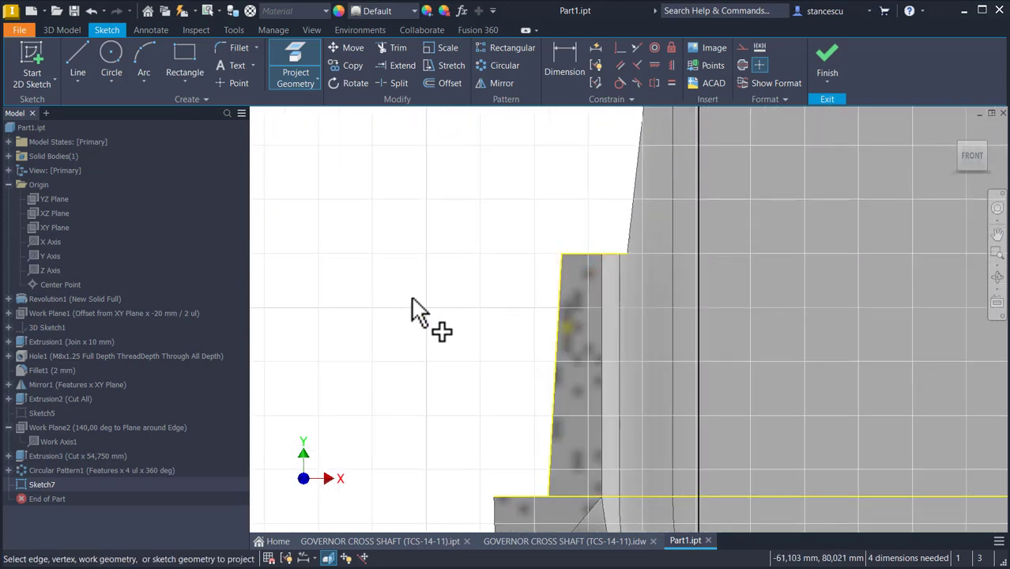
pyautogui.click(620, 47)
pyautogui.click(701, 256)
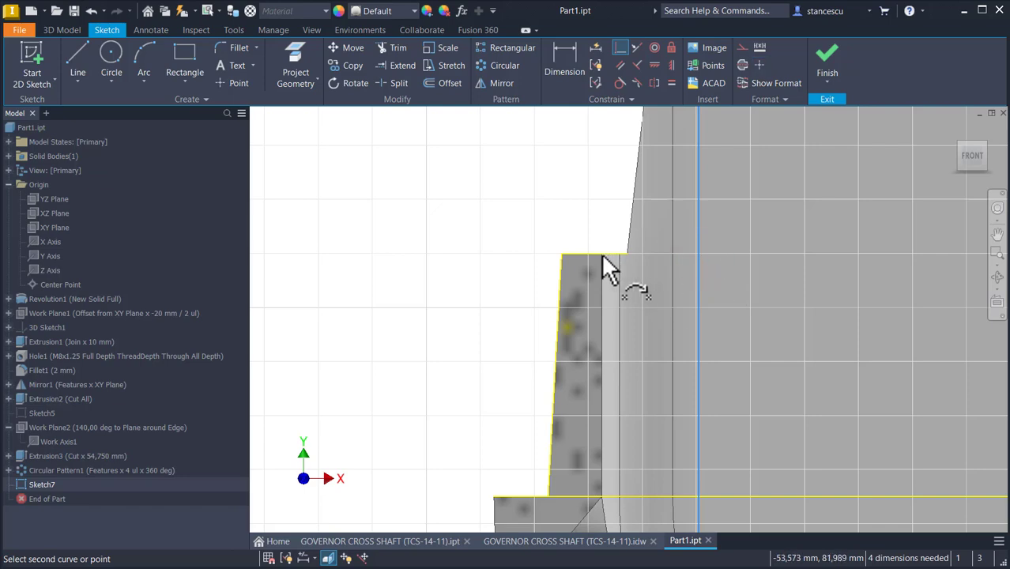
pyautogui.keyDown('shift'); pyautogui.moveTo(605, 254); pyautogui.dragTo(613, 272, button='middle'); pyautogui.keyUp('shift')
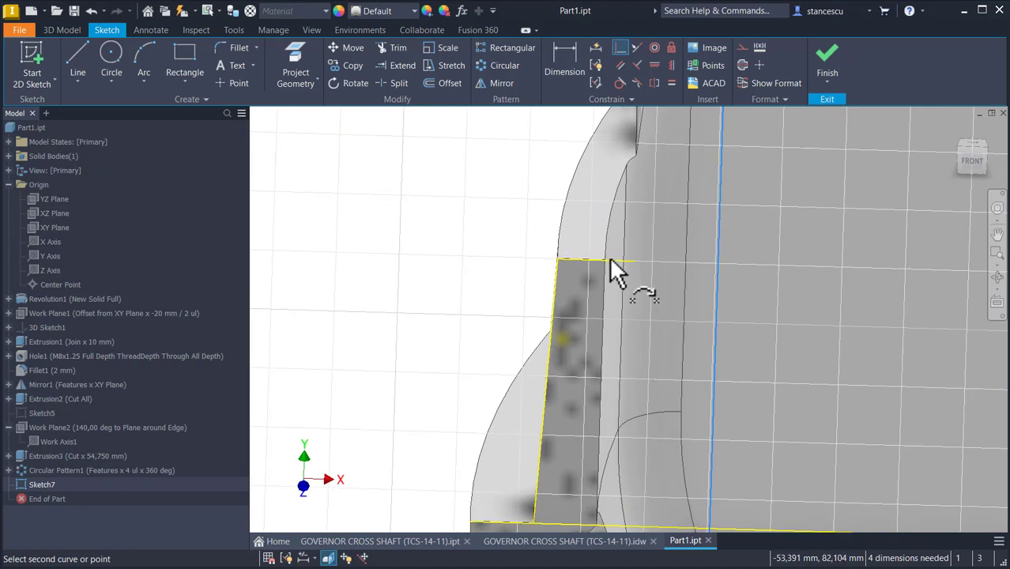
pyautogui.press('Escape')
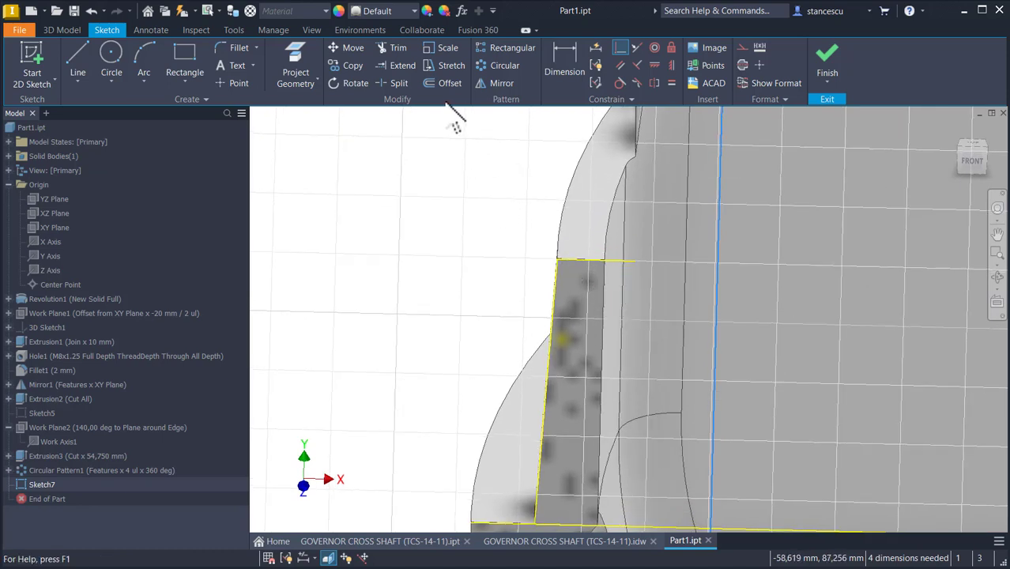
# Step: Project the rim's inner vertical edge into the sketch
pyautogui.click(295, 69)
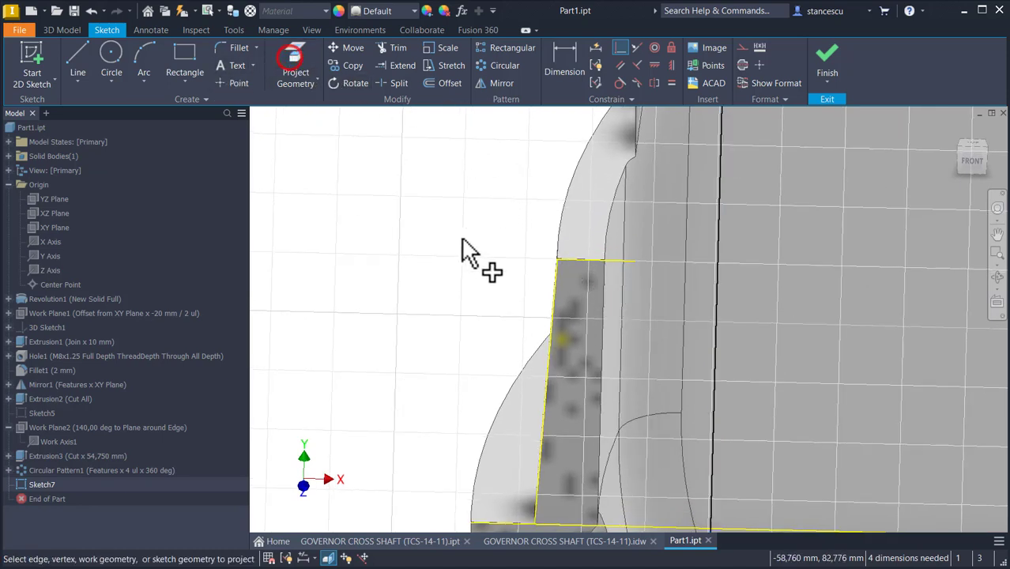
pyautogui.click(603, 295)
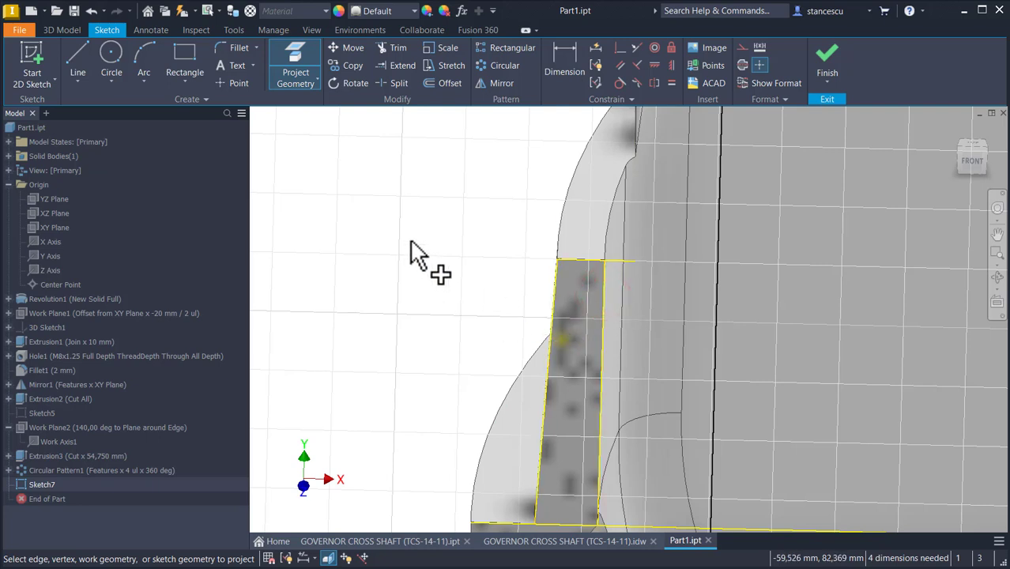
pyautogui.press('Escape')
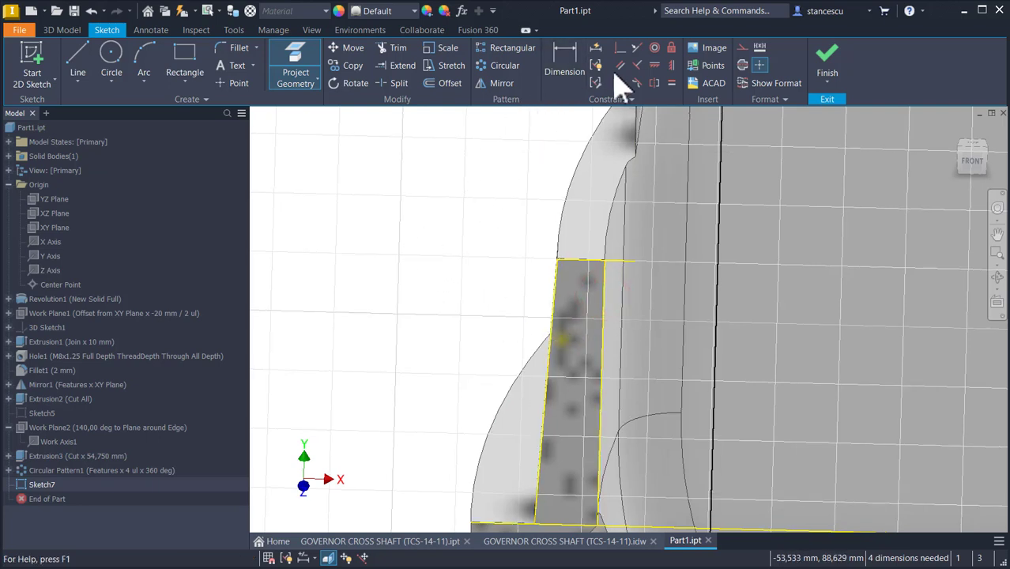
# Step: Constrain the rectangle's right side parallel to the projected vertical edge and its bottom parallel to the rim edge
pyautogui.click(637, 47)
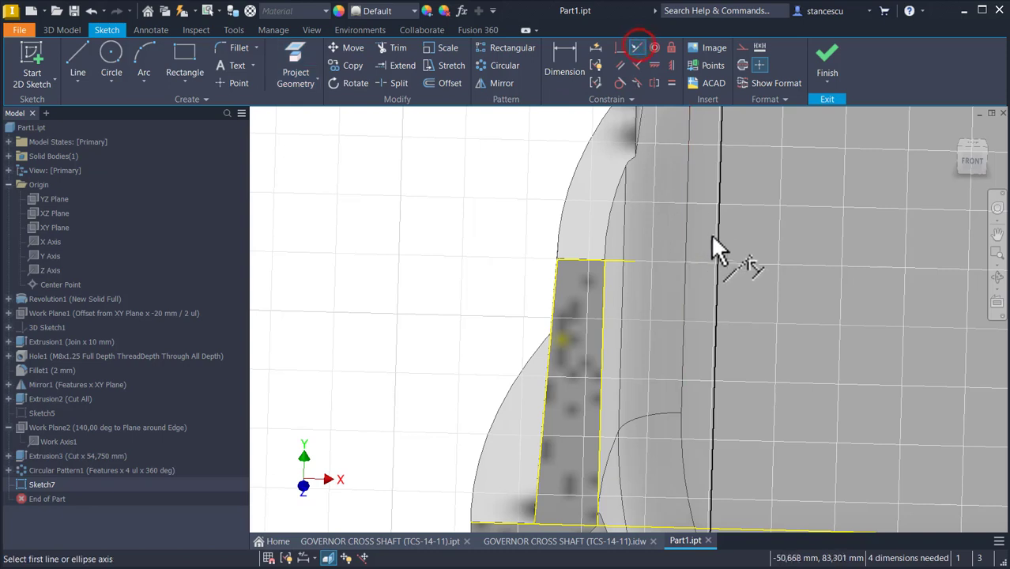
pyautogui.click(720, 248)
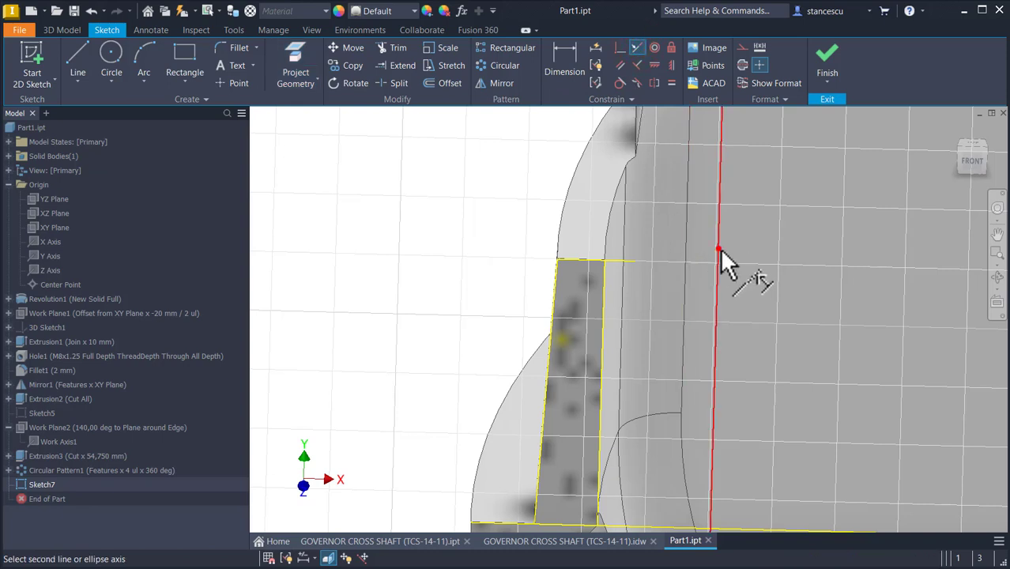
pyautogui.click(605, 311)
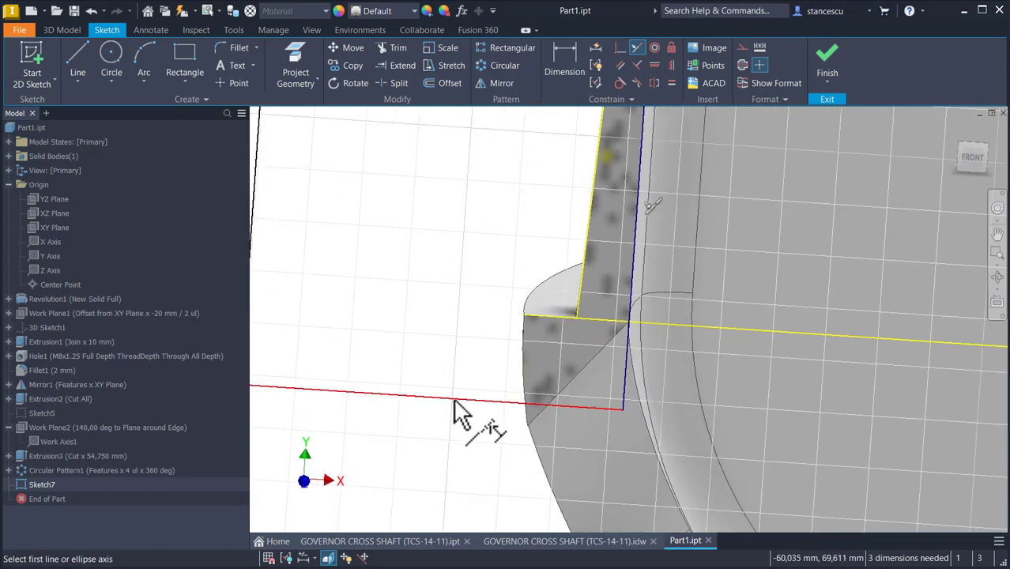
pyautogui.click(452, 399)
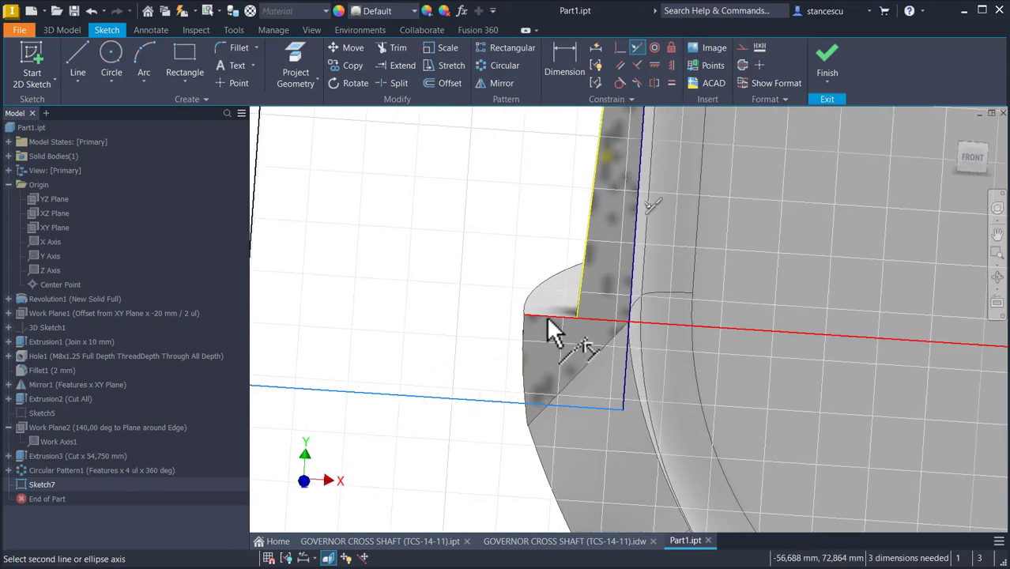
pyautogui.click(545, 316)
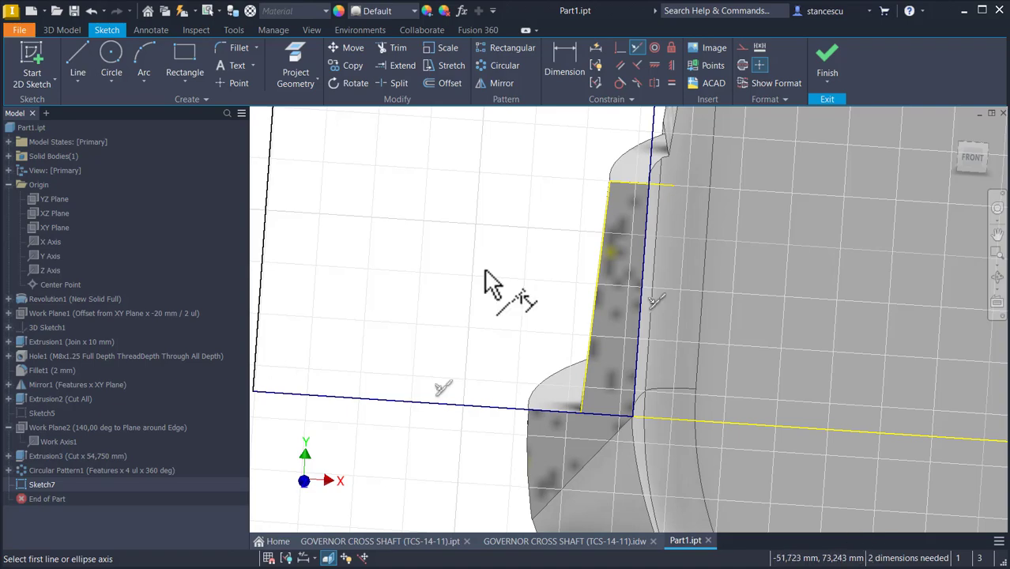
# Step: Make the rectangle's top edge tangent to the arm's projected top arc
pyautogui.press('Num_Lock')
pyautogui.scroll(5, 419, 222)
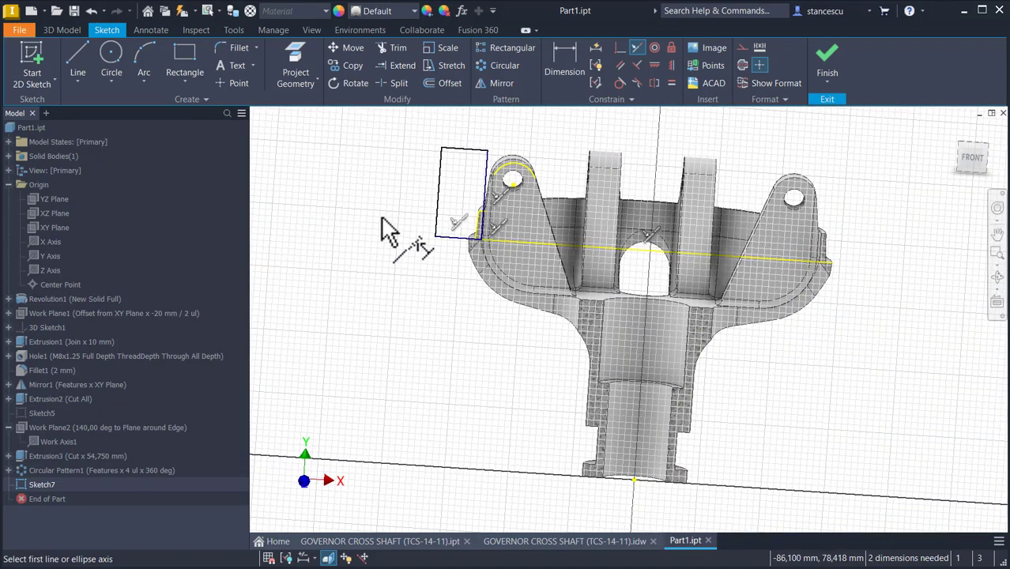
pyautogui.scroll(-4, 532, 147)
pyautogui.moveTo(532, 146); pyautogui.dragTo(575, 189, button='middle')
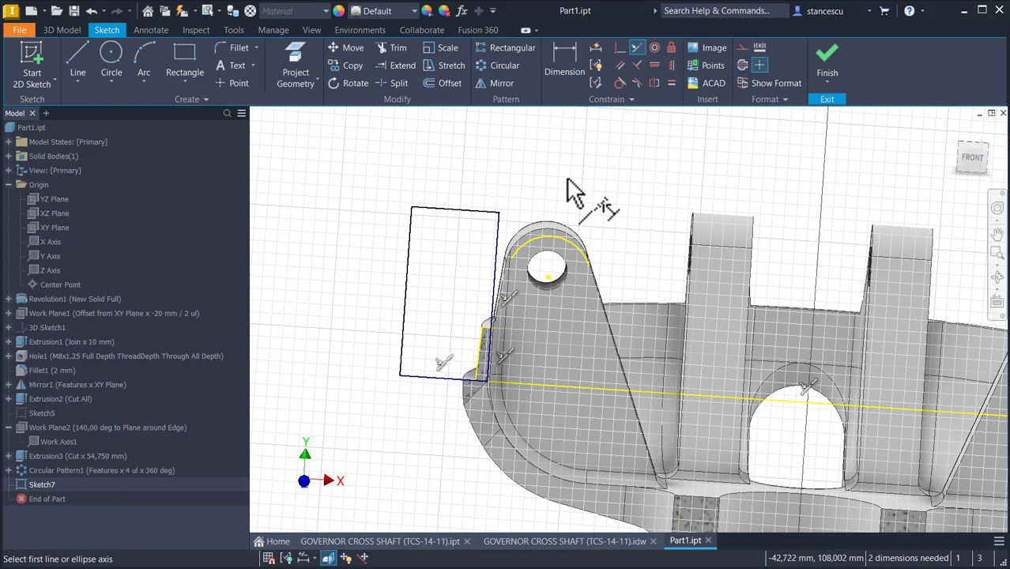
pyautogui.click(619, 83)
pyautogui.click(465, 214)
pyautogui.click(544, 240)
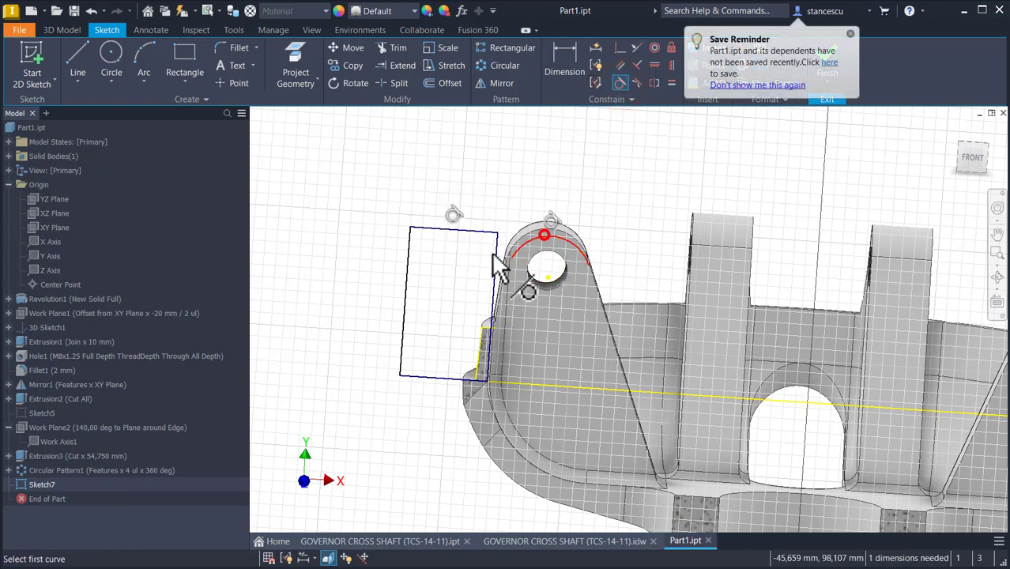
pyautogui.press('Escape')
pyautogui.click(500, 173)
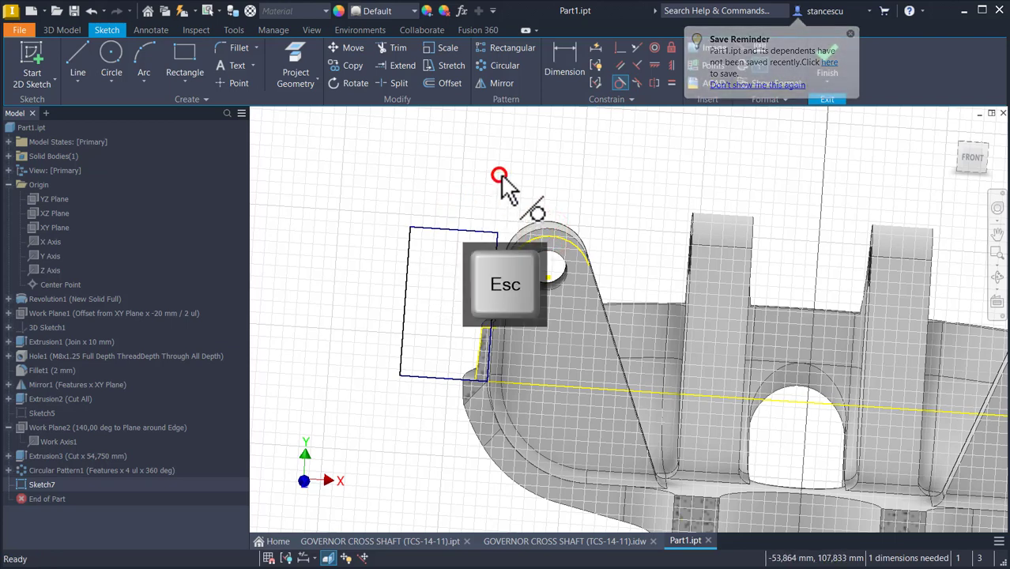
# Step: Narrow the rectangle and dimension its top edge to 10 mm
pyautogui.moveTo(403, 278); pyautogui.dragTo(436, 286)
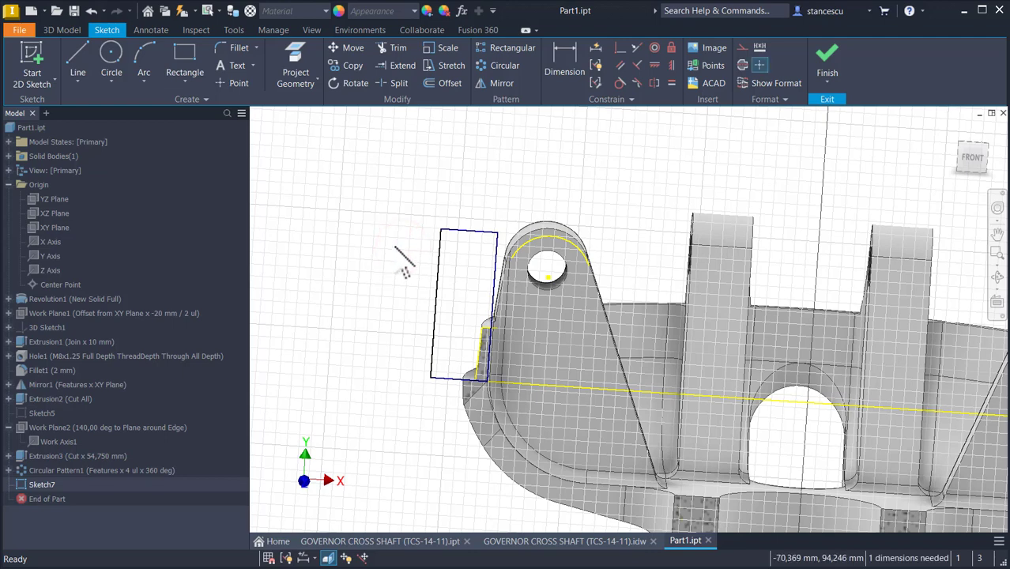
pyautogui.press('d')
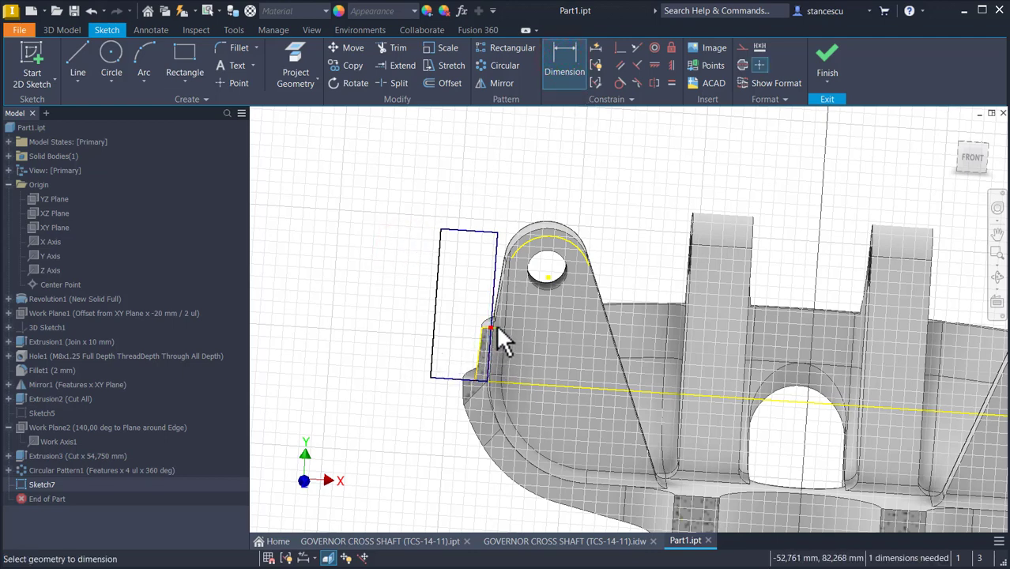
pyautogui.click(484, 229)
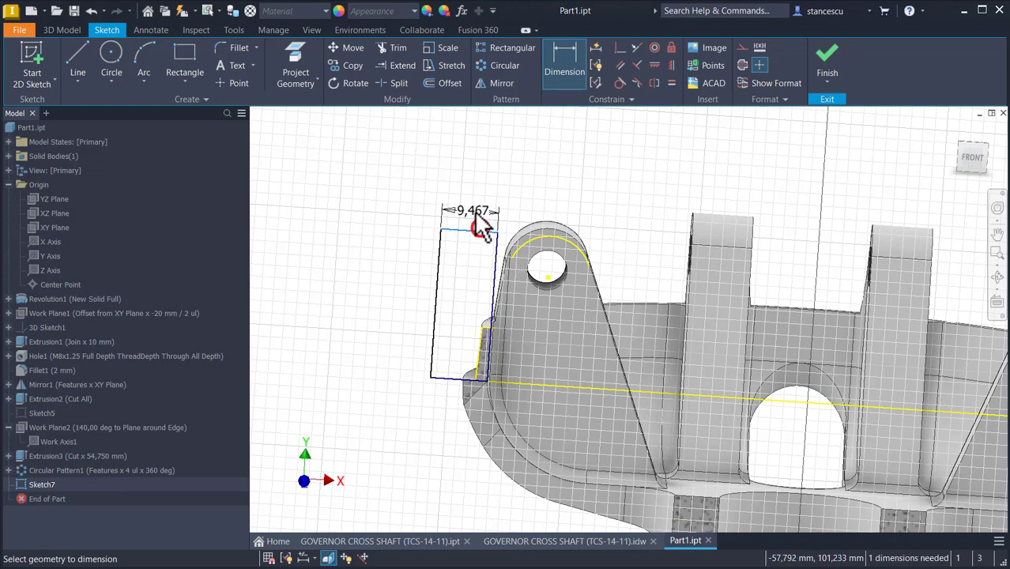
pyautogui.click(473, 212)
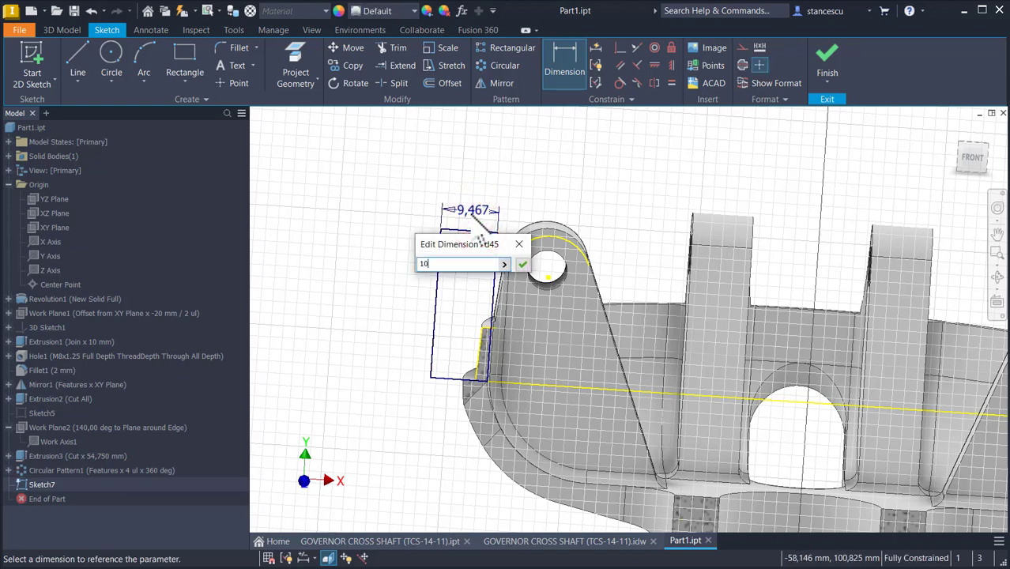
pyautogui.press('Return')
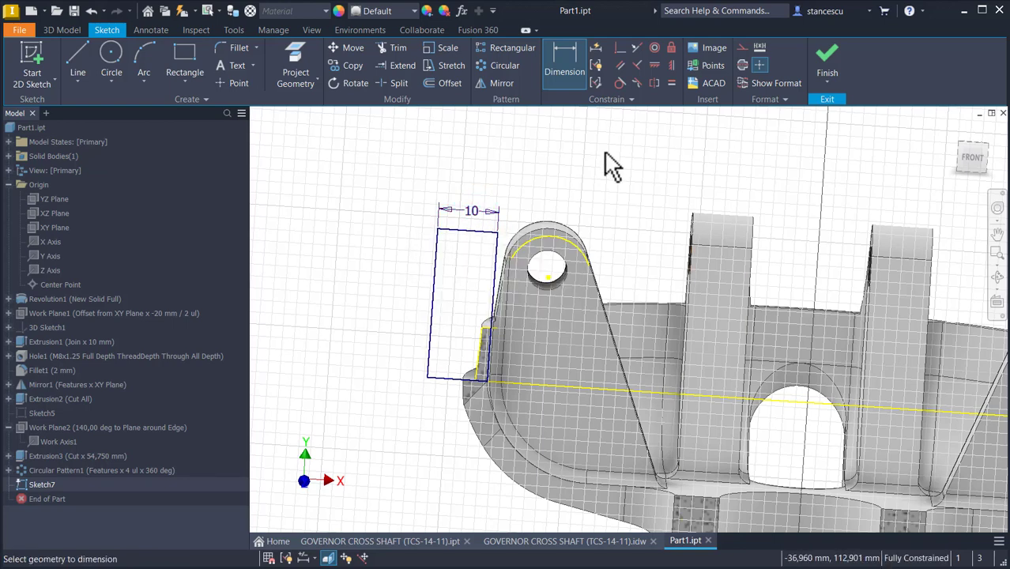
# Step: Finish the sketch and revolve the rectangle 360° around the Y axis as a cut
pyautogui.click(824, 59)
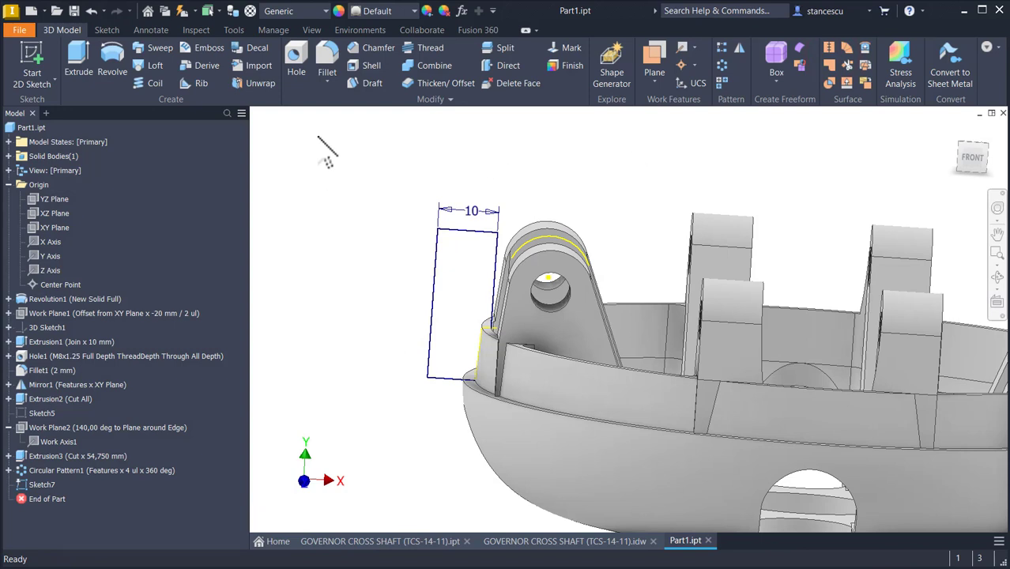
pyautogui.click(112, 63)
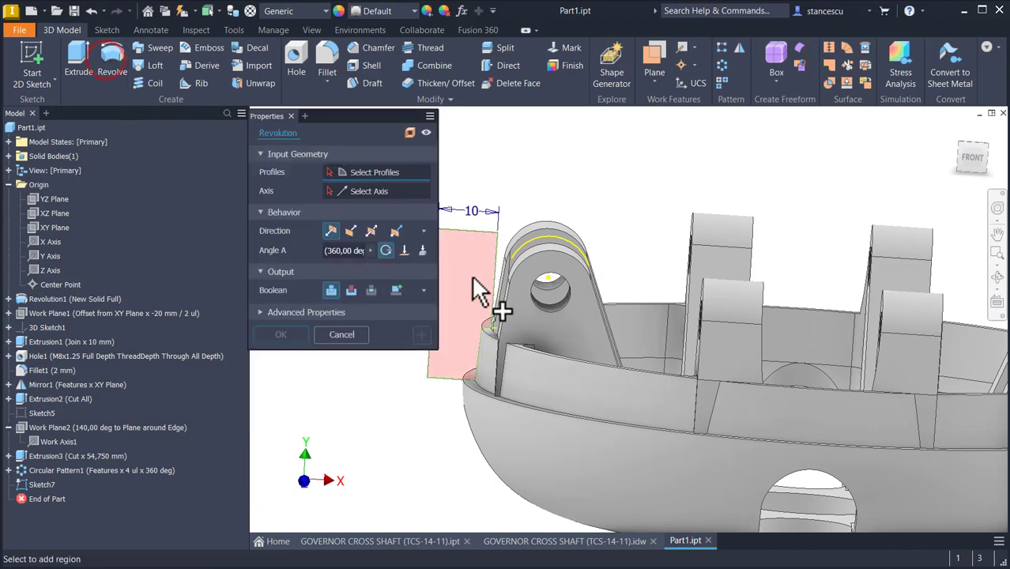
pyautogui.click(474, 275)
pyautogui.moveTo(474, 275)
pyautogui.keyDown('shift'); pyautogui.mouseDown(button='middle')
pyautogui.moveTo(468, 372)
pyautogui.moveTo(518, 351)
pyautogui.mouseUp(button='middle'); pyautogui.keyUp('shift')
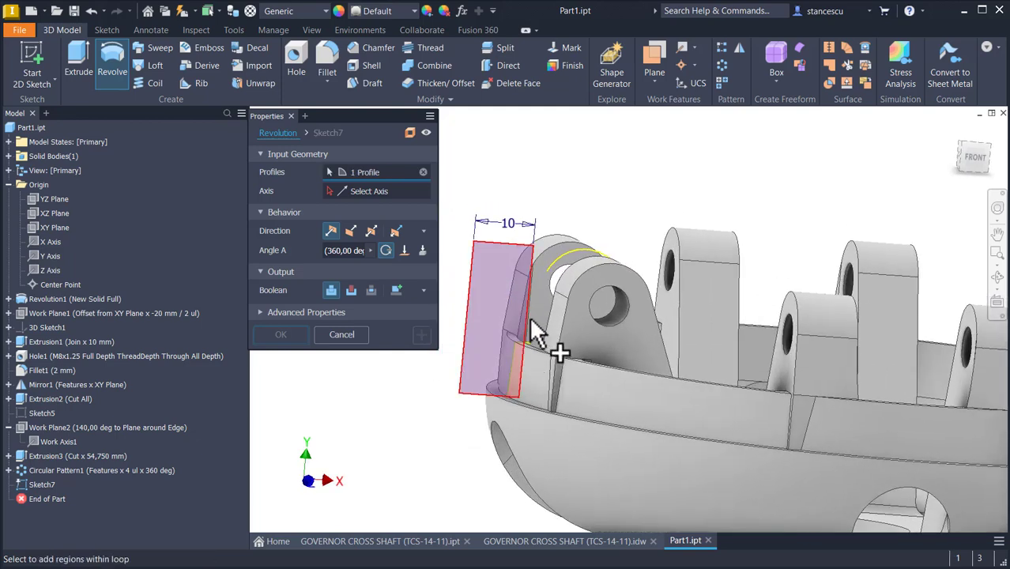
pyautogui.keyDown('shift'); pyautogui.moveTo(404, 386); pyautogui.dragTo(365, 393, button='middle'); pyautogui.keyUp('shift')
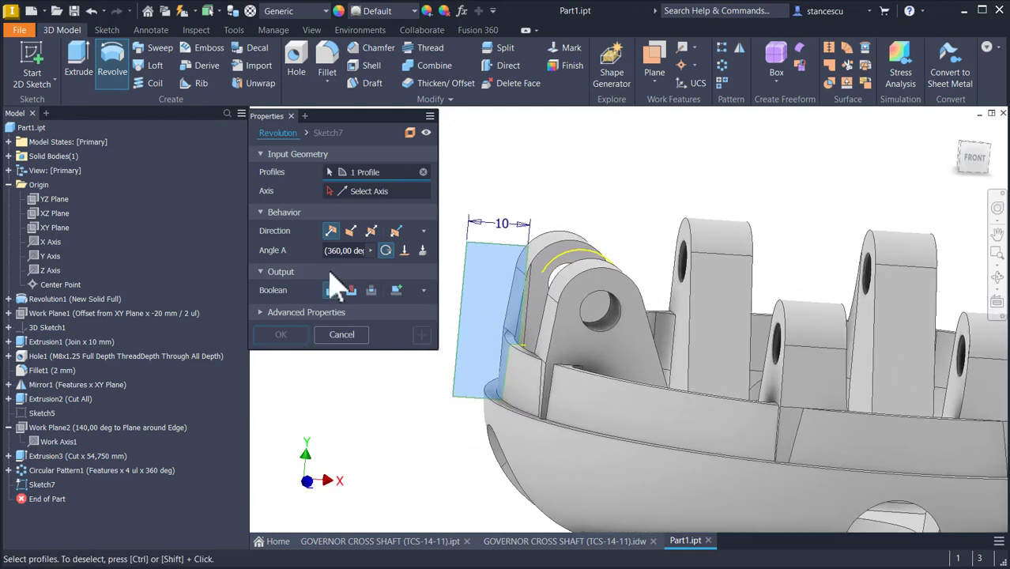
pyautogui.click(356, 191)
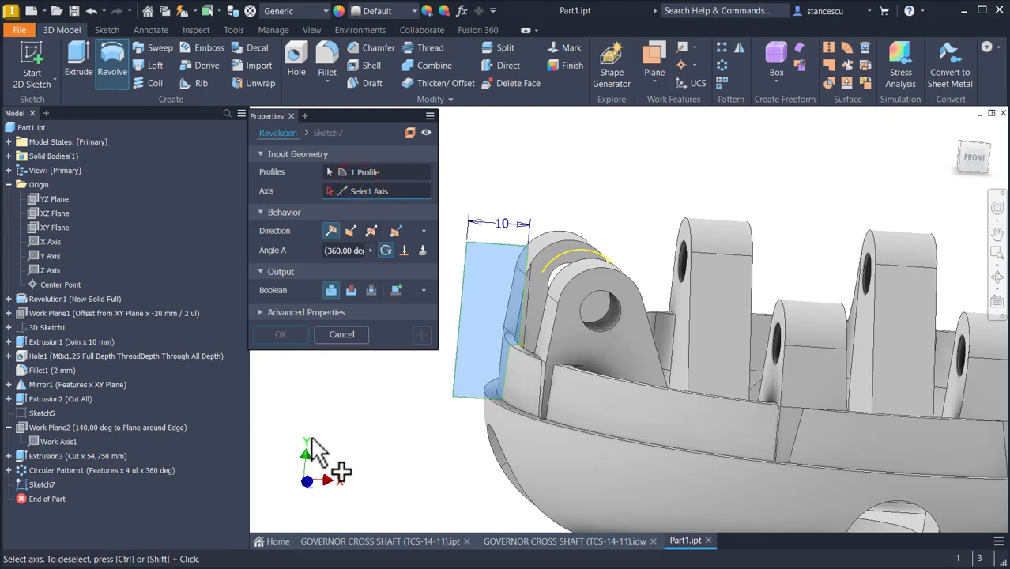
pyautogui.click(50, 256)
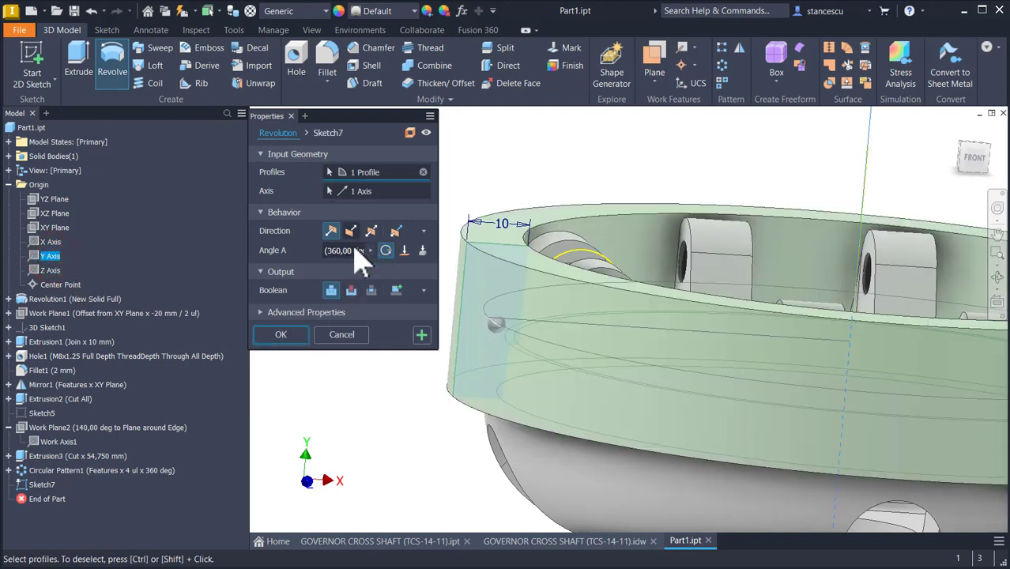
pyautogui.click(349, 292)
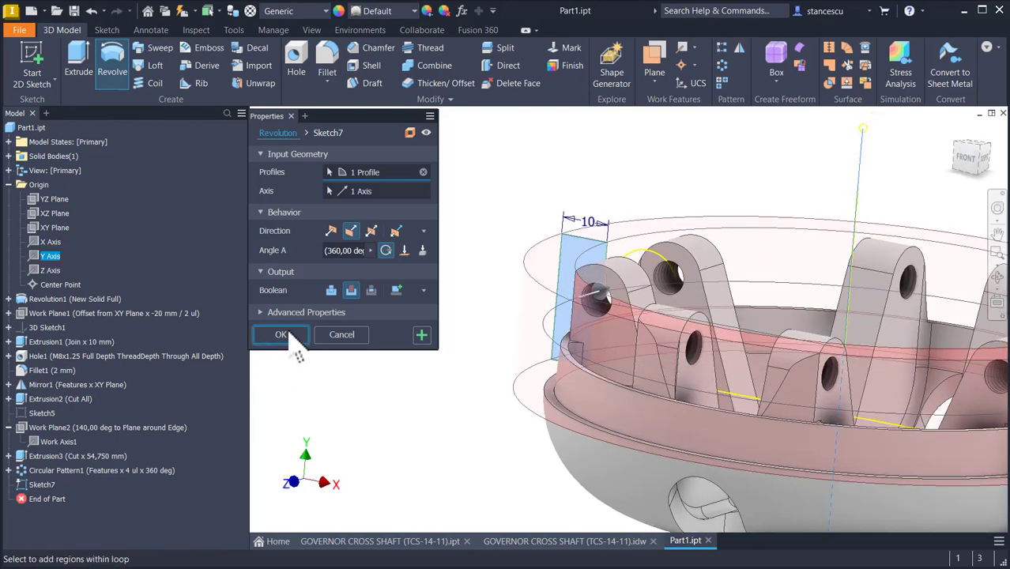
pyautogui.click(286, 332)
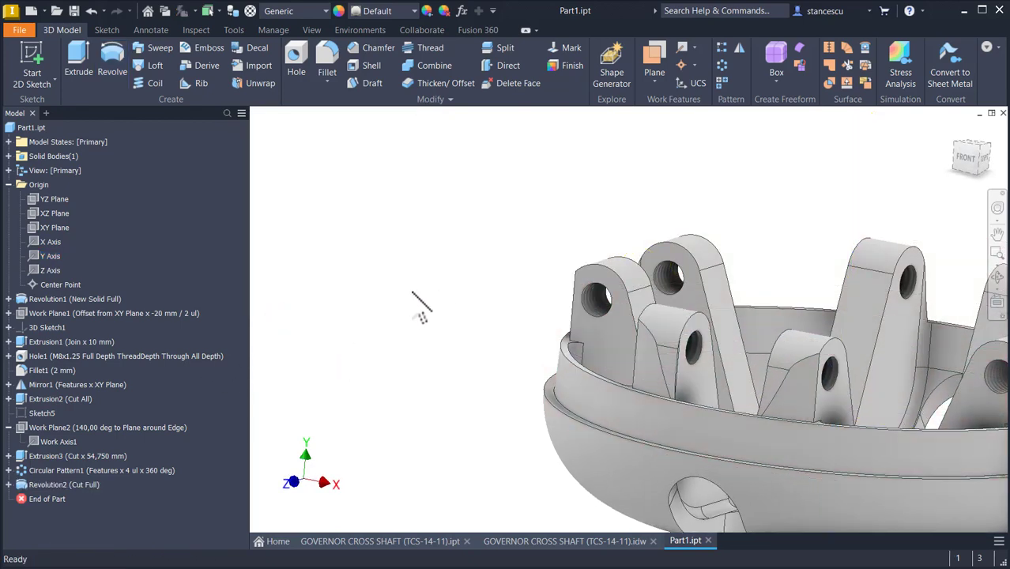
# Step: Examine the reference GOVERNOR CROSS SHAFT part model around its lower shaft
pyautogui.press('Num_Lock')
pyautogui.press('F6')
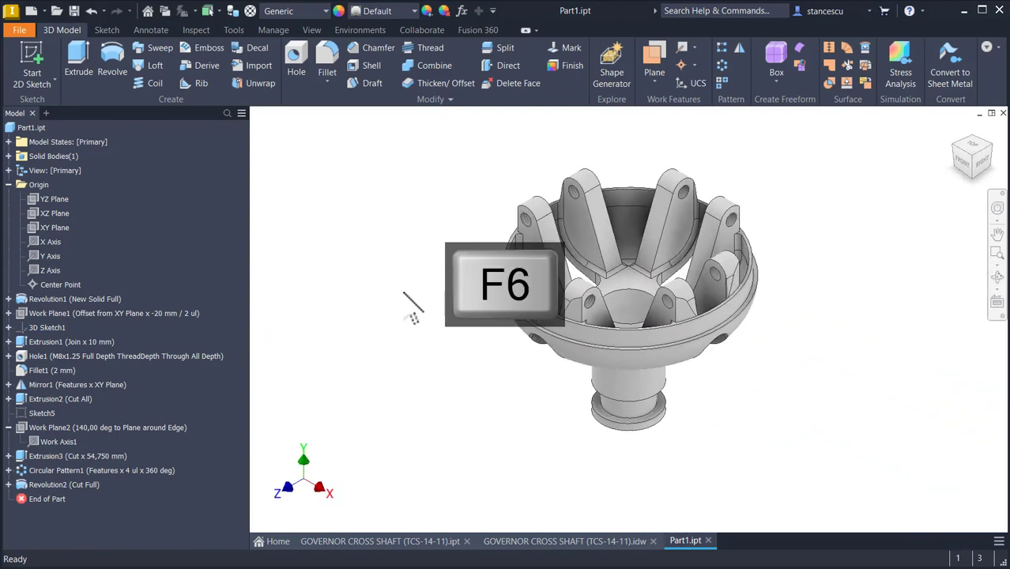
pyautogui.click(338, 540)
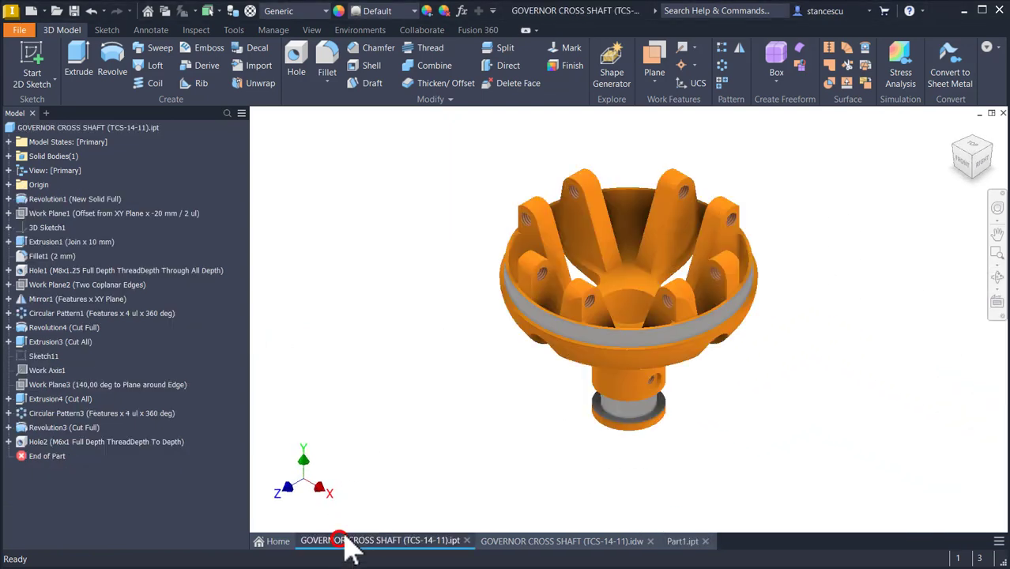
pyautogui.scroll(5, 739, 431)
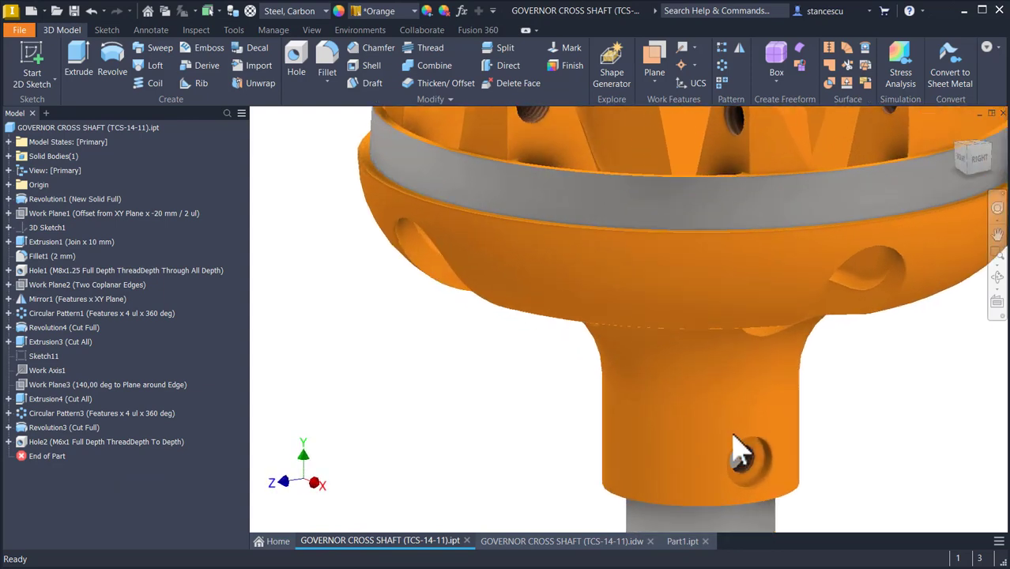
pyautogui.scroll(3, 735, 450)
pyautogui.keyDown('shift'); pyautogui.moveTo(816, 463); pyautogui.dragTo(773, 417, button='middle'); pyautogui.keyUp('shift')
pyautogui.press('F6')
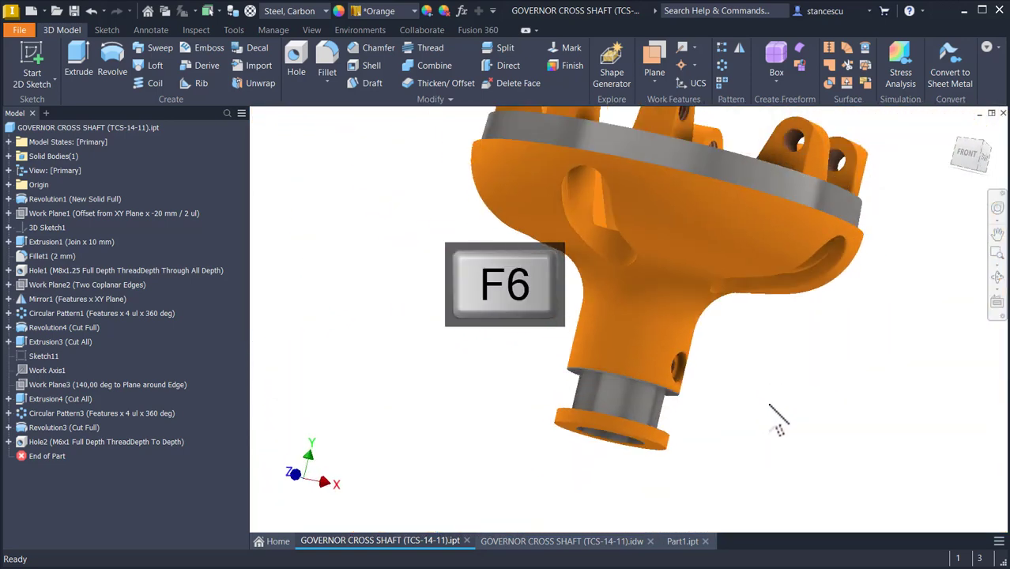
# Step: Examine the drawing's section dimensions for the shaft's M6 side hole
pyautogui.click(597, 542)
pyautogui.scroll(5, 452, 440)
pyautogui.moveTo(462, 440); pyautogui.dragTo(625, 365, button='middle')
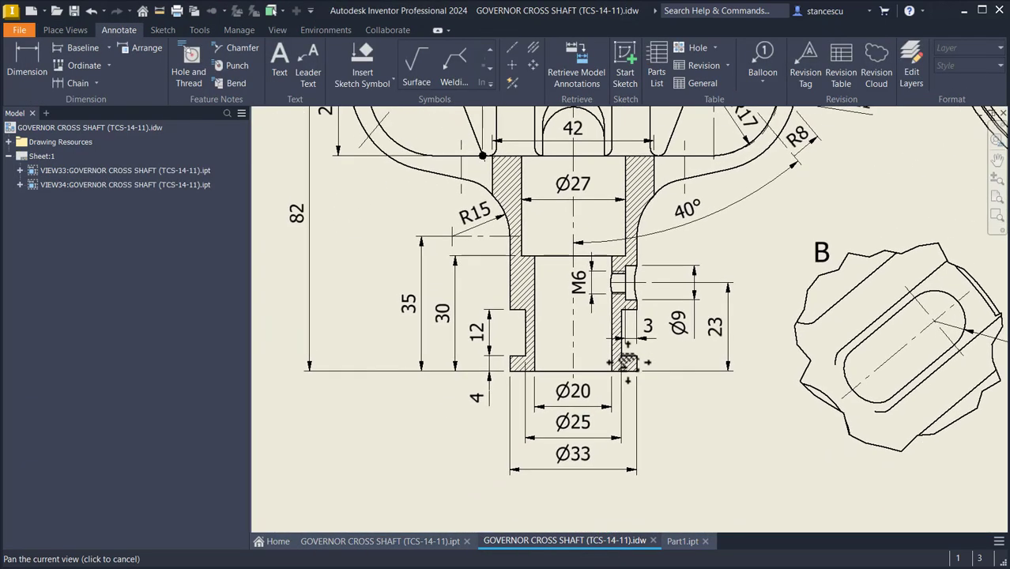
pyautogui.scroll(3, 626, 365)
pyautogui.click(733, 297)
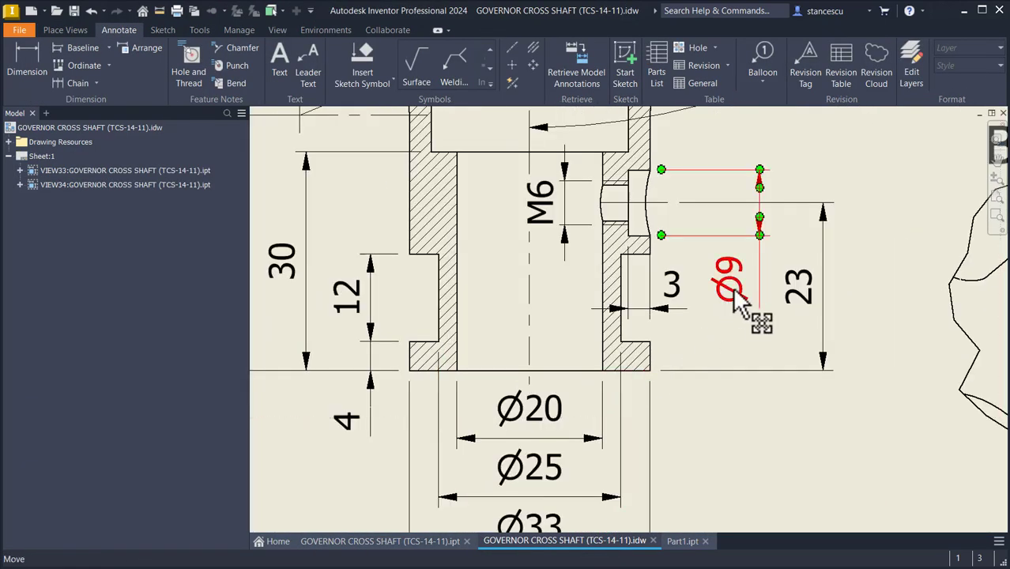
pyautogui.press('Escape')
pyautogui.click(559, 228)
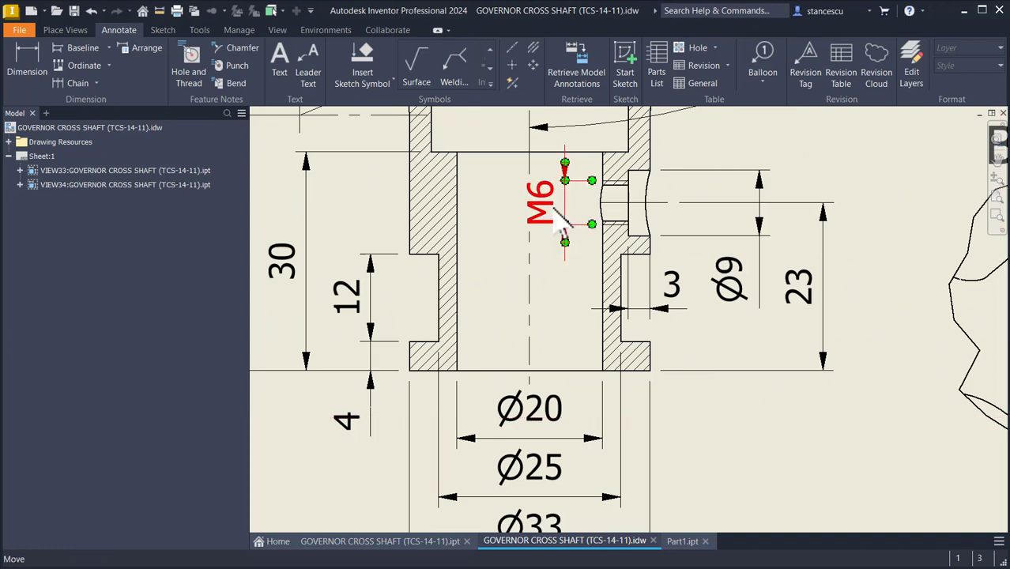
pyautogui.click(667, 308)
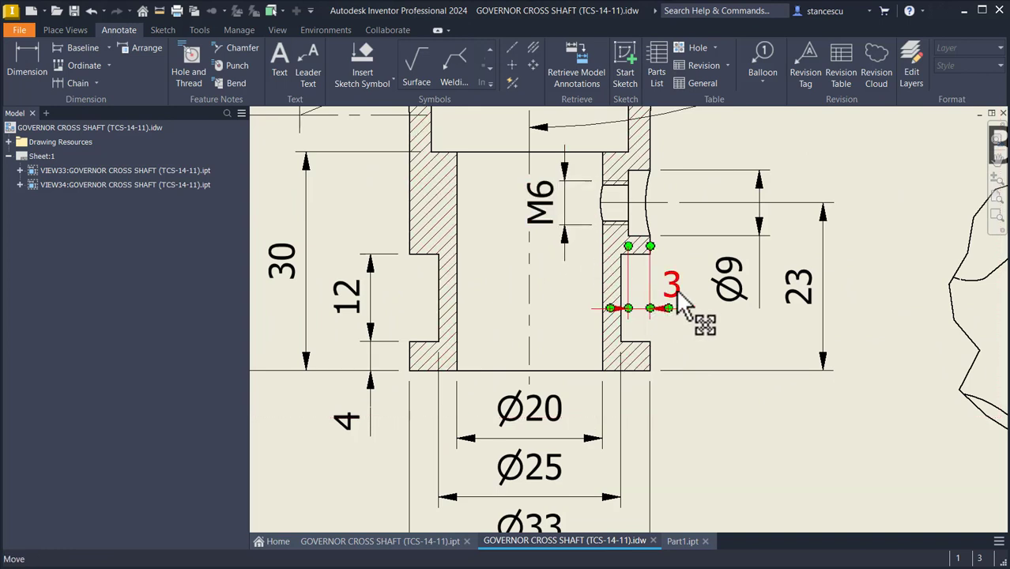
pyautogui.press('Escape')
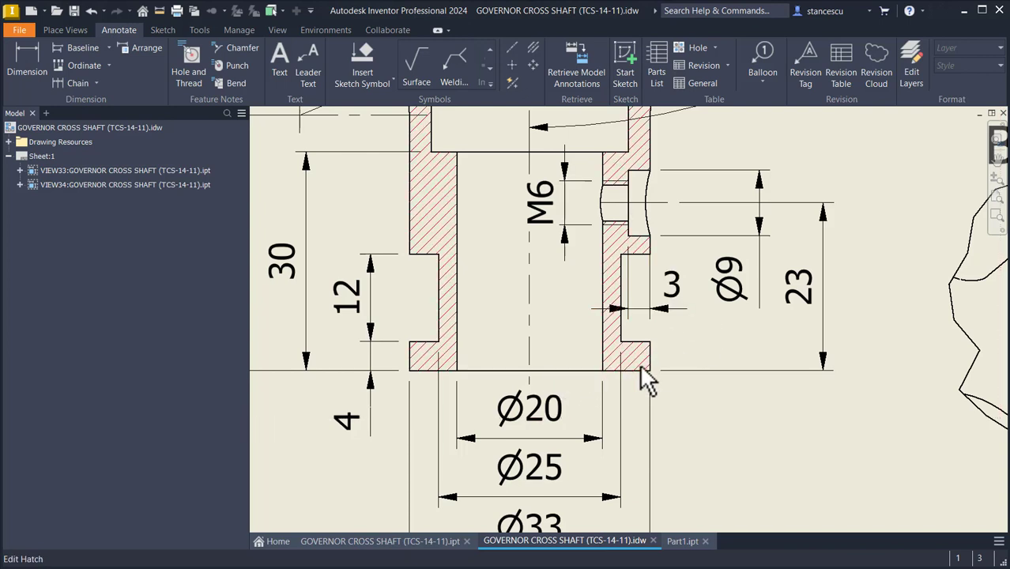
pyautogui.click(818, 304)
pyautogui.press('Escape')
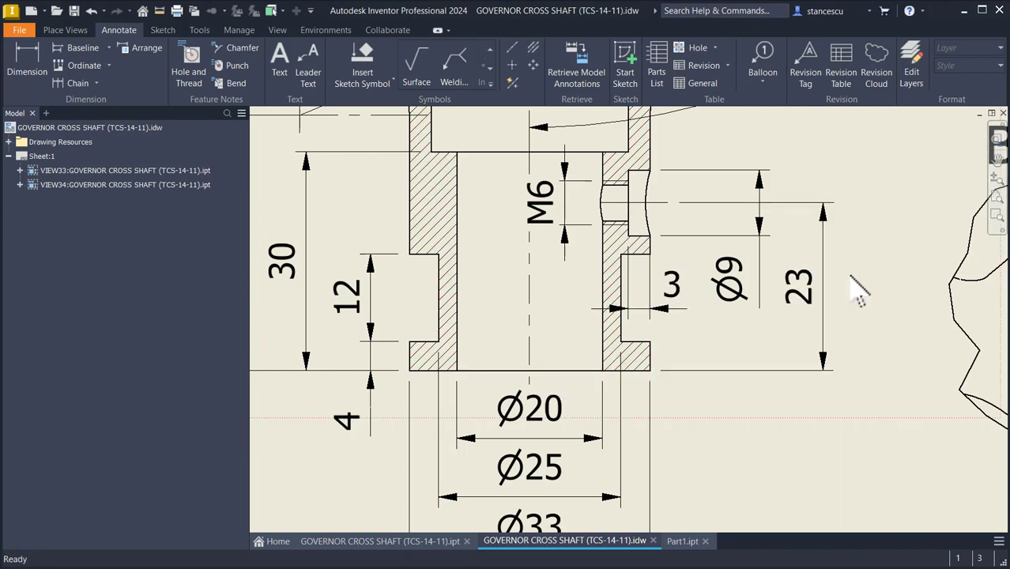
# Step: Start a new sketch on the XY plane of Part1 and slice the graphics
pyautogui.click(684, 542)
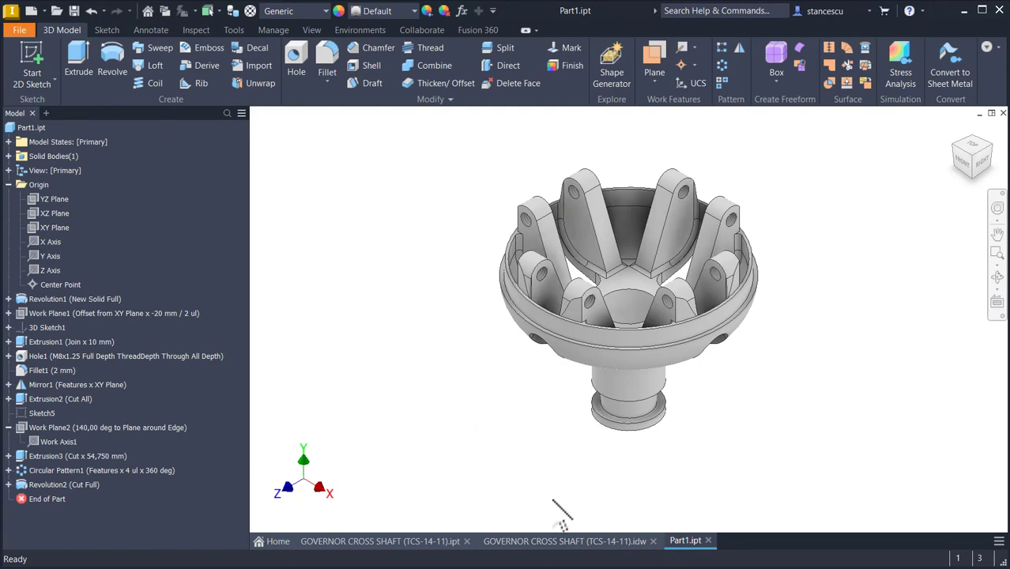
pyautogui.click(585, 541)
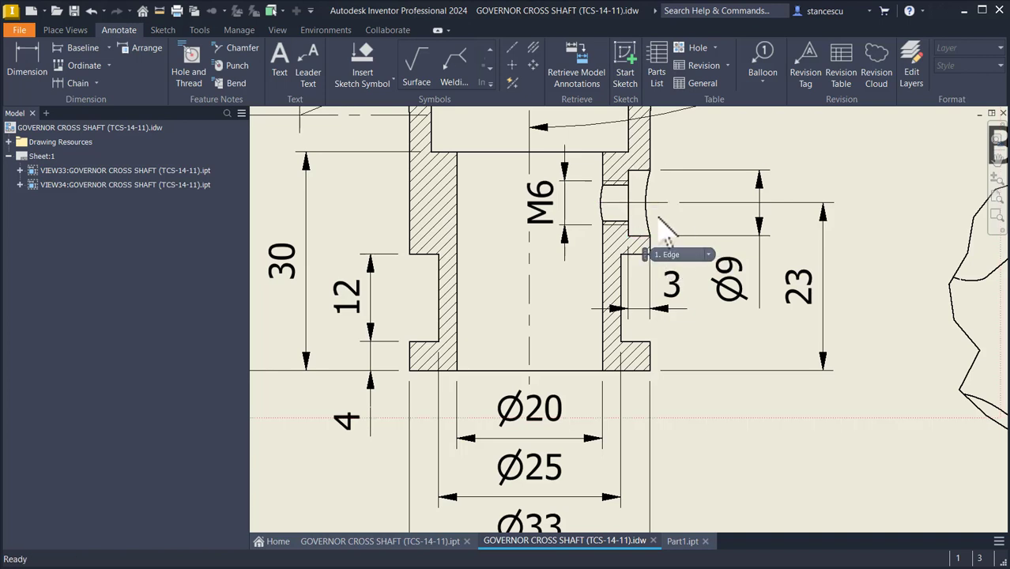
pyautogui.click(681, 542)
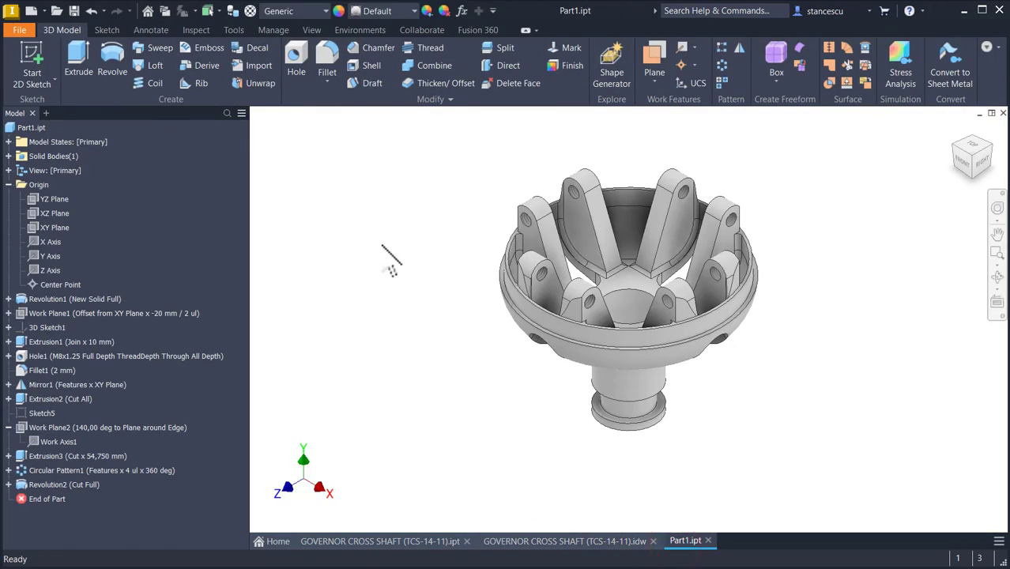
pyautogui.click(35, 230)
pyautogui.click(640, 312)
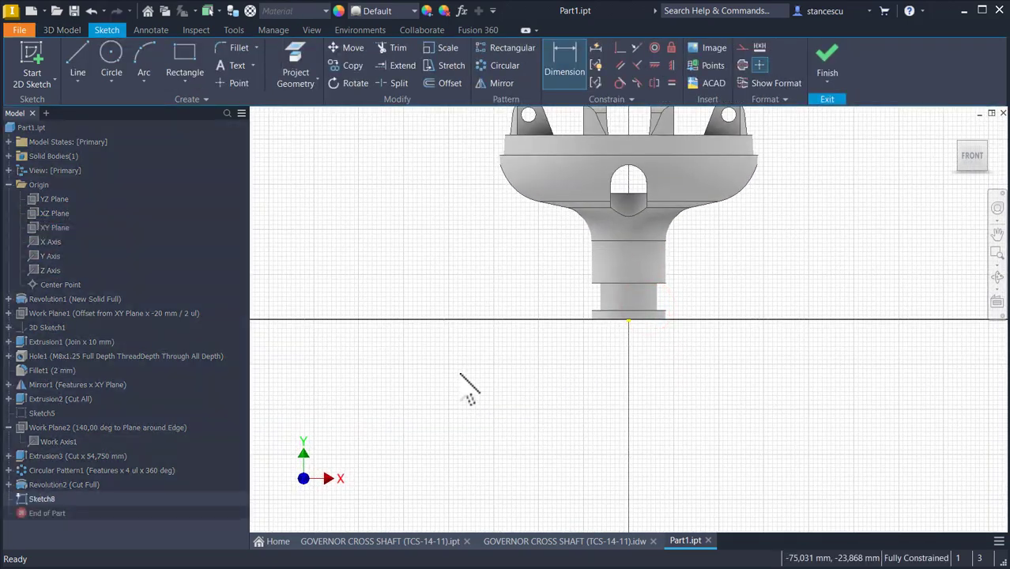
pyautogui.press('F7')
pyautogui.scroll(3, 654, 284)
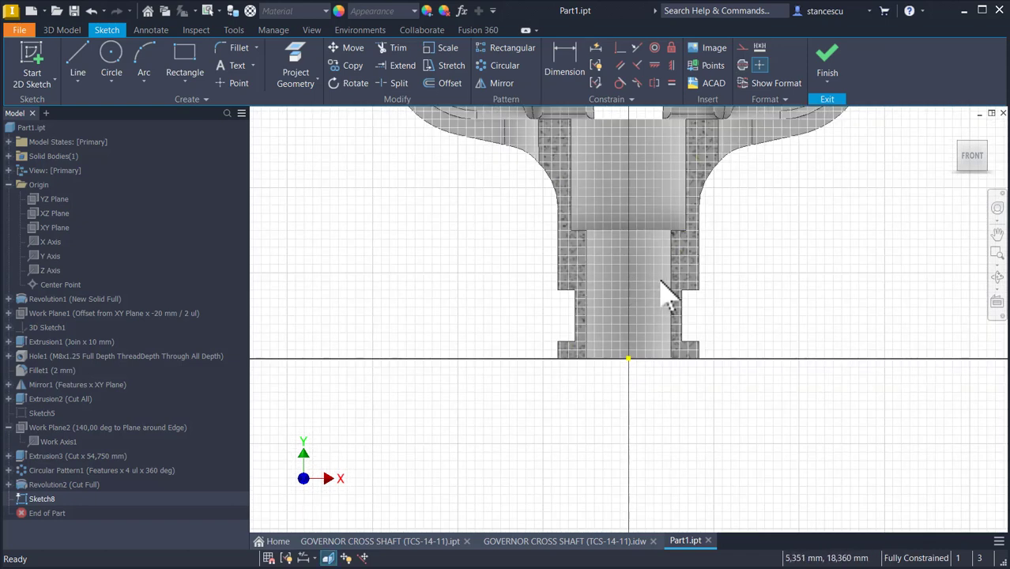
# Step: Draw a small rectangle outside the shaft wall above the lower groove
pyautogui.click(185, 60)
pyautogui.click(688, 256)
pyautogui.click(742, 276)
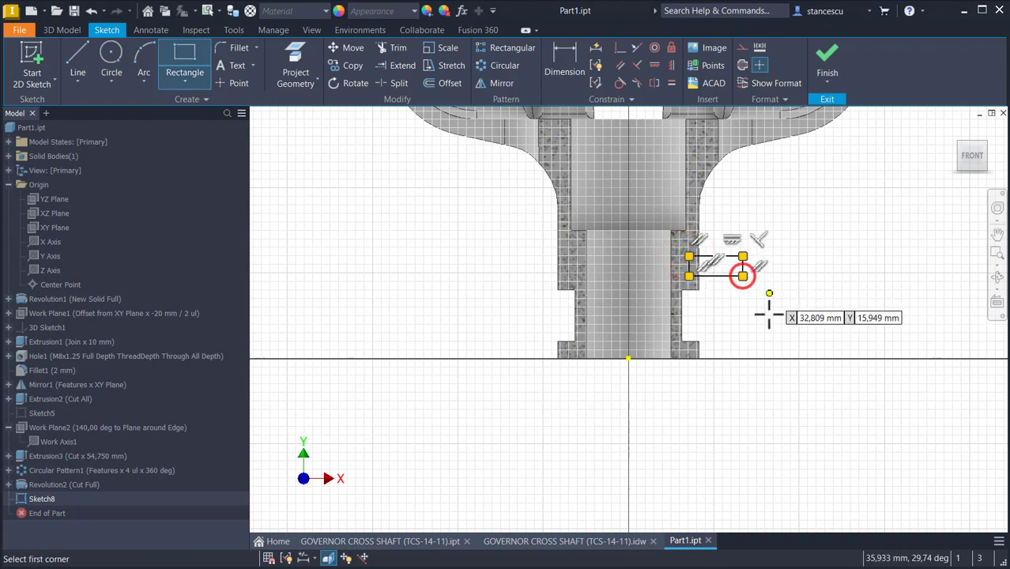
pyautogui.press('Escape')
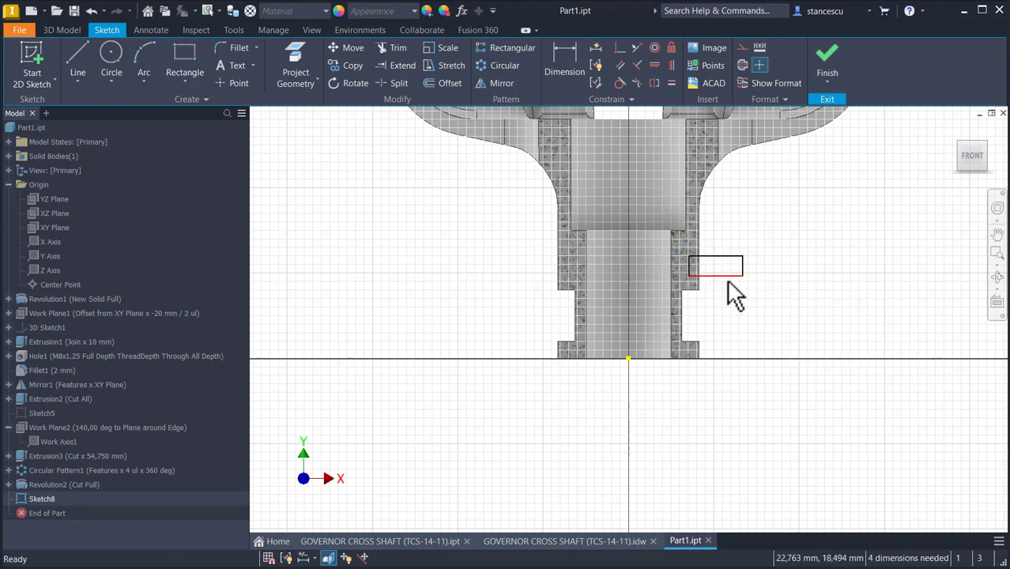
# Step: Dimension the rectangle's bottom edge 23 mm above the origin point
pyautogui.click(573, 67)
pyautogui.click(721, 276)
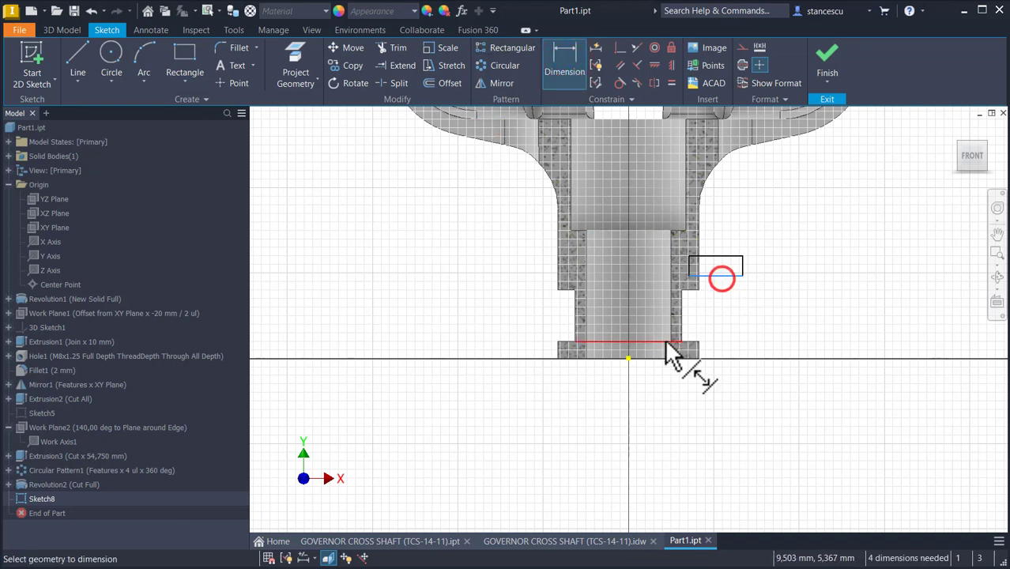
pyautogui.click(628, 359)
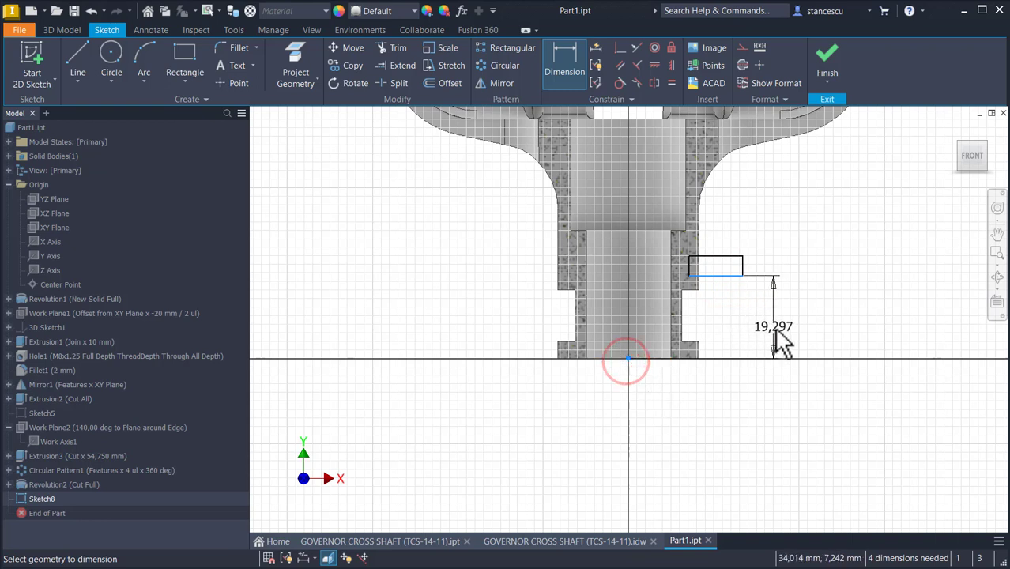
pyautogui.click(772, 327)
pyautogui.press('Return')
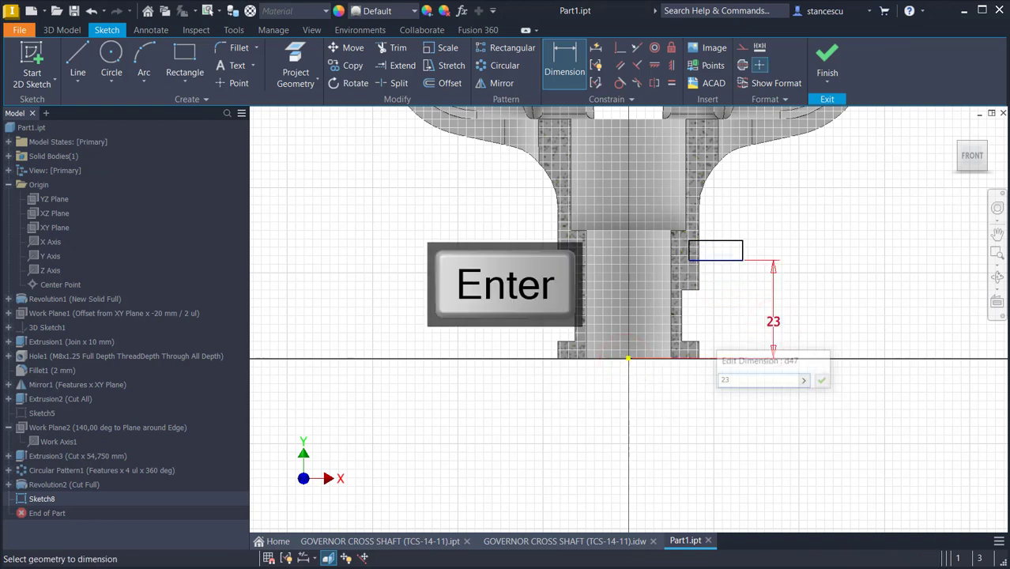
pyautogui.press('Escape')
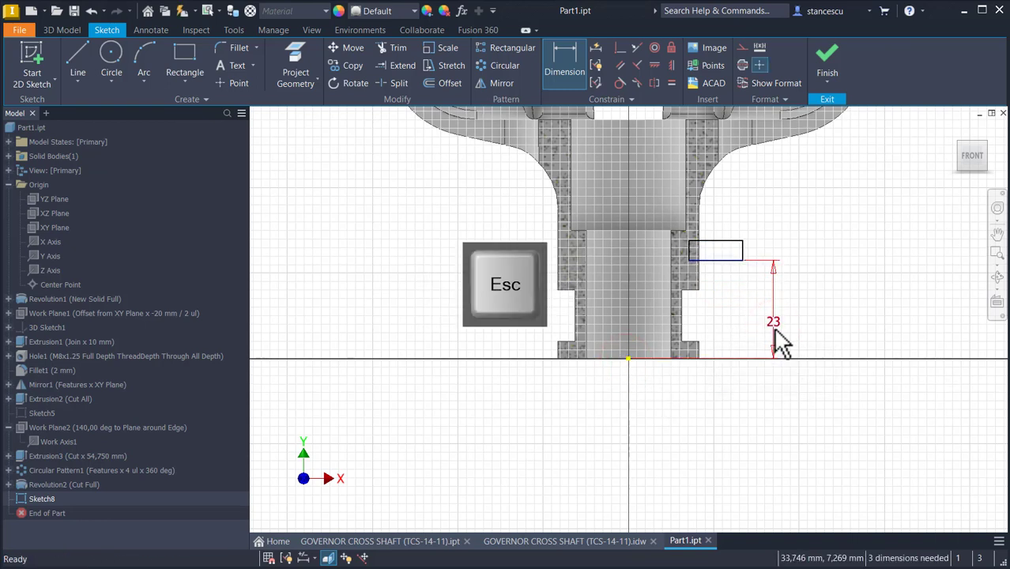
# Step: Convert the rectangle's bottom edge to construction geometry
pyautogui.click(728, 260)
pyautogui.click(743, 49)
pyautogui.scroll(3, 765, 215)
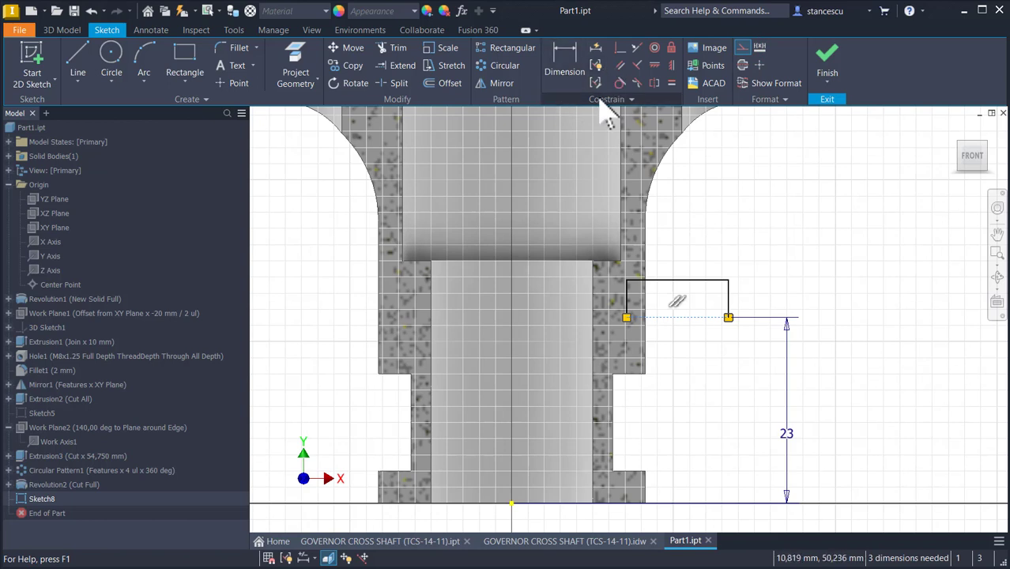
# Step: Project the shaft's outer edge into the sketch and make the rectangle's right edge collinear with it
pyautogui.click(304, 69)
pyautogui.click(646, 256)
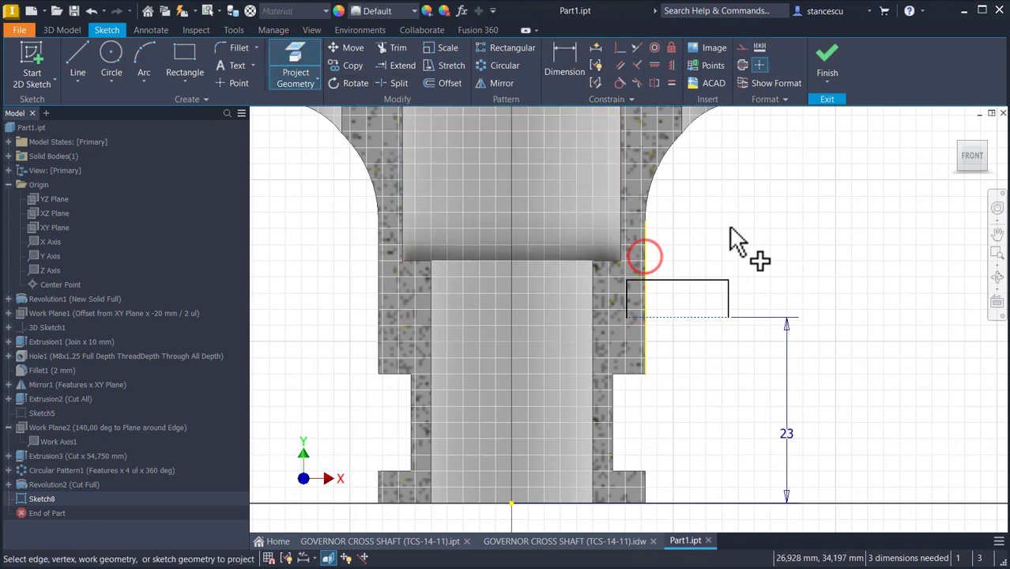
pyautogui.click(632, 49)
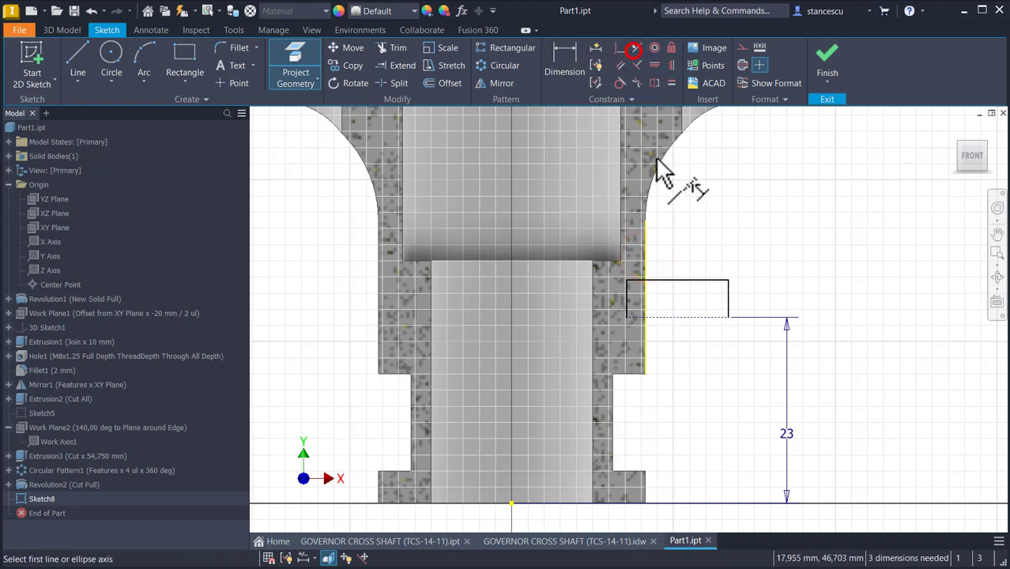
pyautogui.click(646, 249)
pyautogui.click(728, 292)
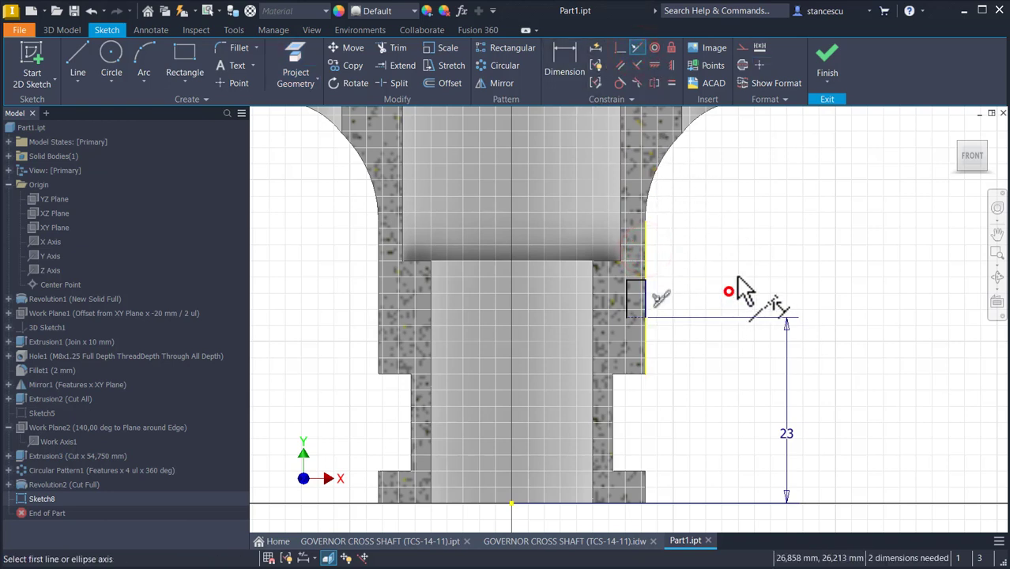
# Step: Dimension the rectangle's width as 3 mm and finish the sketch
pyautogui.click(561, 61)
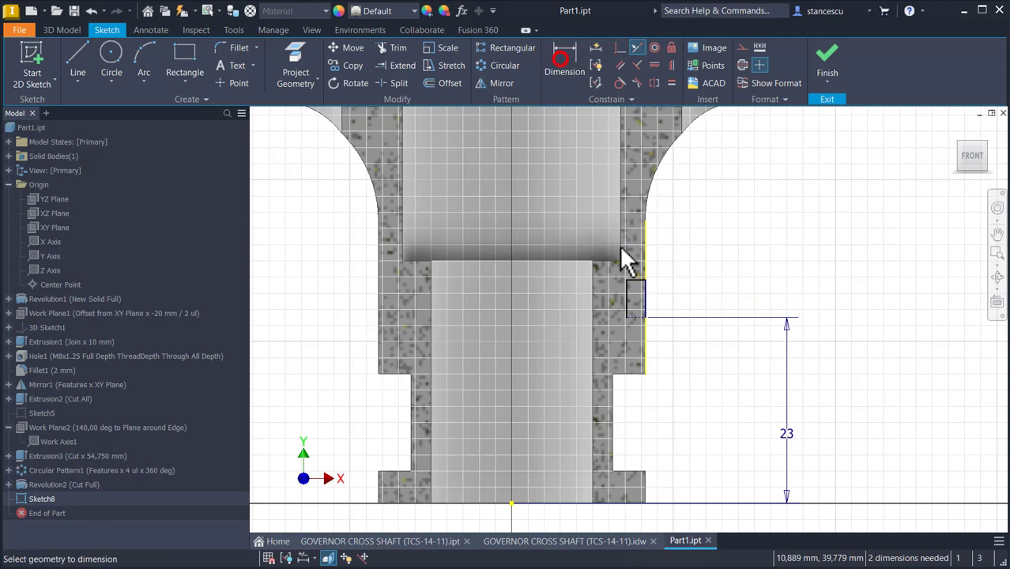
pyautogui.click(644, 290)
pyautogui.click(694, 257)
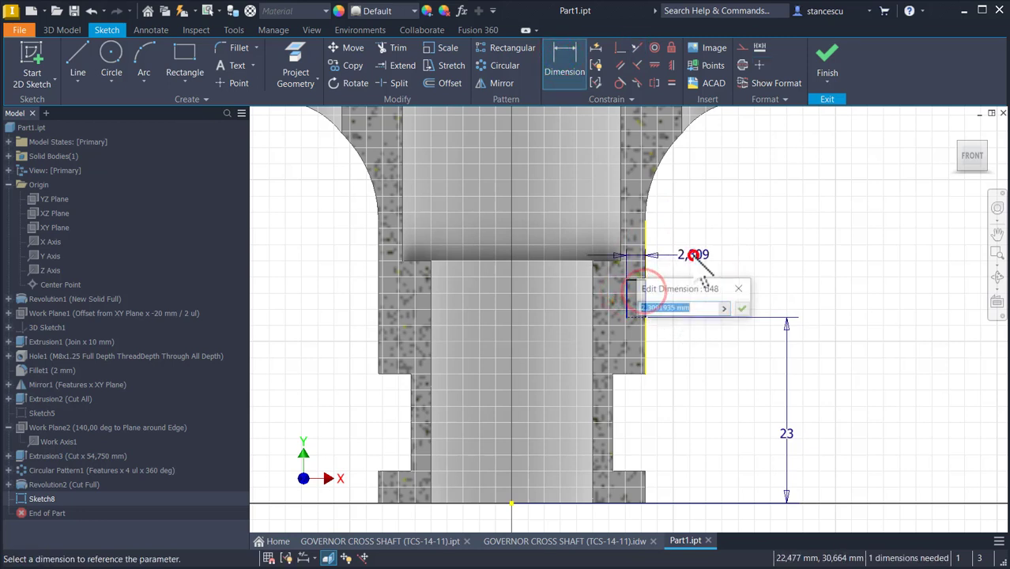
pyautogui.write('3')
pyautogui.press('Return')
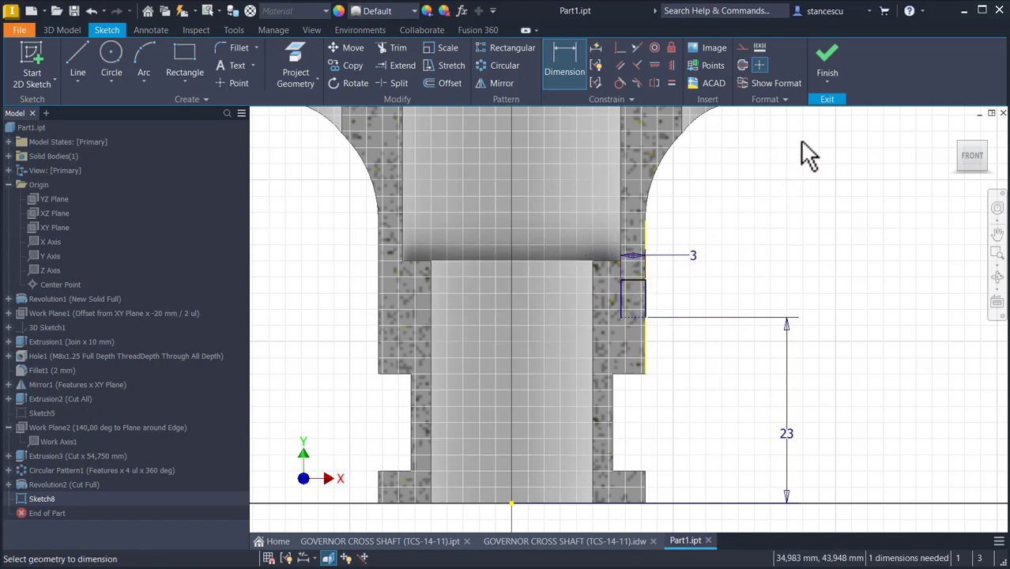
pyautogui.click(829, 71)
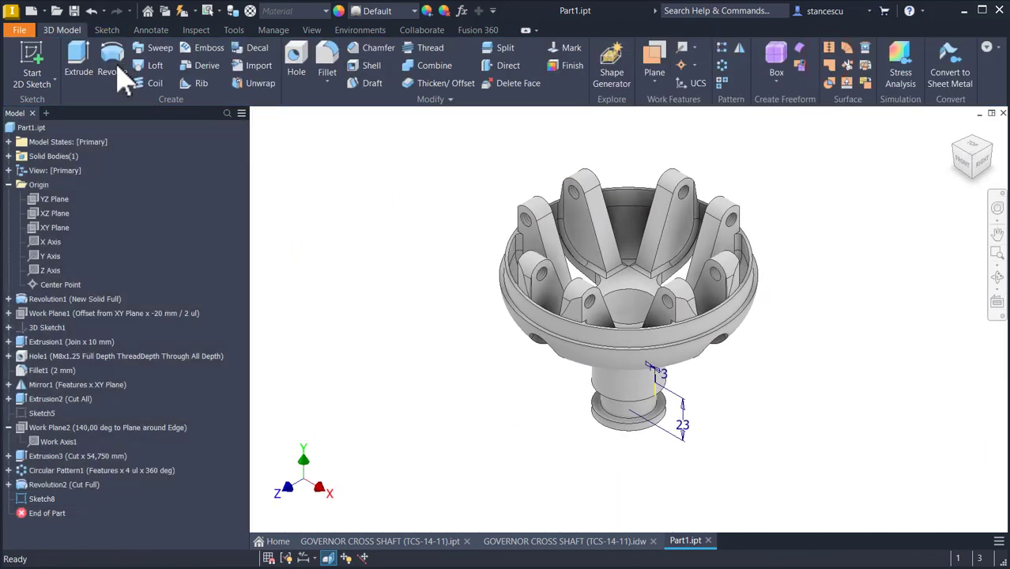
pyautogui.click(112, 54)
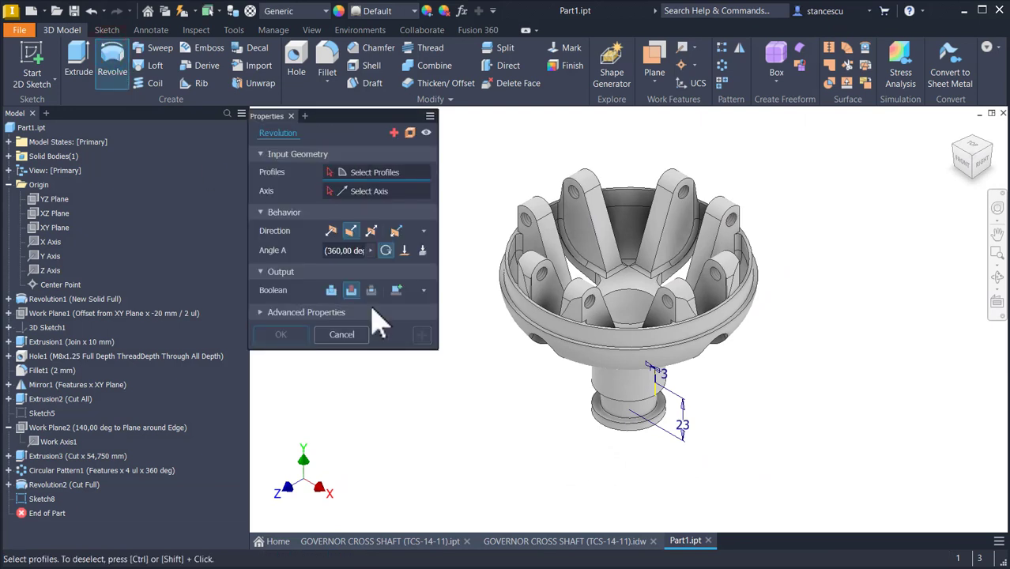
pyautogui.click(376, 170)
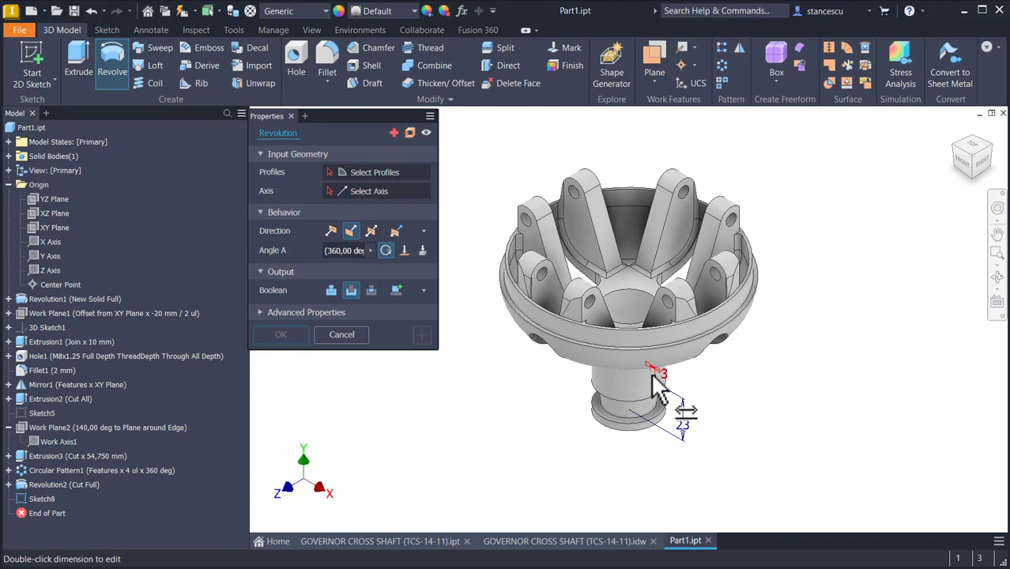
pyautogui.scroll(3, 658, 388)
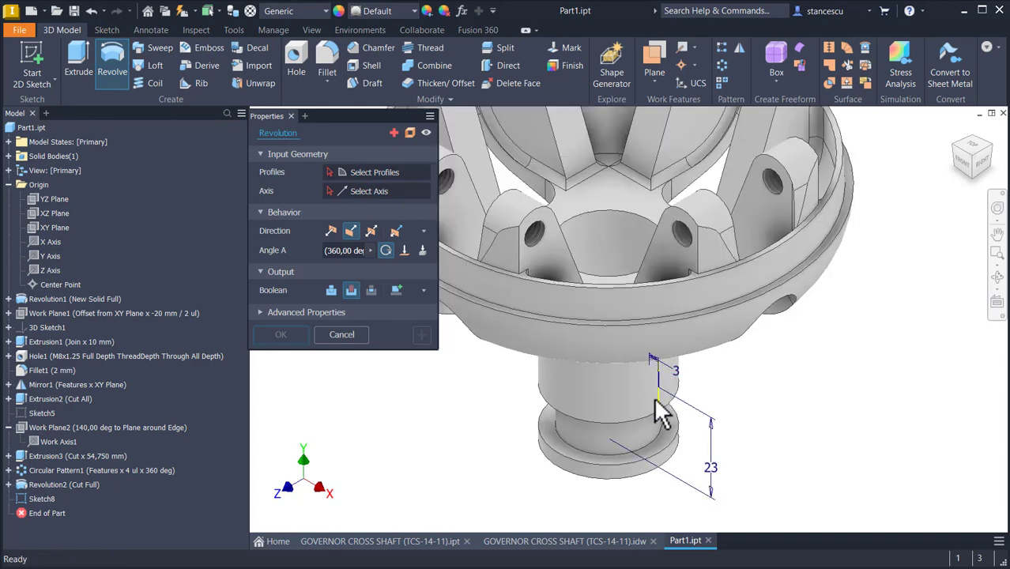
pyautogui.click(342, 334)
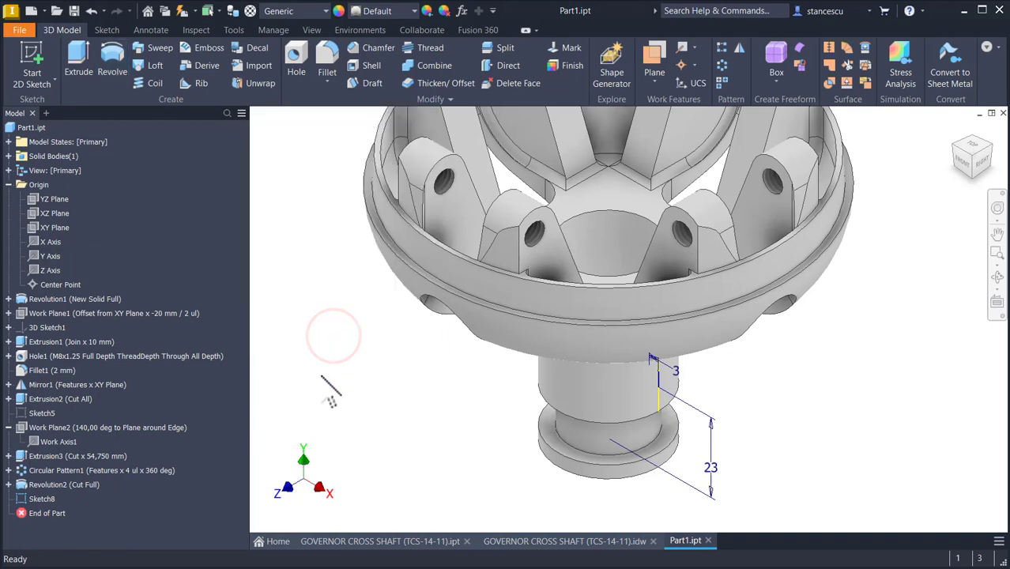
# Step: Reopen the sketch, turn the rectangle's bottom construction edge into a centerline, and finish the sketch
pyautogui.doubleClick(34, 499)
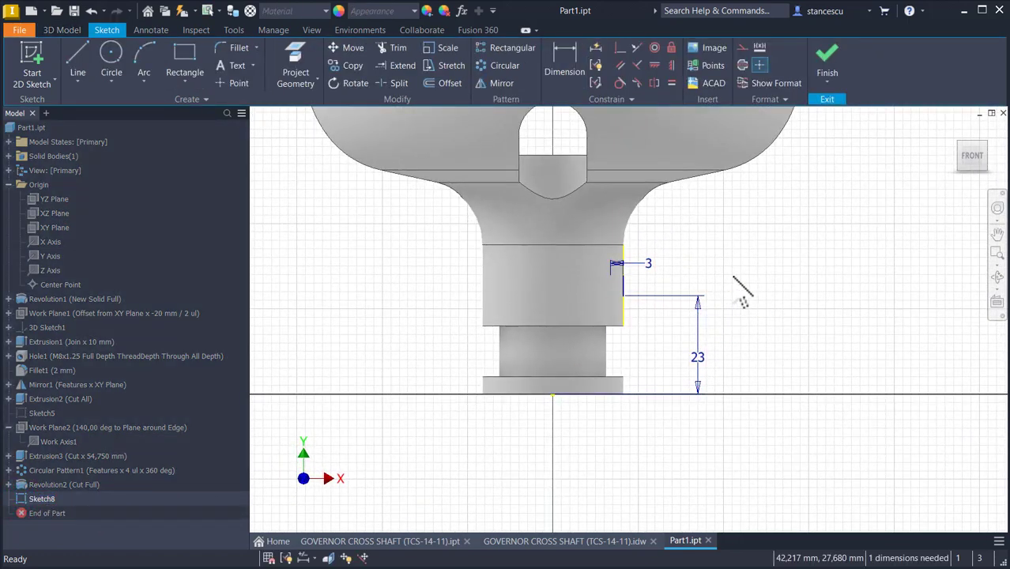
pyautogui.press('F7')
pyautogui.scroll(-5, 662, 311)
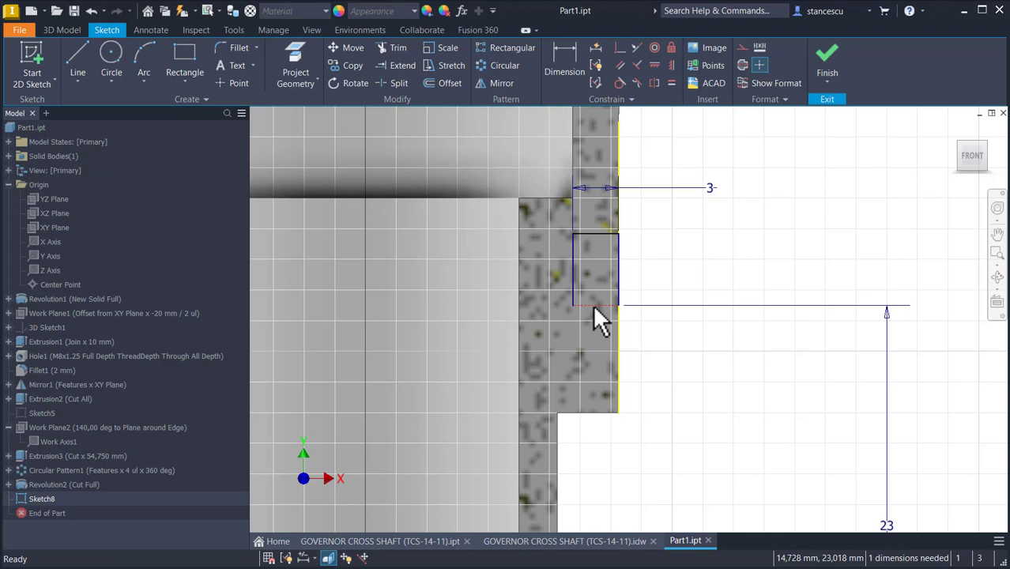
pyautogui.click(592, 305)
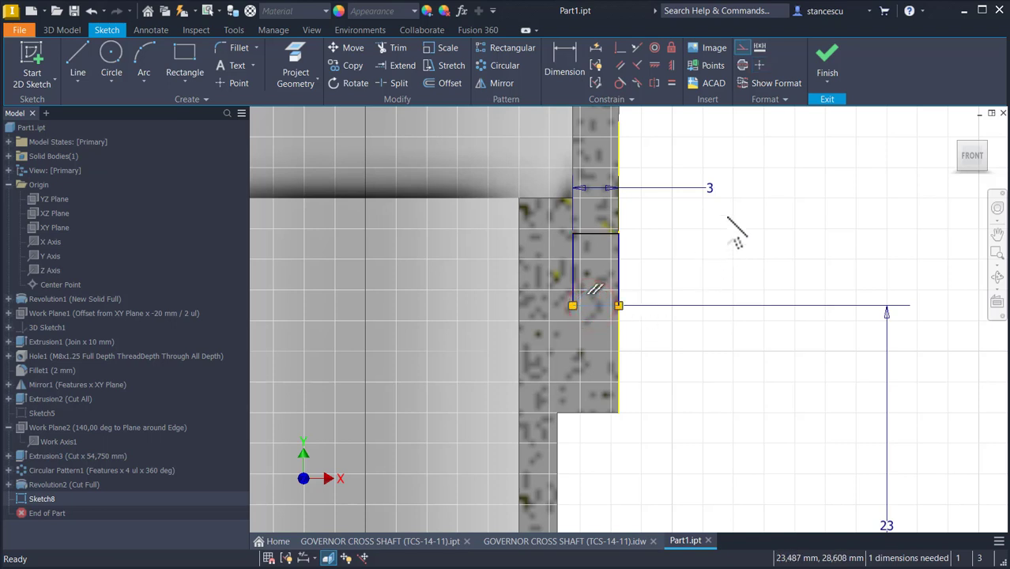
pyautogui.click(741, 64)
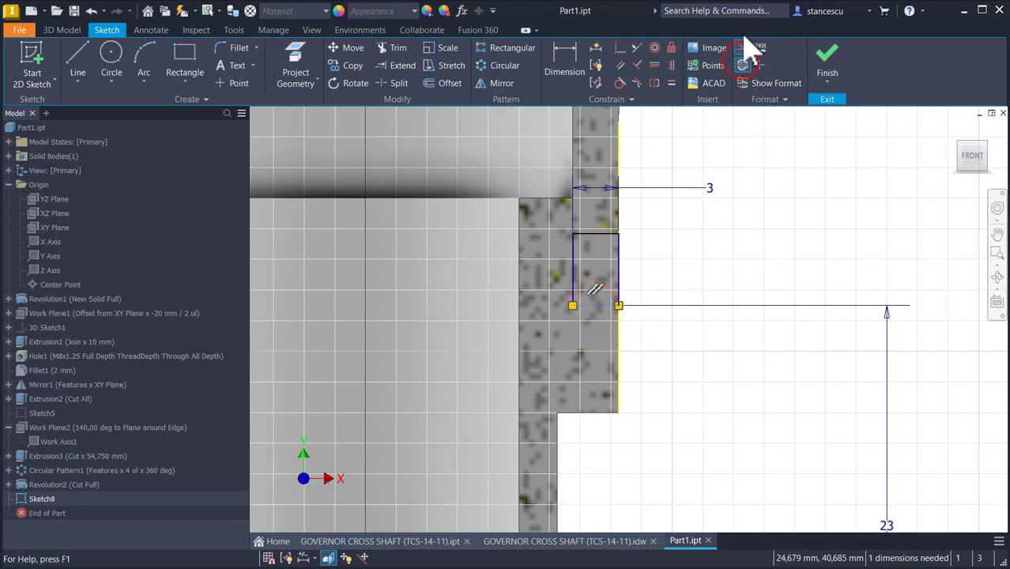
pyautogui.click(740, 49)
pyautogui.click(688, 278)
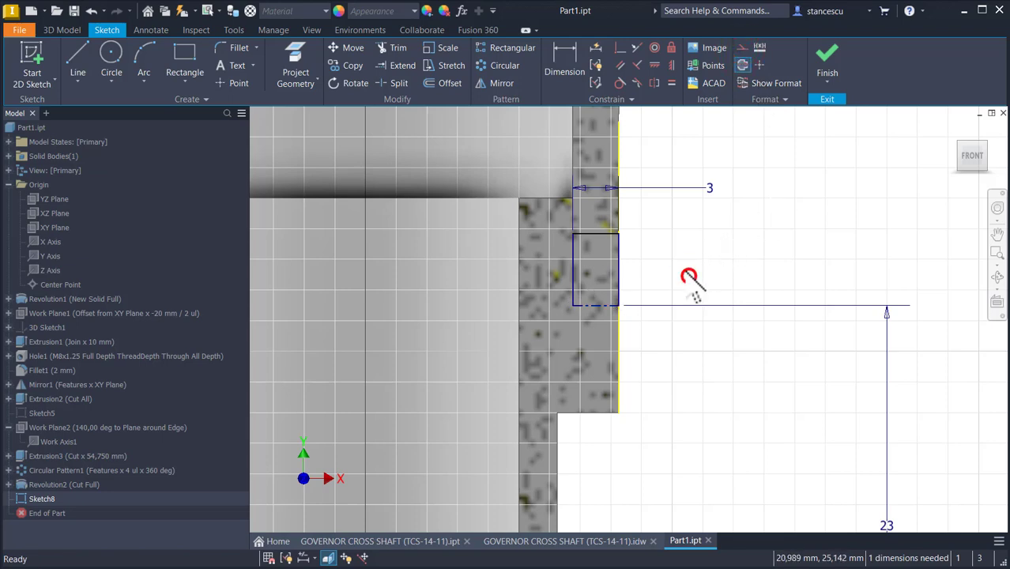
pyautogui.click(827, 65)
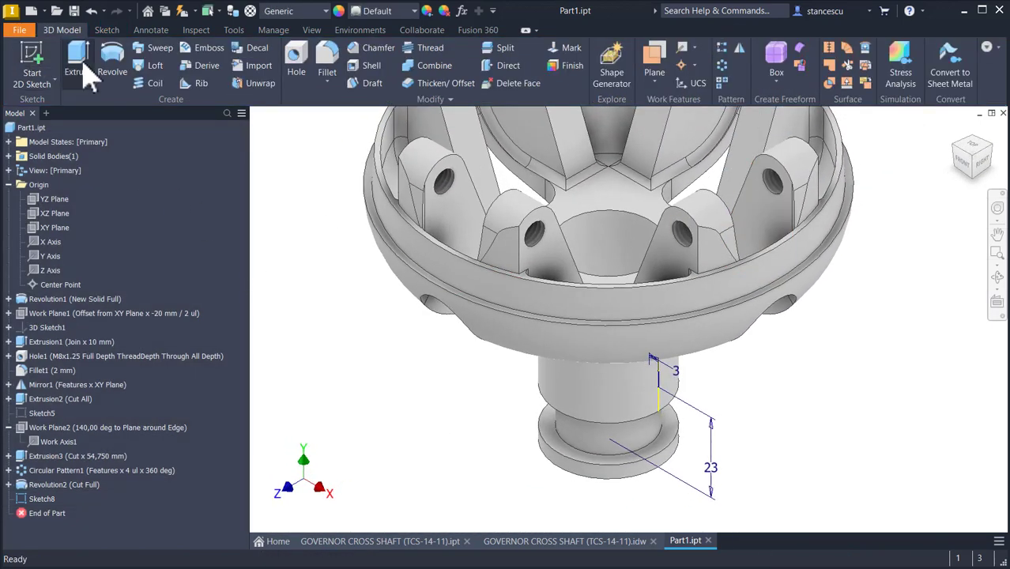
# Step: Revolve the rectangle a full 360° about its centerline as a cut to form a counterbore in the shaft wall
pyautogui.click(111, 67)
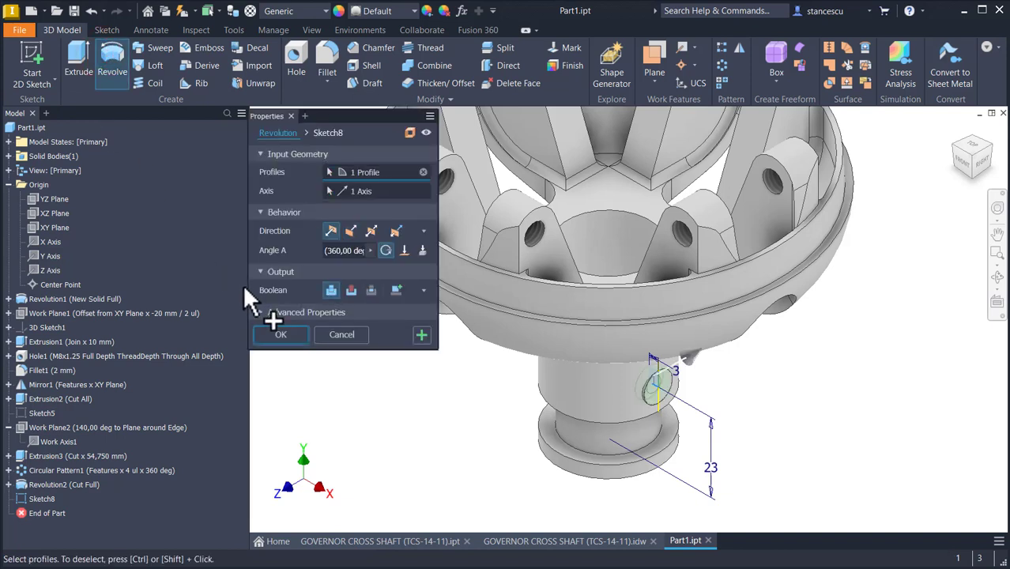
pyautogui.click(281, 334)
pyautogui.click(351, 290)
pyautogui.click(282, 334)
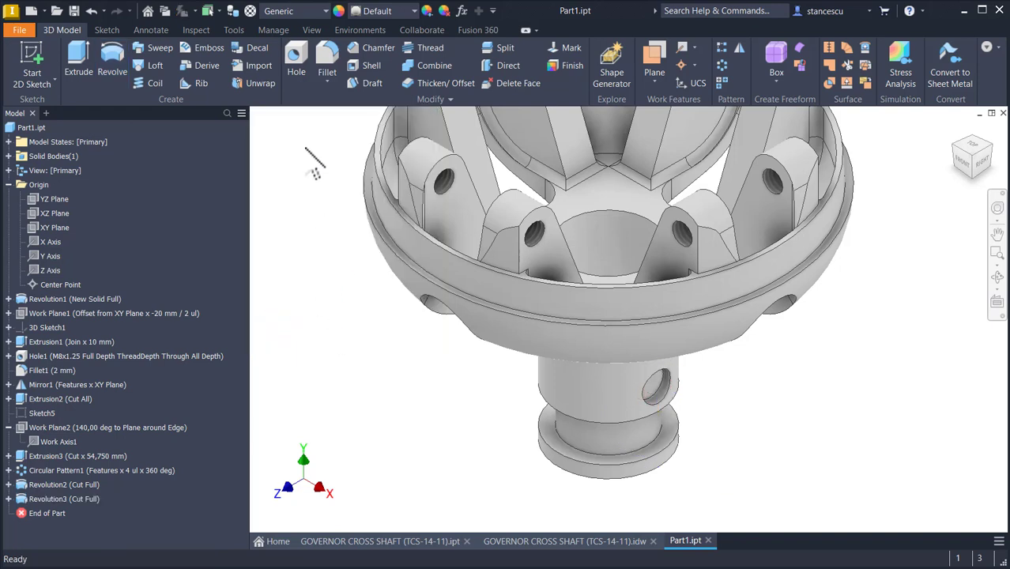
# Step: Add an M6x1 full-depth threaded hole concentric with the counterbore, terminating at the shaft's inner bore surface
pyautogui.click(305, 75)
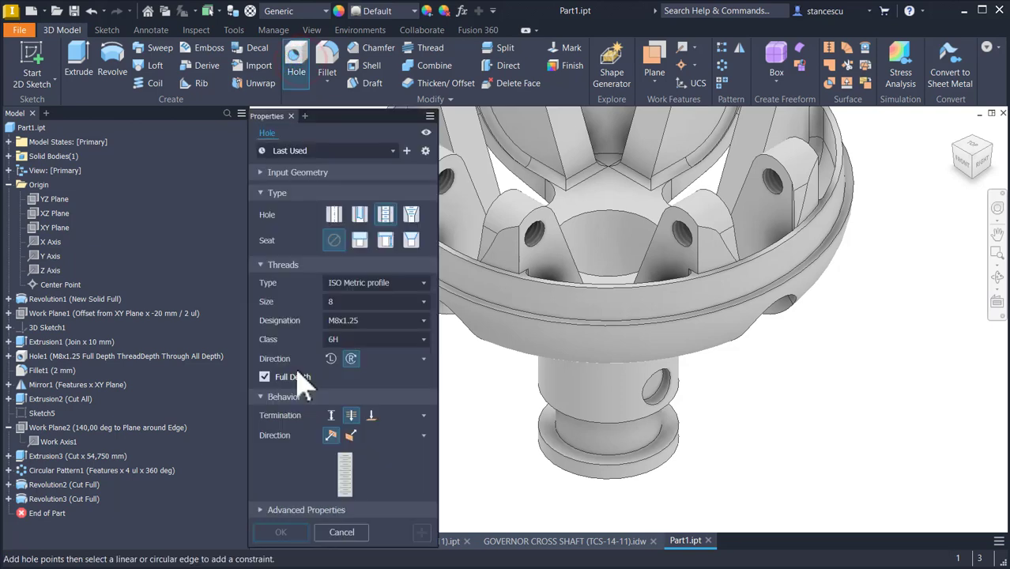
pyautogui.scroll(3, 655, 406)
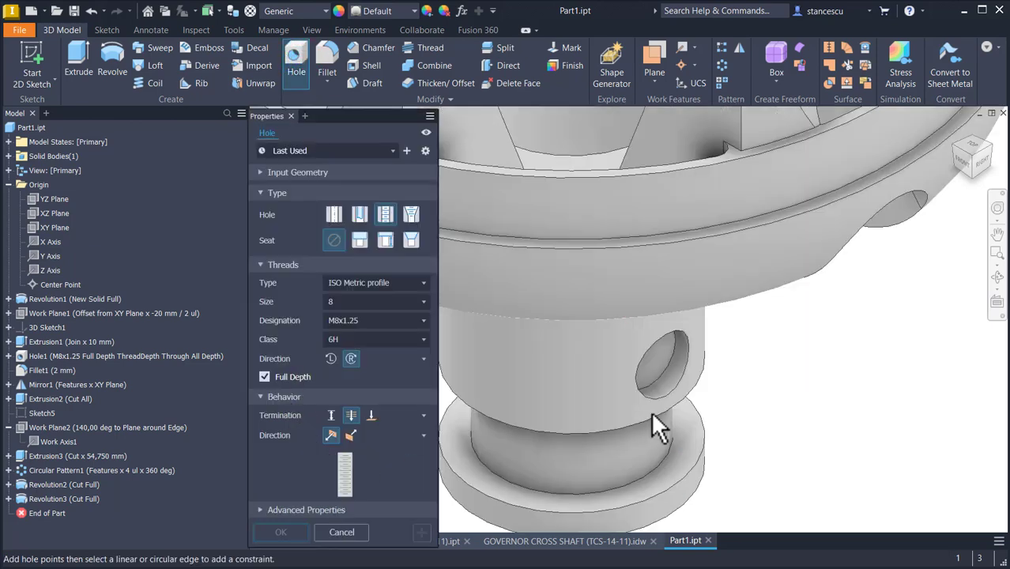
pyautogui.click(662, 364)
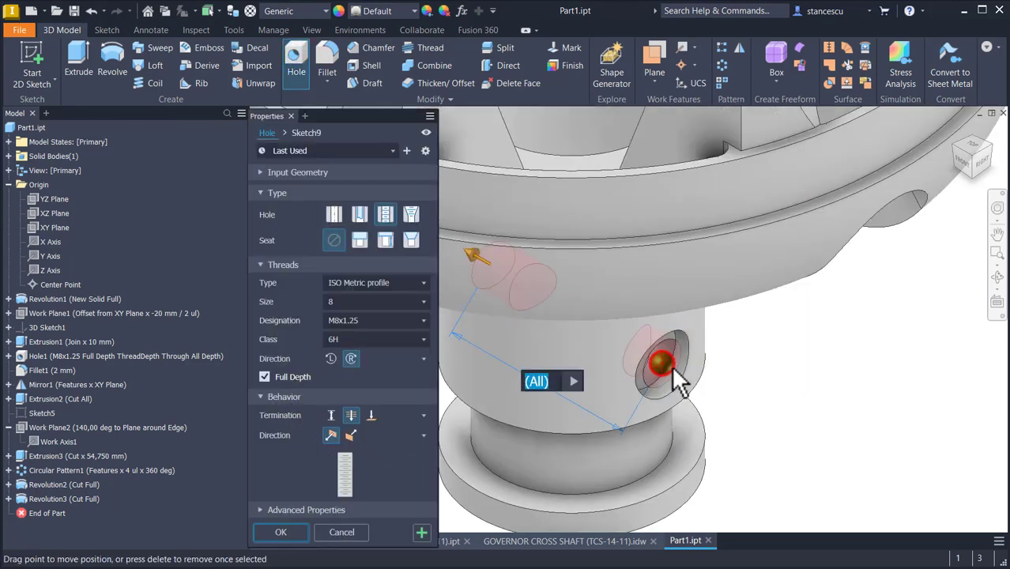
pyautogui.click(690, 383)
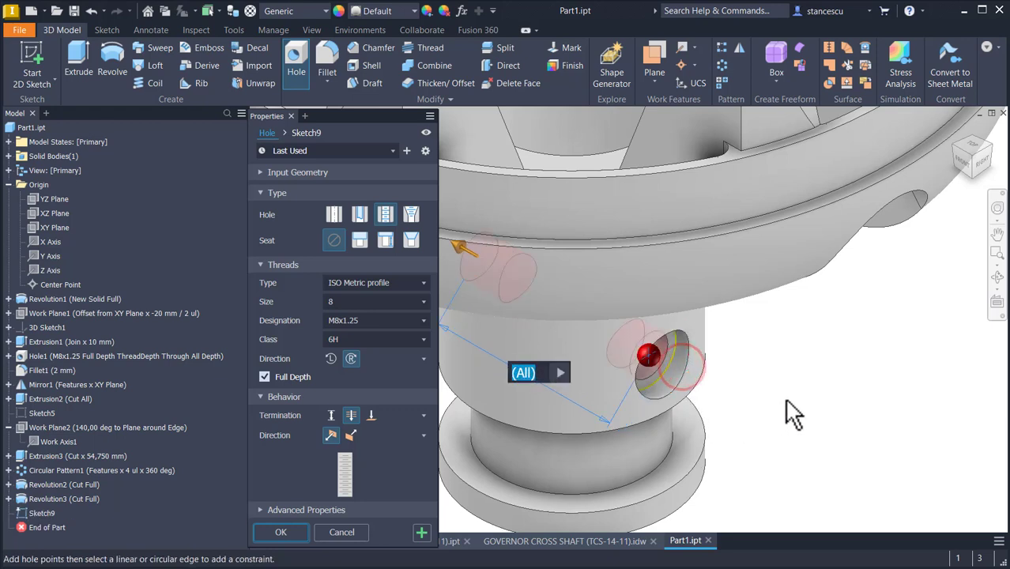
pyautogui.click(361, 302)
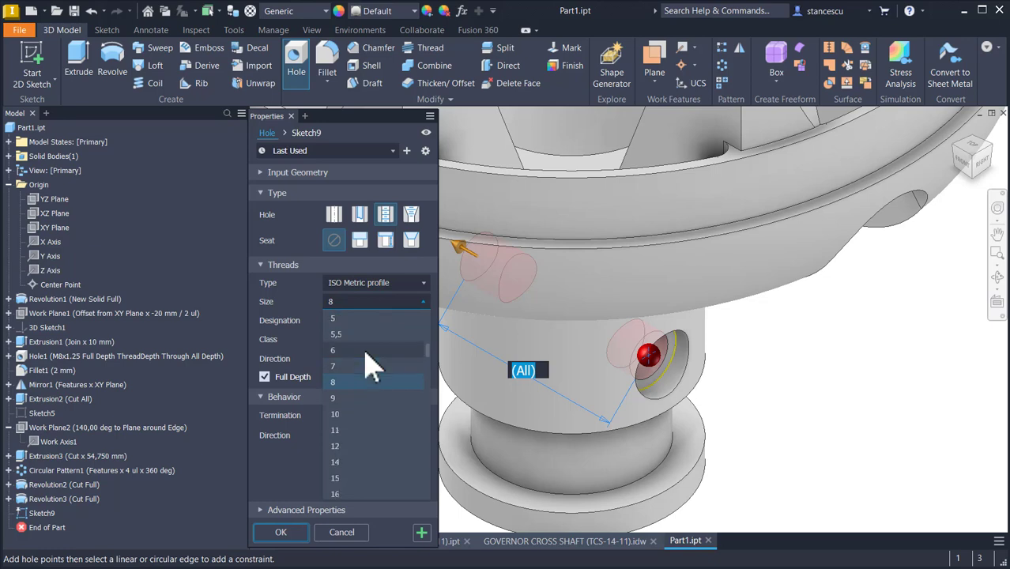
pyautogui.click(367, 350)
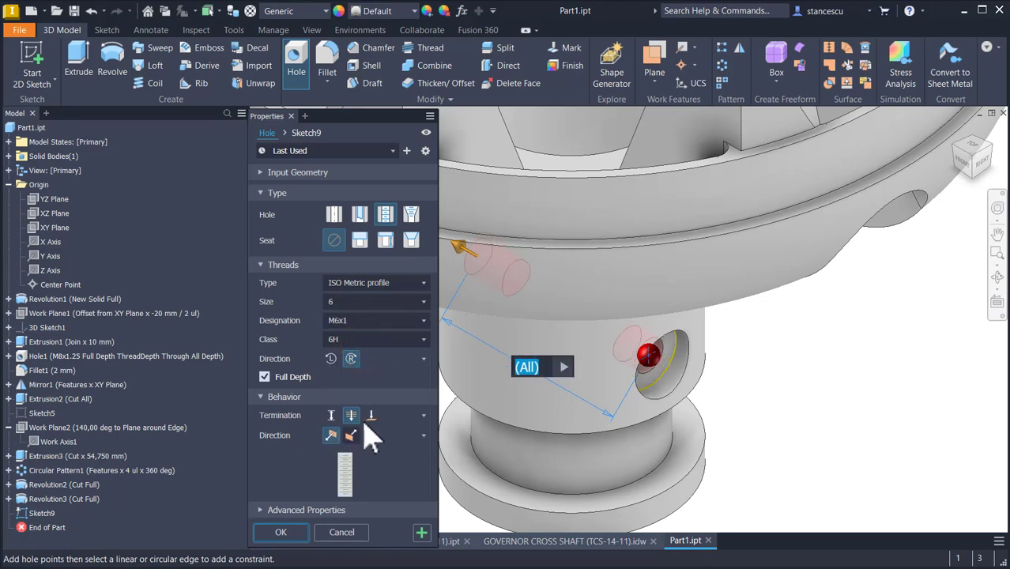
pyautogui.click(371, 415)
pyautogui.keyDown('shift'); pyautogui.moveTo(568, 412); pyautogui.dragTo(703, 479, button='middle'); pyautogui.keyUp('shift')
pyautogui.click(598, 440)
pyautogui.press('F5')
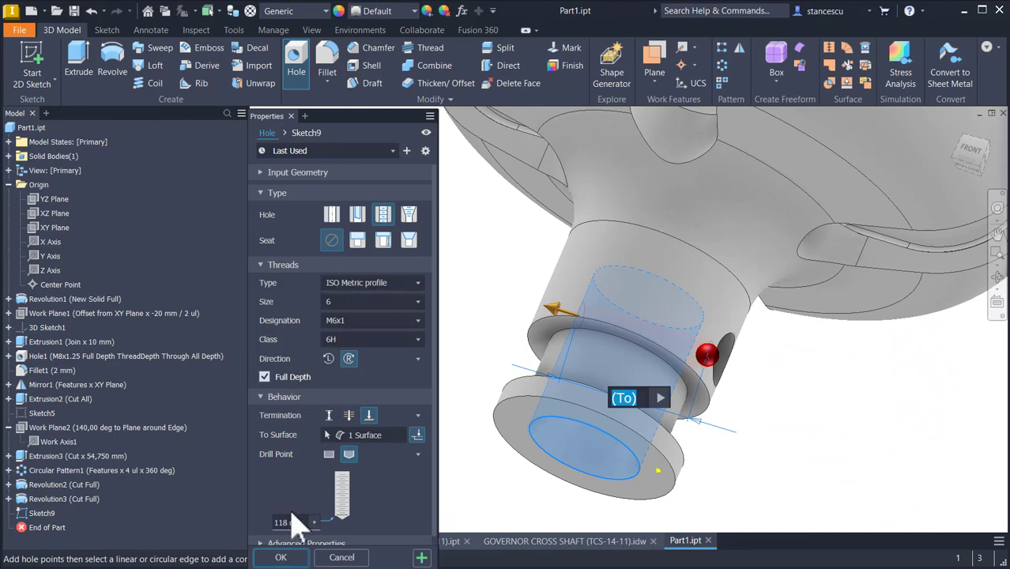
pyautogui.click(280, 557)
# Step: Return to the home view and collapse all children in the model browser
pyautogui.press('F6')
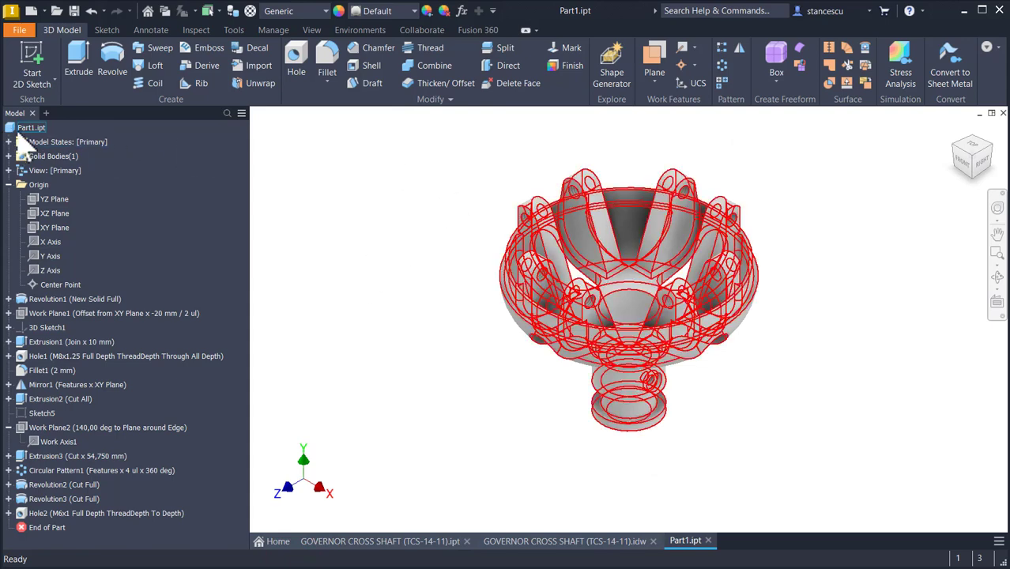
pyautogui.click(17, 127)
pyautogui.rightClick(18, 126)
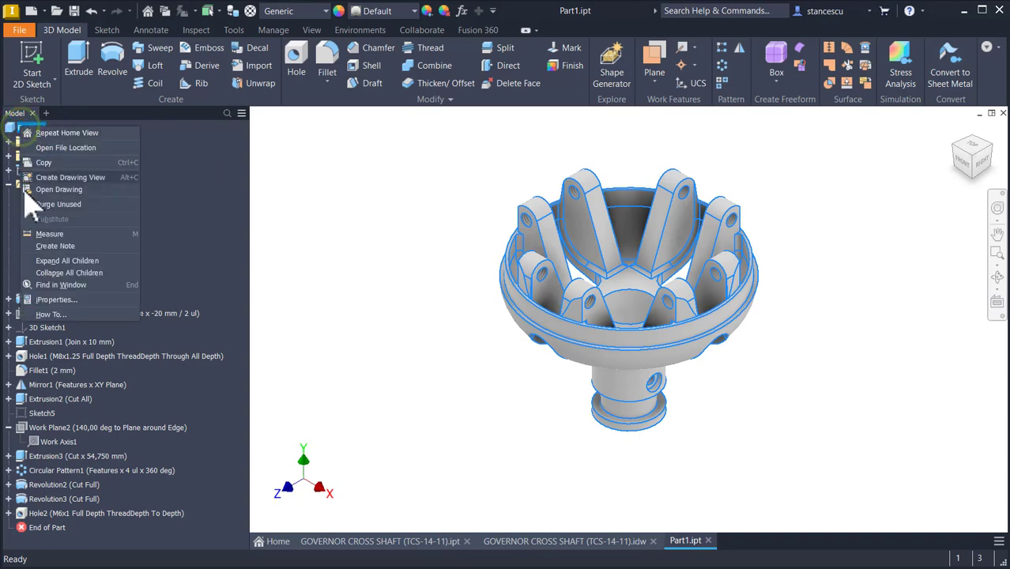
pyautogui.click(48, 273)
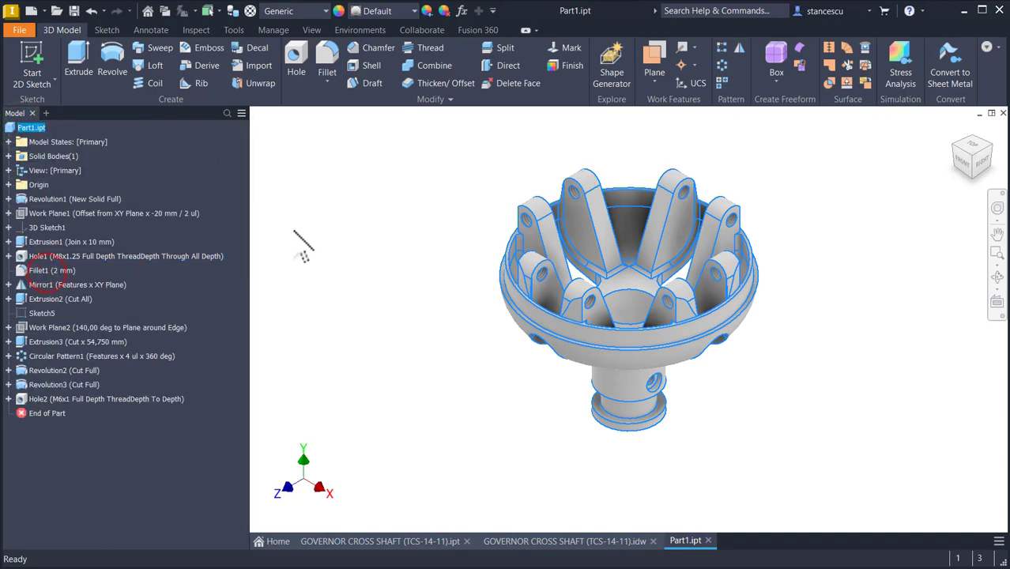
pyautogui.click(303, 229)
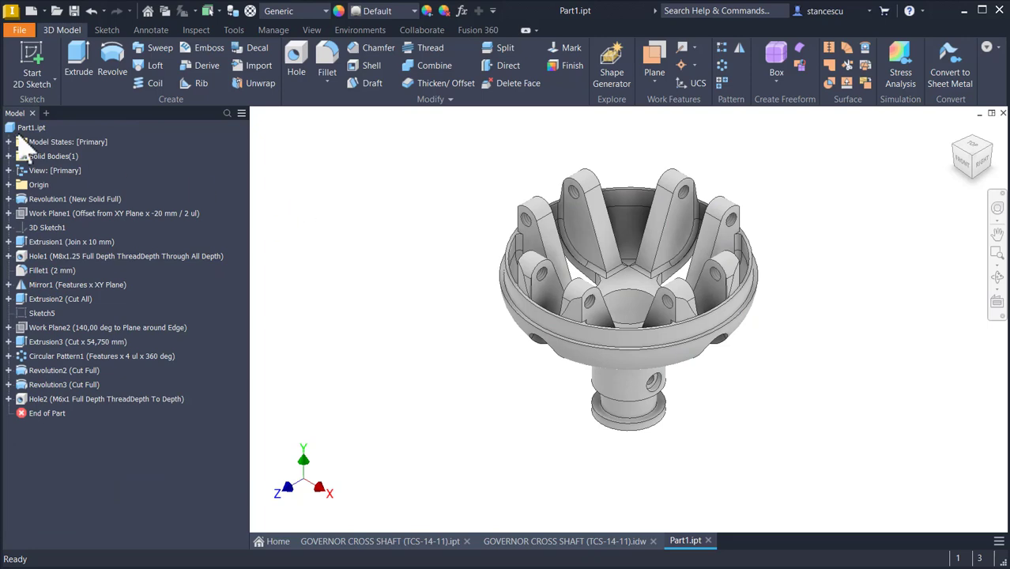
# Step: Open the part's iProperties and update its physical properties
pyautogui.click(26, 127)
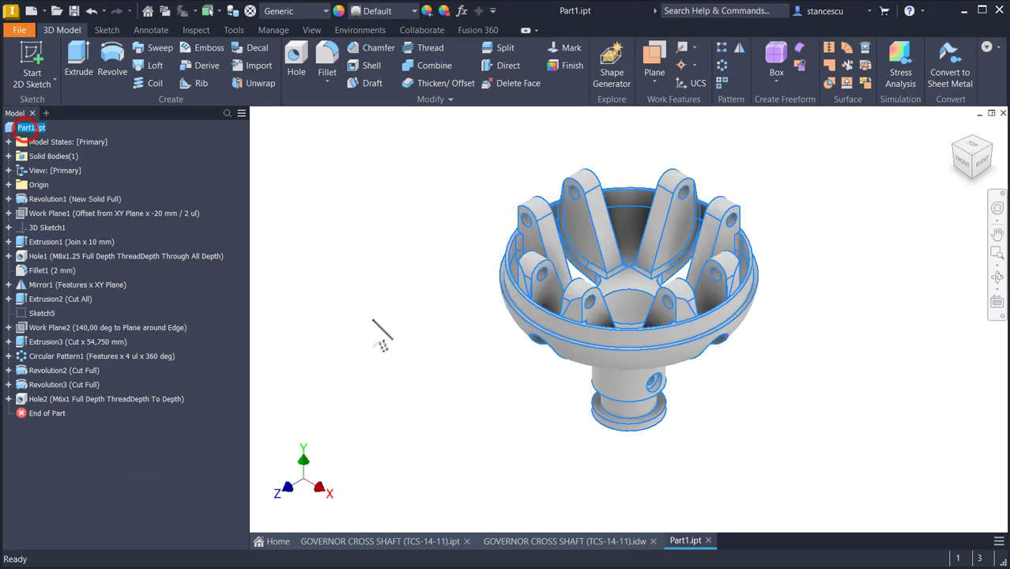
pyautogui.rightClick(26, 128)
pyautogui.click(61, 300)
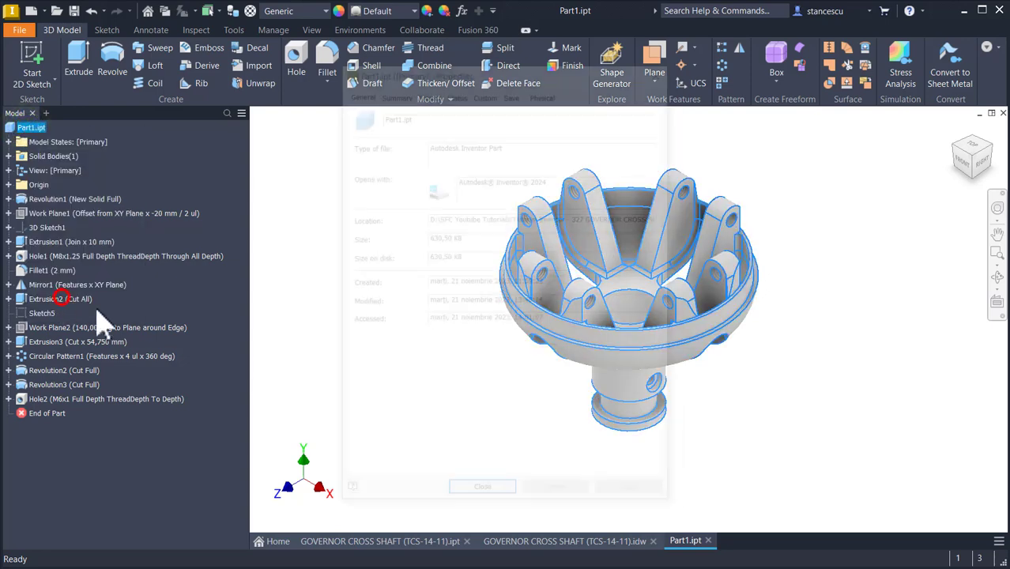
pyautogui.click(544, 91)
pyautogui.click(613, 122)
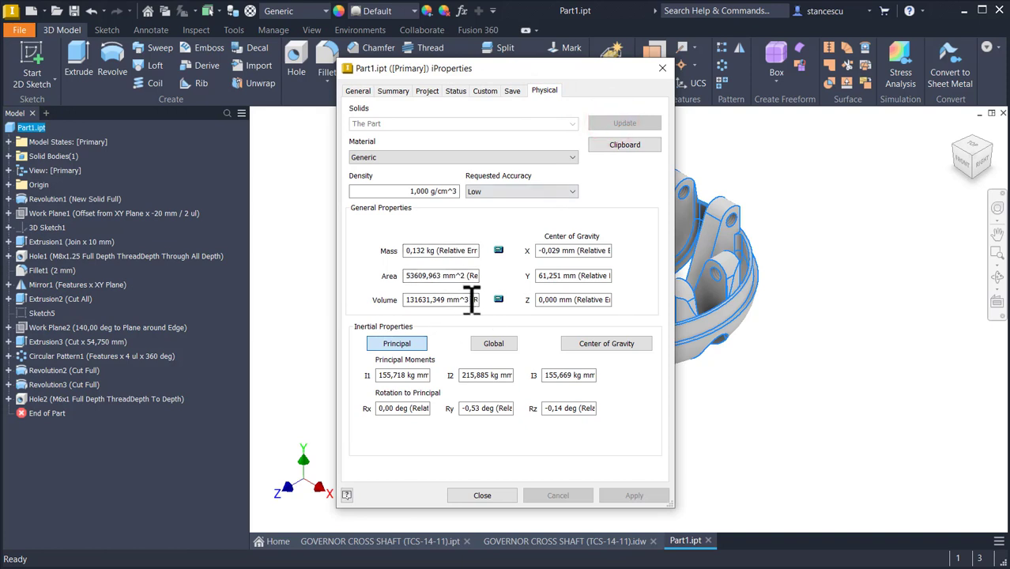
# Step: Copy the part's volume value, close iProperties, and switch to the GOVERNOR CROSS SHAFT (TCS-14-11).idw drawing
pyautogui.doubleClick(466, 300)
pyautogui.hotkey('ctrl', 'c')
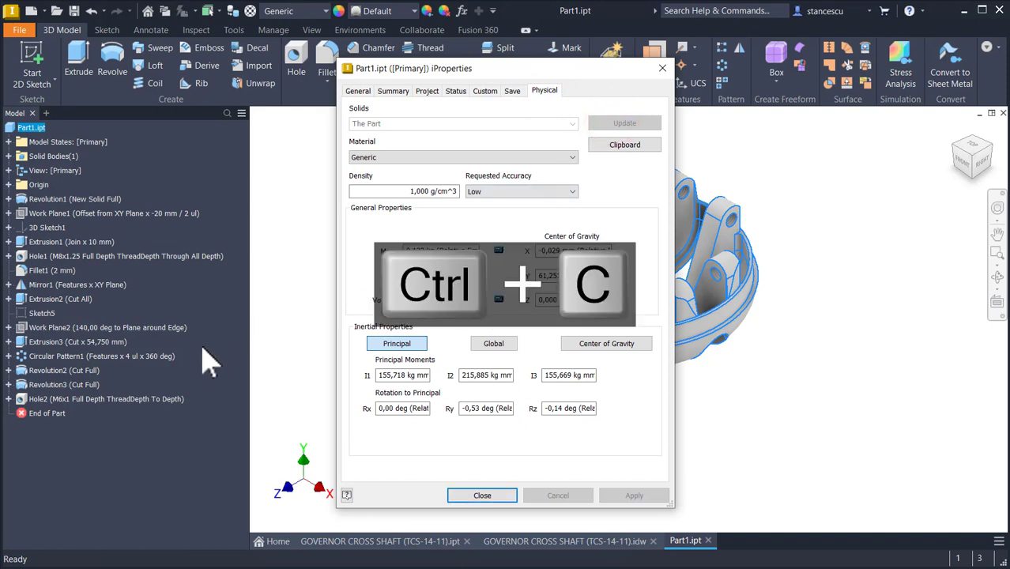
pyautogui.click(482, 495)
pyautogui.click(598, 541)
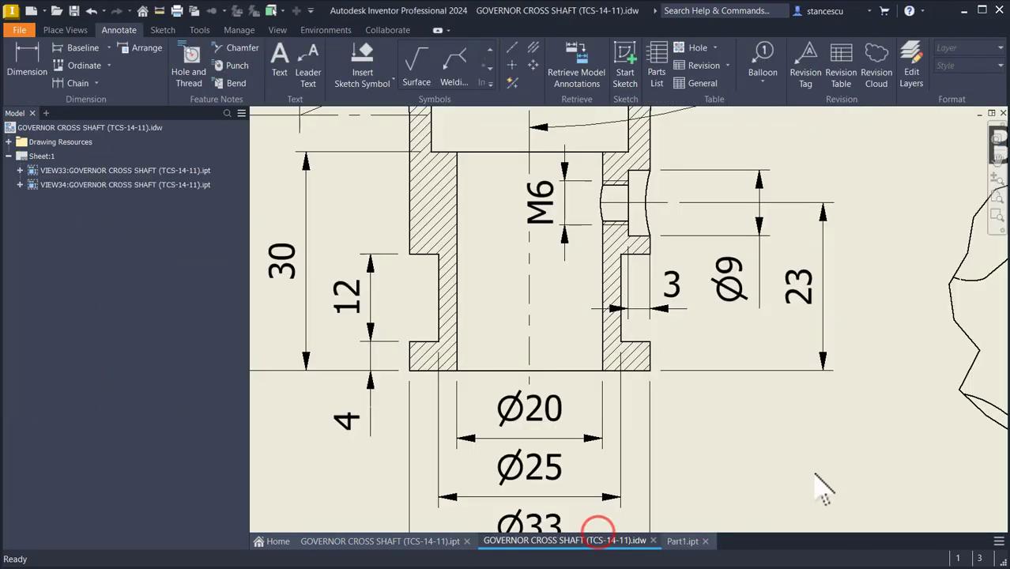
# Step: Set the drawing note's volume to 131631,349 mm^3 by pasting the copied value in place of the old one
pyautogui.press('Home')
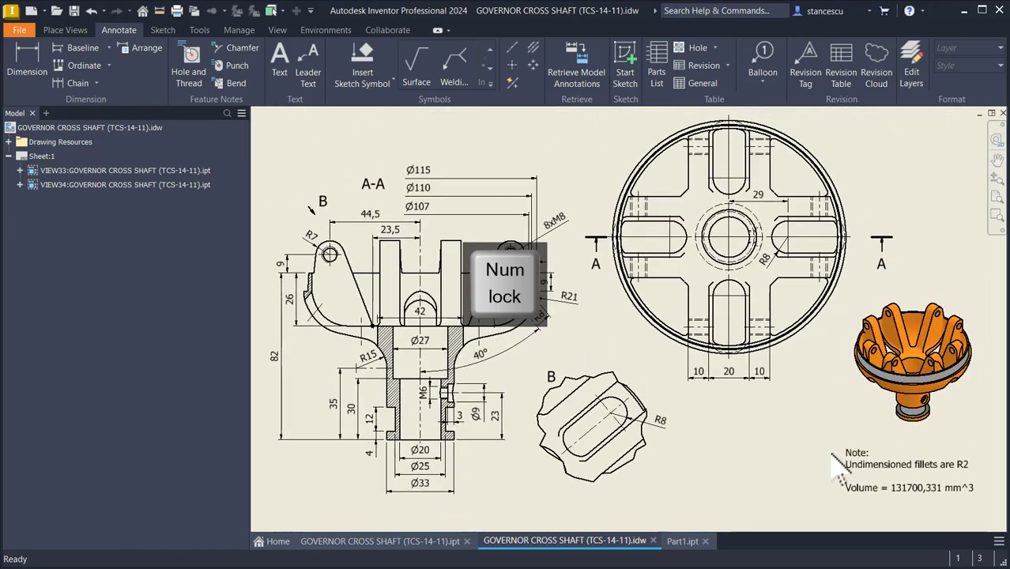
pyautogui.click(903, 488)
pyautogui.doubleClick(905, 488)
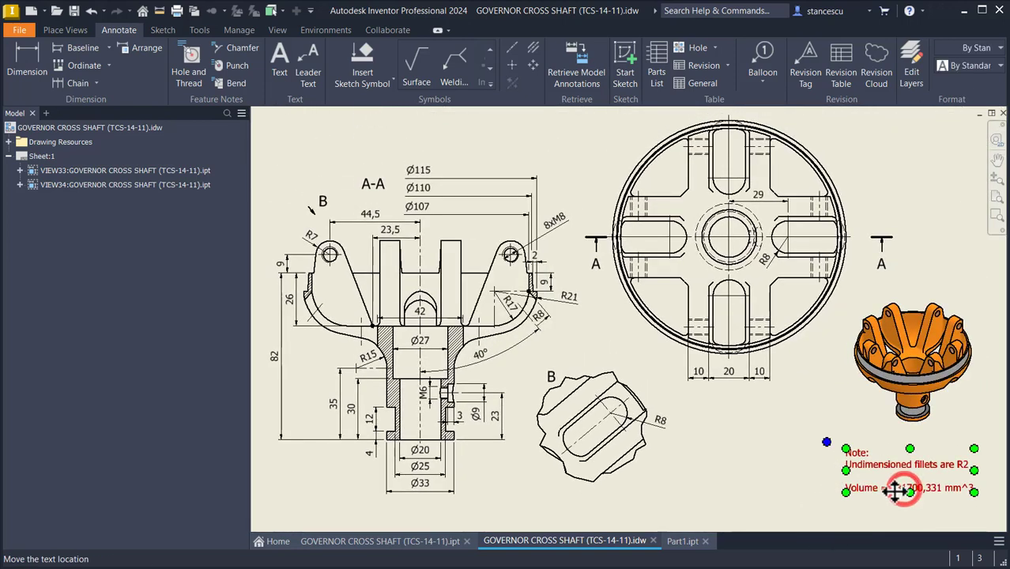
pyautogui.click(795, 392)
pyautogui.press('Return')
pyautogui.hotkey('ctrl', 'v')
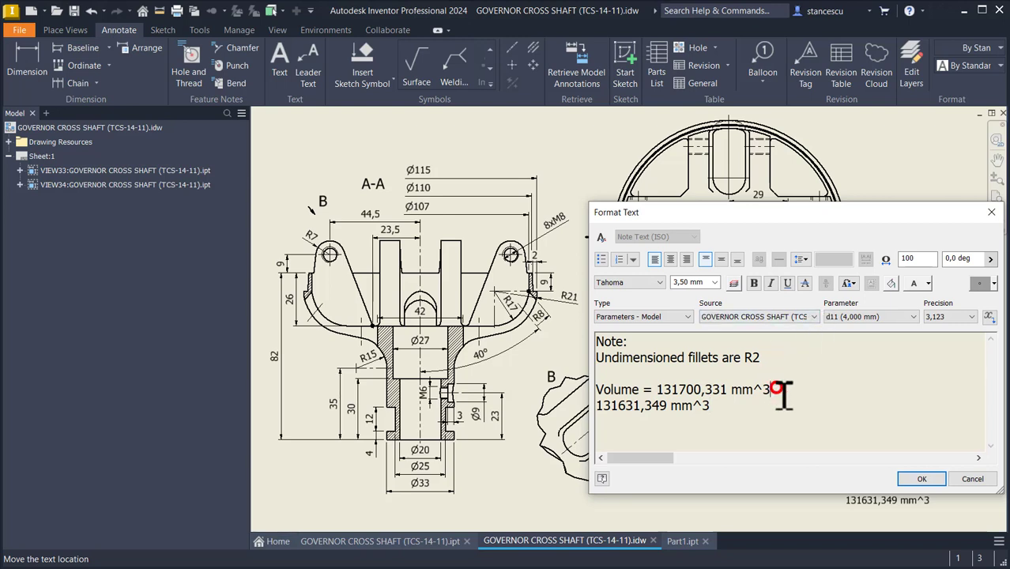
pyautogui.hotkey('ctrl', 'shift', 'Left')
pyautogui.hotkey('ctrl', 'shift', 'Left')
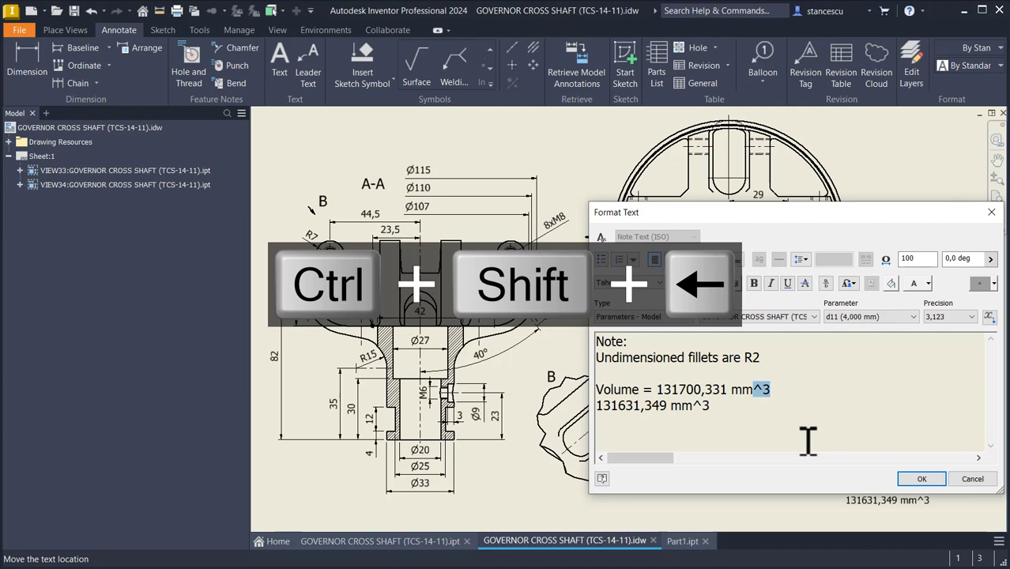
pyautogui.hotkey('ctrl', 'shift', 'Left')
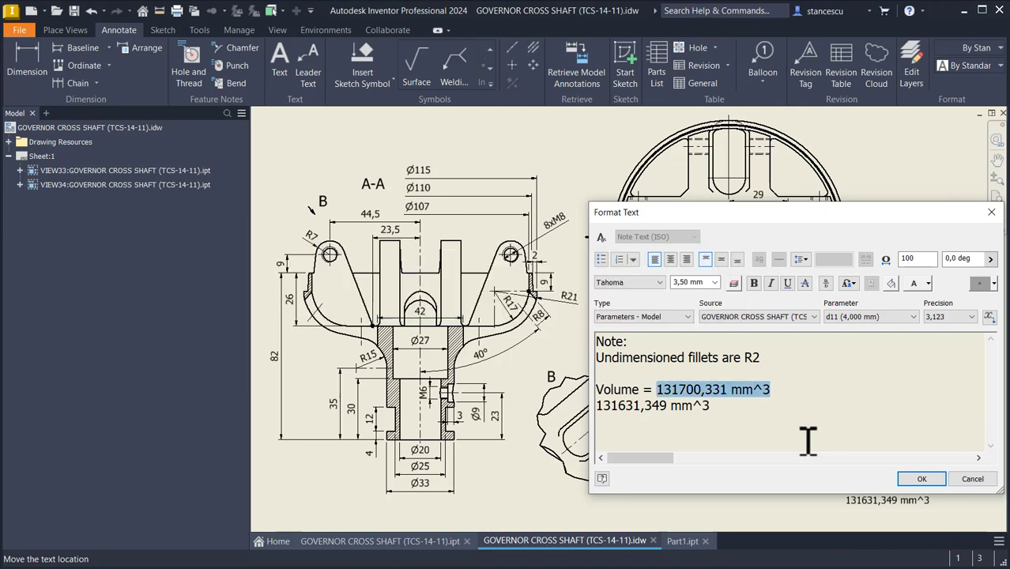
pyautogui.press('Delete')
pyautogui.press('Delete')
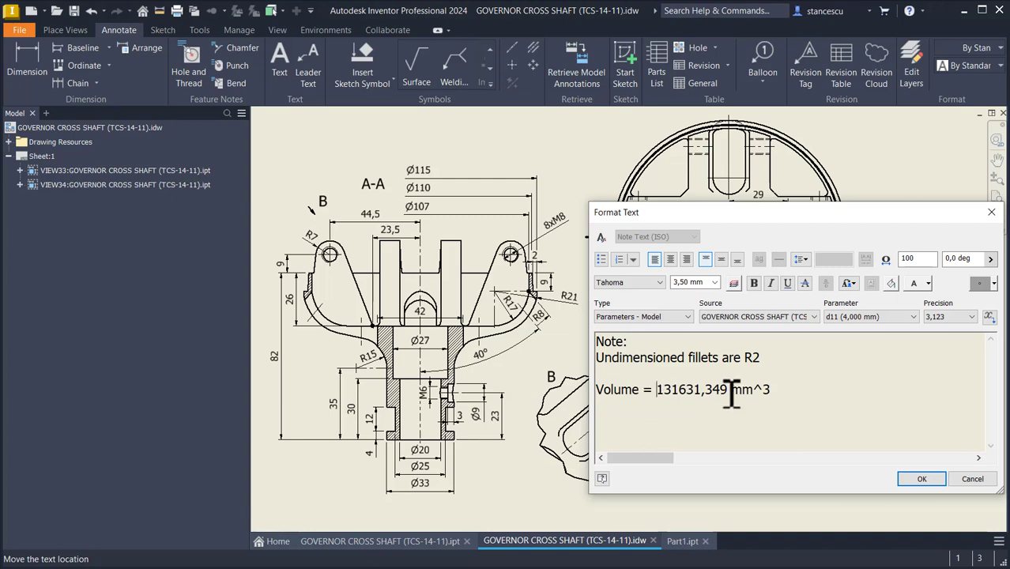
pyautogui.click(922, 479)
pyautogui.click(757, 449)
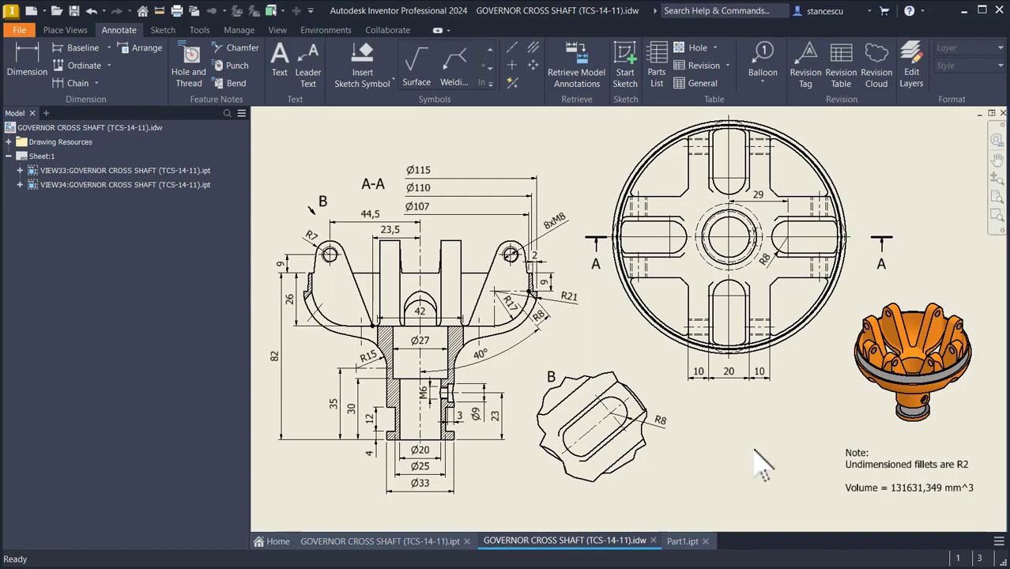
# Step: Switch to Part1.ipt and assign the Steel, Carbon material to the part
pyautogui.click(680, 541)
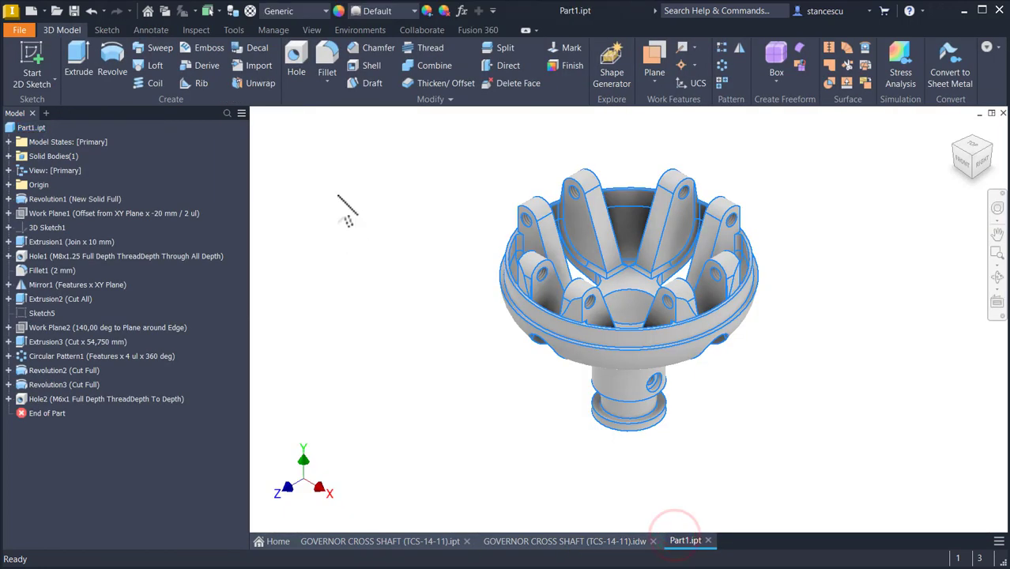
pyautogui.click(335, 201)
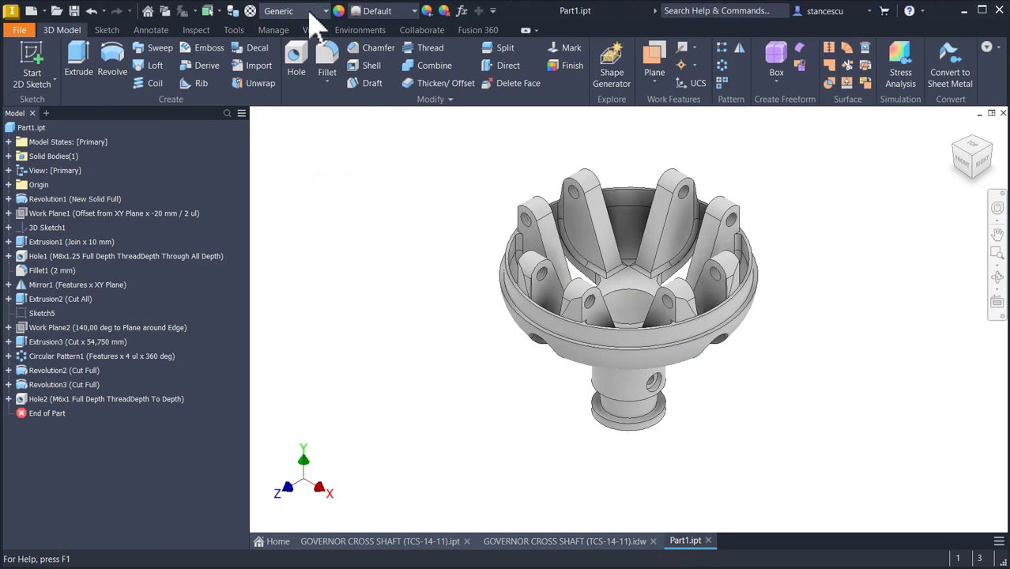
pyautogui.click(323, 68)
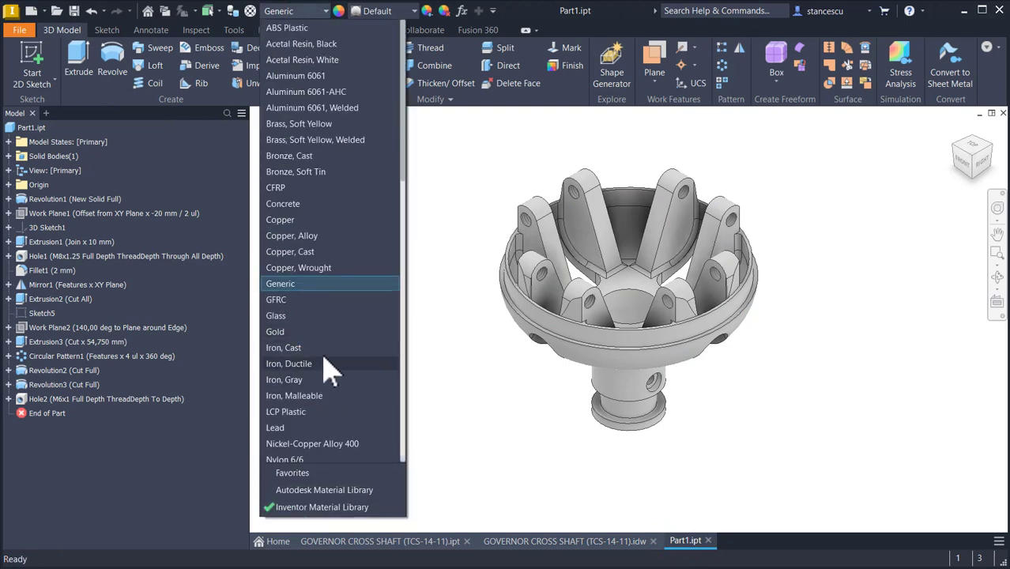
pyautogui.scroll(-10, 330, 372)
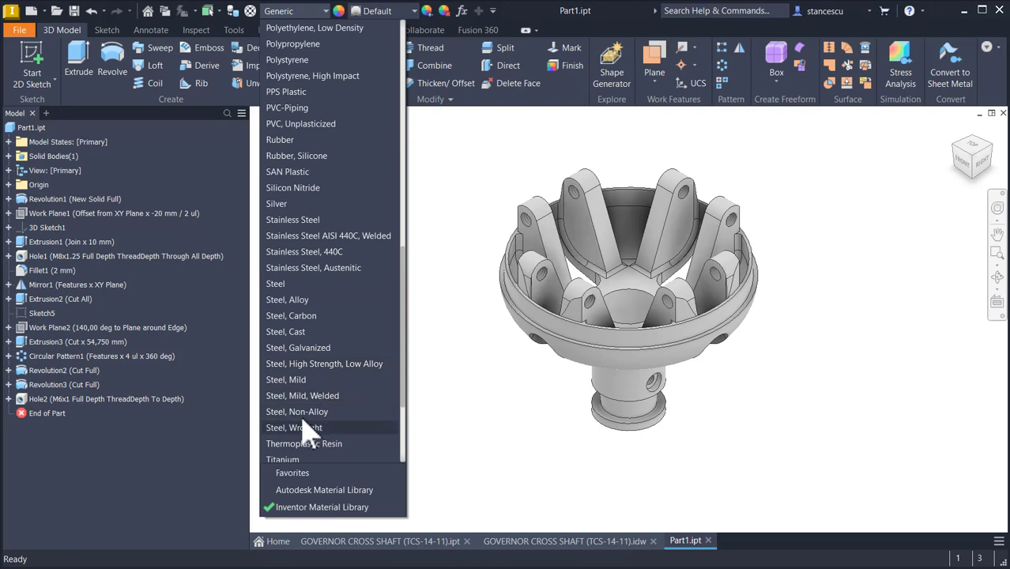
pyautogui.click(314, 315)
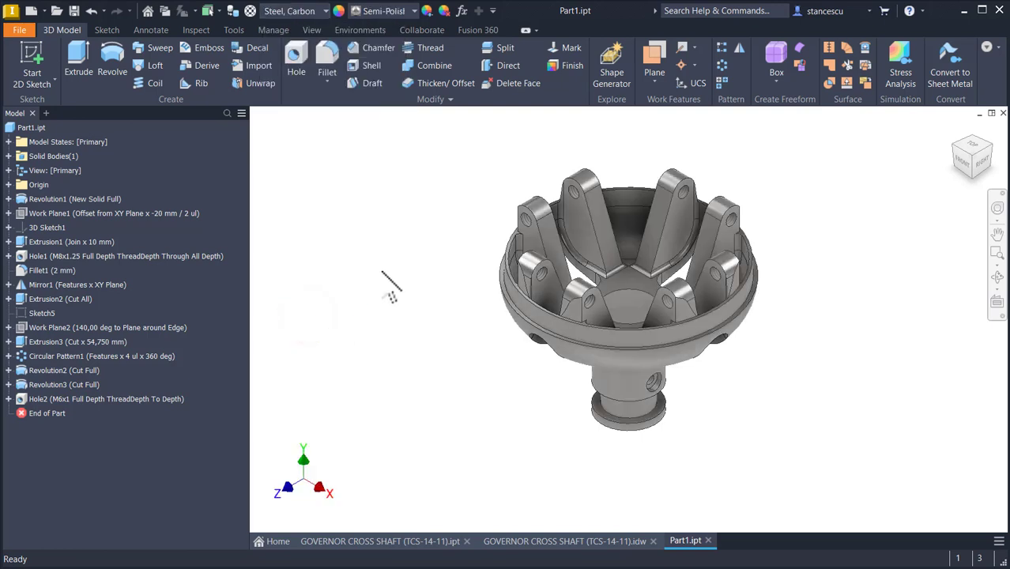
# Step: Set the part's appearance to Orange
pyautogui.click(394, 12)
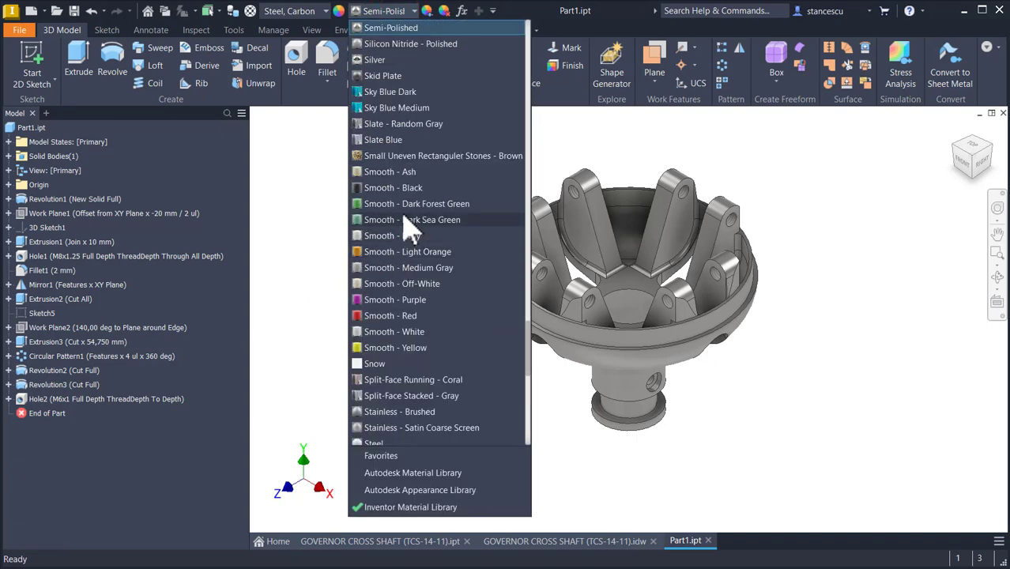
pyautogui.scroll(5, 411, 213)
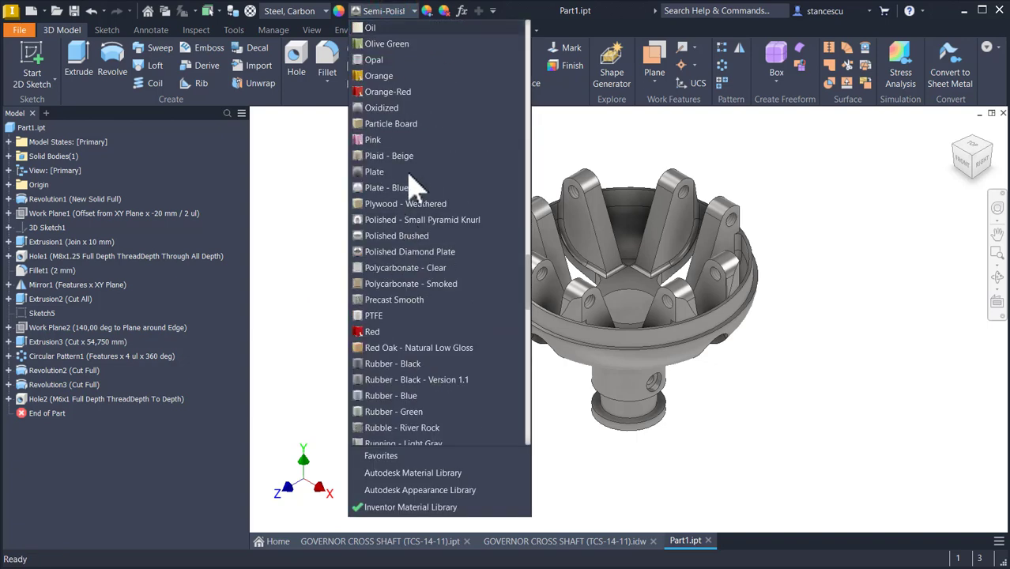
pyautogui.click(389, 83)
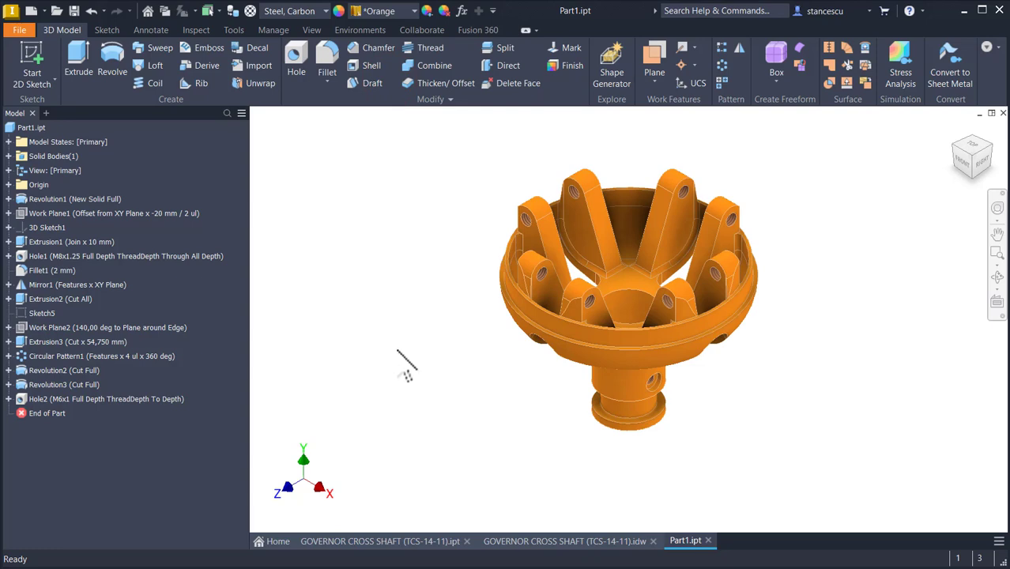
# Step: Apply the Steel - Polished appearance to the outer ring band and the shaft's lower groove faces
pyautogui.scroll(5, 528, 314)
pyautogui.click(523, 302)
pyautogui.press('pageup')
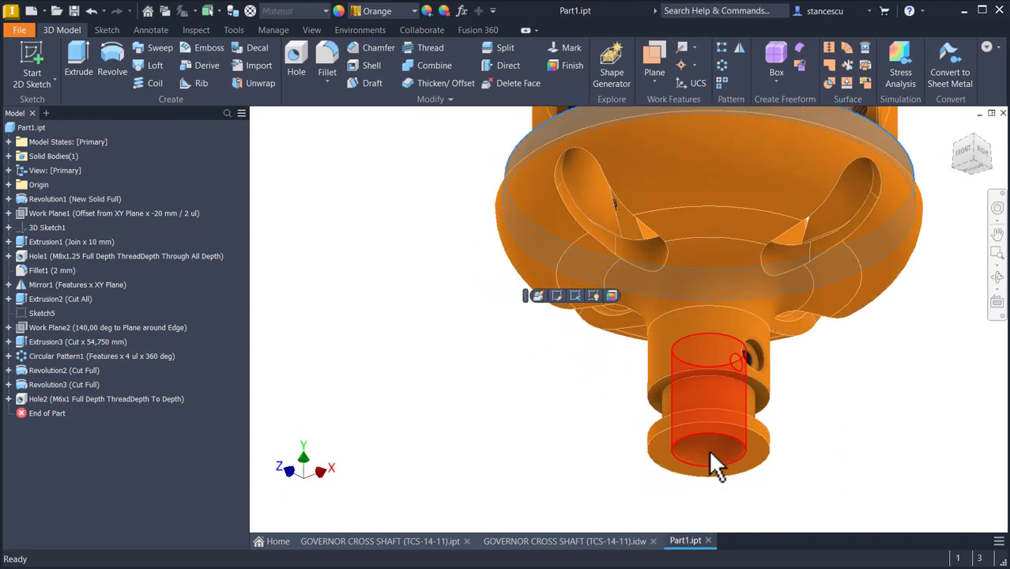
pyautogui.click(710, 452)
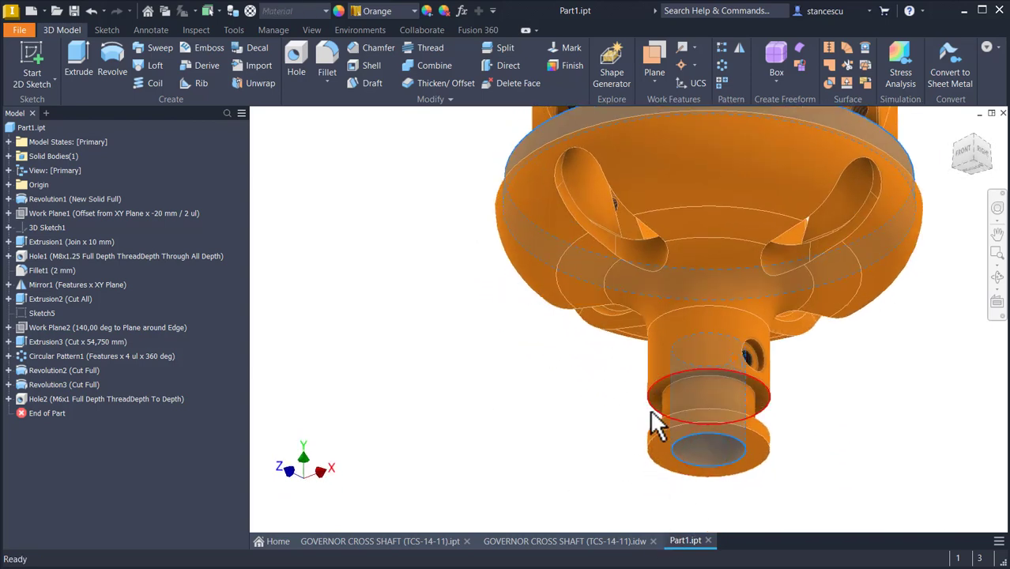
pyautogui.scroll(3, 655, 407)
pyautogui.keyDown('shift'); pyautogui.click(666, 387); pyautogui.keyUp('shift')
pyautogui.keyDown('shift'); pyautogui.click(691, 387); pyautogui.keyUp('shift')
pyautogui.keyDown('shift'); pyautogui.moveTo(571, 439); pyautogui.dragTo(600, 481, button='middle'); pyautogui.keyUp('shift')
pyautogui.keyDown('shift'); pyautogui.click(661, 491); pyautogui.keyUp('shift')
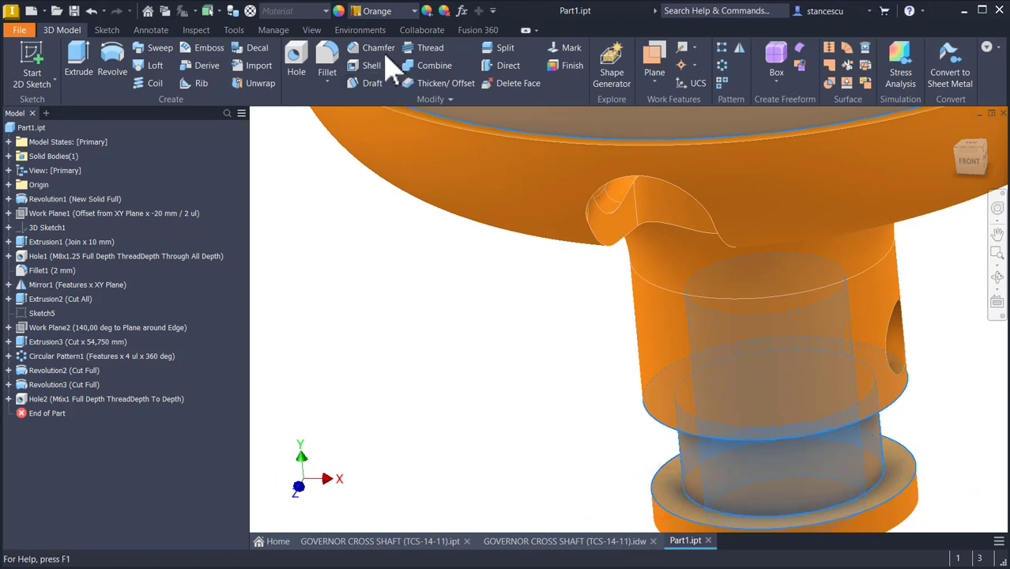
pyautogui.click(398, 10)
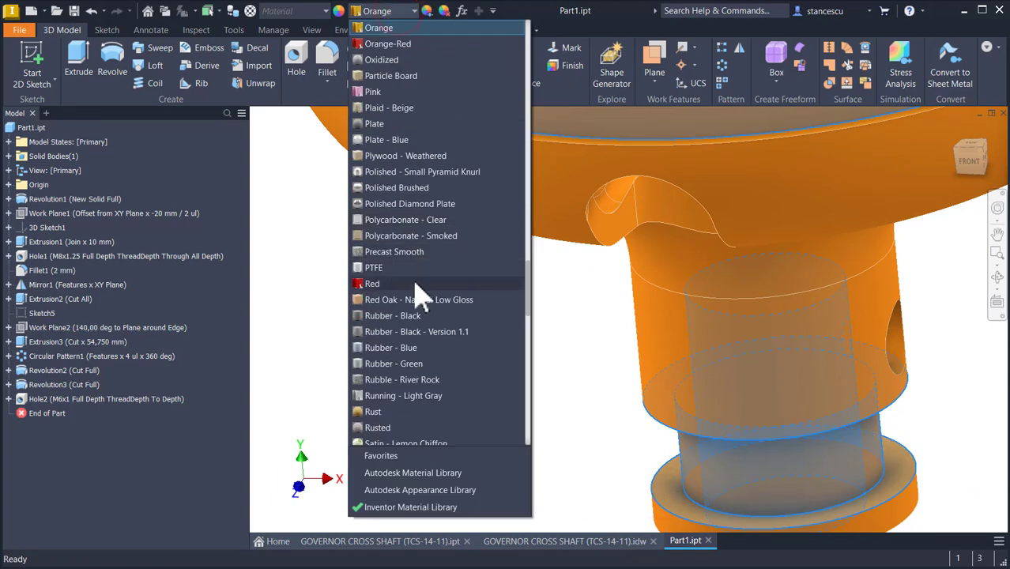
pyautogui.scroll(-10, 416, 284)
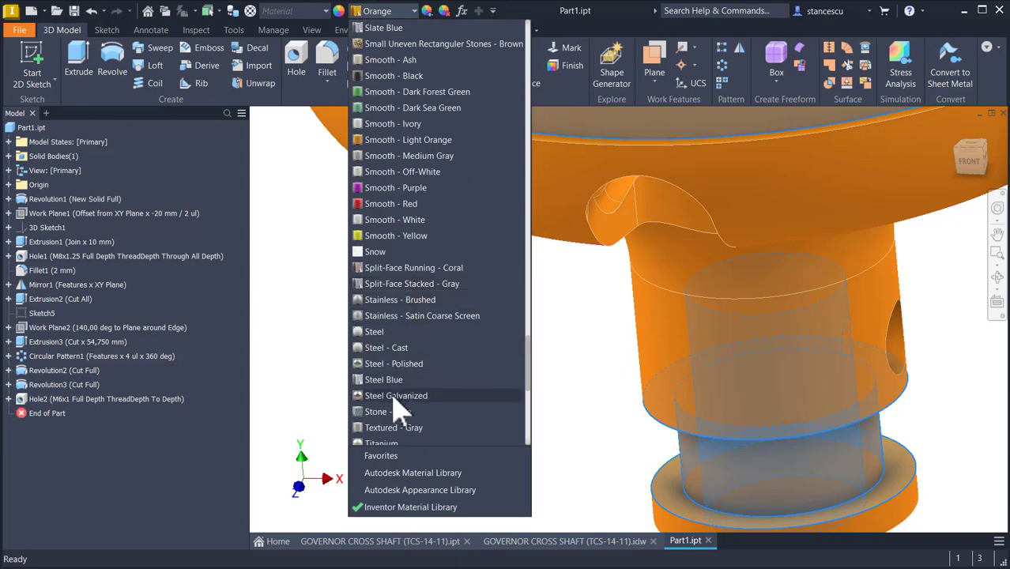
pyautogui.click(397, 365)
pyautogui.keyDown('shift'); pyautogui.moveTo(437, 388); pyautogui.dragTo(435, 387, button='middle'); pyautogui.keyUp('shift')
pyautogui.press('F6')
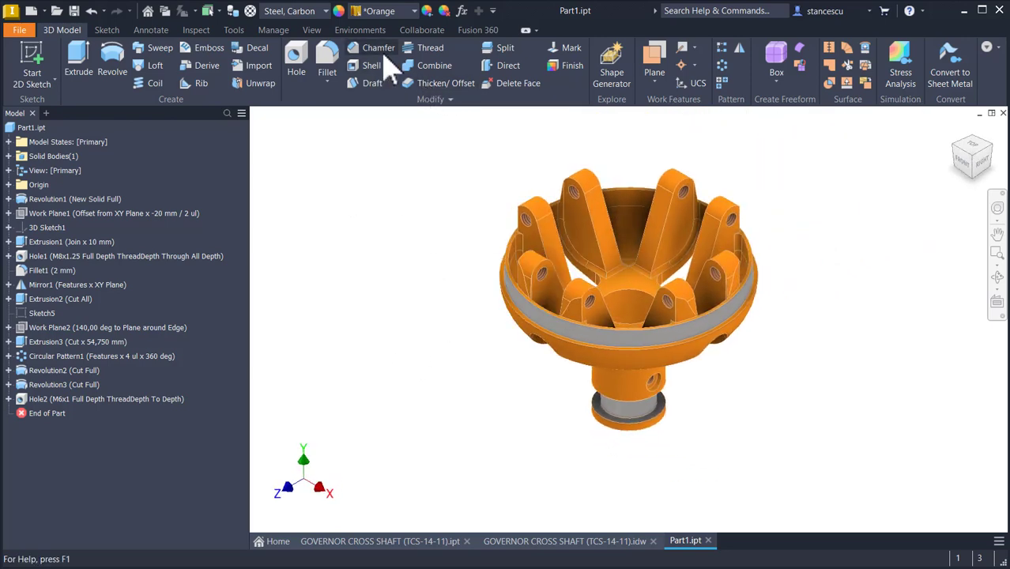
# Step: Change the visual style to Shaded
pyautogui.click(311, 30)
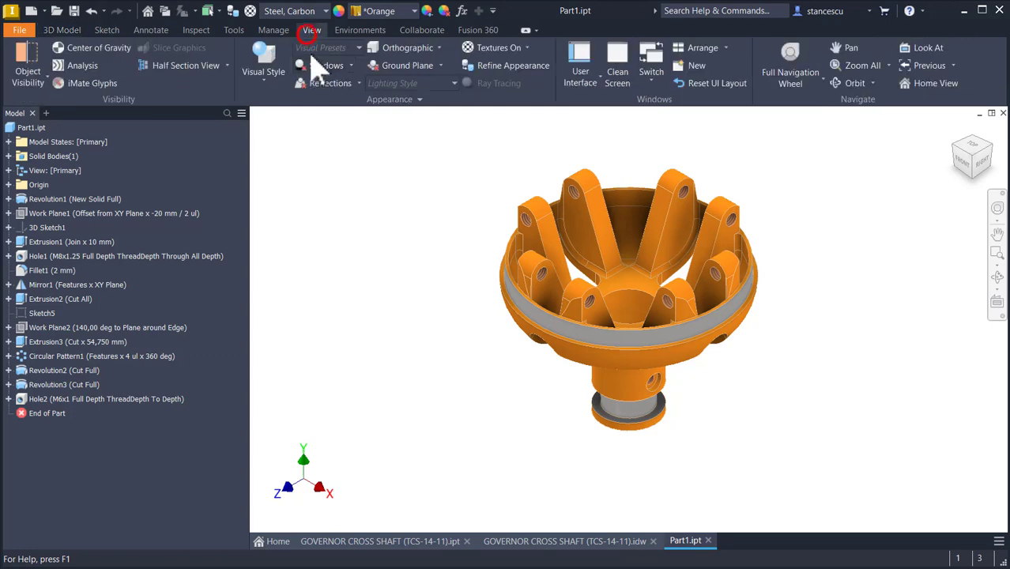
pyautogui.click(265, 77)
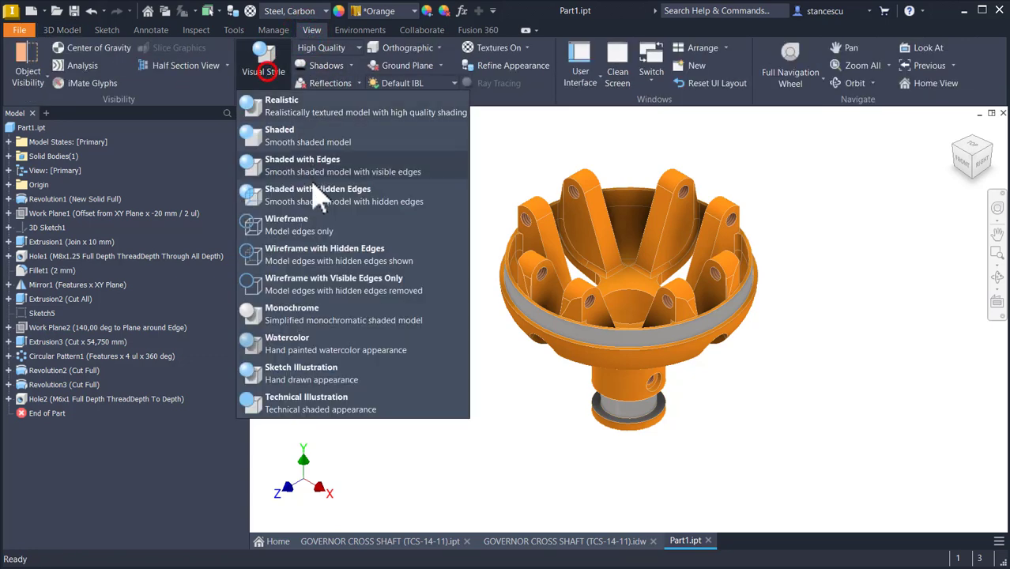
pyautogui.click(287, 136)
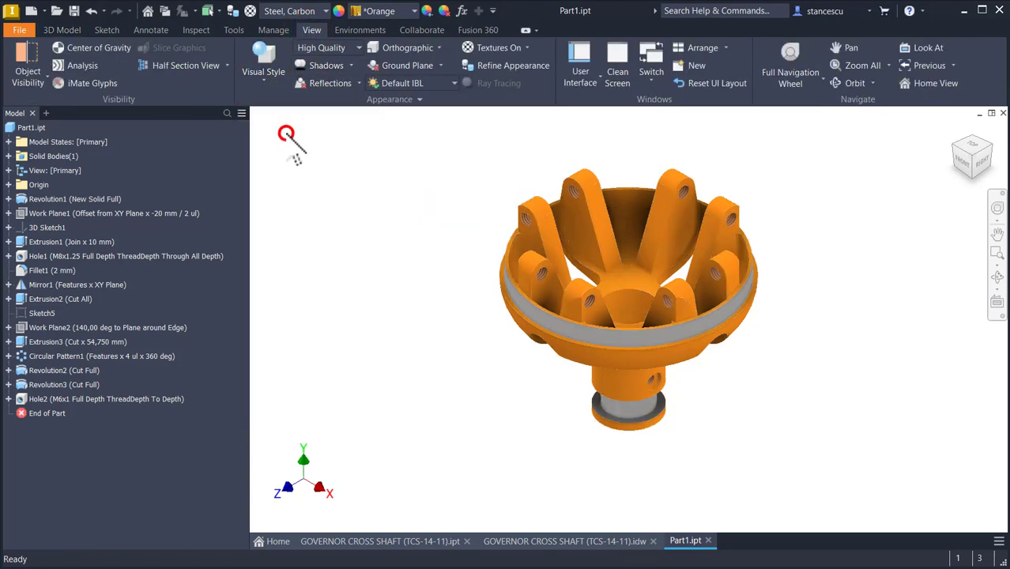
# Step: Compare Part1.ipt with the GOVERNOR CROSS SHAFT (TCS-14-11).ipt part by switching between the two documents
pyautogui.click(384, 541)
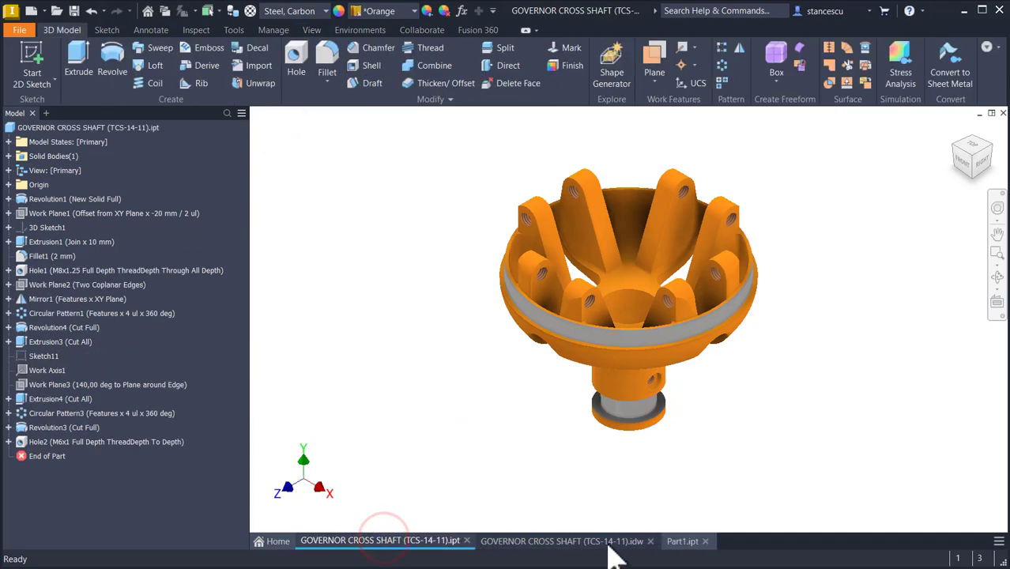
pyautogui.click(684, 541)
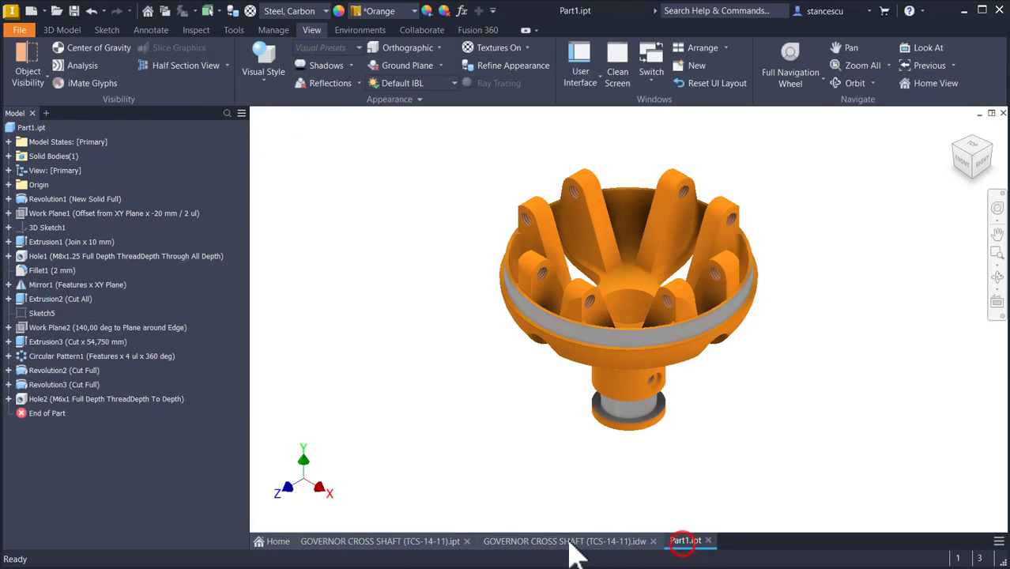
pyautogui.click(384, 540)
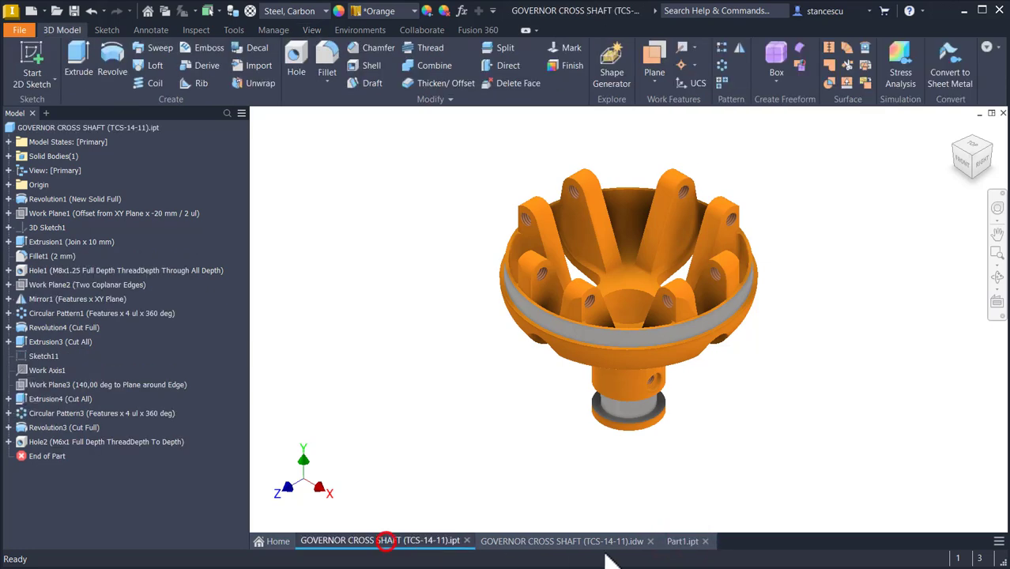
pyautogui.click(681, 541)
pyautogui.click(372, 541)
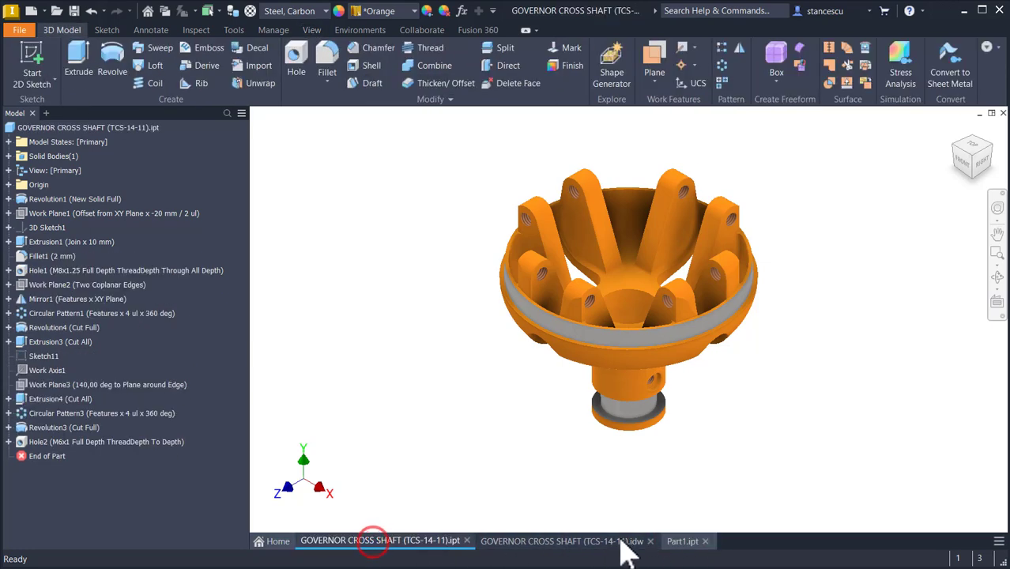
pyautogui.click(681, 542)
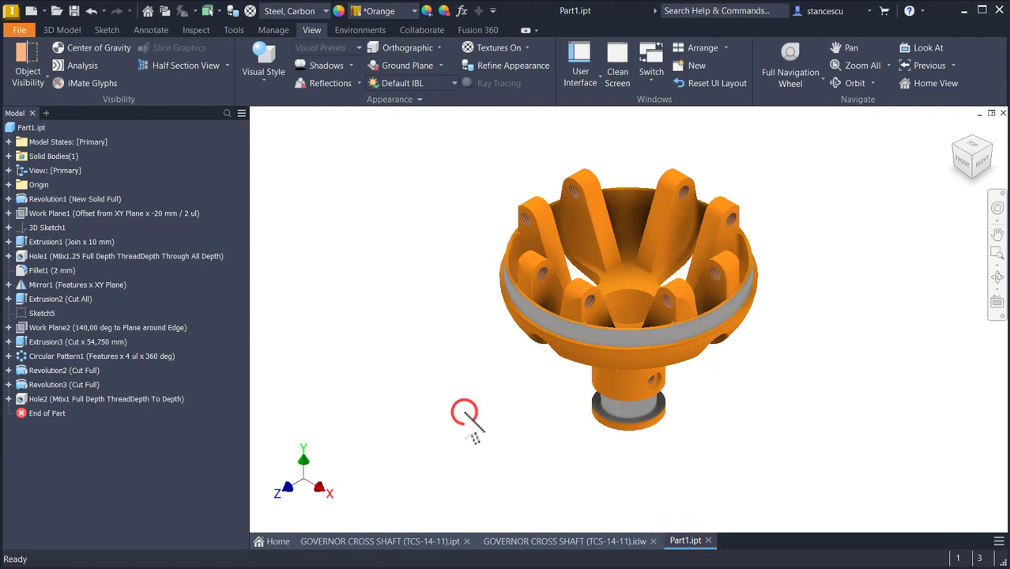